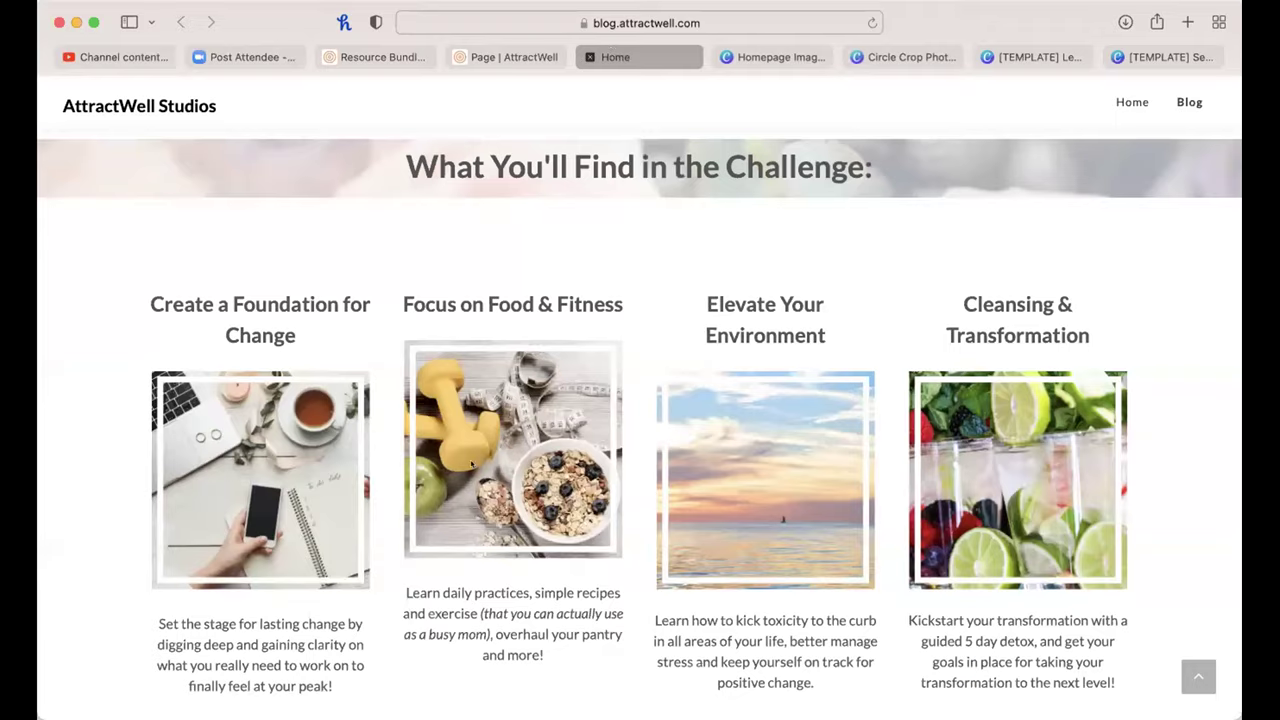
Step: Remove the woman's photo from the Circle Crop Photo design by undoing its placement, and close that design's tab
scroll(471, 463, "down", 8)
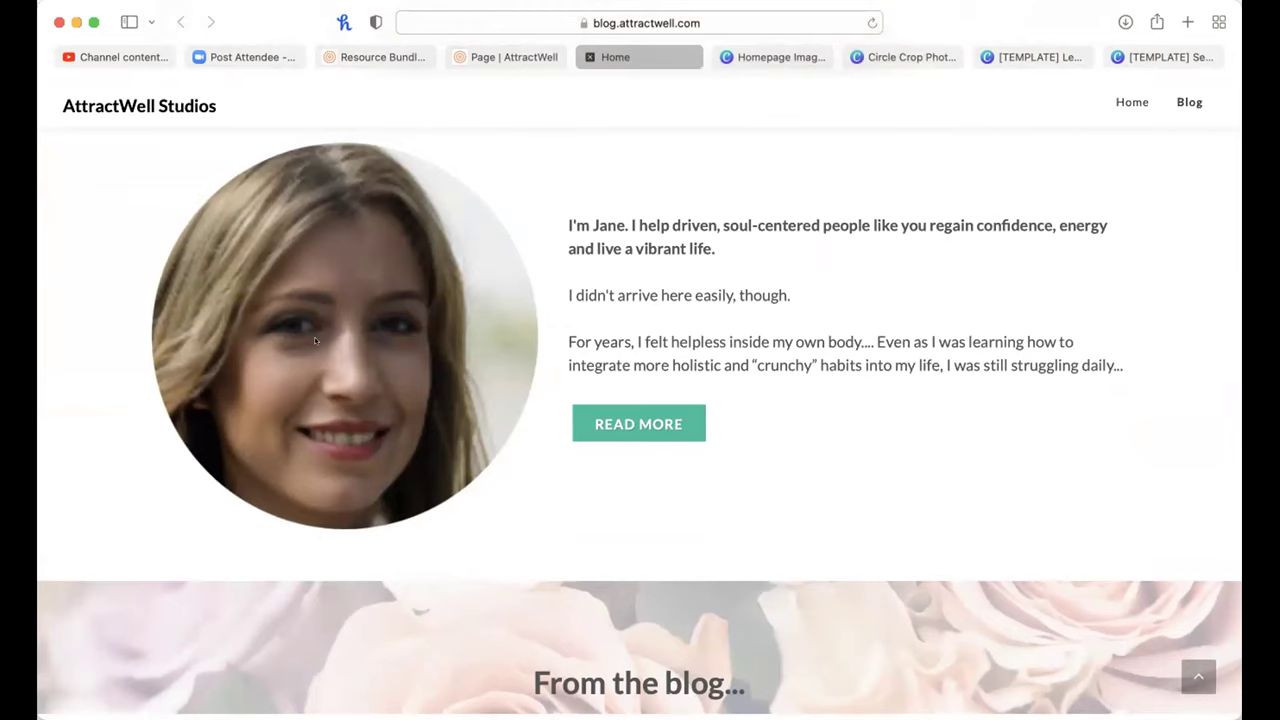
left_click(762, 56)
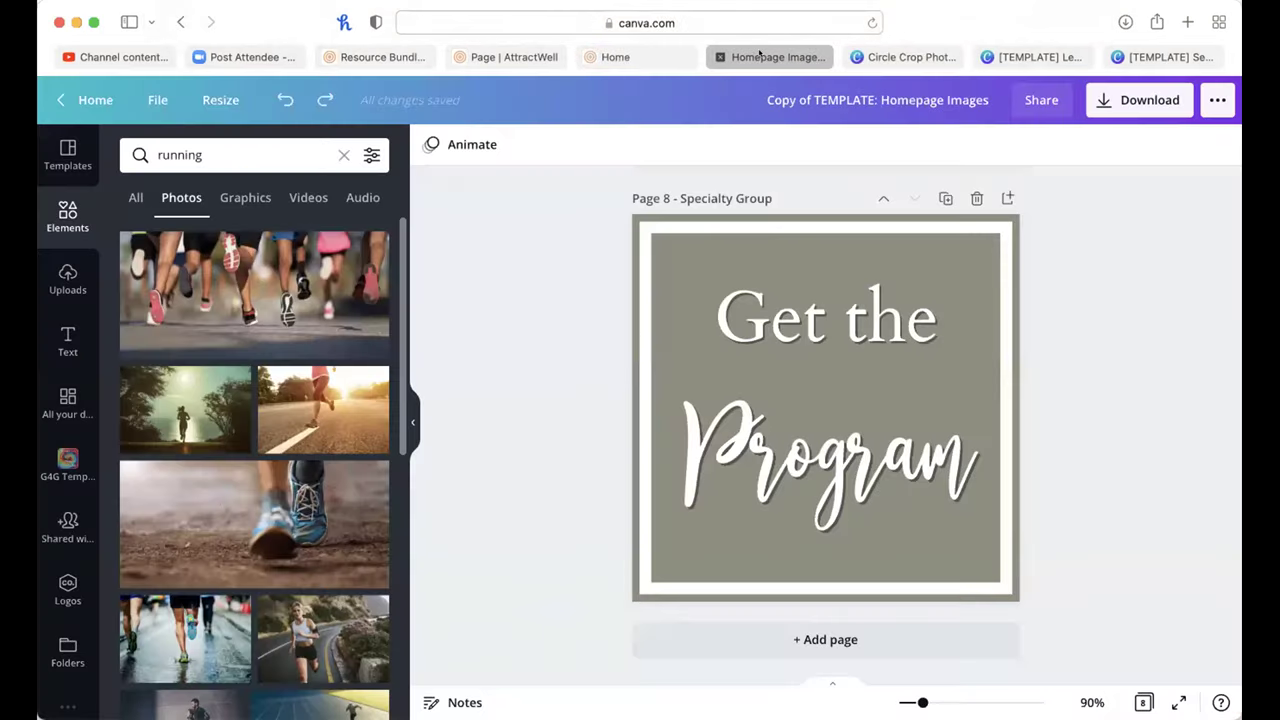
left_click(900, 57)
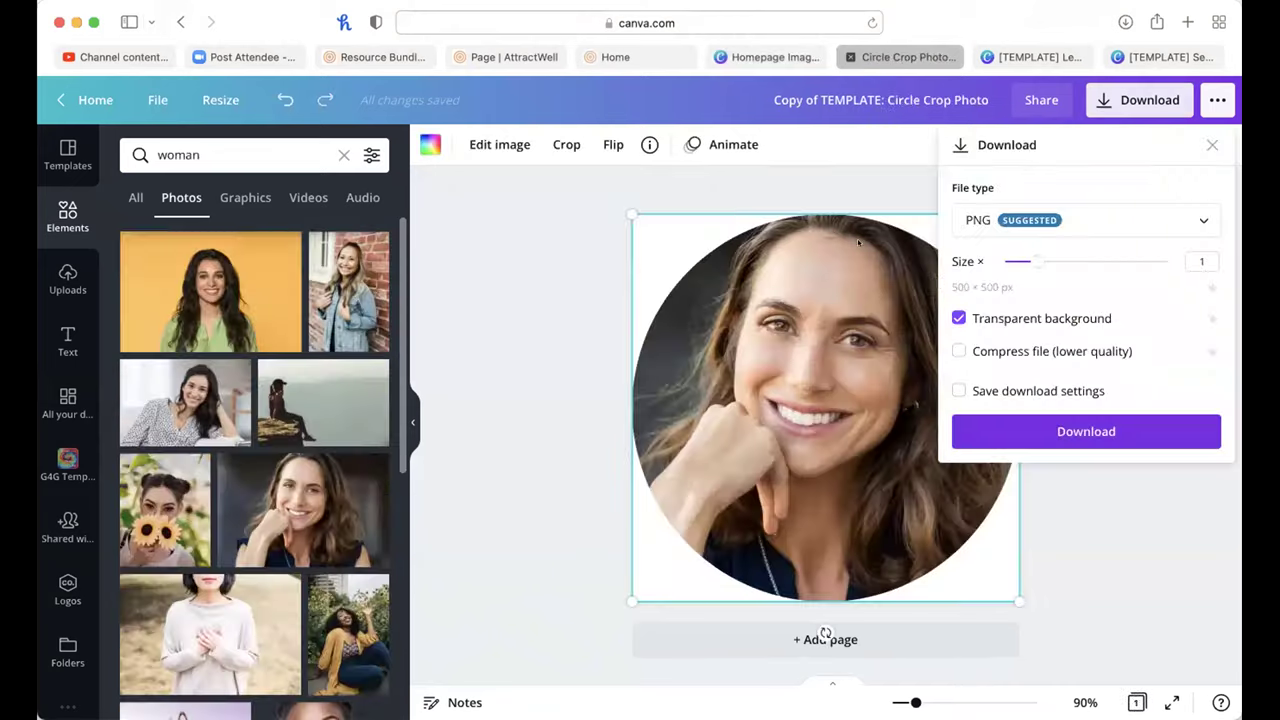
left_click(545, 459)
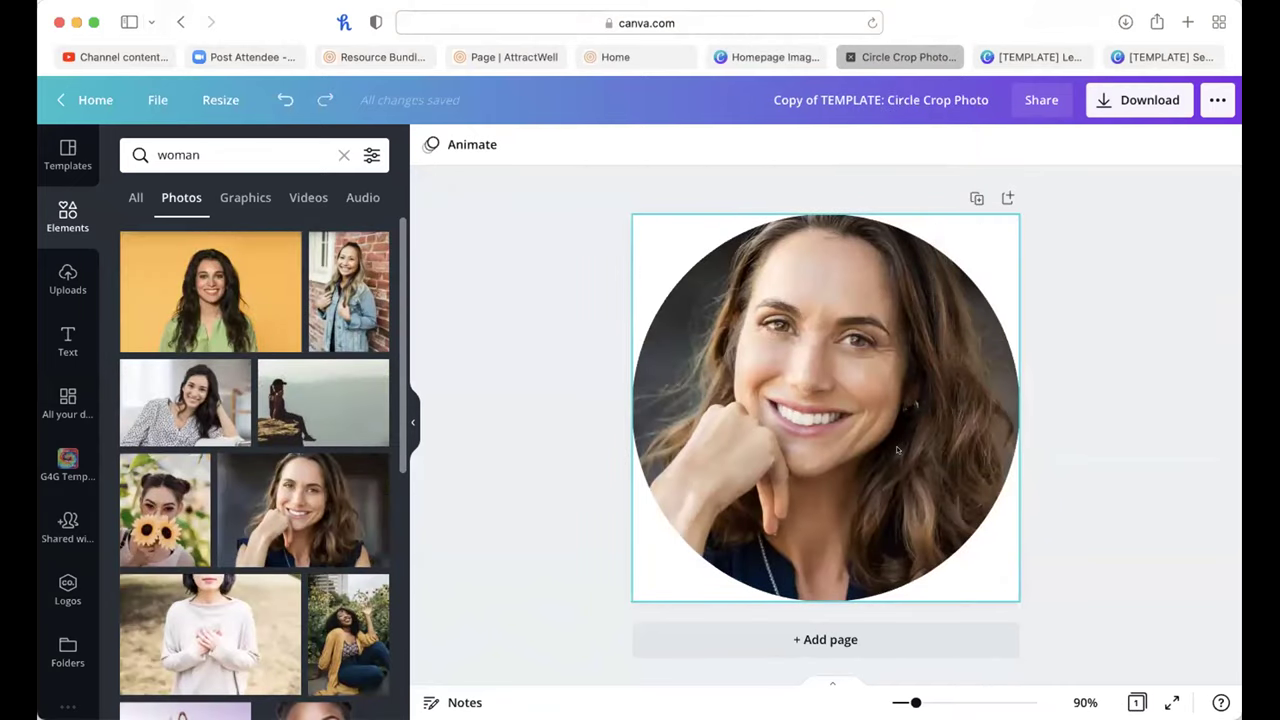
key("super+z")
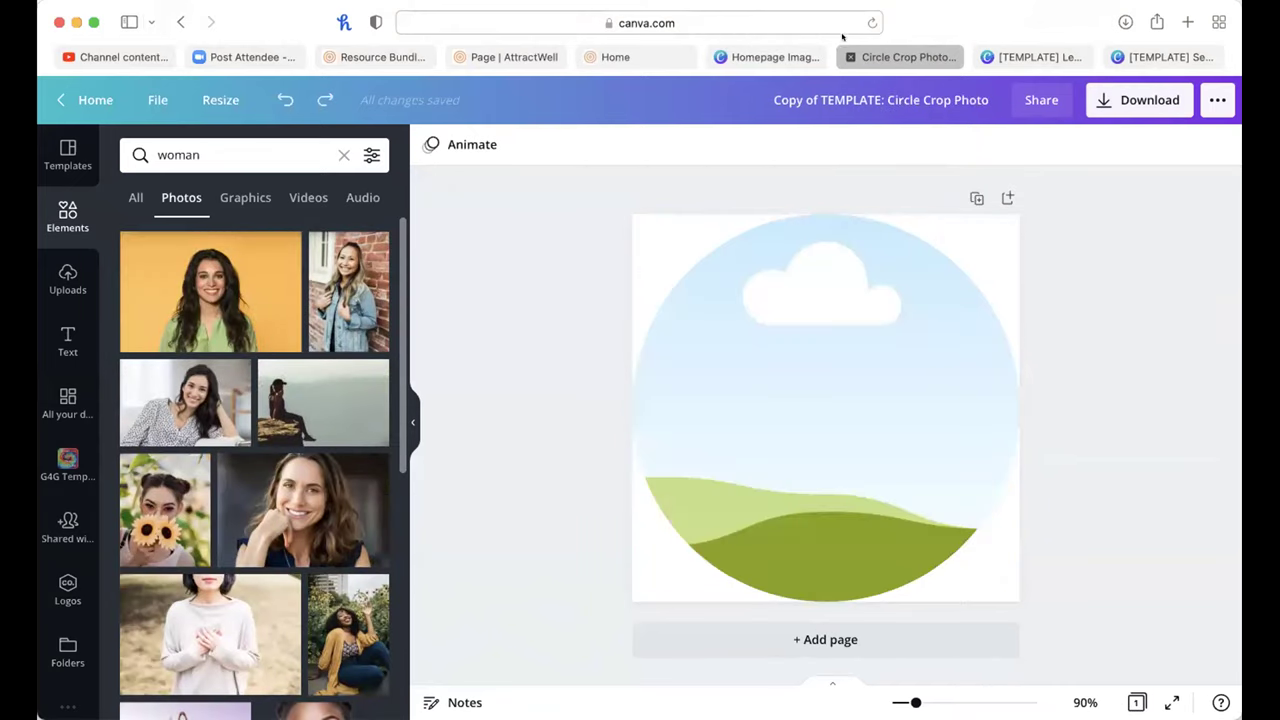
left_click(851, 57)
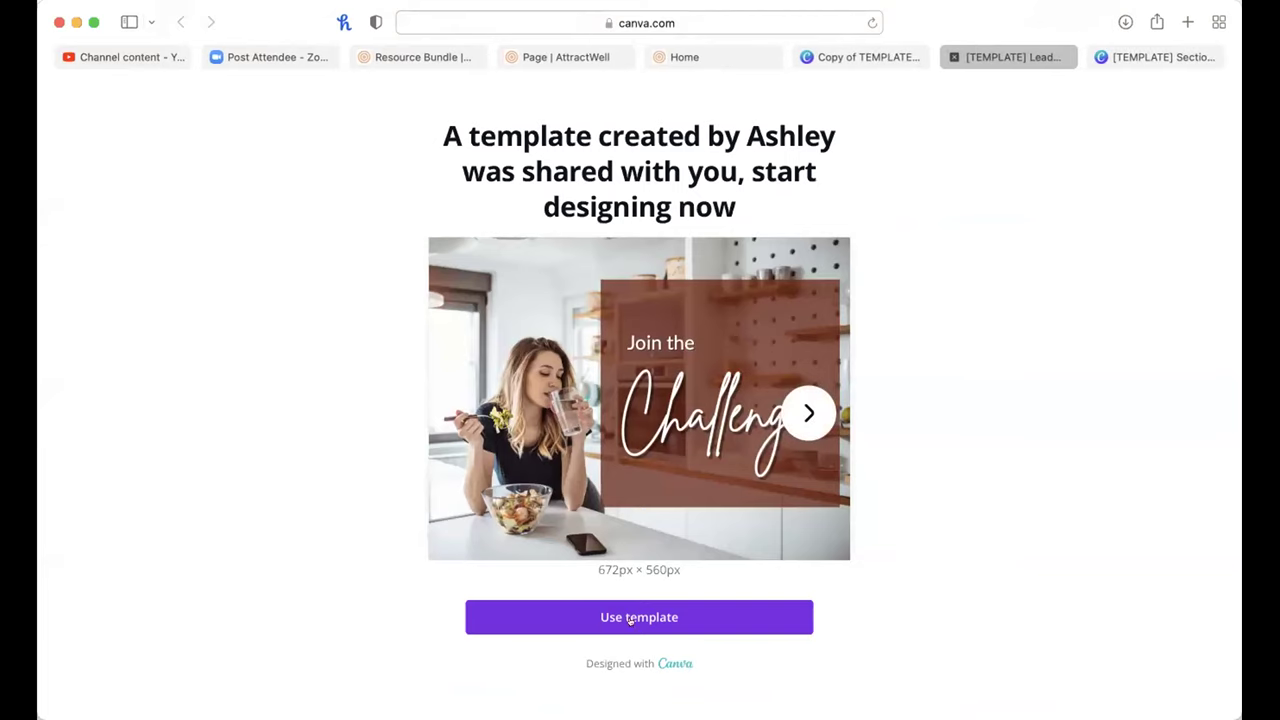
Step: Compare the hero image in the Homepage Template with the Lead Magnet template, and preview the template's second page
left_click(593, 56)
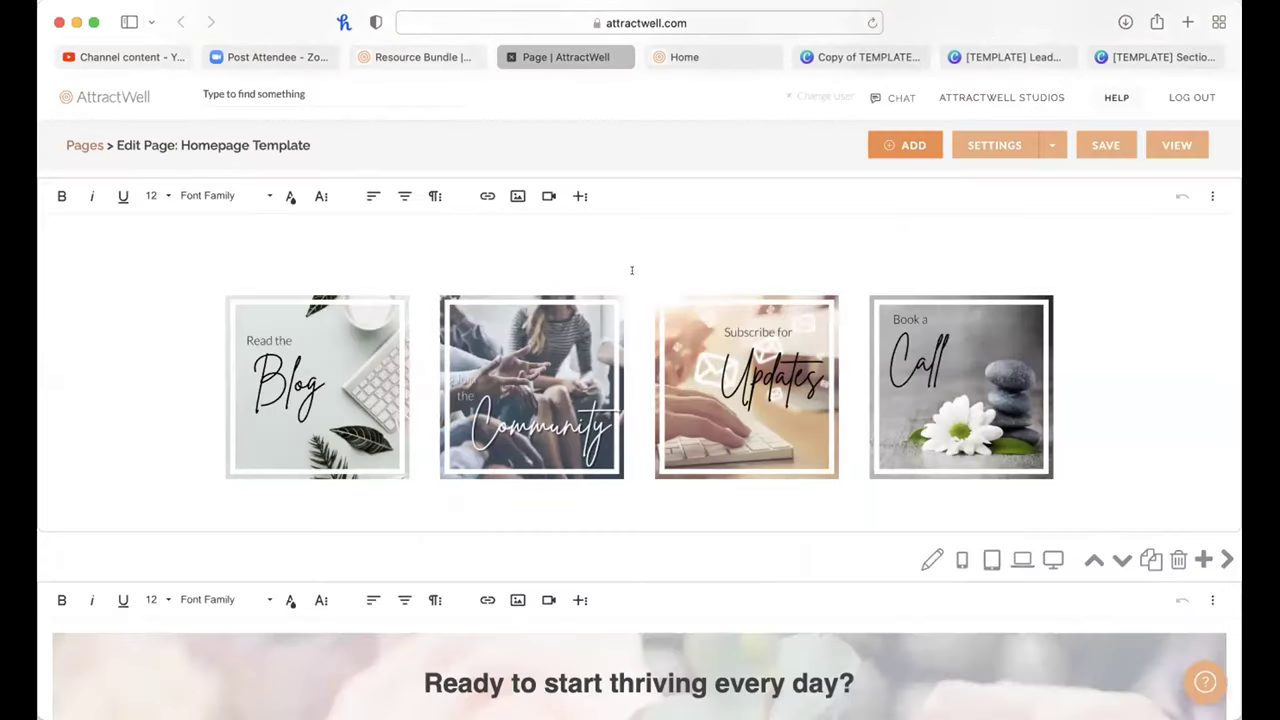
scroll(687, 385, "down", 20)
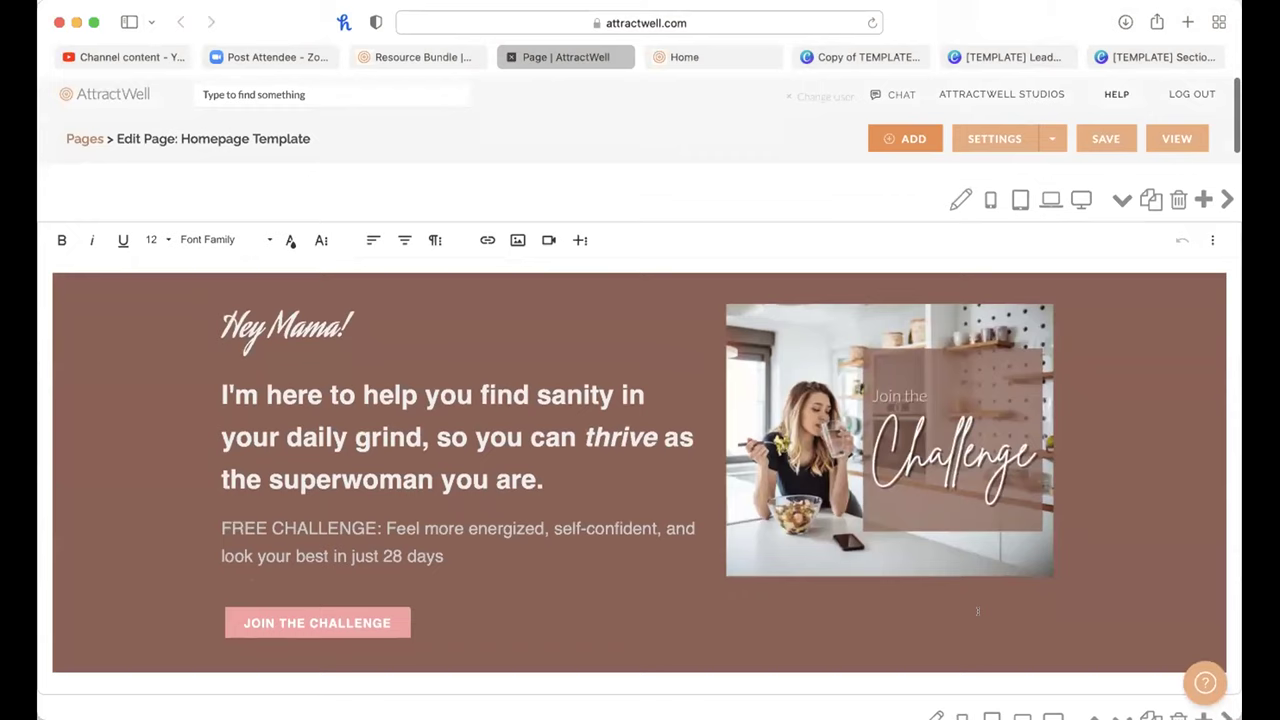
left_click(862, 57)
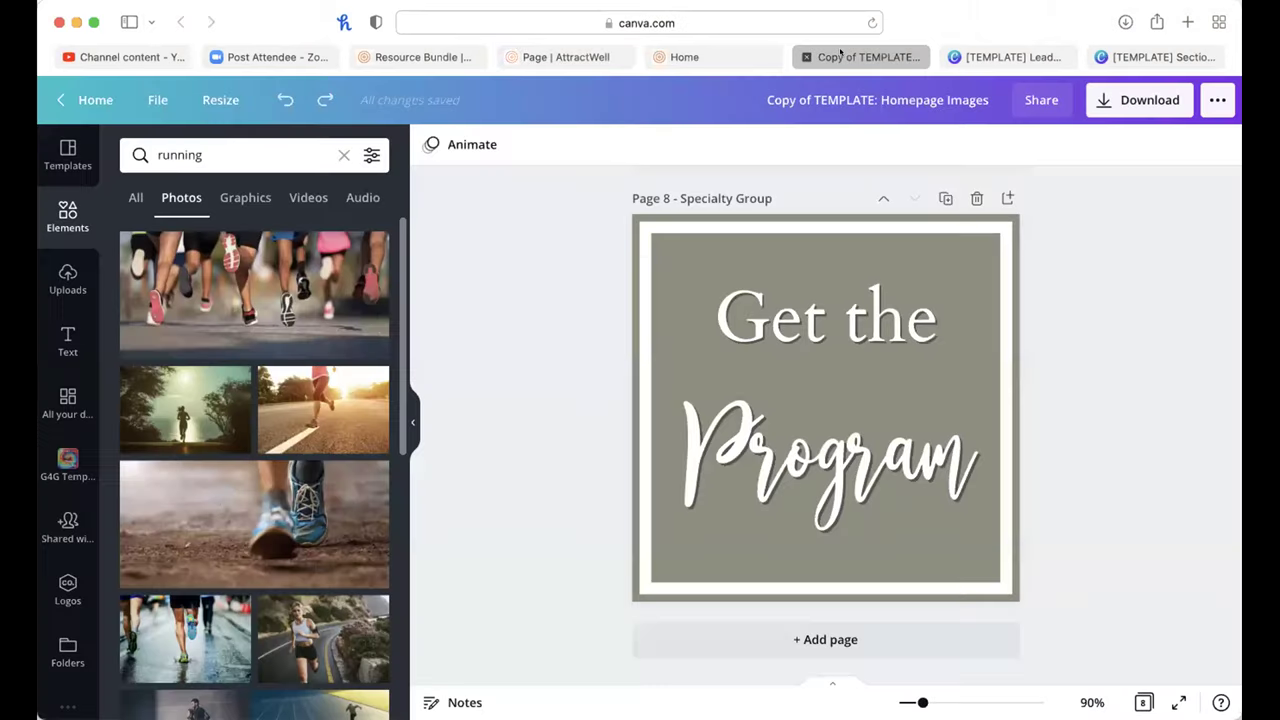
left_click(993, 56)
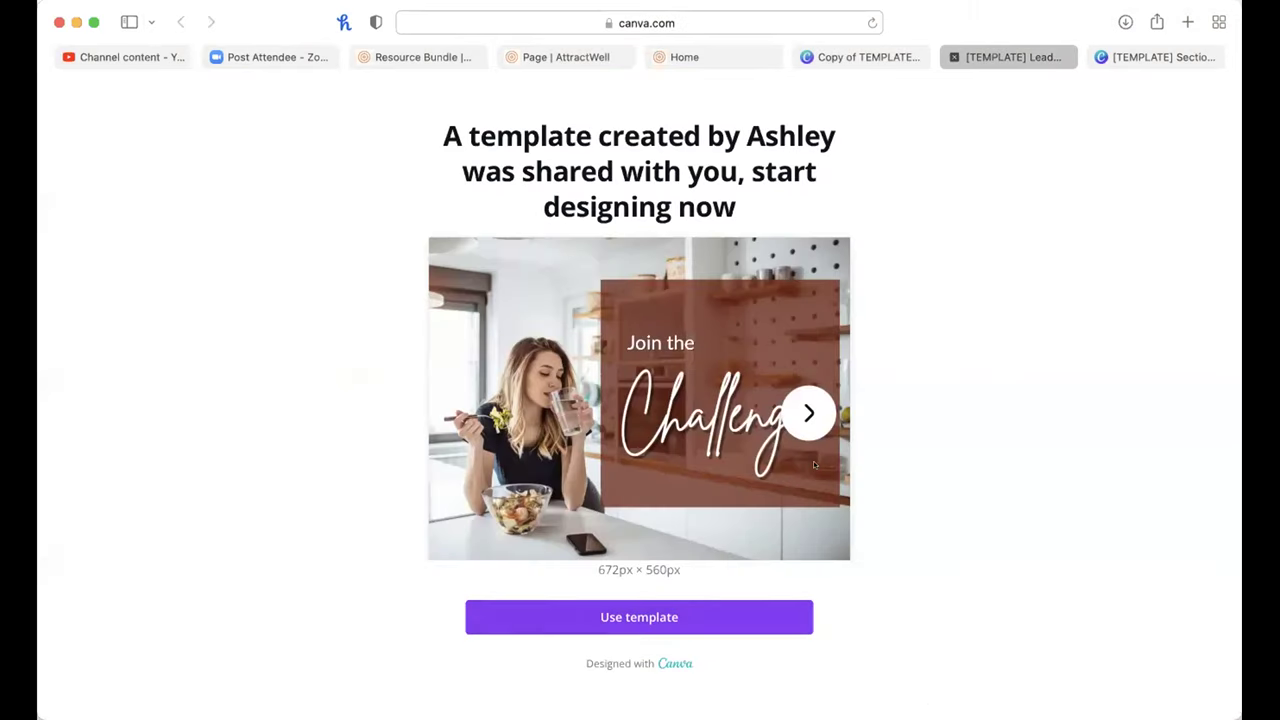
left_click(813, 409)
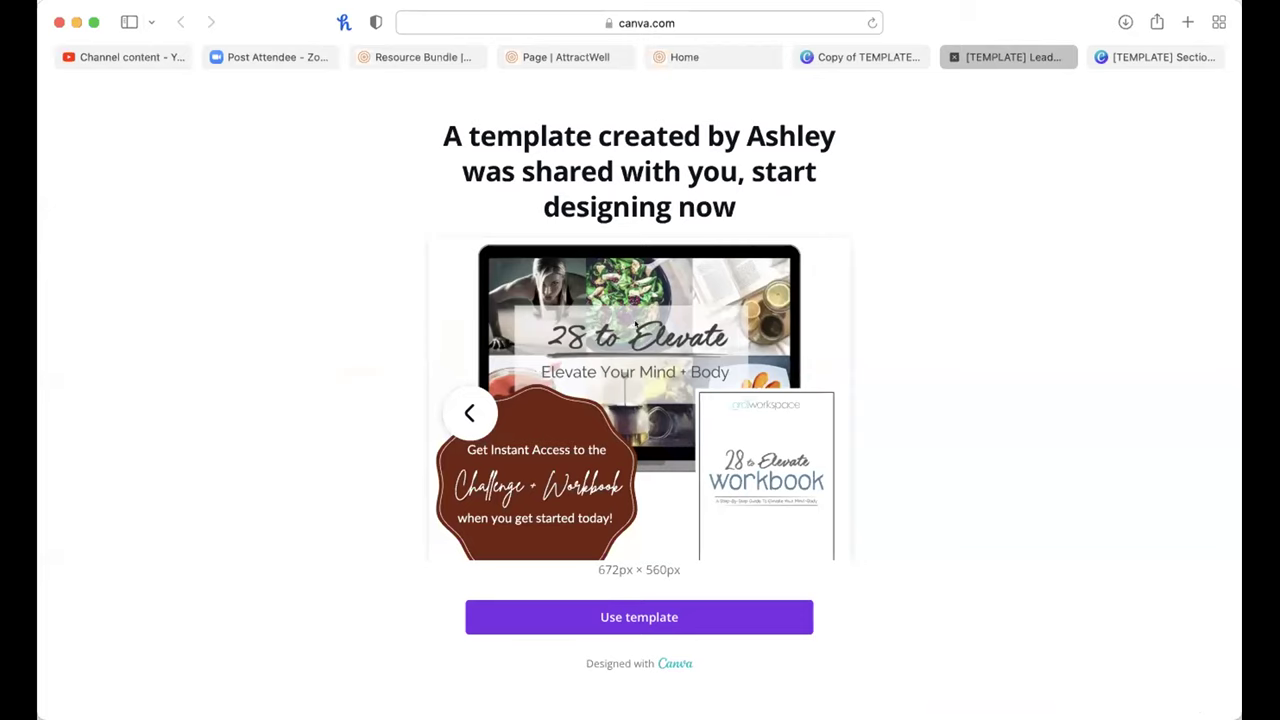
Step: View the challenge section and its Join the Challenge sign-up form on the live homepage, and close the form
left_click(706, 57)
scroll(757, 326, "up", 3)
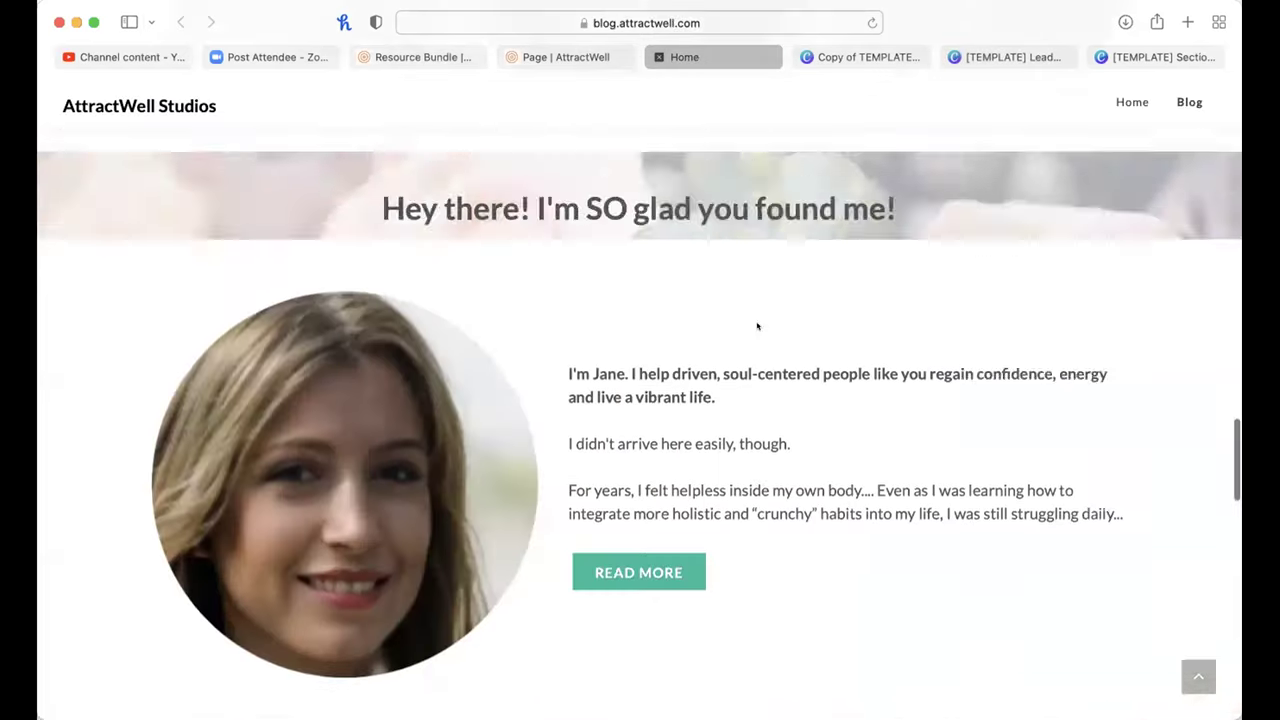
scroll(757, 326, "up", 10)
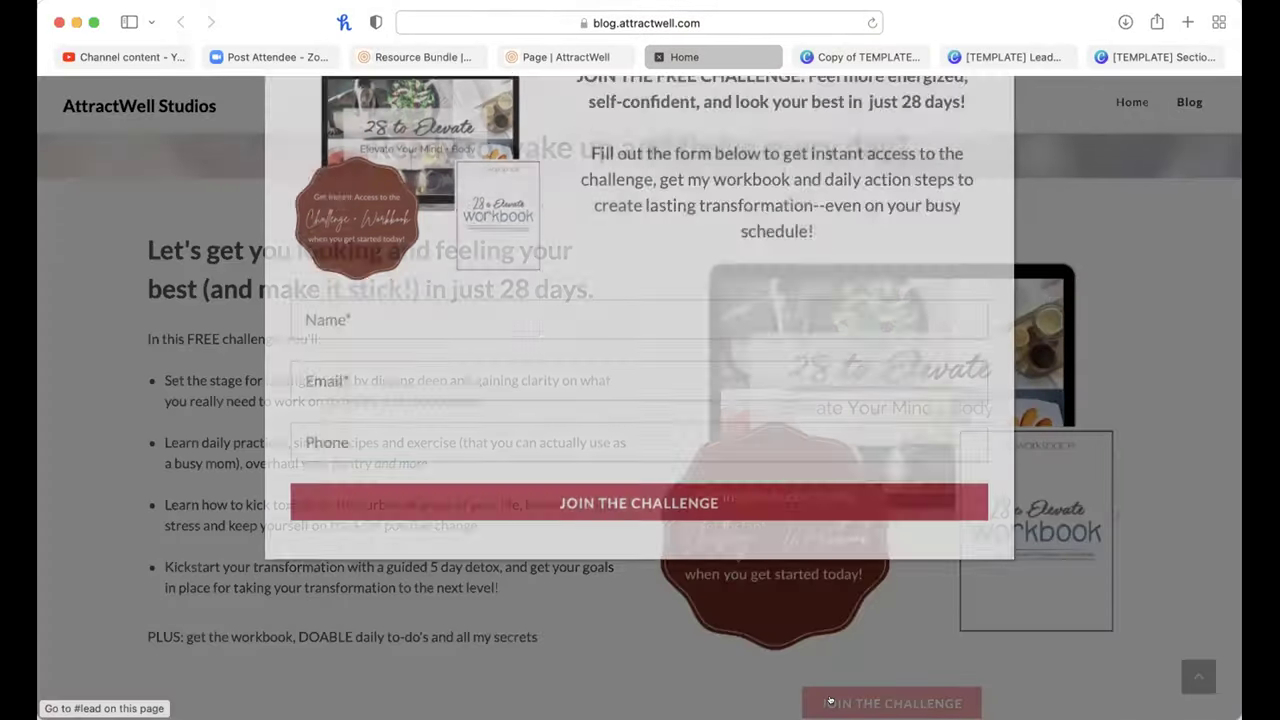
left_click(888, 702)
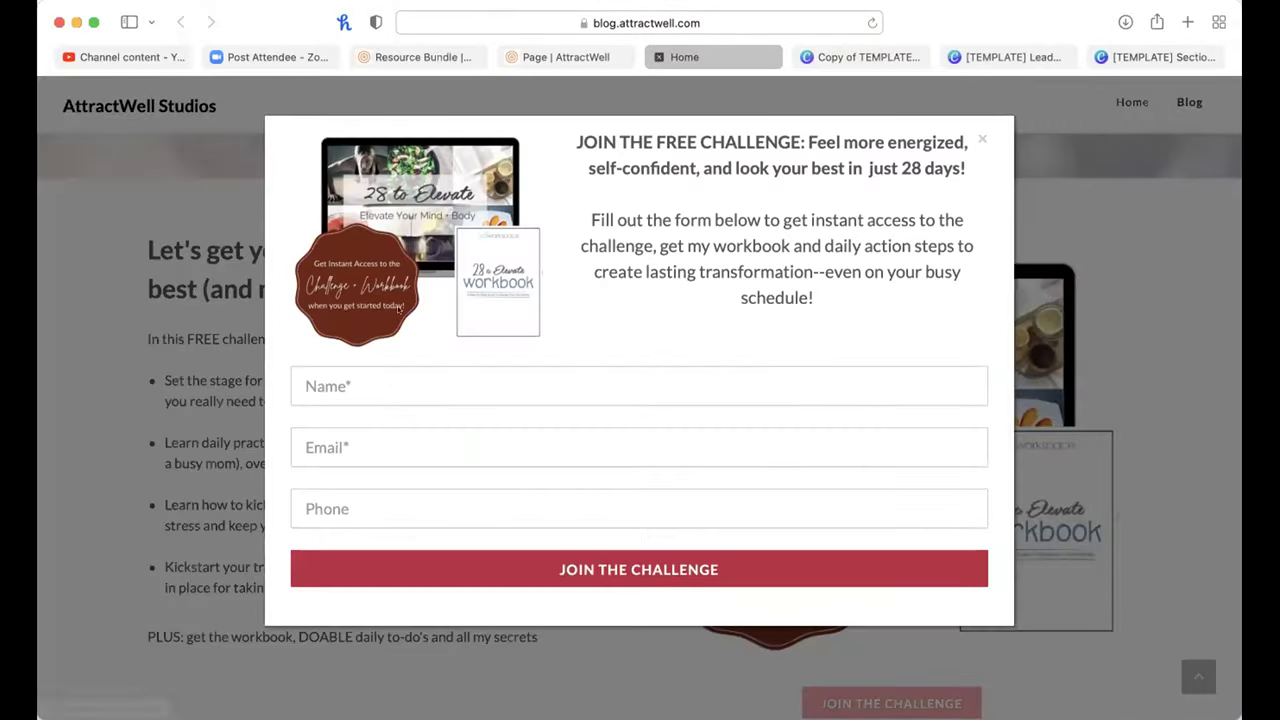
left_click(982, 139)
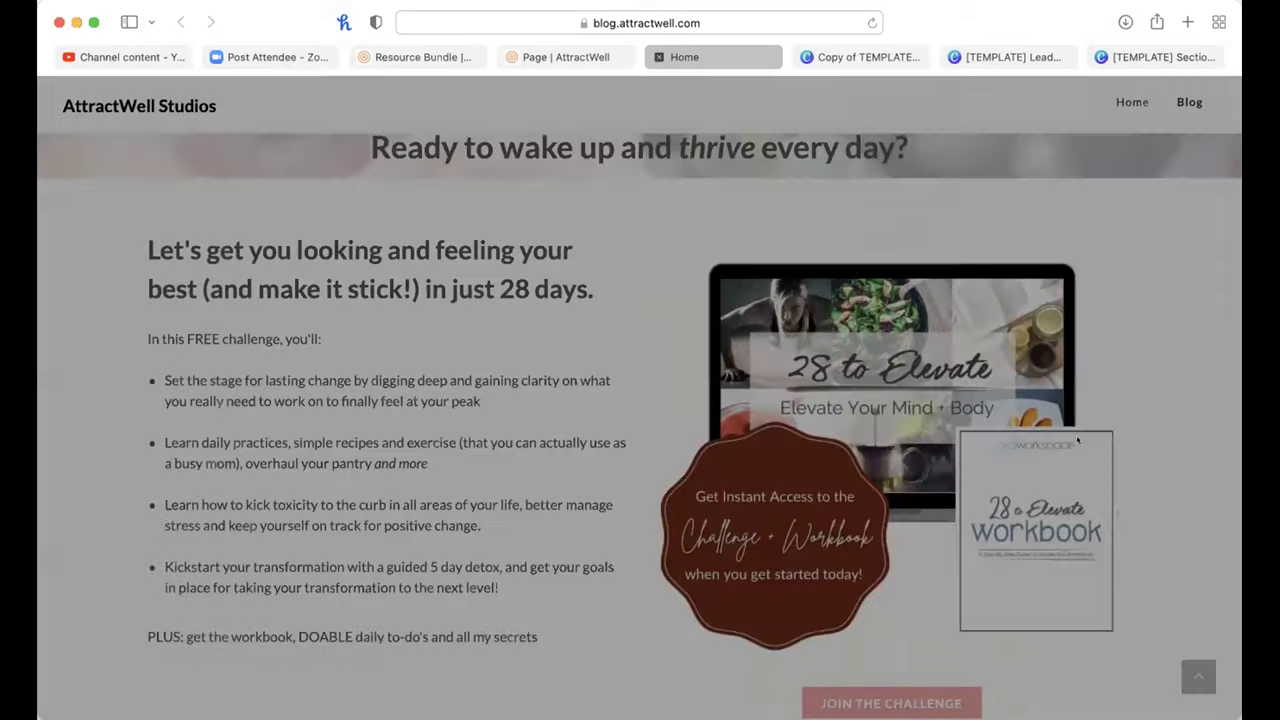
Step: Inspect the Add Design from Canva options for replacing the hero image in the page editor, and close them
left_click(566, 57)
scroll(873, 560, "down", 1)
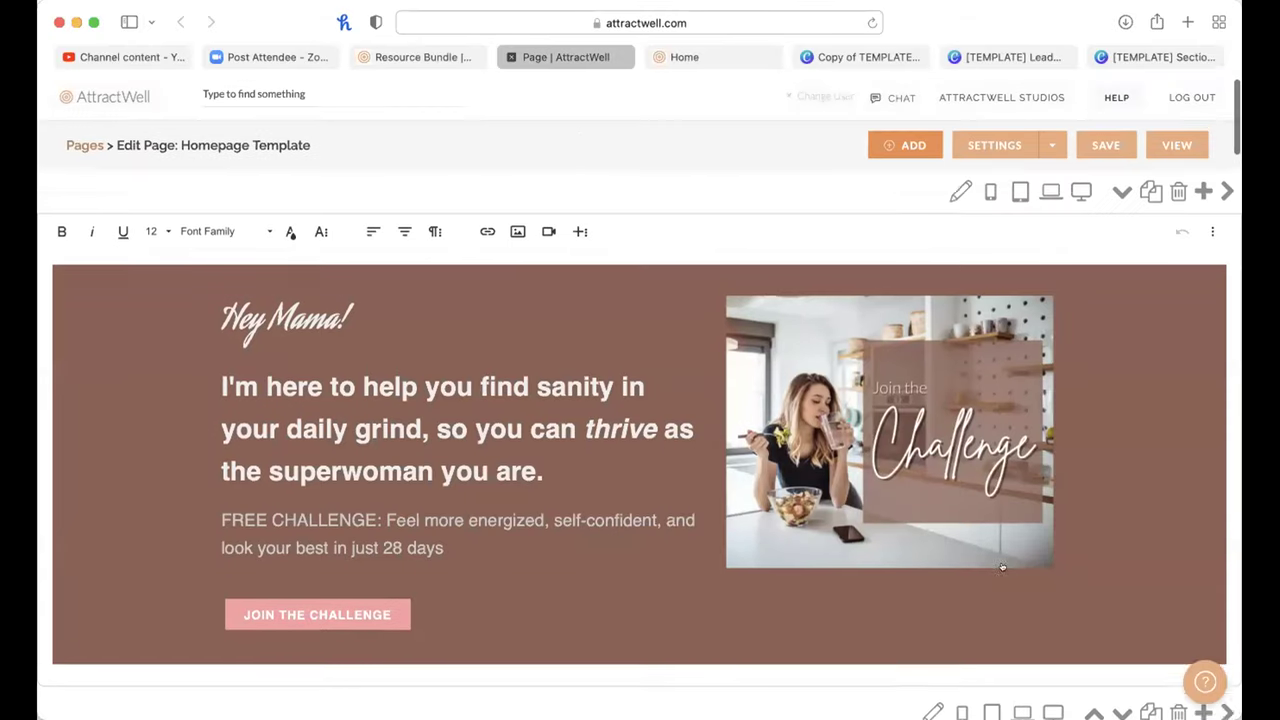
left_click(858, 393)
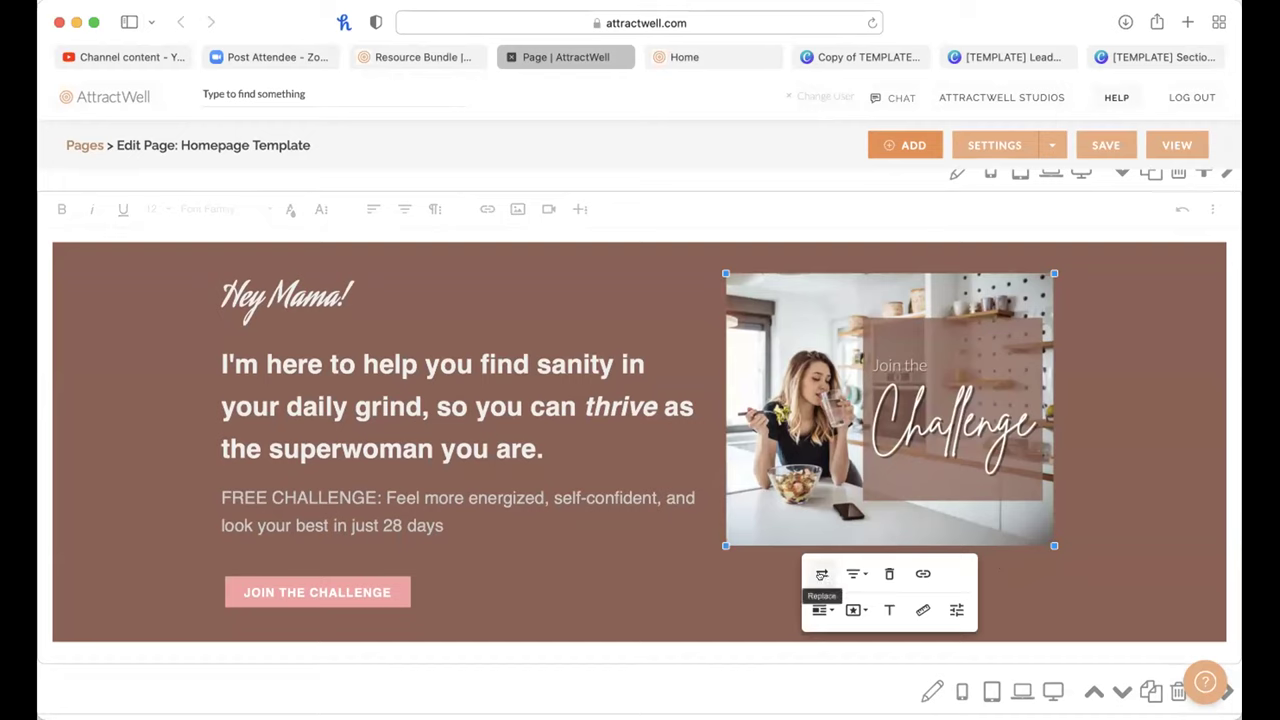
left_click(822, 573)
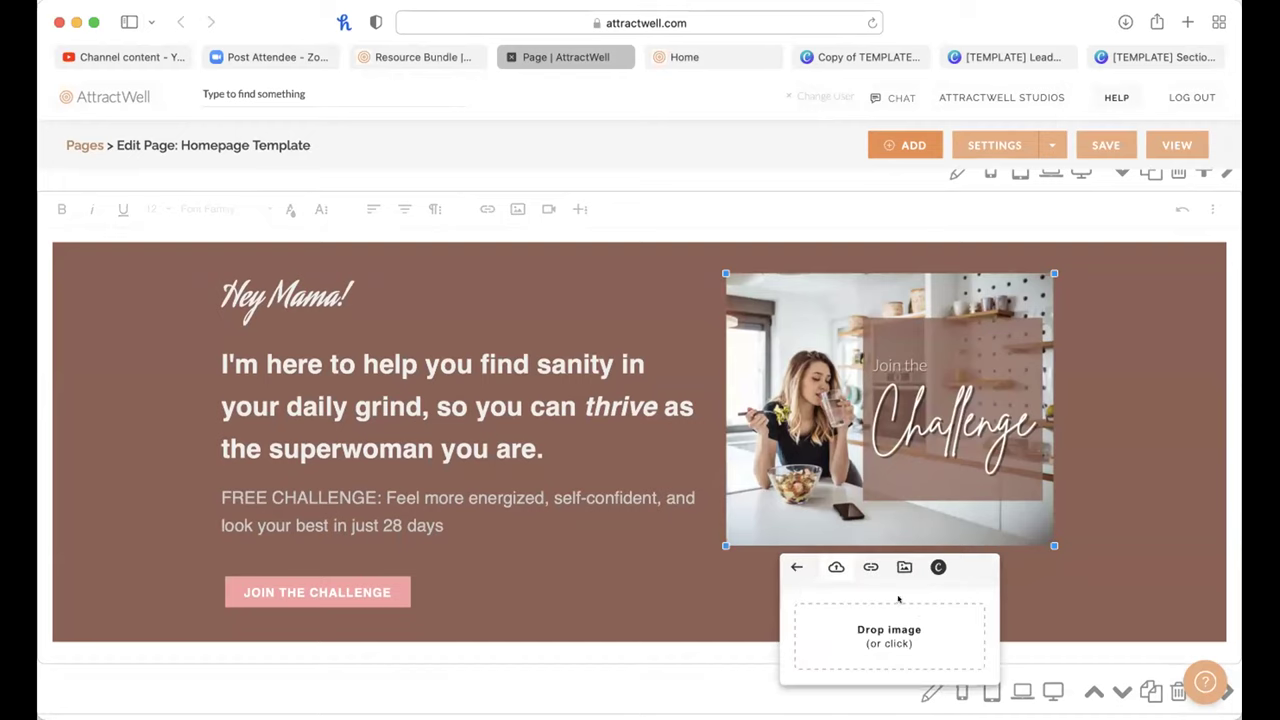
left_click(938, 567)
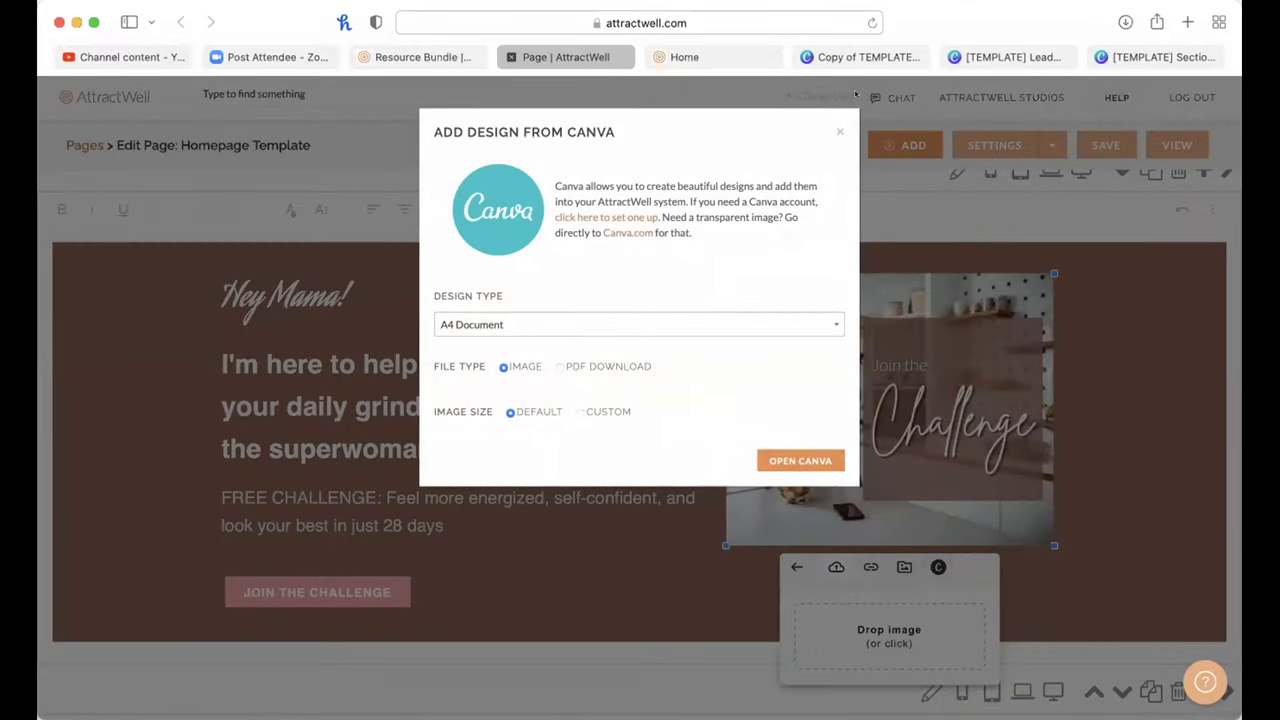
left_click(838, 130)
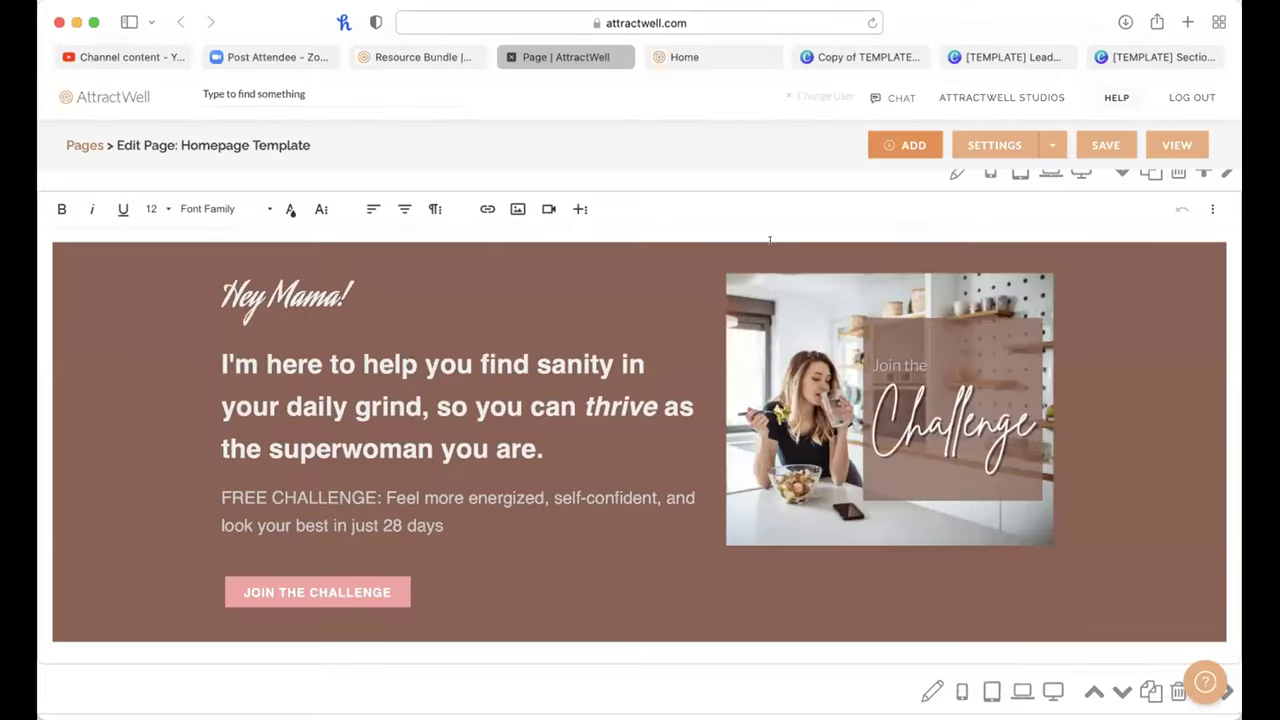
Step: Review the Homepage Template's sections from the hero to the testimonials, including the Focus on Food & Fitness column
scroll(1039, 495, "down", 10)
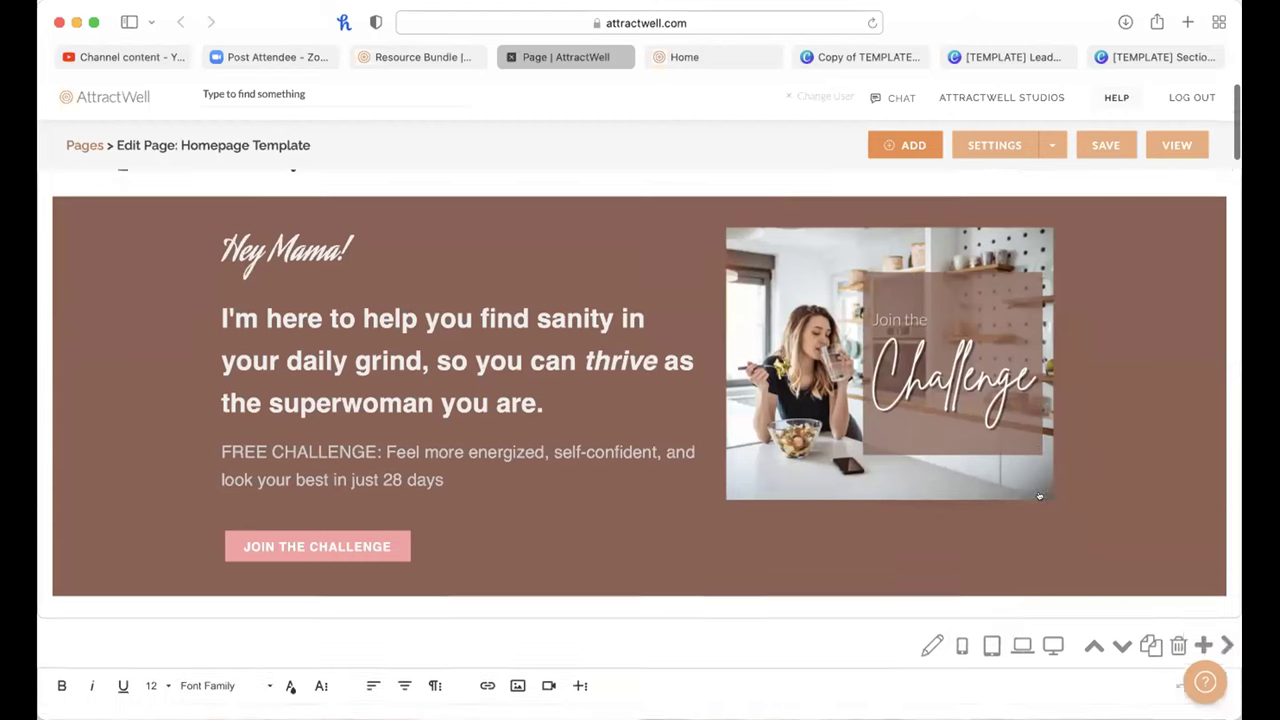
scroll(1039, 495, "down", 6)
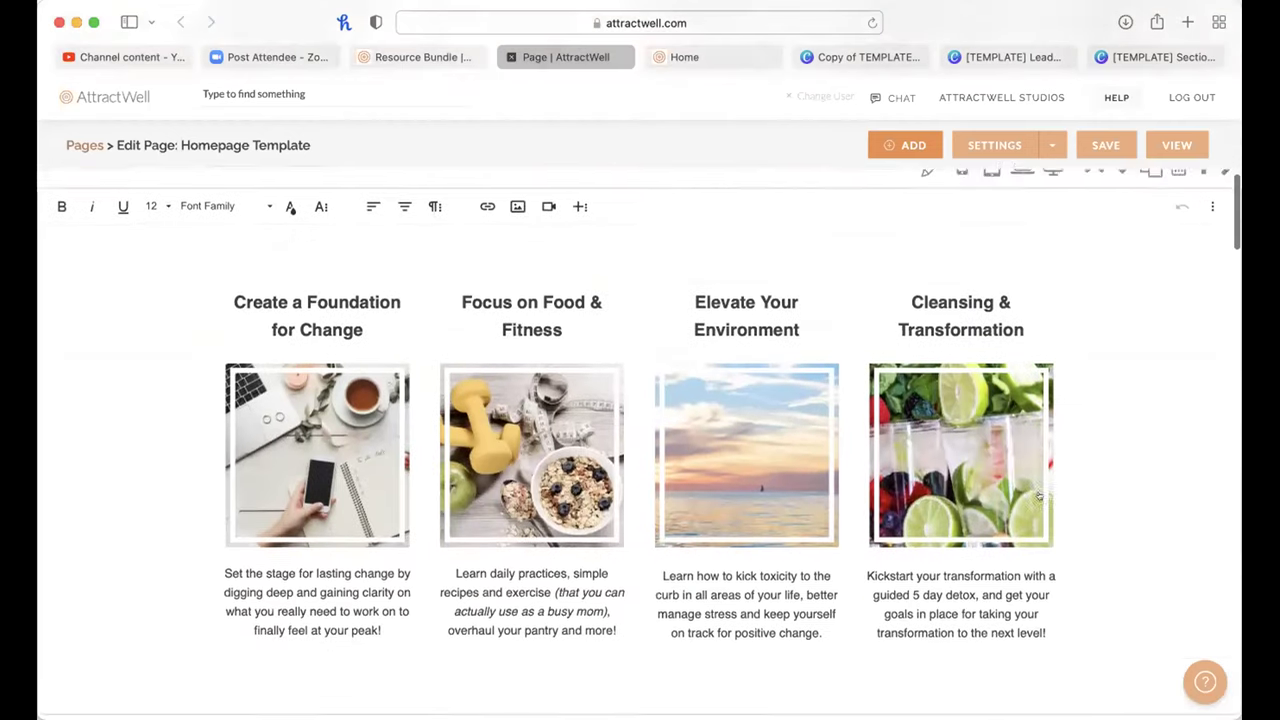
scroll(1038, 491, "down", 15)
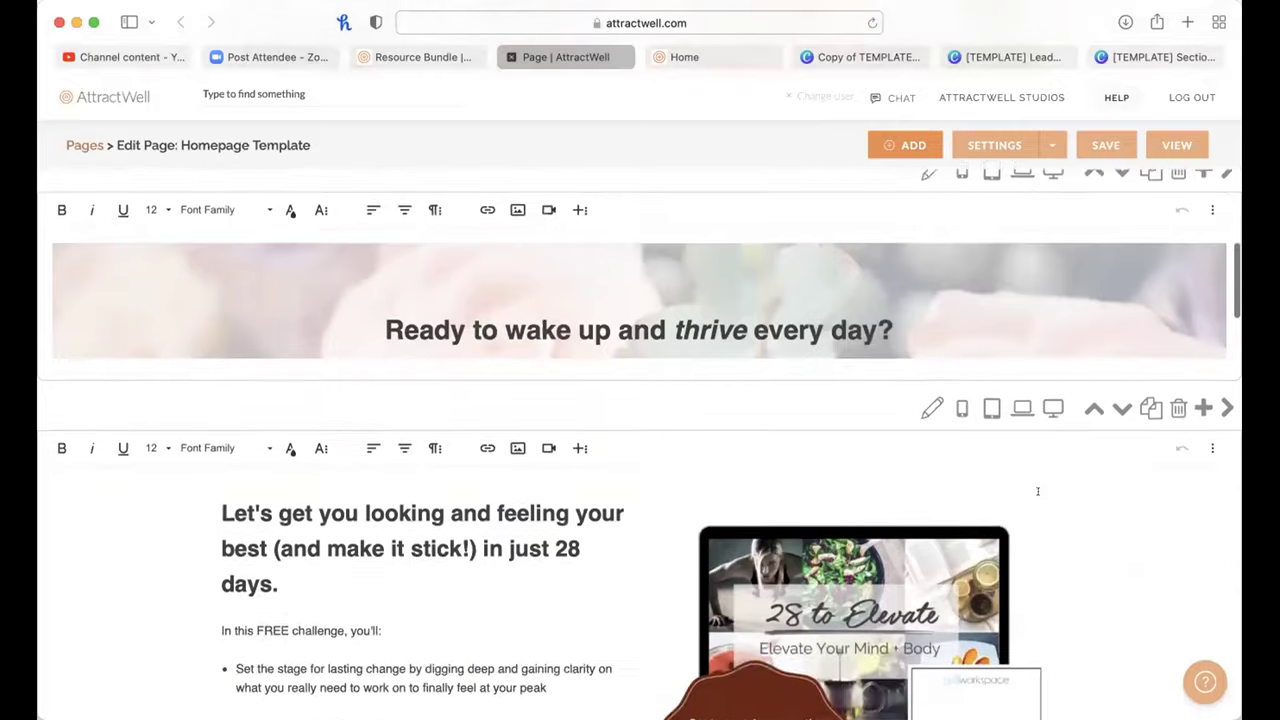
scroll(1038, 491, "down", 8)
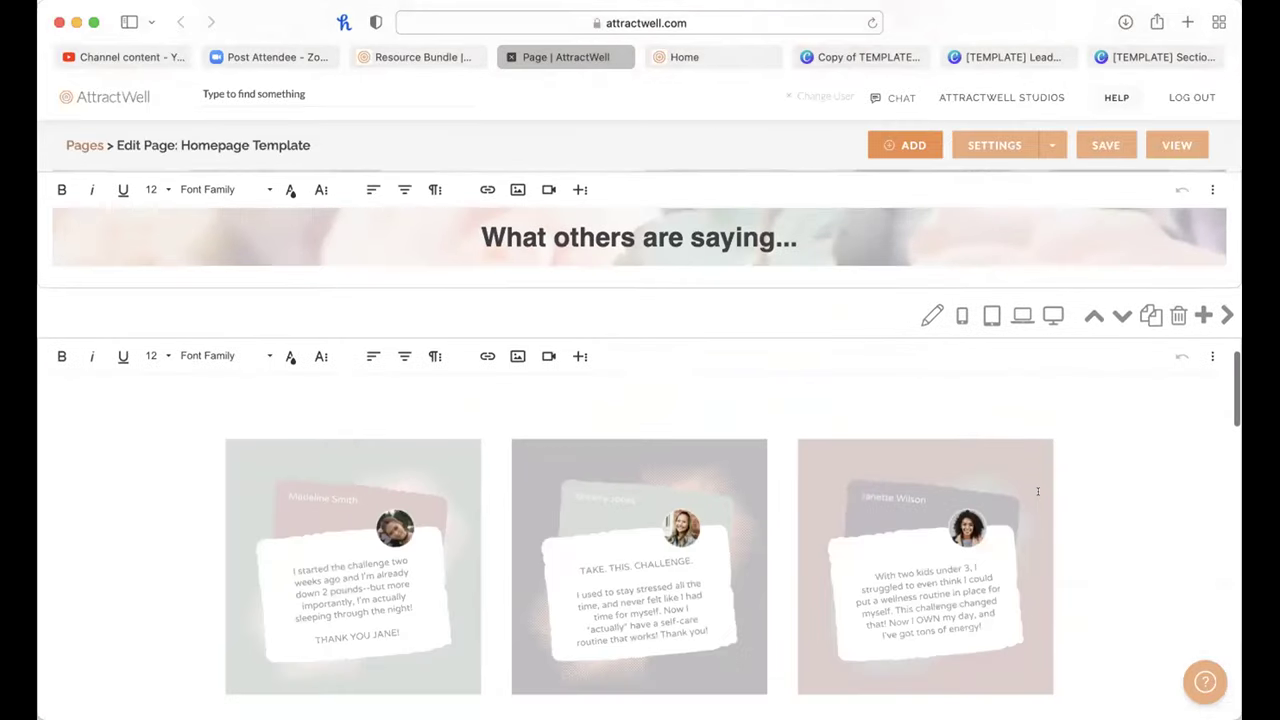
scroll(1038, 491, "up", 12)
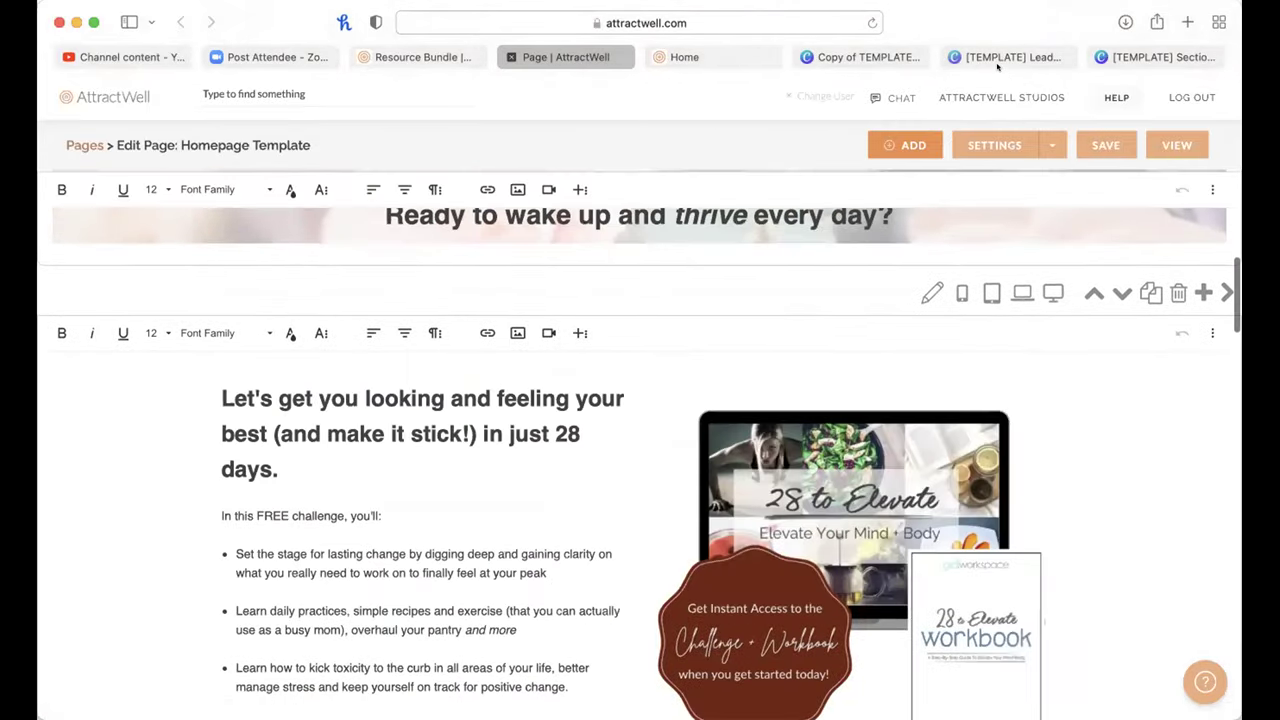
scroll(1080, 522, "up", 2)
scroll(1080, 522, "up", 5)
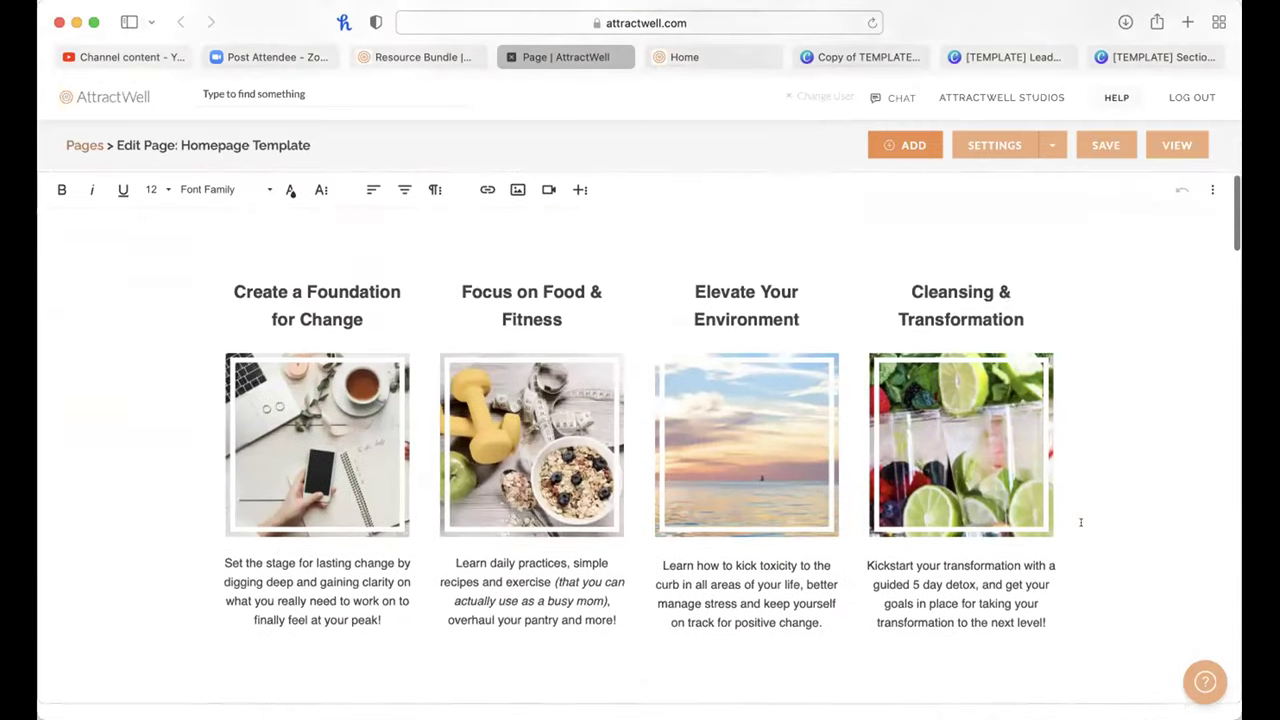
left_click(566, 378)
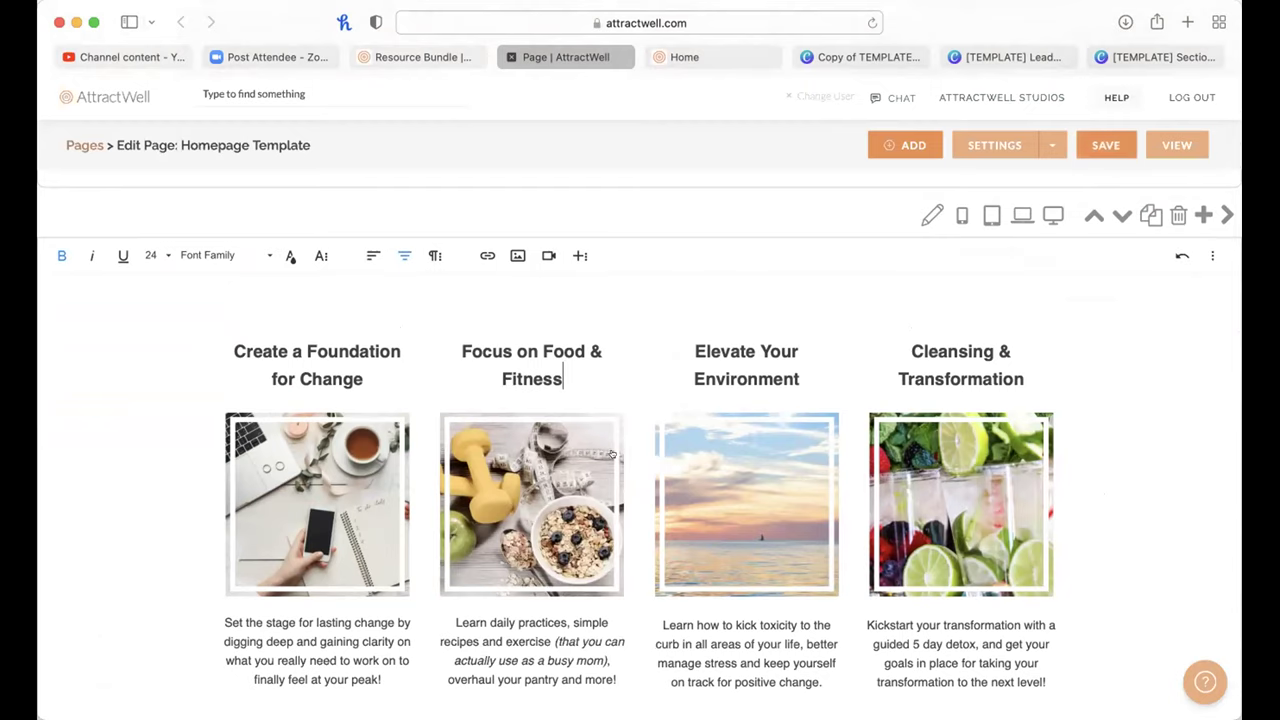
scroll(1006, 266, "up", 10)
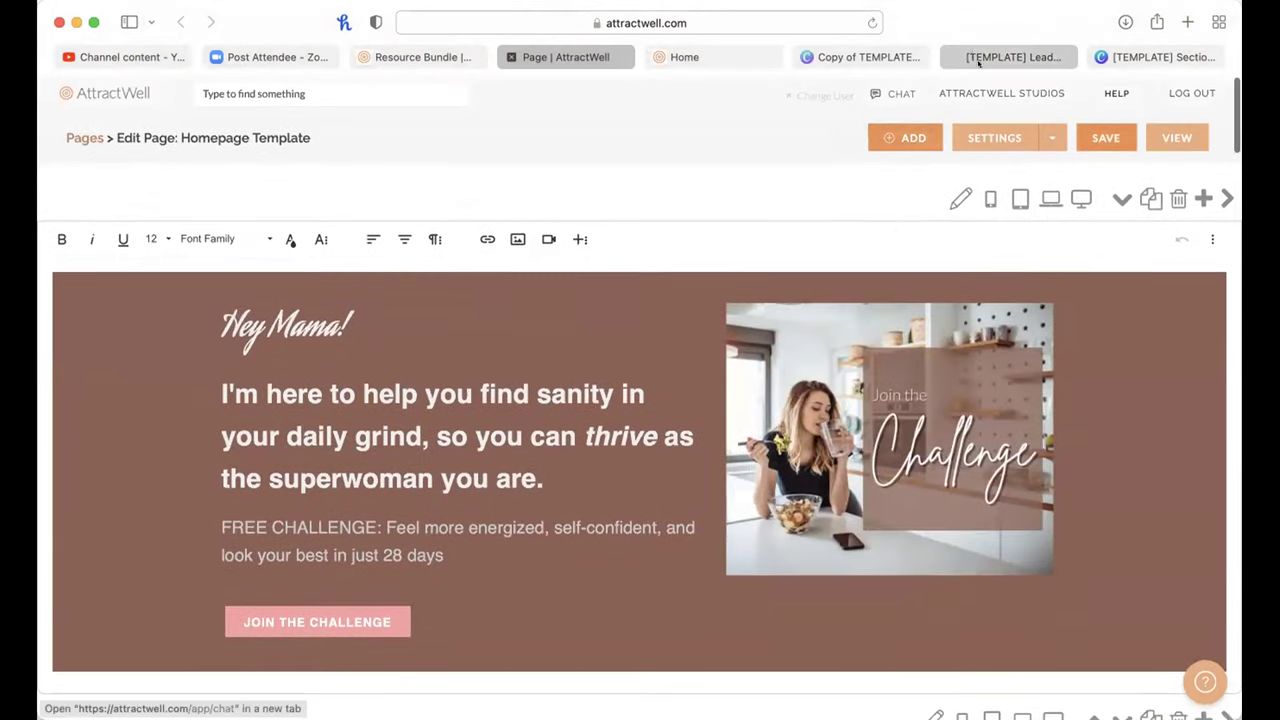
scroll(944, 337, "up", 1)
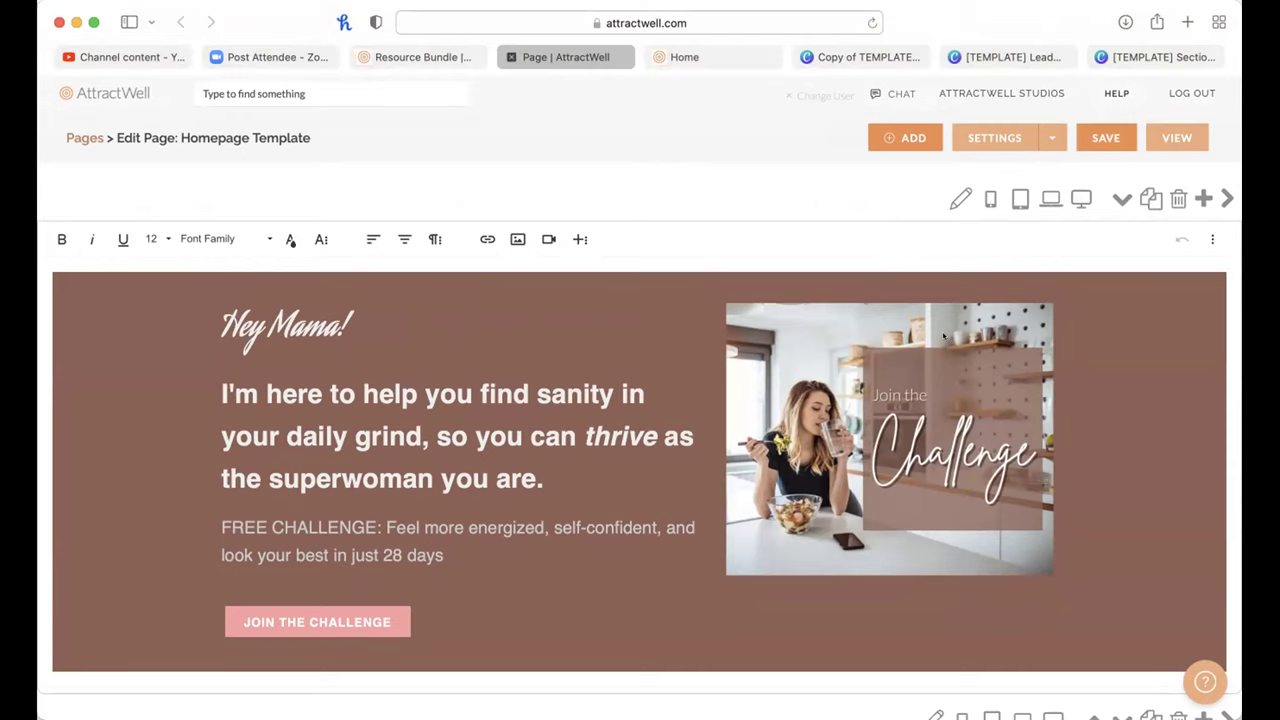
Step: Close the Homepage Images design and create an editable copy of the Lead Magnet Image template in Canva
left_click(806, 57)
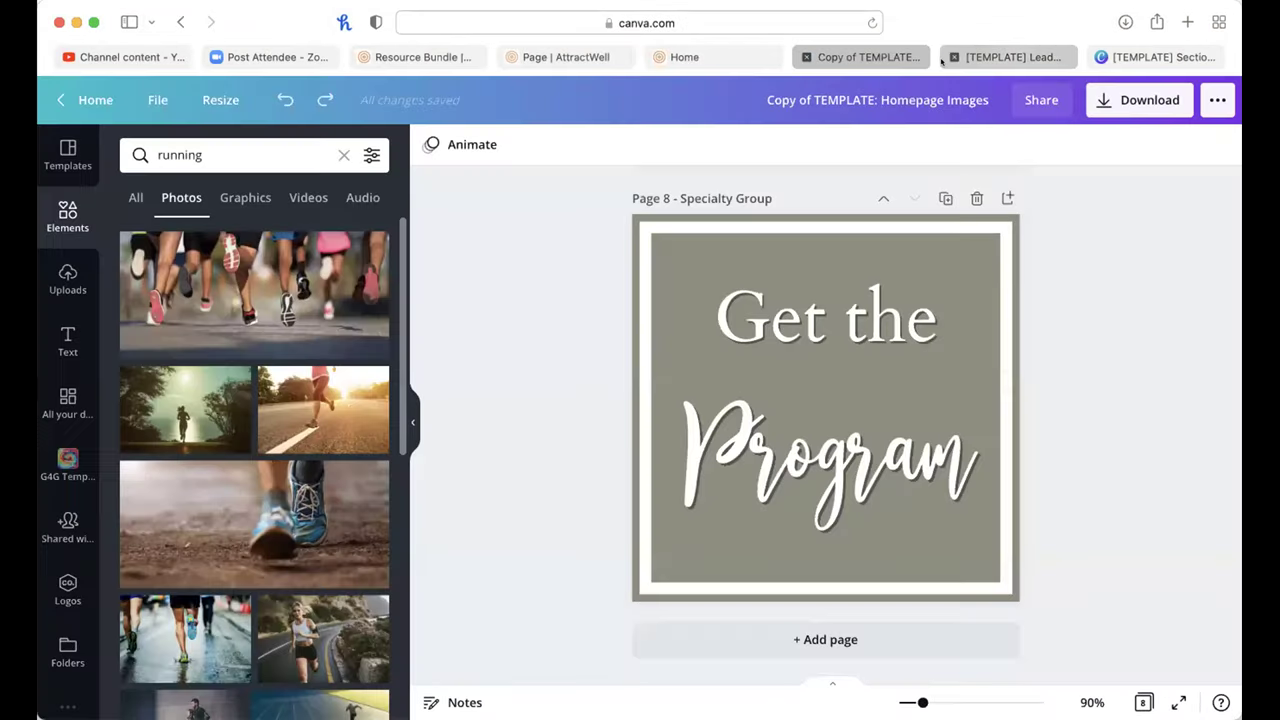
left_click(806, 57)
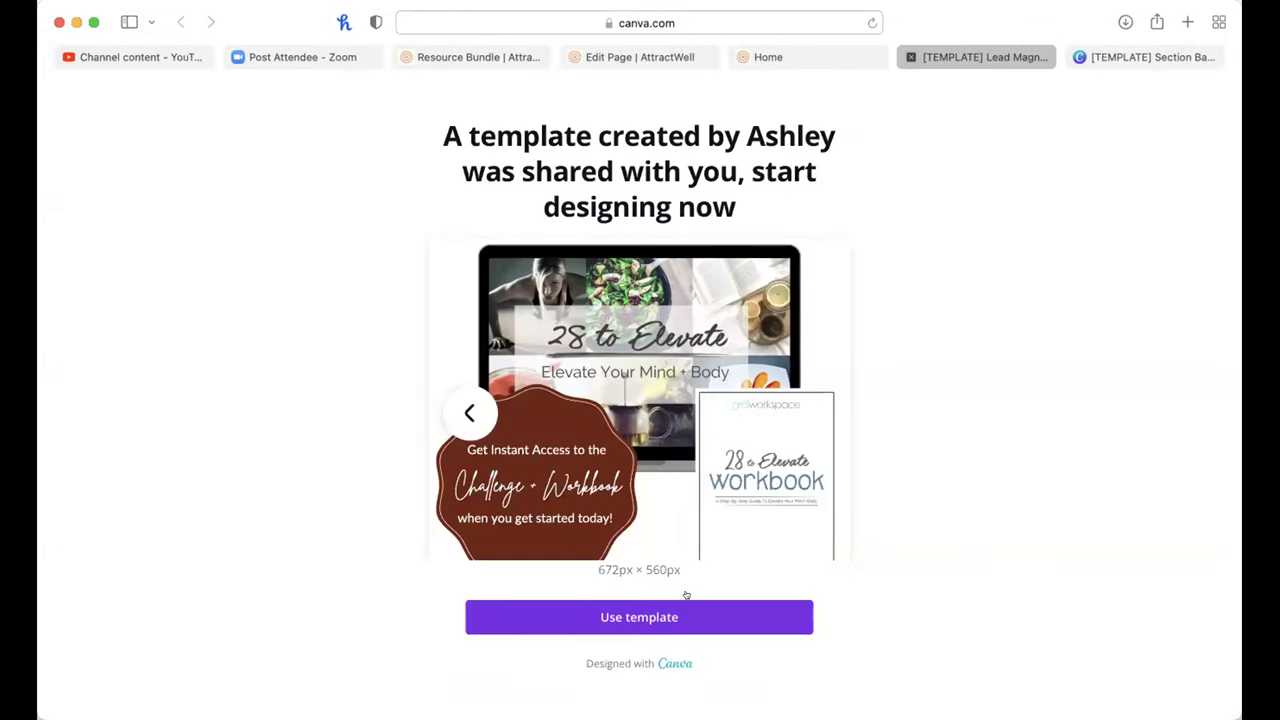
left_click(688, 614)
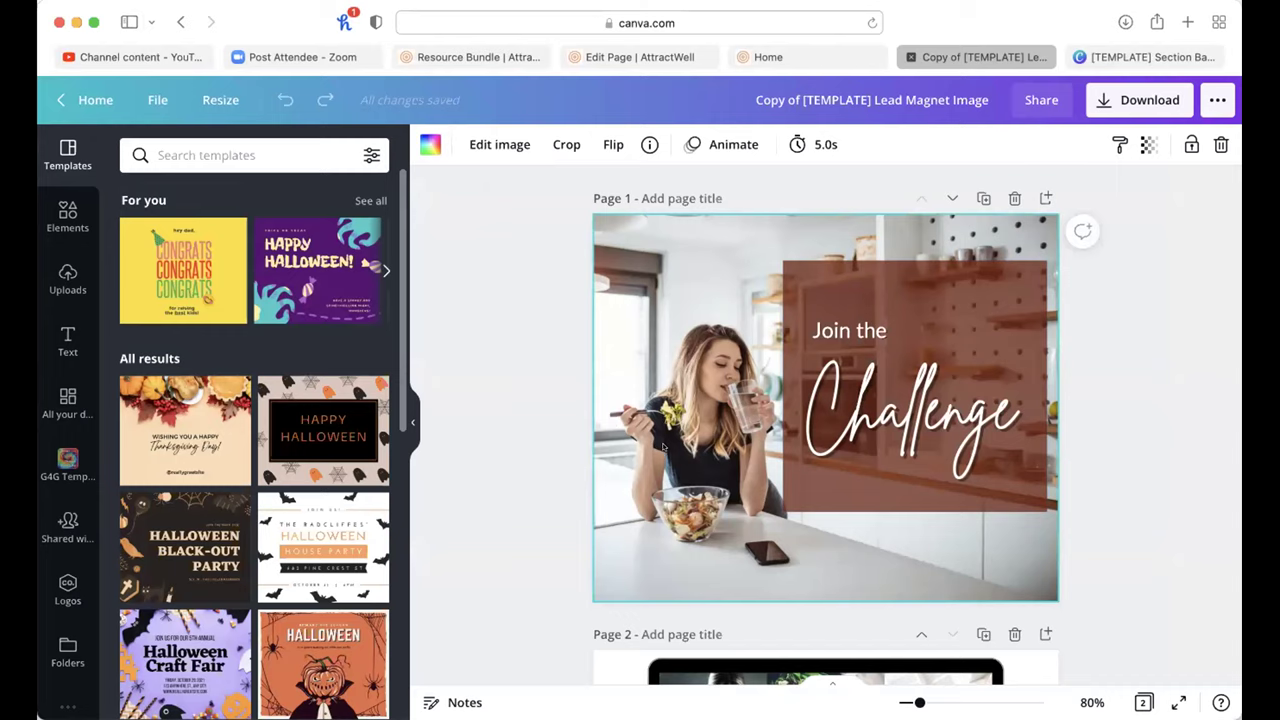
Step: Delete the background photo of the woman eating salad from page 1
key("Delete")
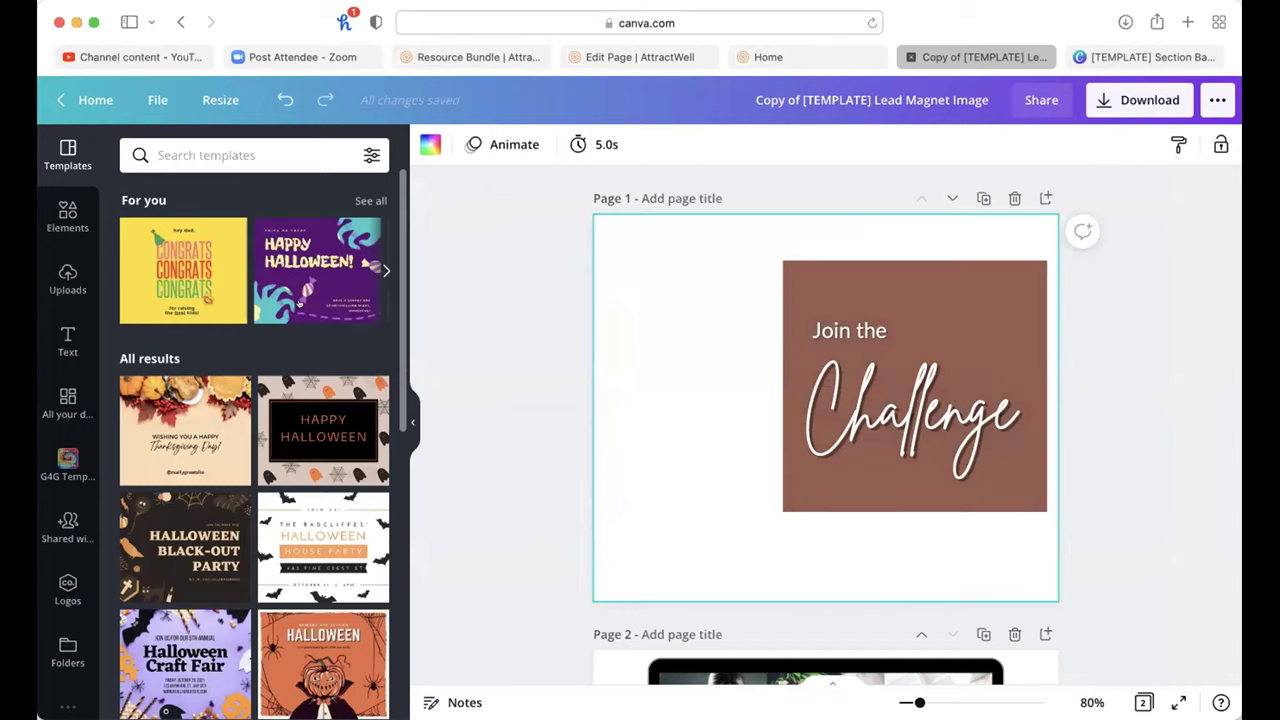
left_click(272, 156)
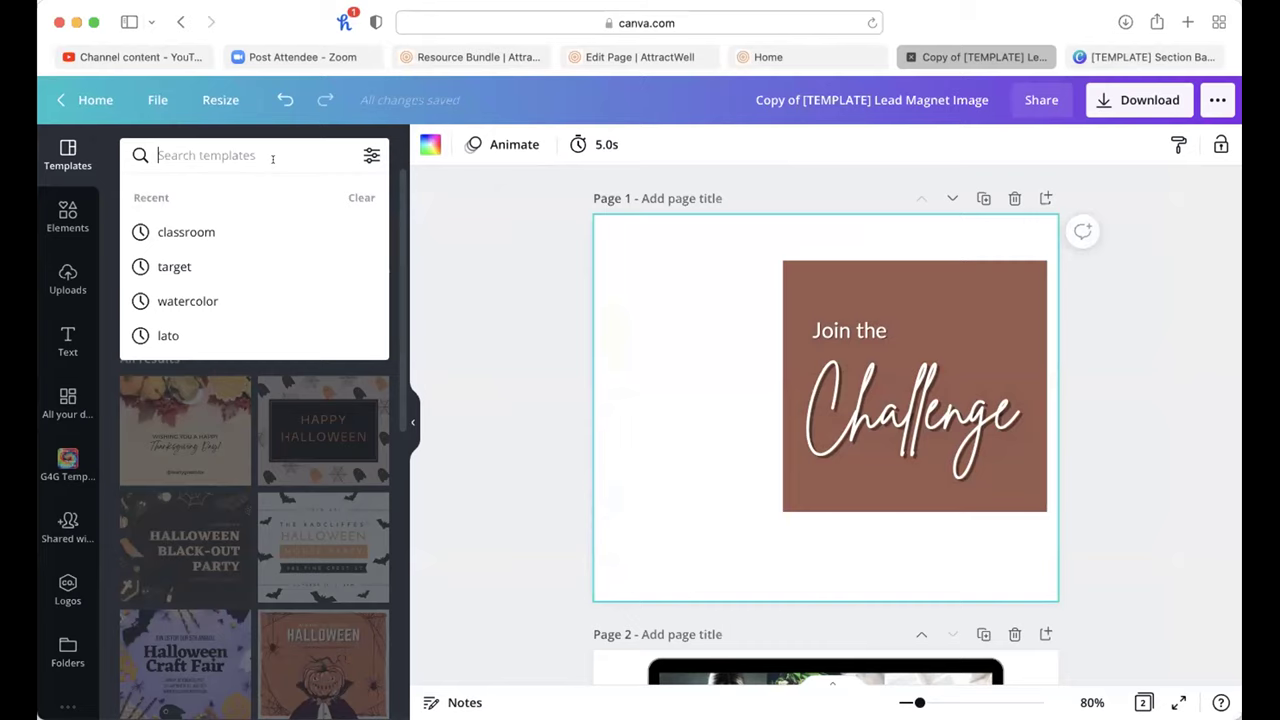
type("busin")
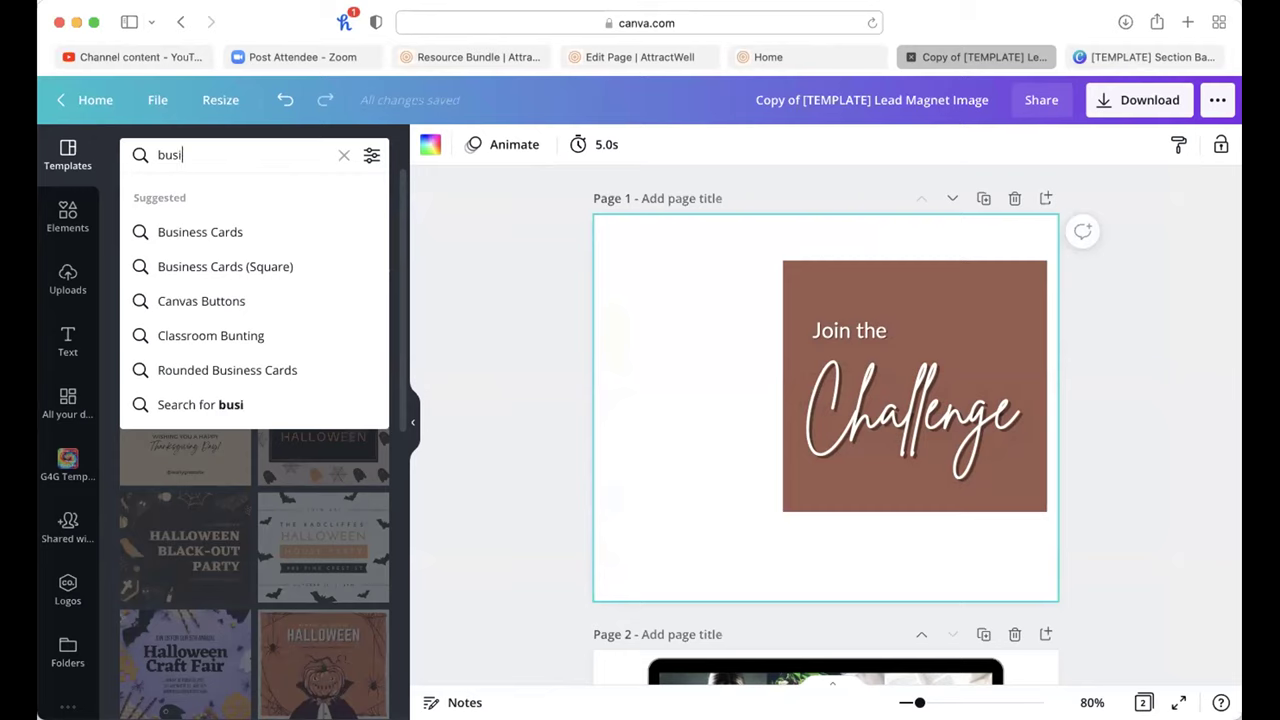
key("BackSpace")
key("BackSpace")
key("BackSpace")
key("BackSpace")
key("BackSpace")
Step: Search the elements library for "business" and limit the results to photos
left_click(67, 215)
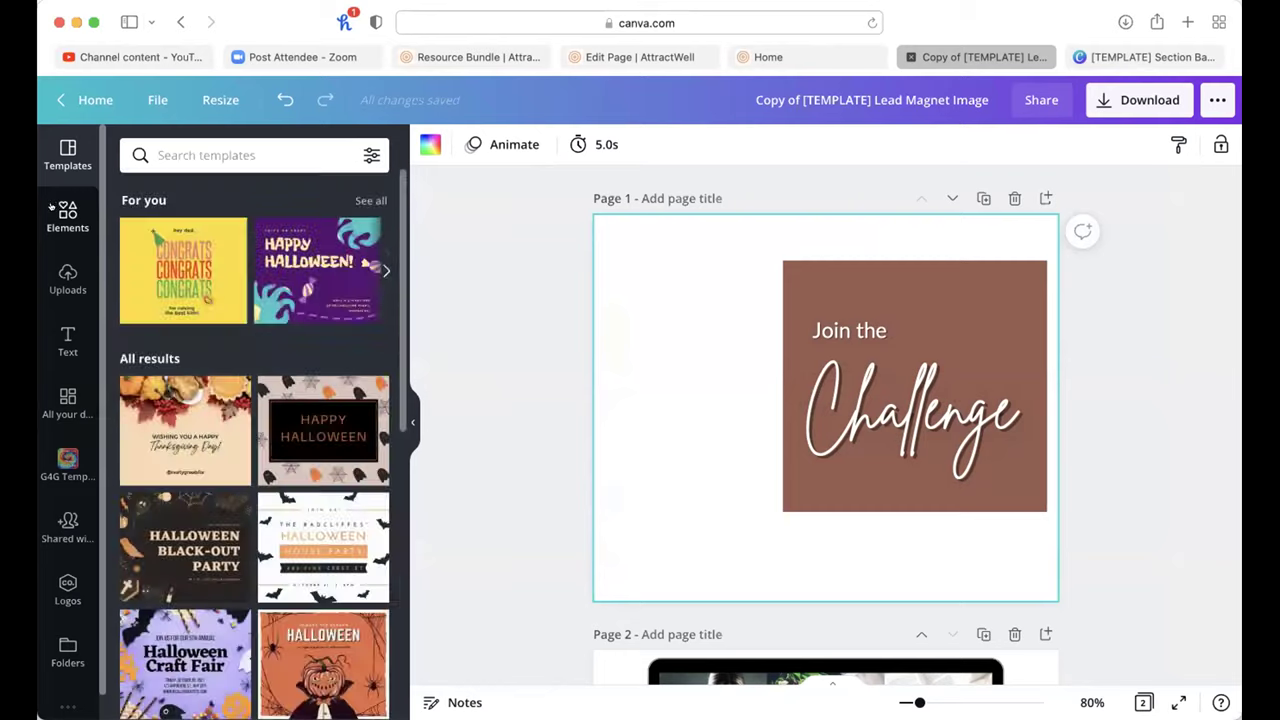
left_click(166, 155)
type("business")
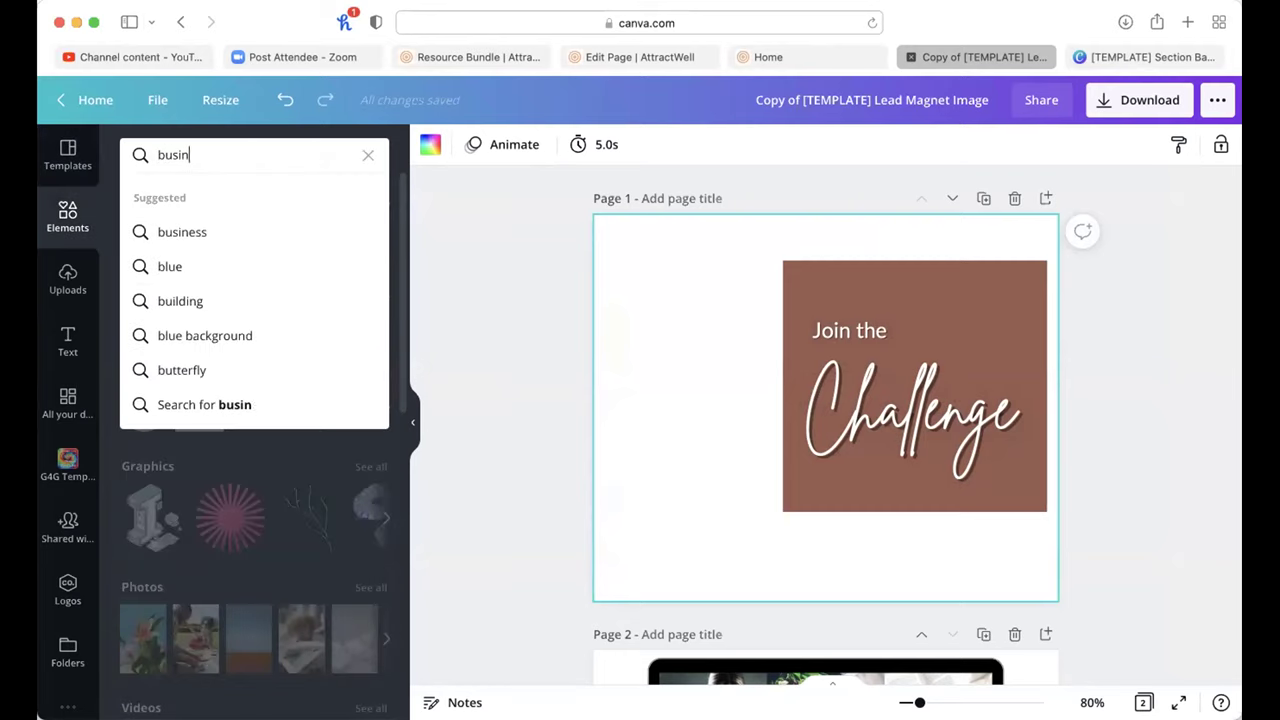
key("Return")
left_click(181, 197)
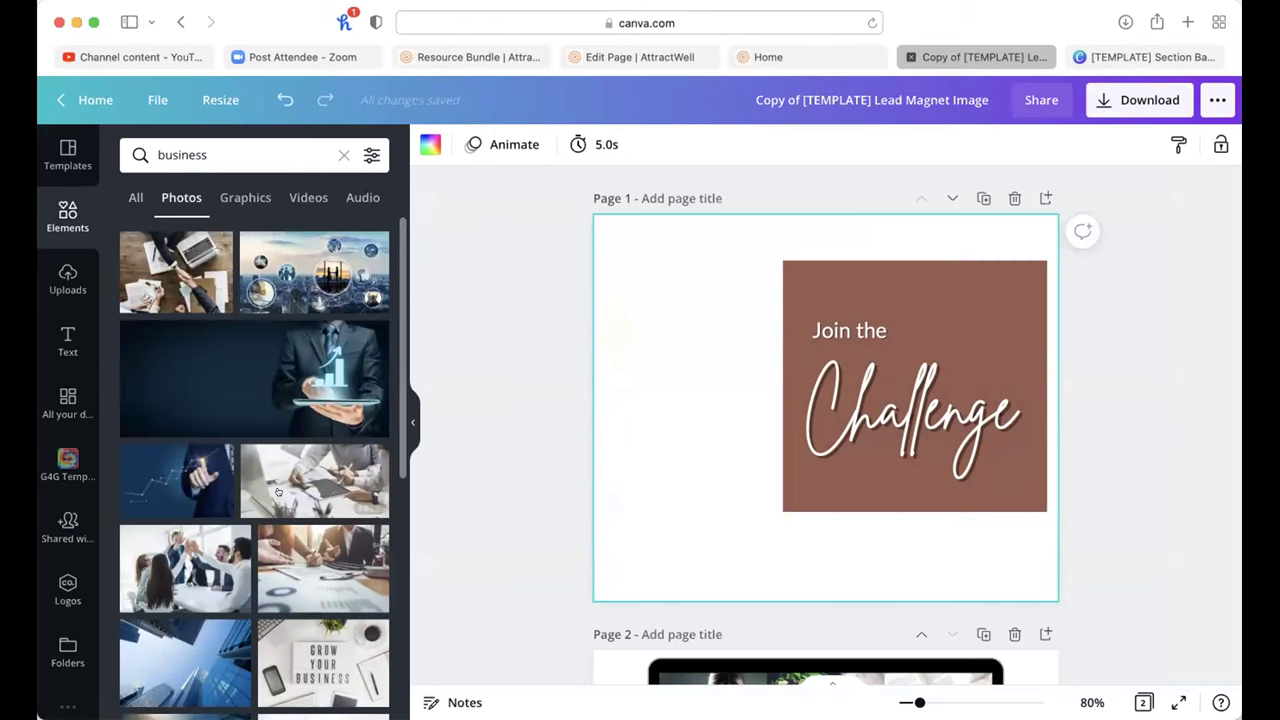
Step: Add the overhead photo of a handshake across a wooden desk to page 1 and set it as the background
left_click_drag(205, 290, 676, 435)
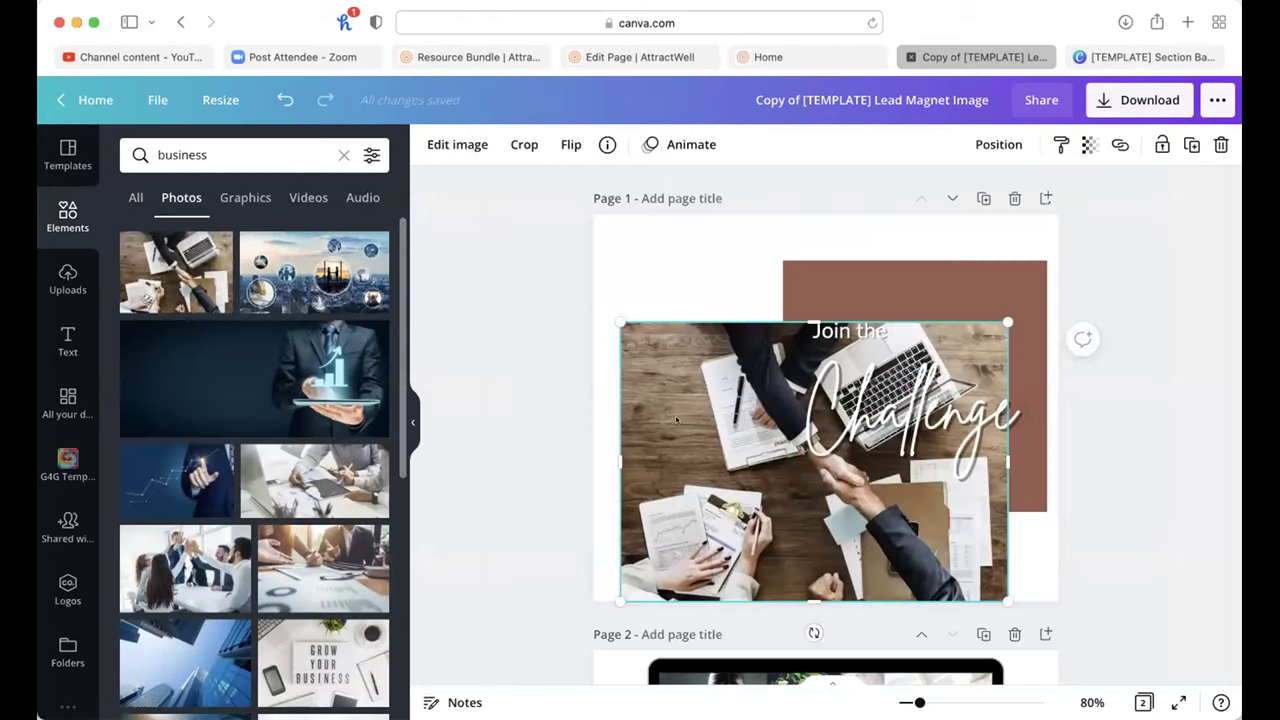
right_click(676, 435)
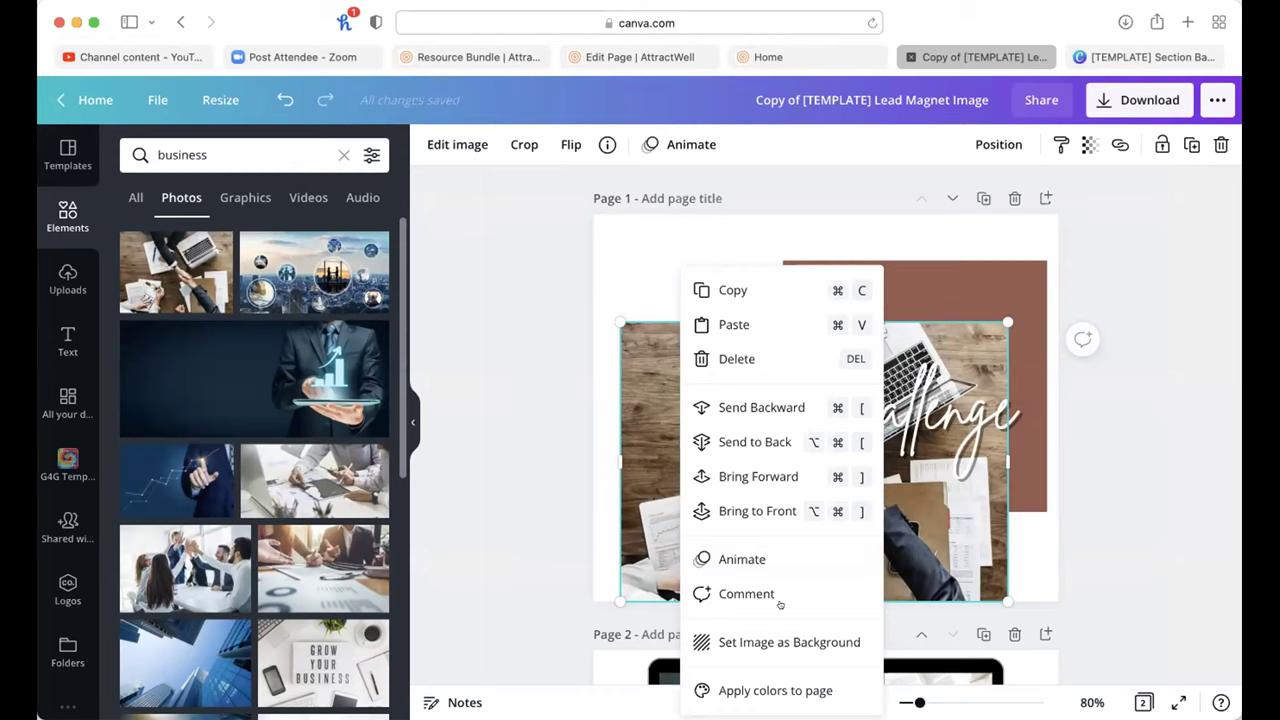
left_click(781, 643)
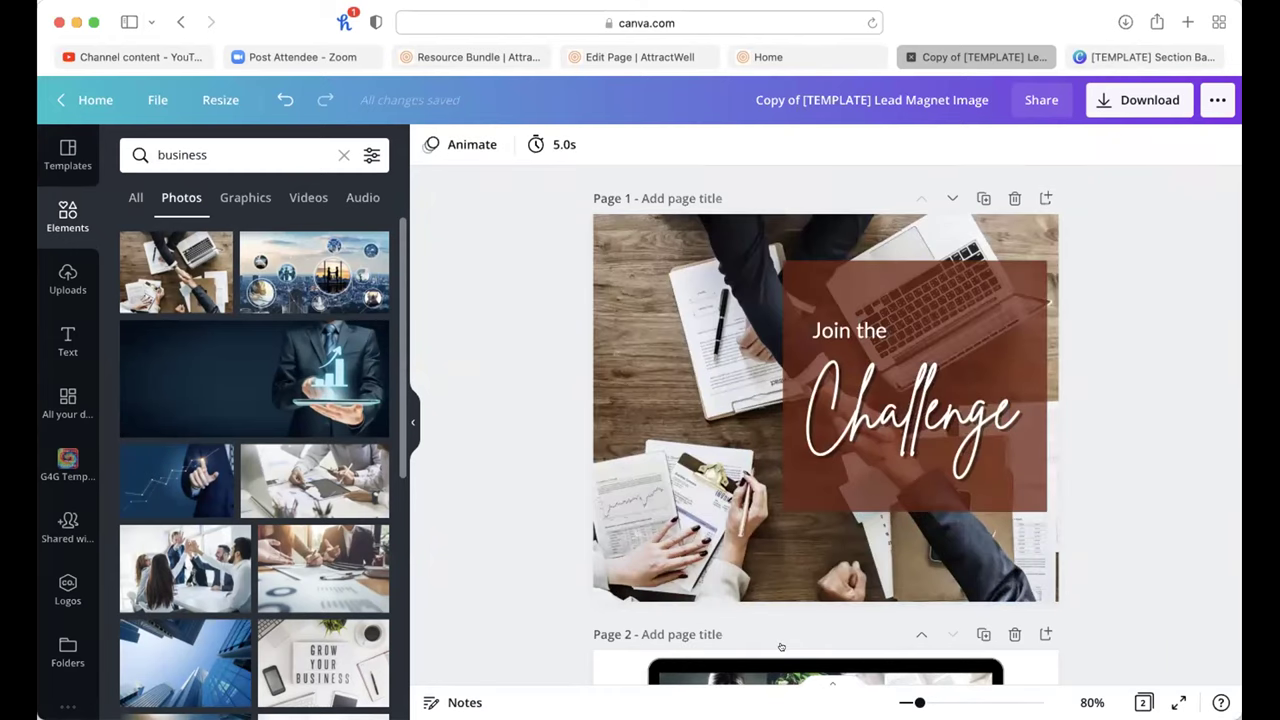
Step: Try making page 1's background photo more transparent
left_click(678, 520)
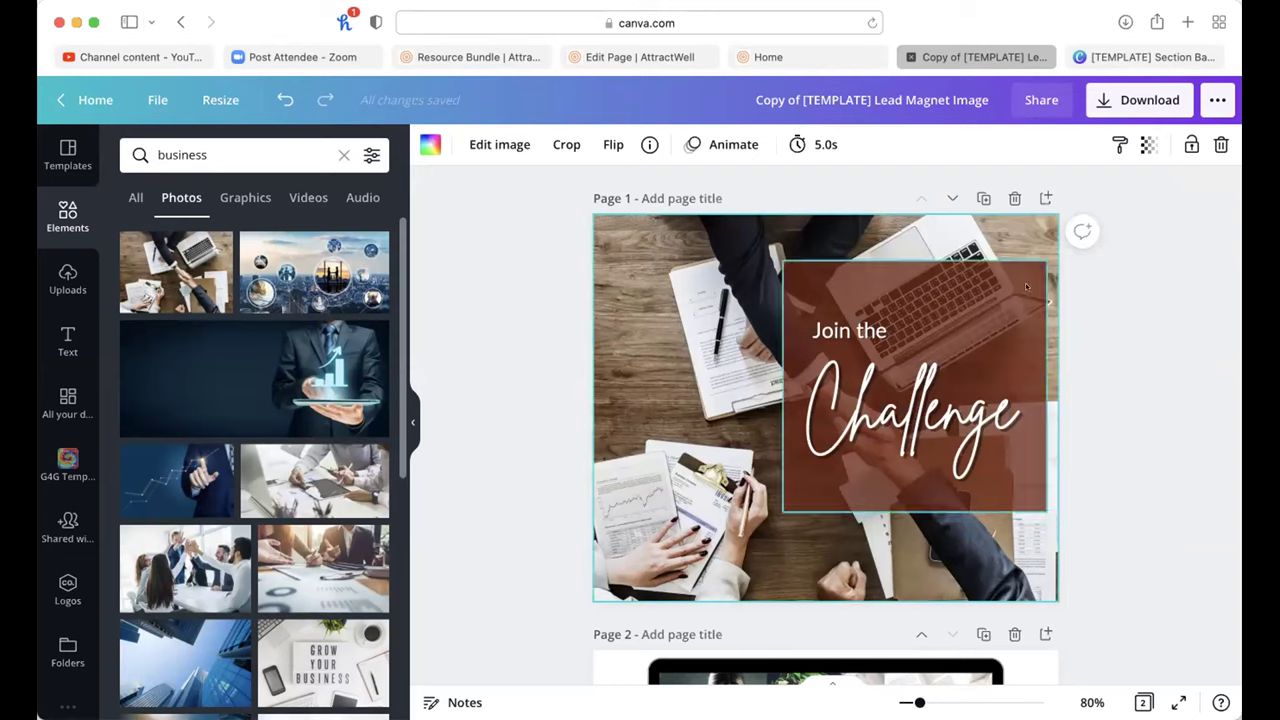
left_click(1148, 145)
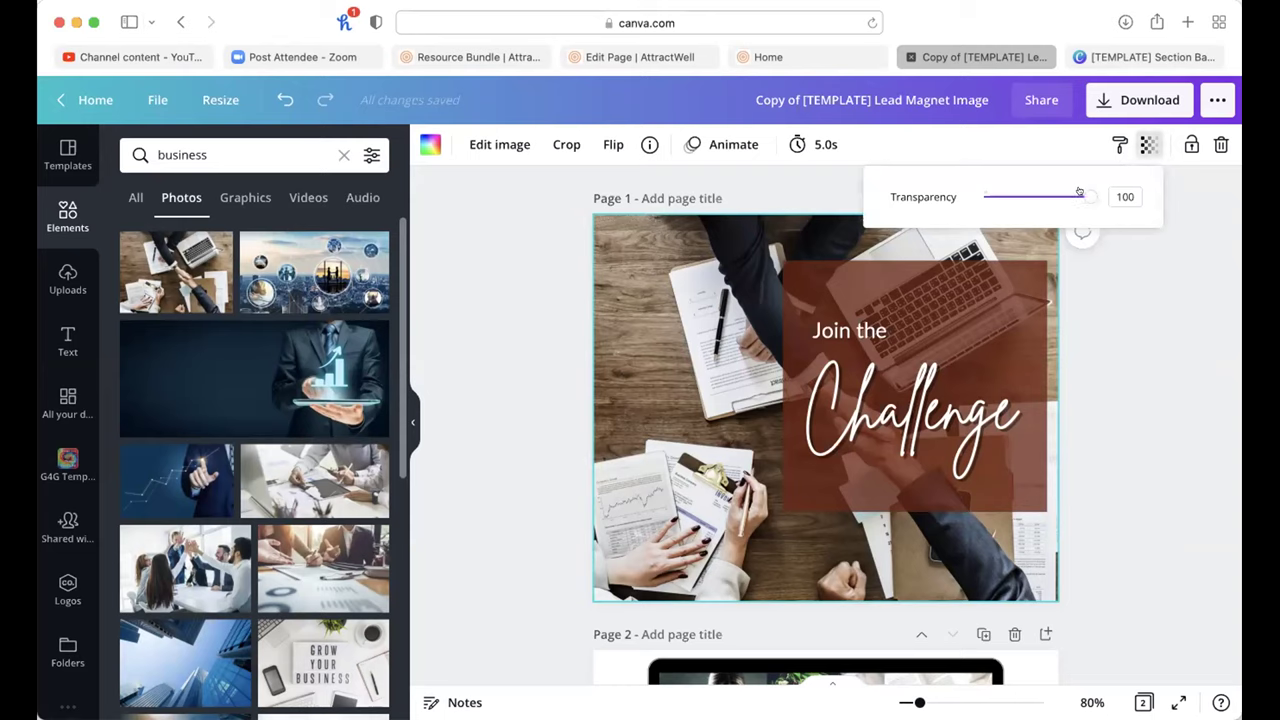
left_click_drag(1082, 192, 1056, 201)
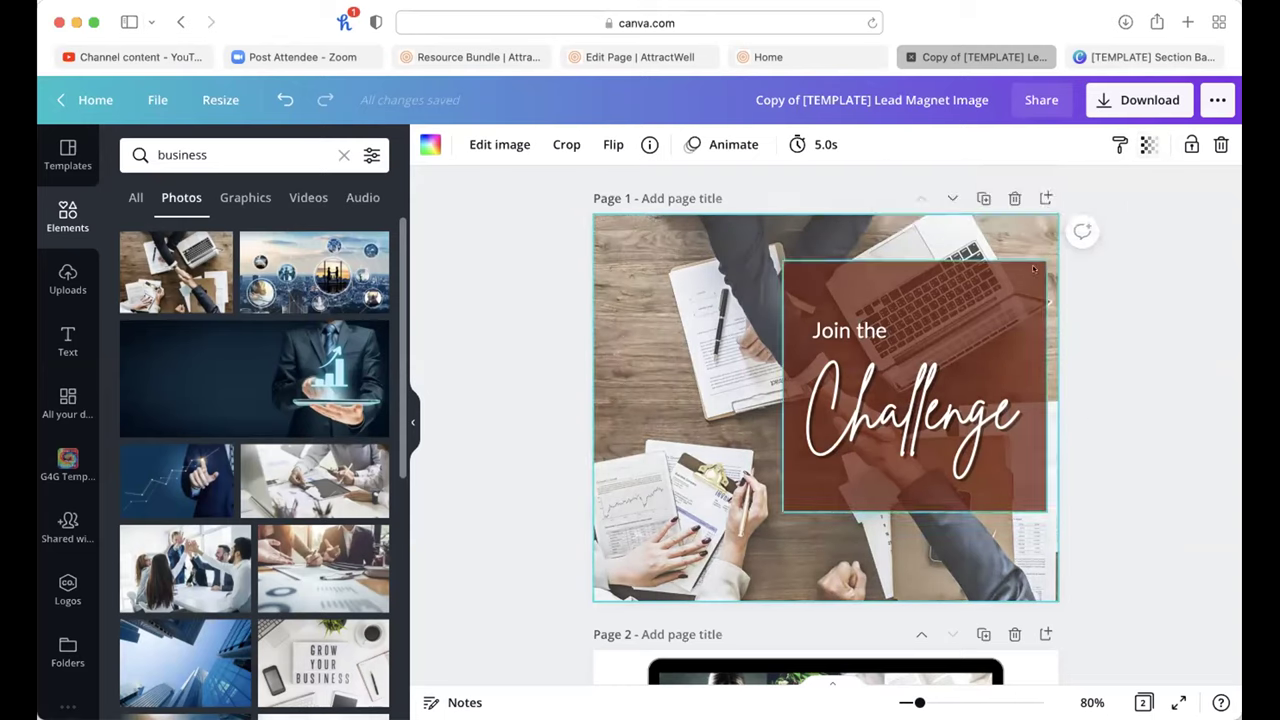
Step: Recolour the box behind the Join the Challenge text with the GetOiling palette's golden tan and set its transparency to 83
left_click(957, 264)
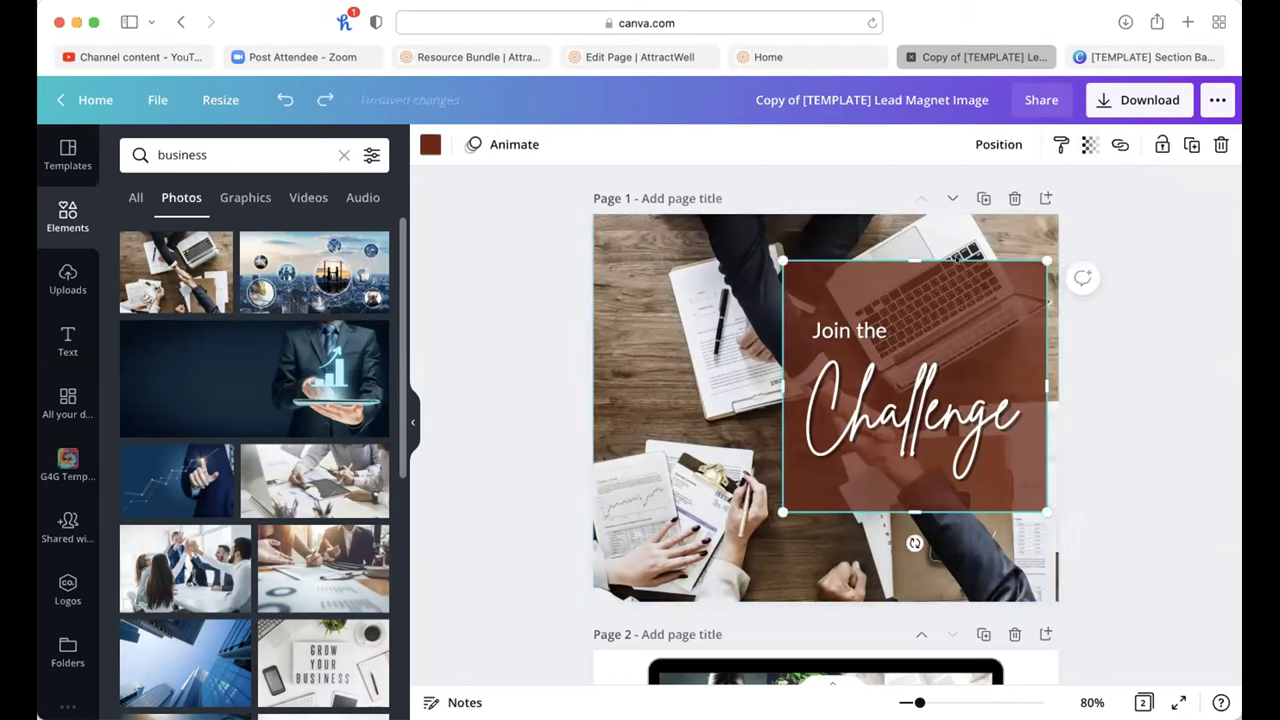
left_click(428, 143)
left_click(262, 320)
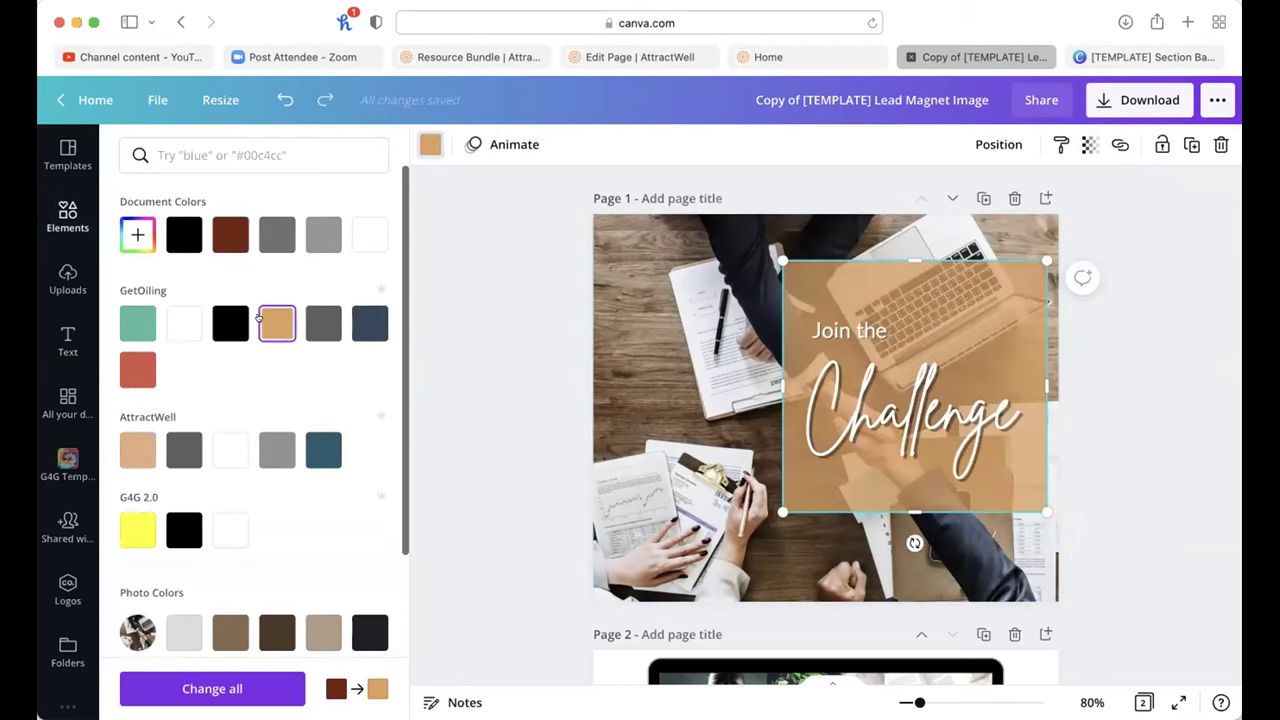
left_click(1089, 144)
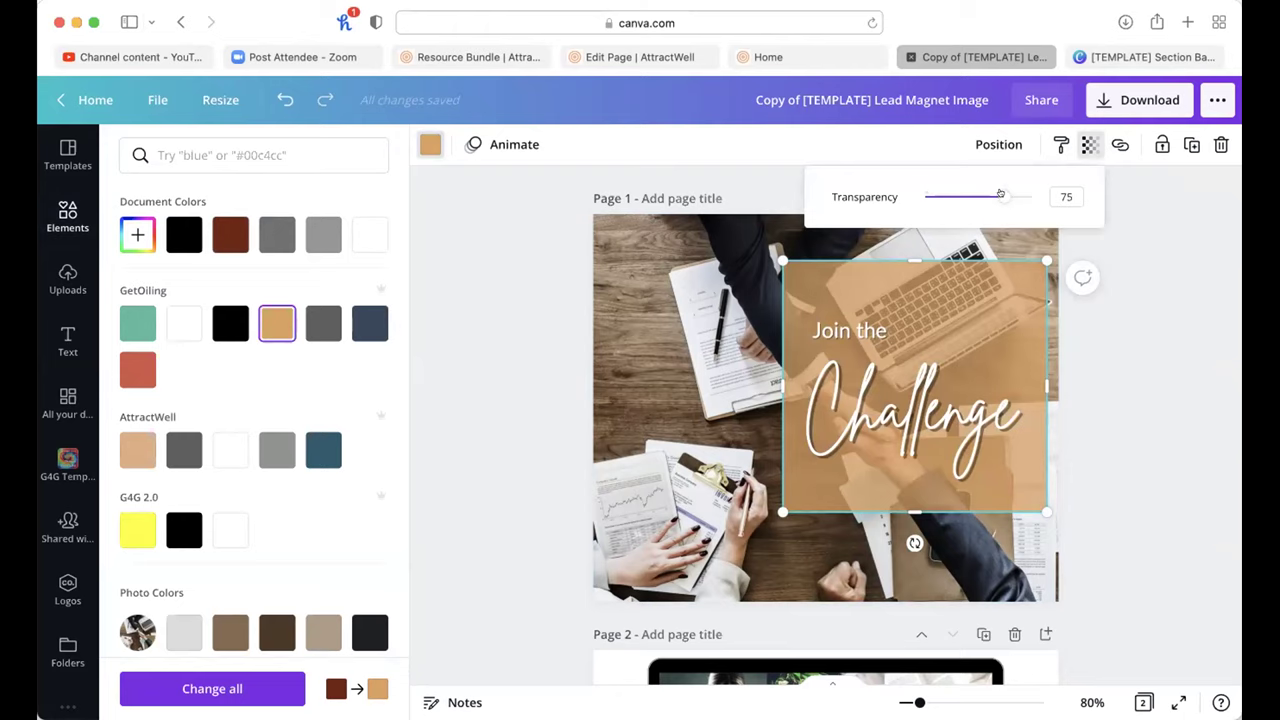
left_click_drag(1001, 193, 1005, 194)
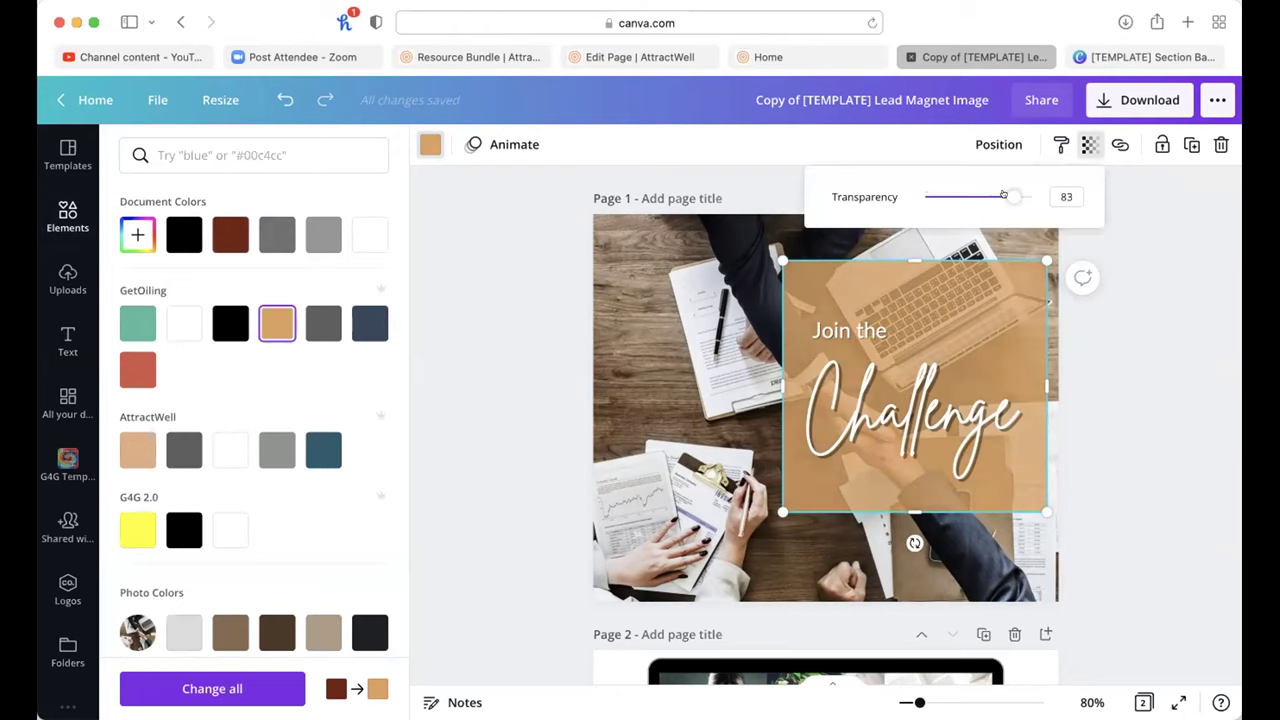
left_click(1121, 427)
Step: Try replacing the 28 to Elevate image in page 2's laptop frame with the city skyline business photo, and undo the replacement
scroll(1121, 427, "down", 5)
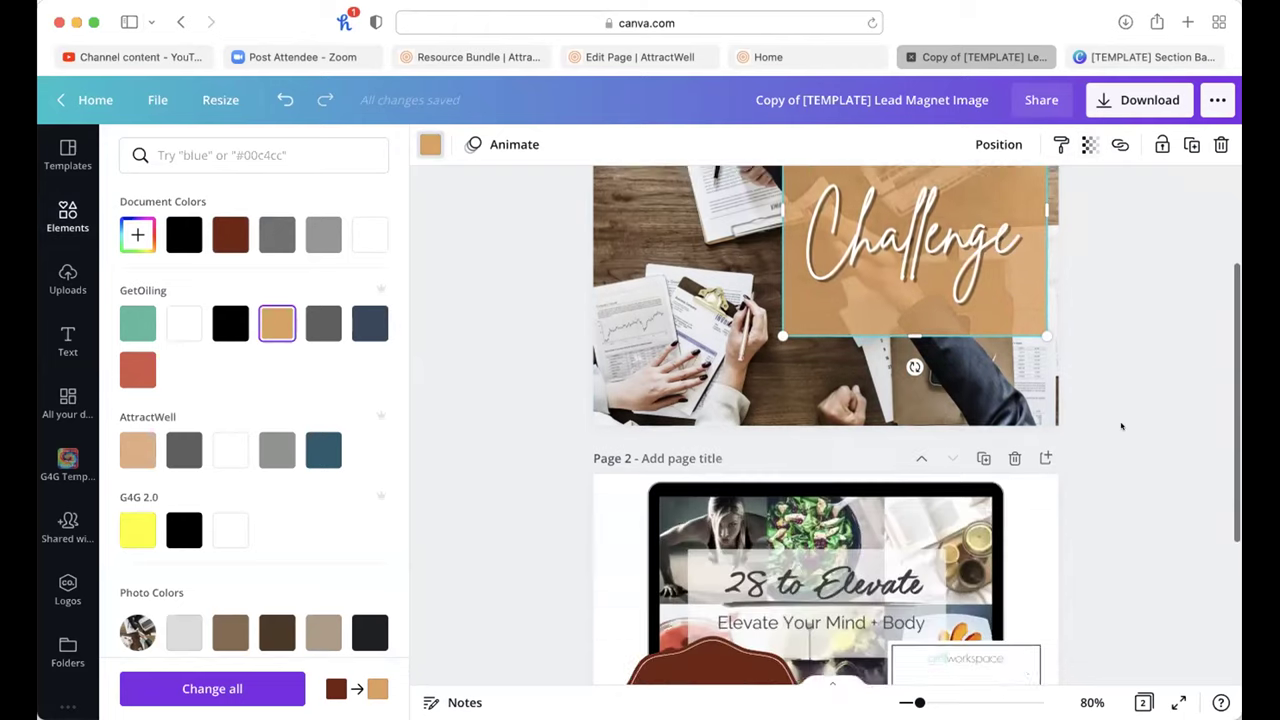
left_click(788, 297)
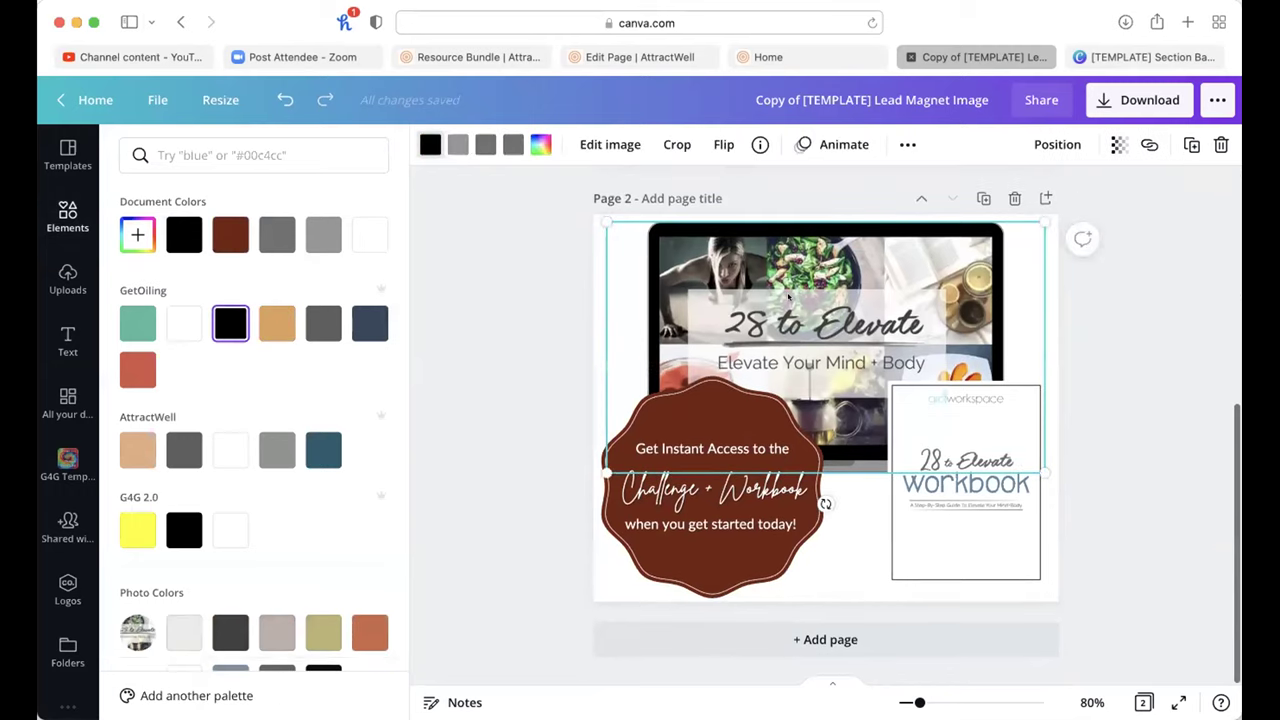
key("Delete")
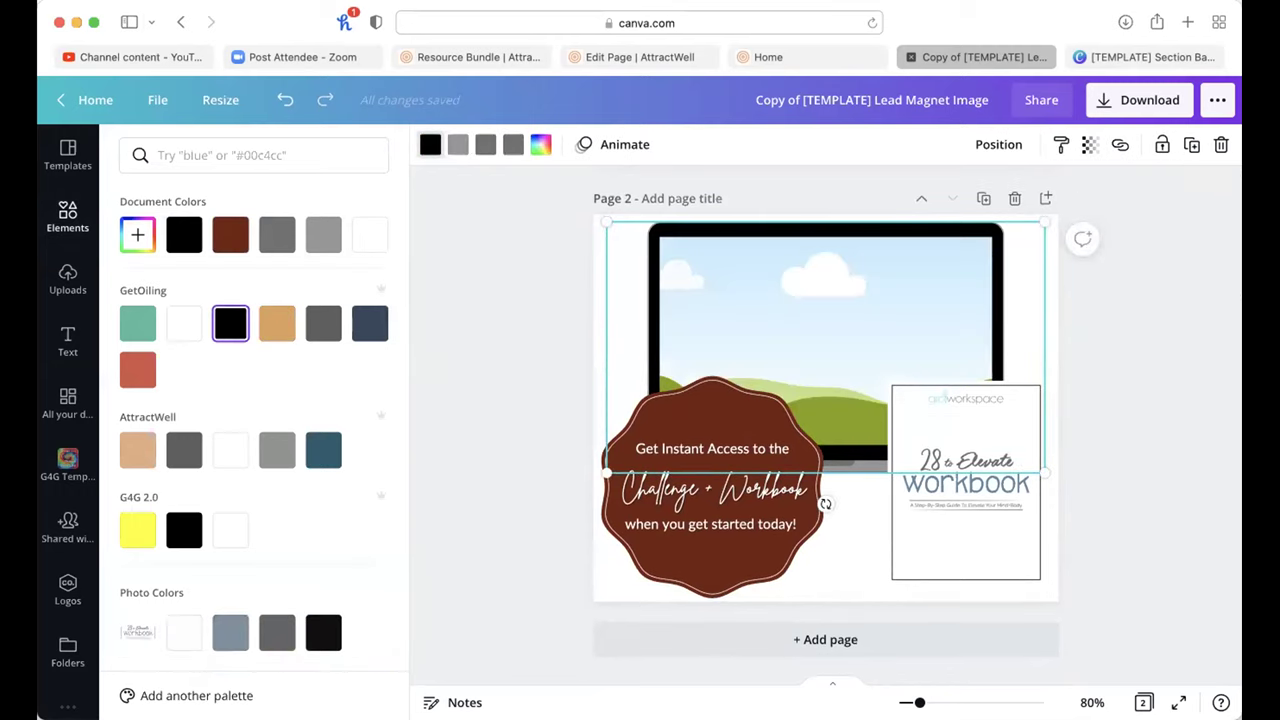
left_click(1129, 521)
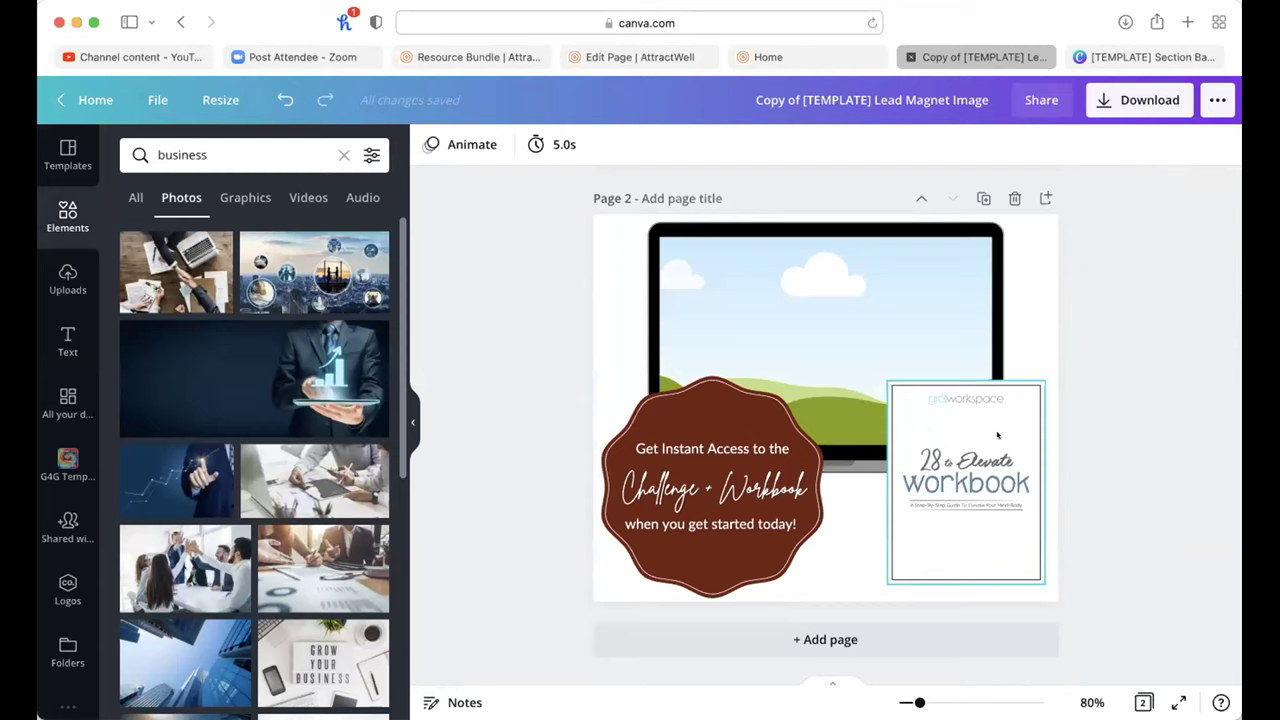
left_click(898, 313)
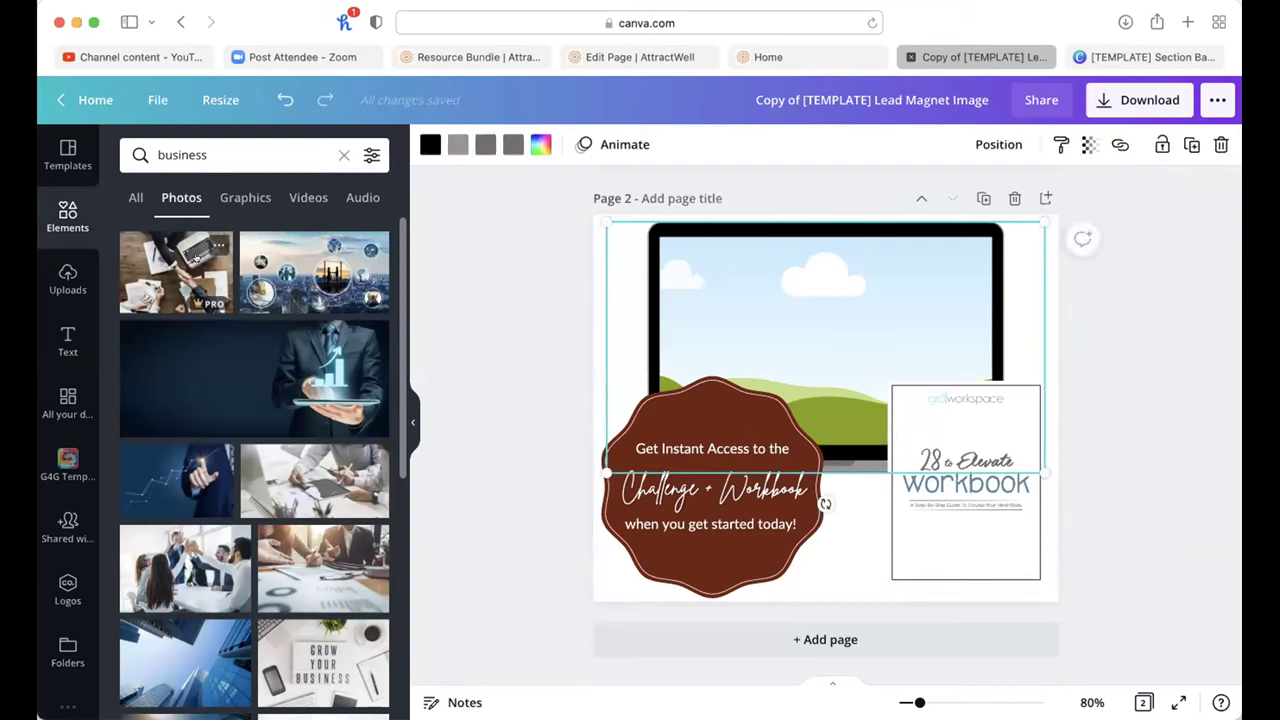
left_click_drag(305, 272, 776, 300)
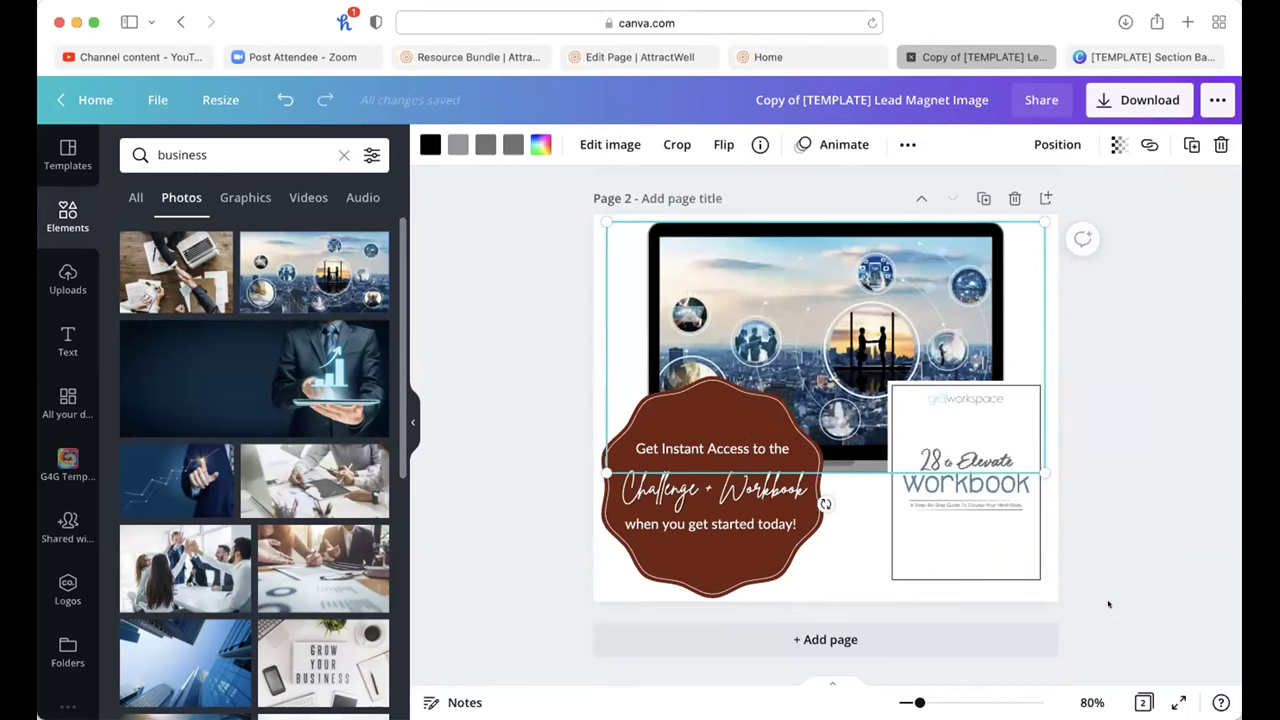
left_click(1146, 541)
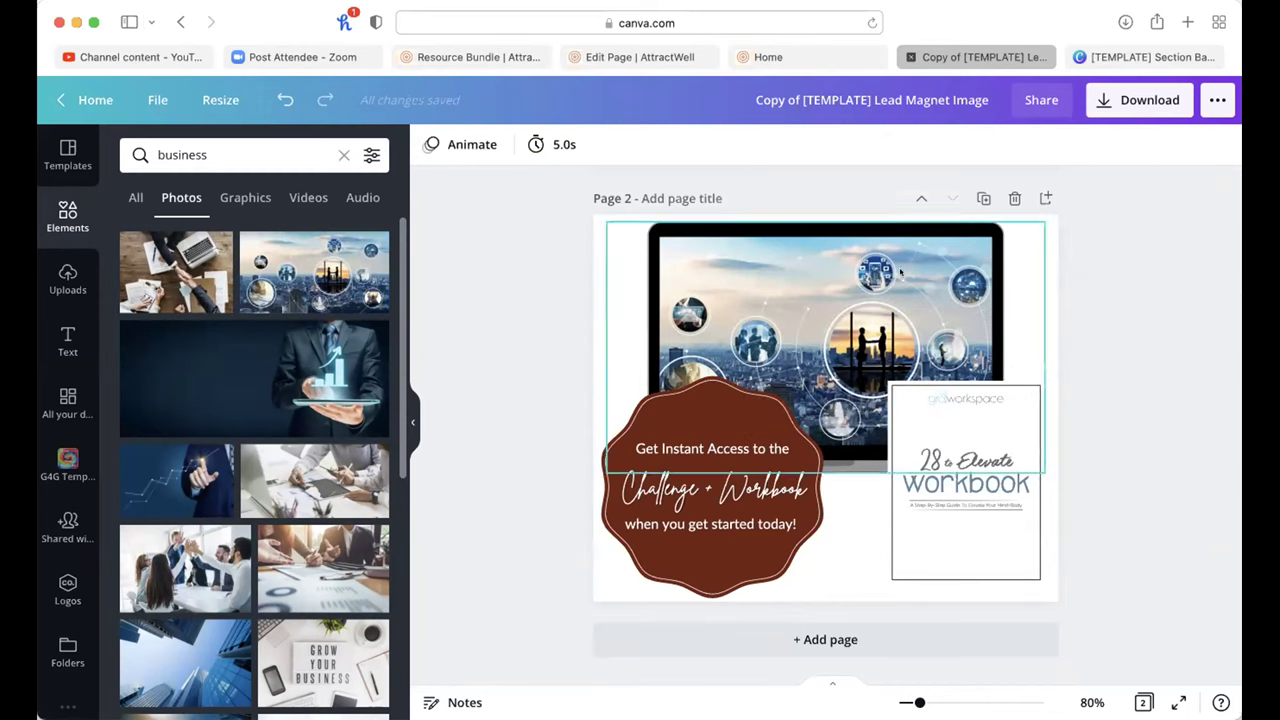
key("super+z")
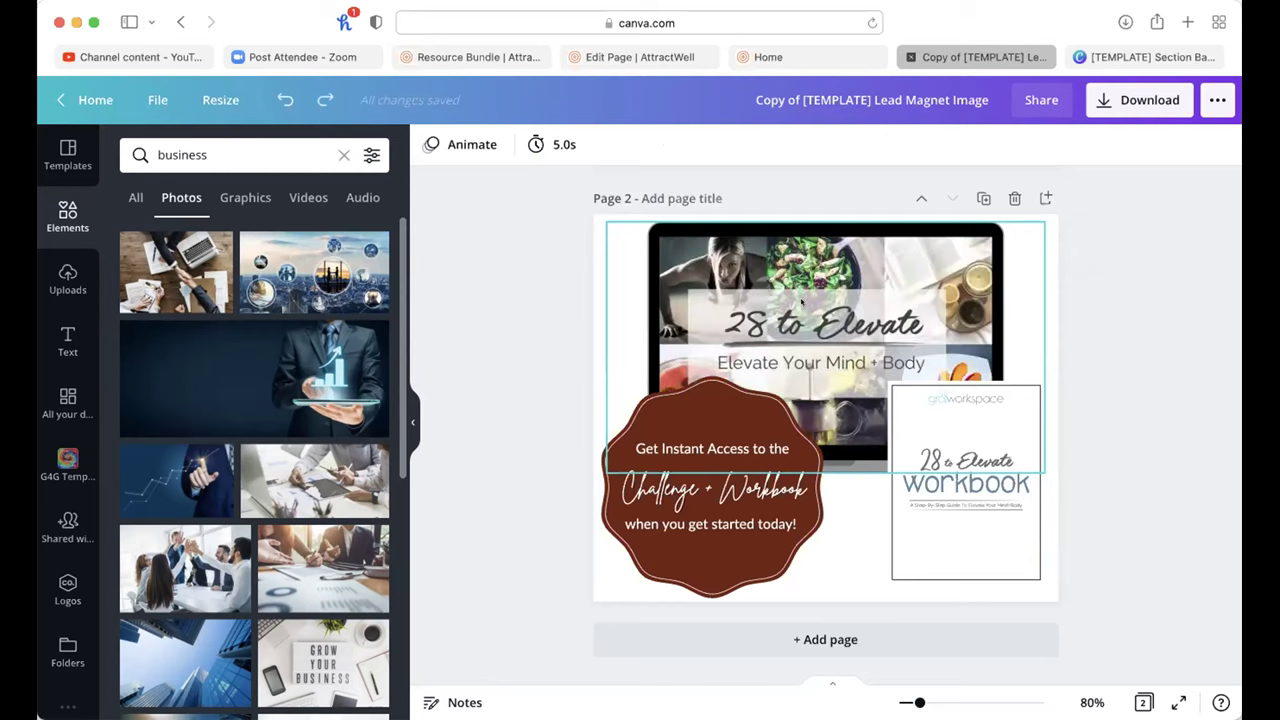
Step: Delete the 28 to Elevate workbook cover image from page 2
left_click(802, 306)
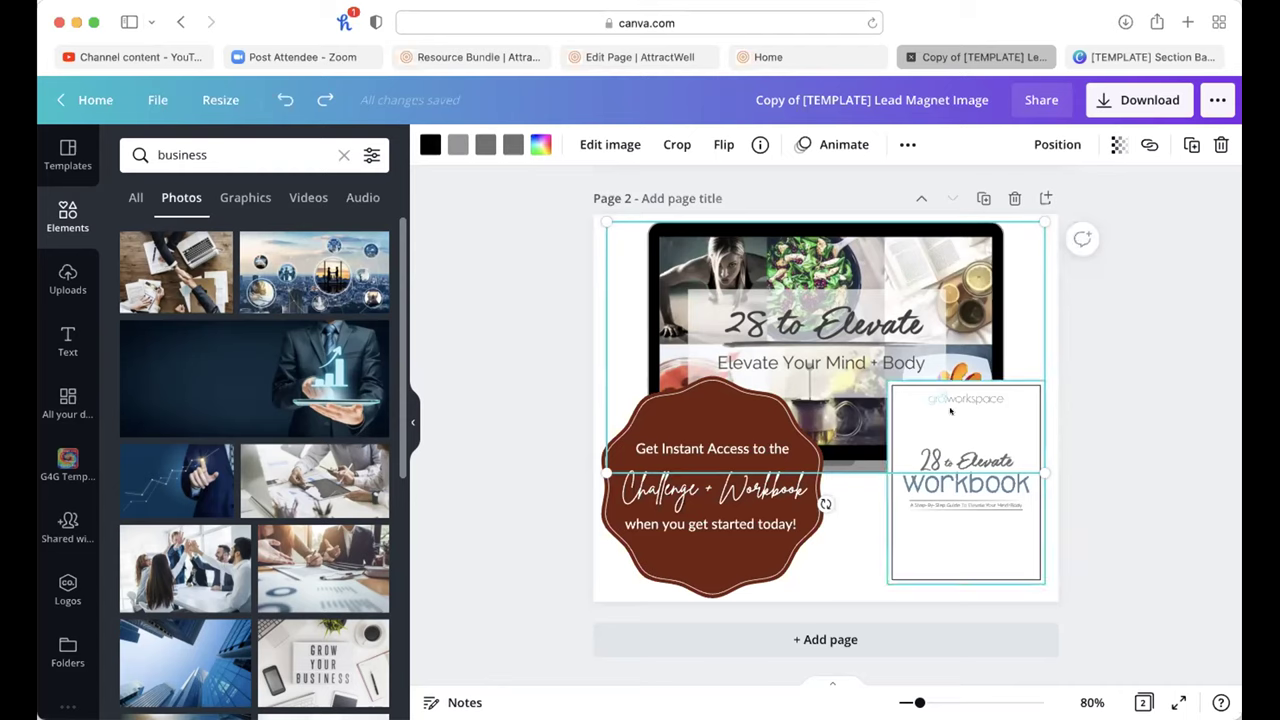
left_click(956, 505)
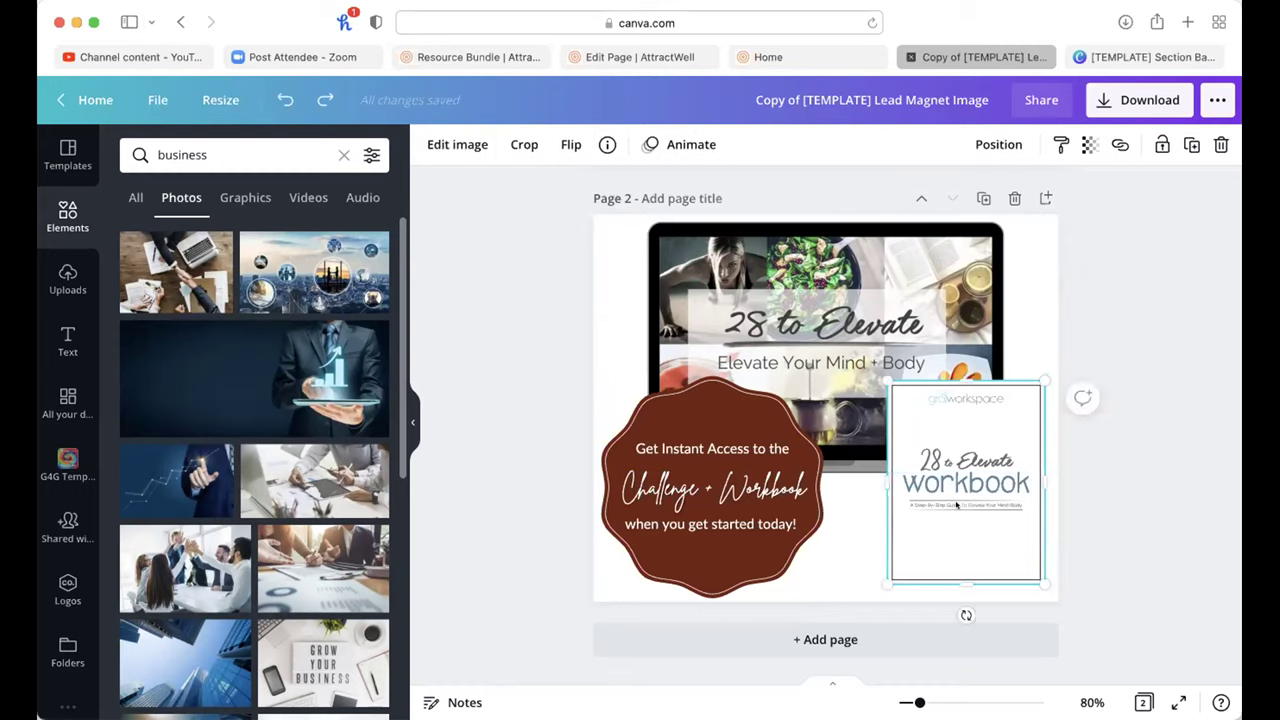
key("Delete")
Step: Search the elements library for "phone frame" and look through the graphics results
left_click(200, 155)
left_click_drag(207, 155, 156, 155)
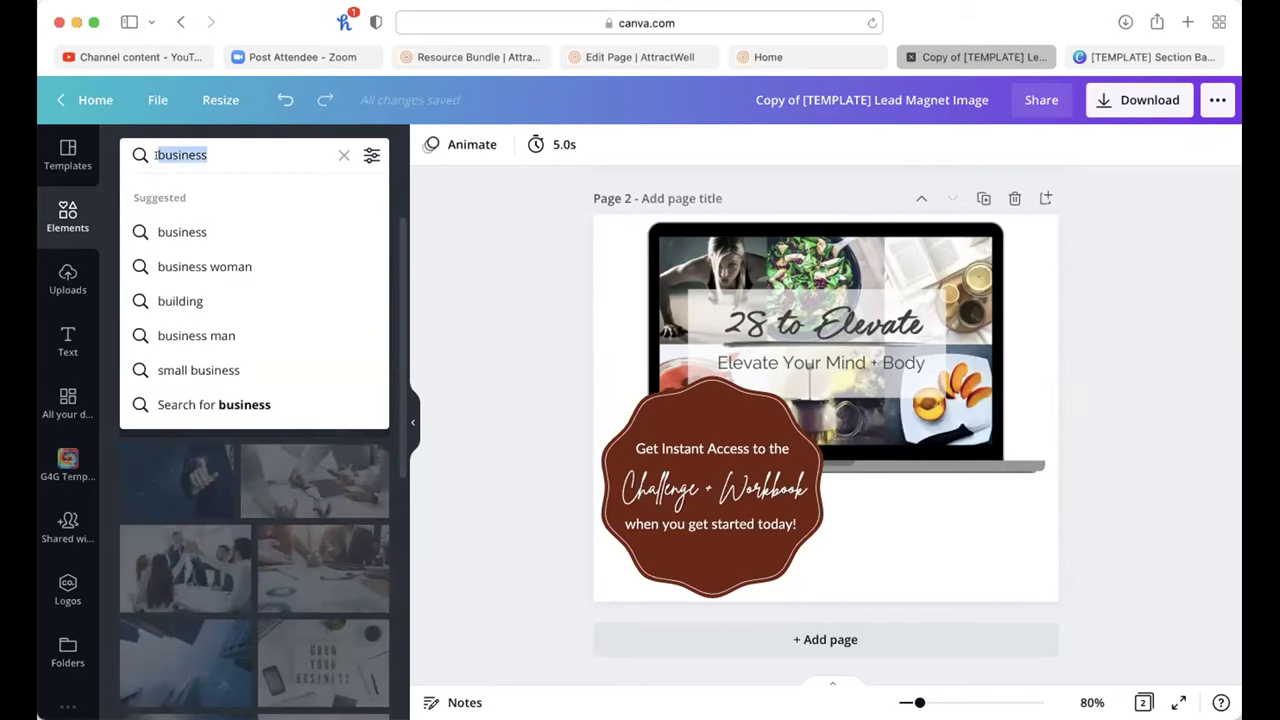
type("phone frame")
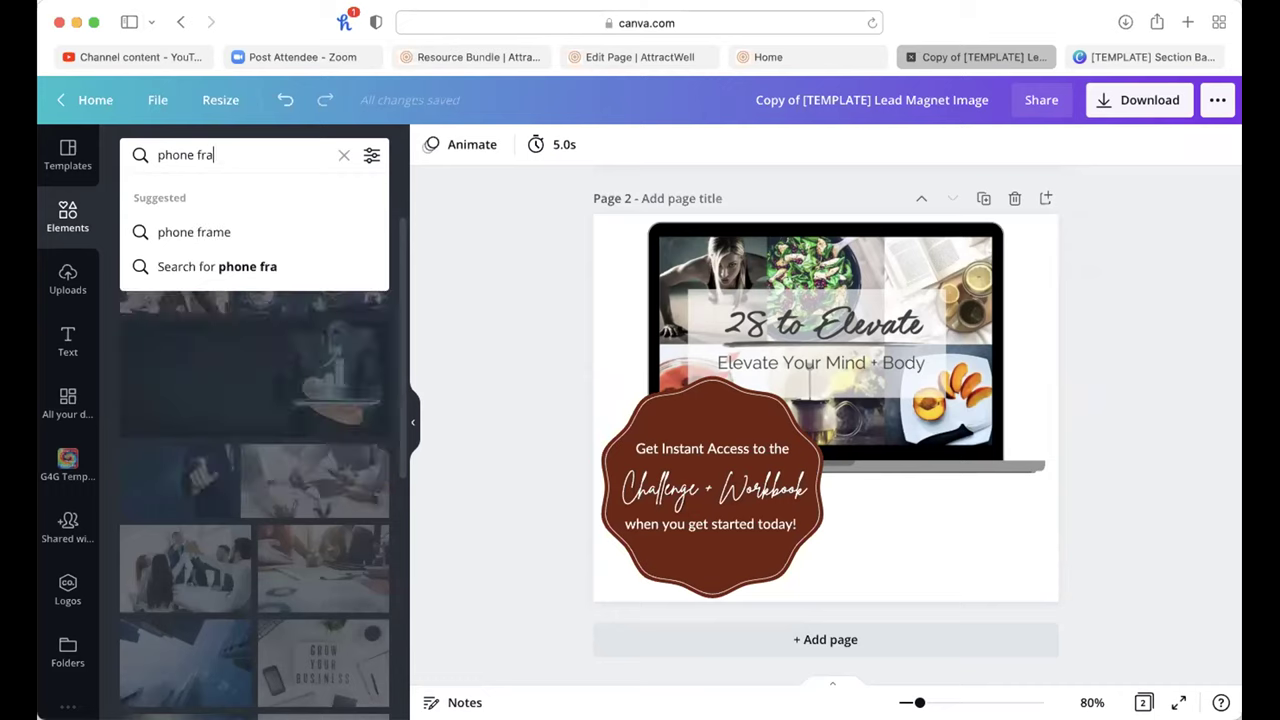
key("Return")
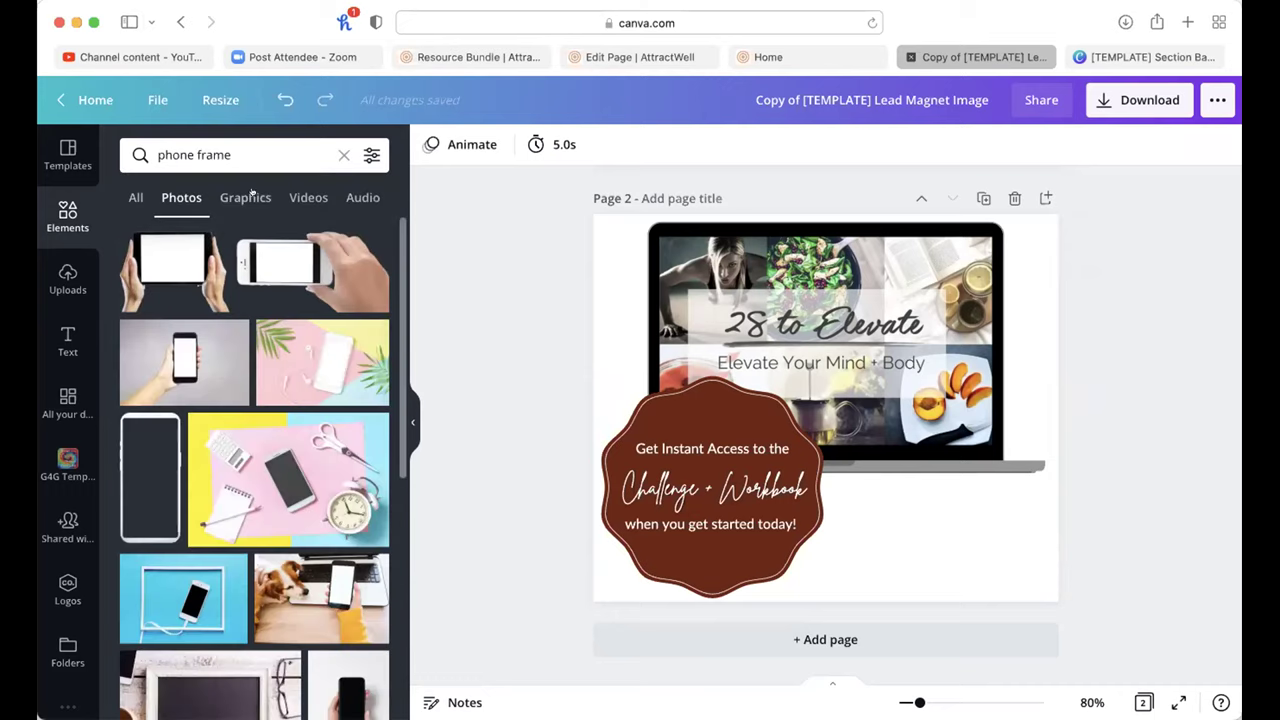
left_click(248, 195)
scroll(201, 361, "down", 2)
scroll(201, 361, "up", 2)
Step: Broaden the graphics search to "phone", look through the results for a usable phone mockup, and clear the search
double_click(219, 155)
key("BackSpace")
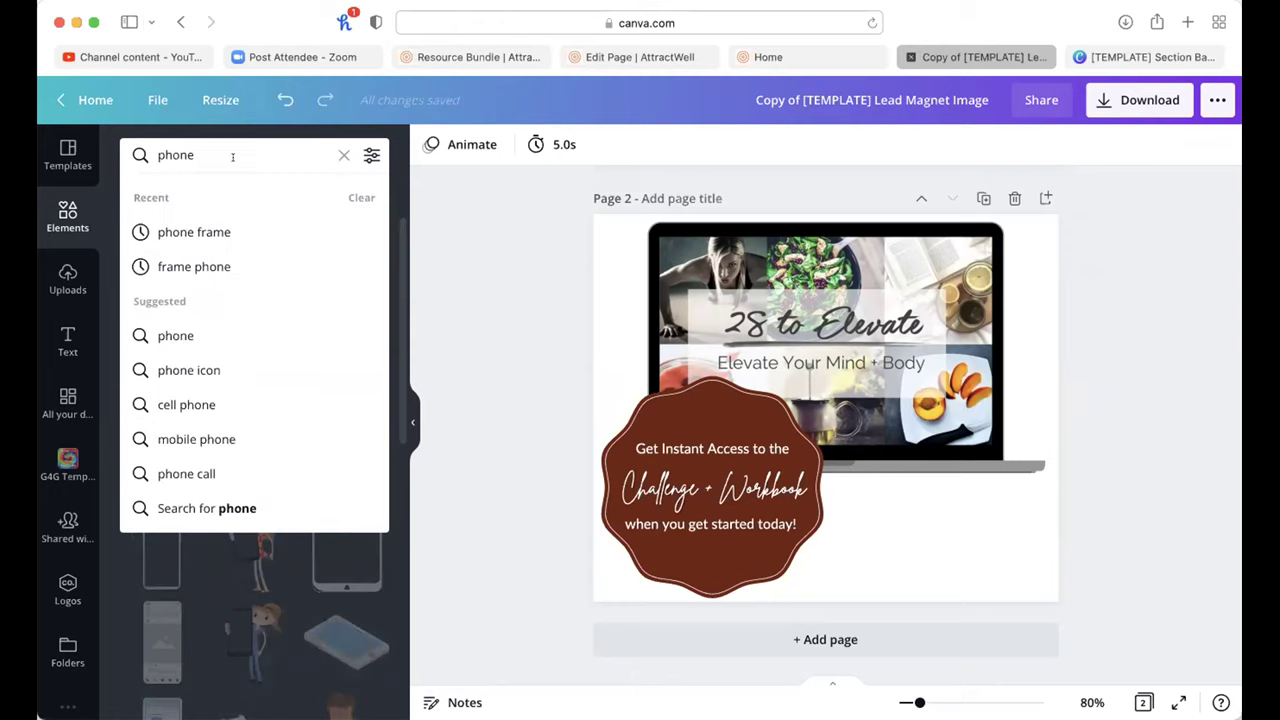
key("Return")
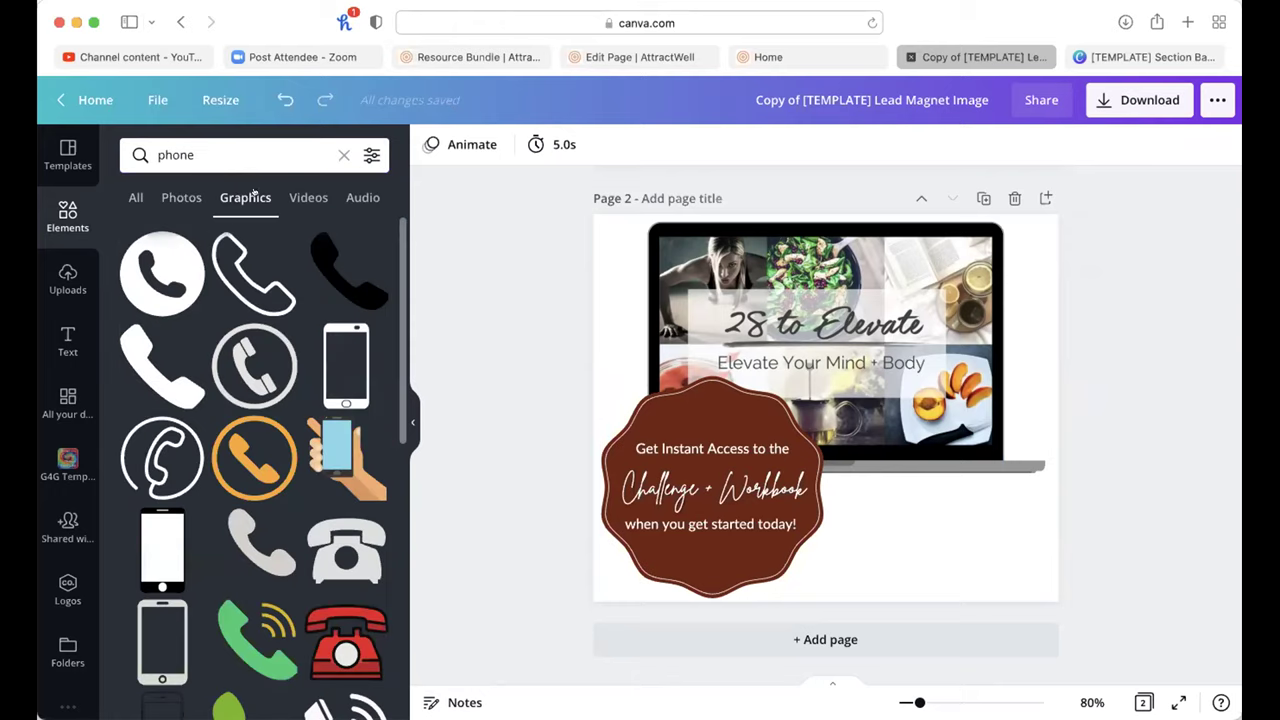
scroll(268, 305, "down", 5)
scroll(268, 305, "down", 5)
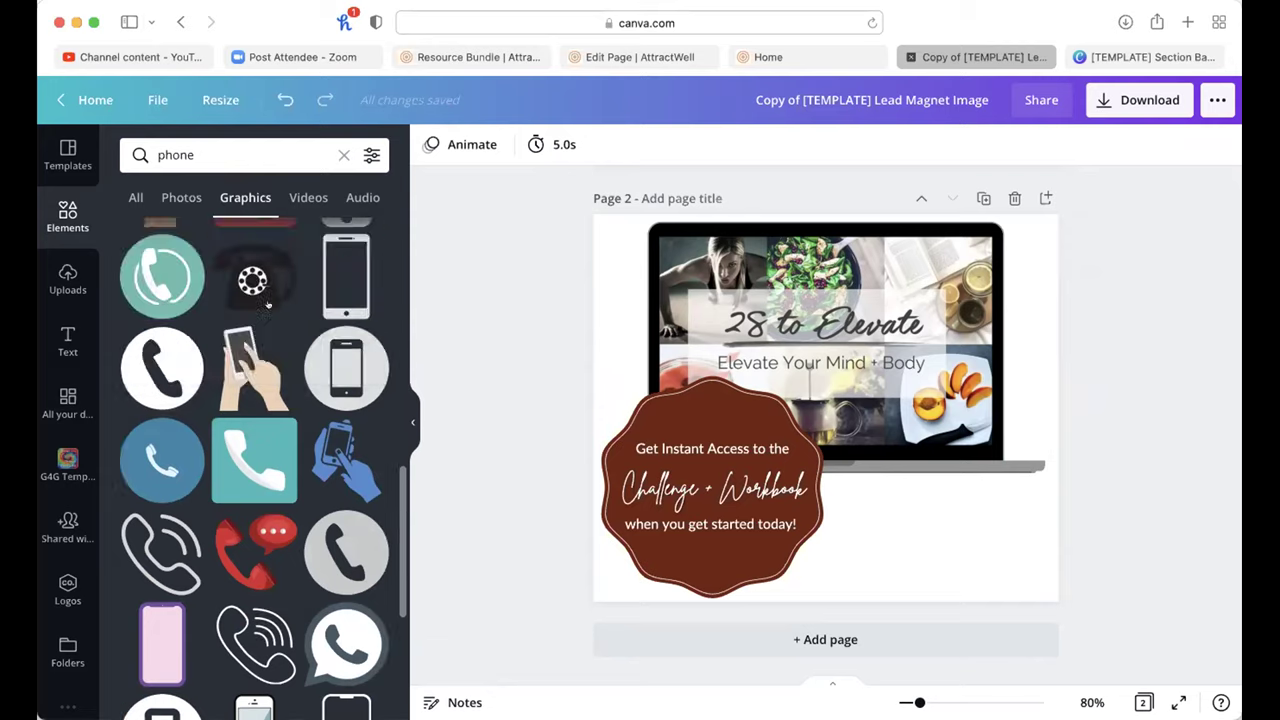
scroll(268, 305, "up", 5)
left_click(340, 152)
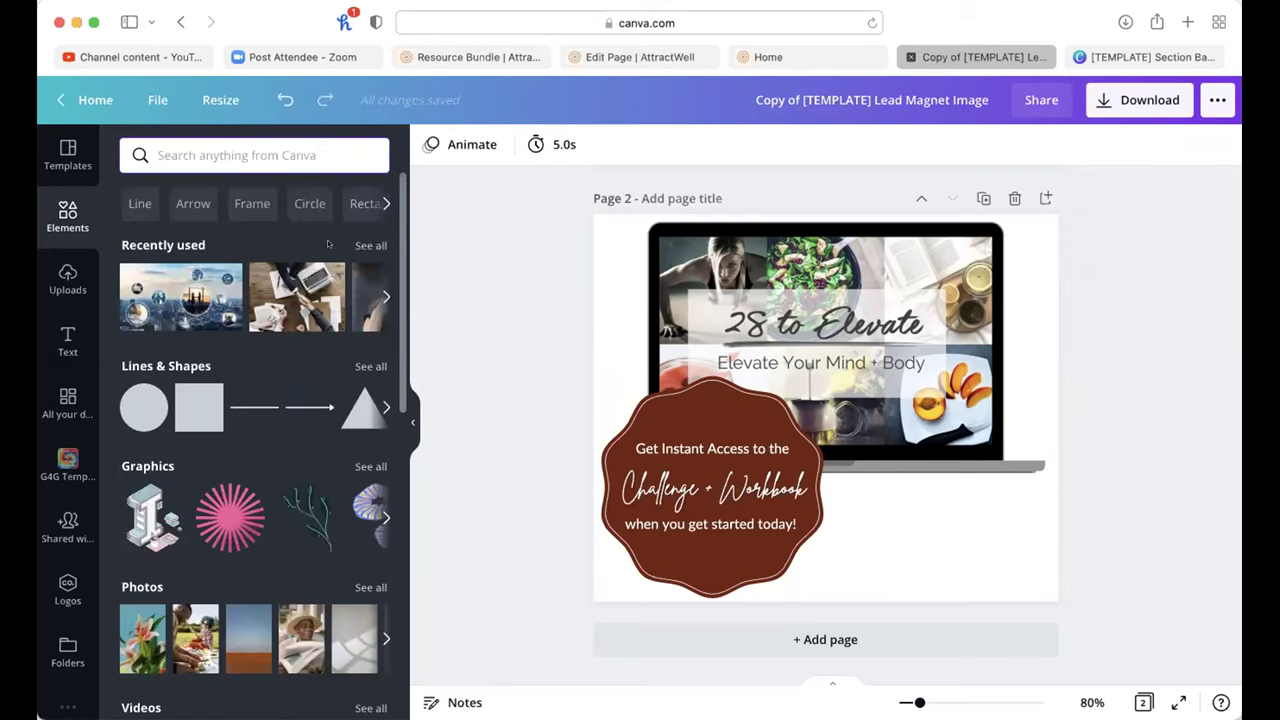
Step: Add the smartphone frame from the Frames collection to page 2's lower-right corner and fill it with the city skyline business photo
scroll(328, 244, "down", 15)
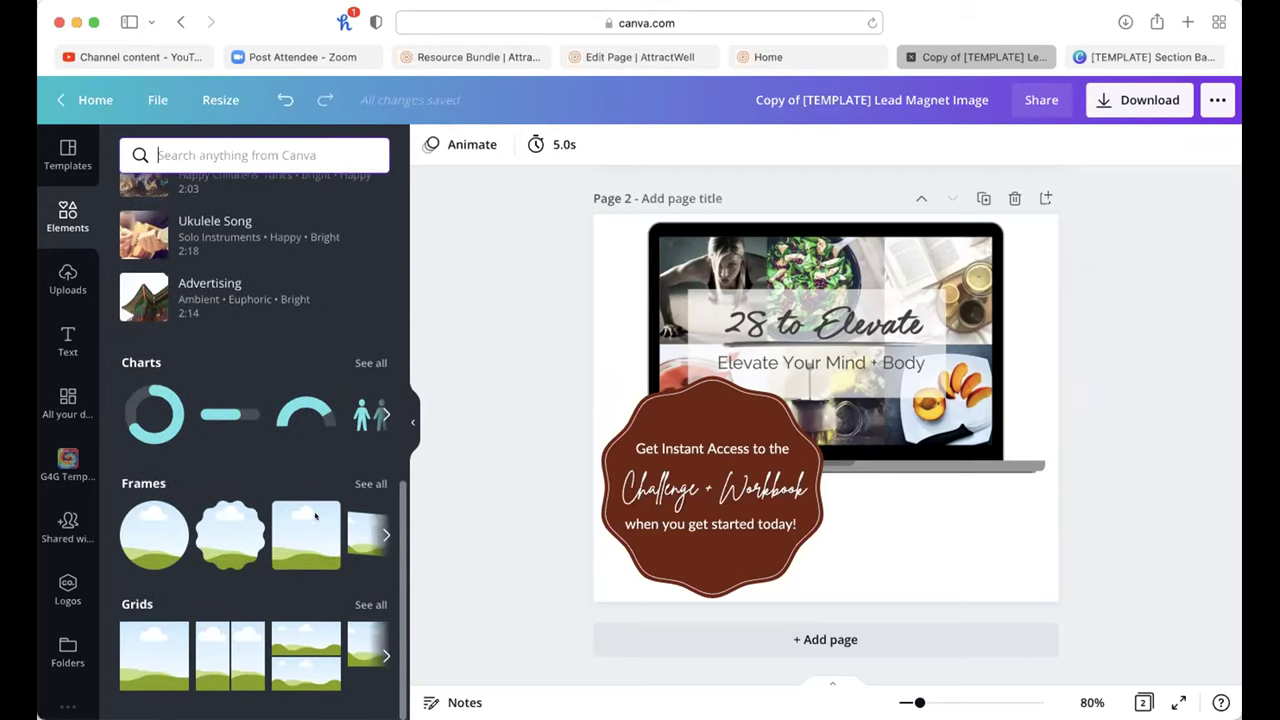
left_click(357, 490)
scroll(338, 558, "down", 5)
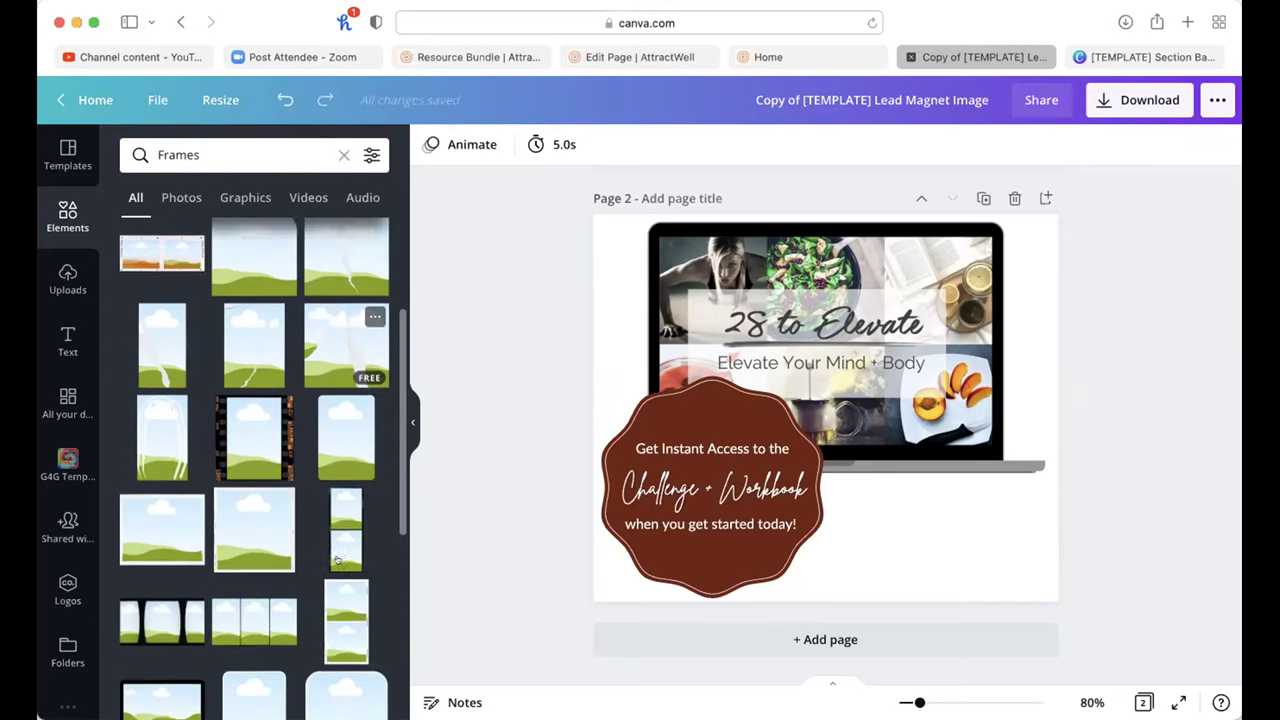
scroll(337, 560, "up", 2)
left_click(176, 472)
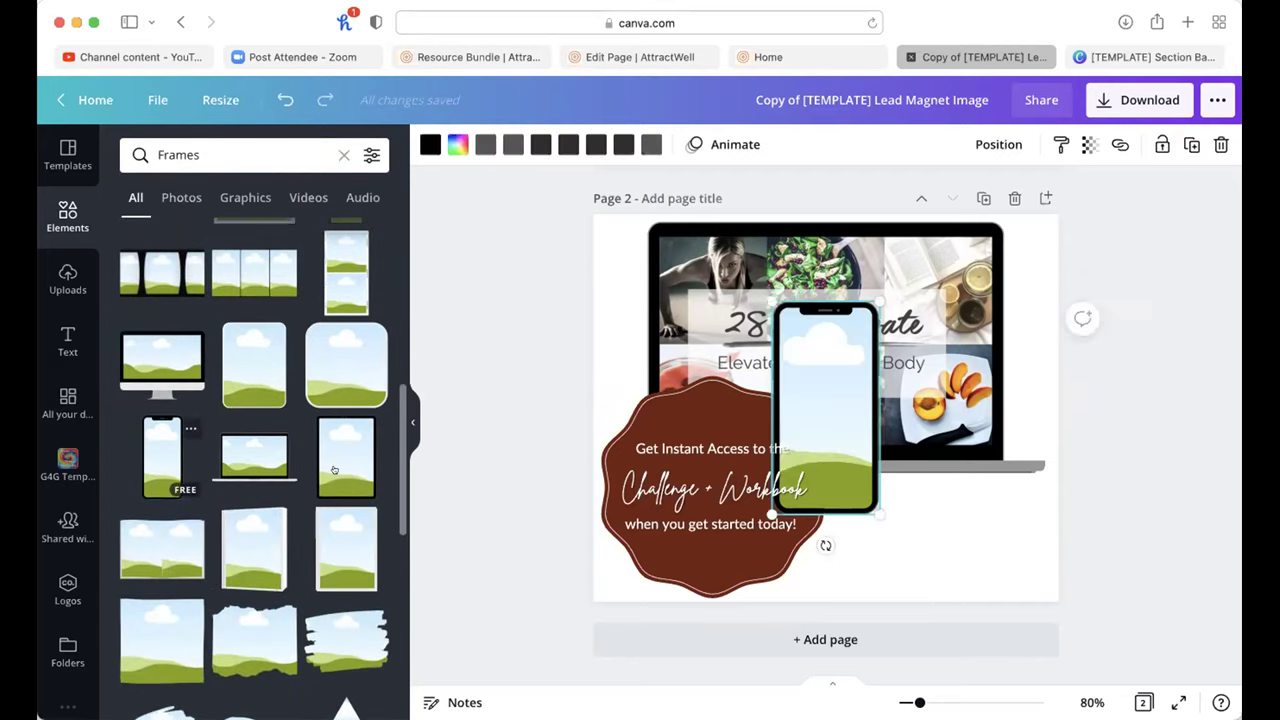
left_click_drag(831, 410, 970, 480)
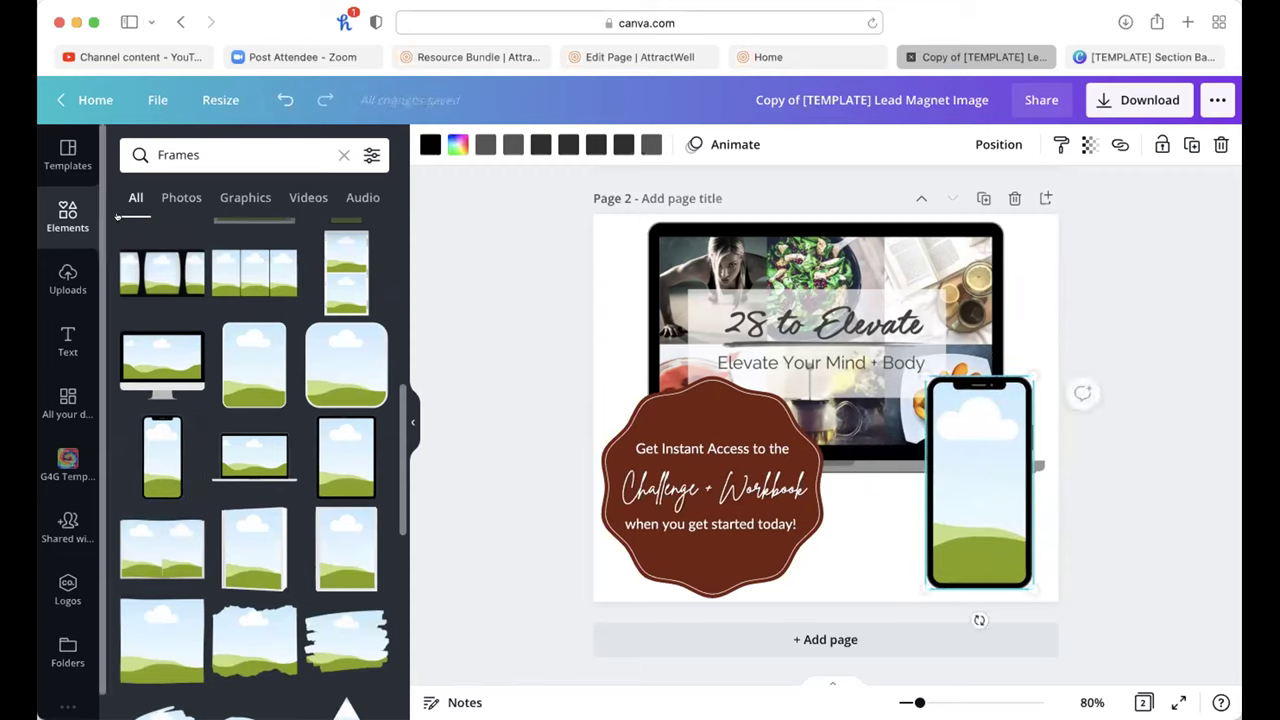
left_click(340, 156)
left_click_drag(263, 297, 980, 480)
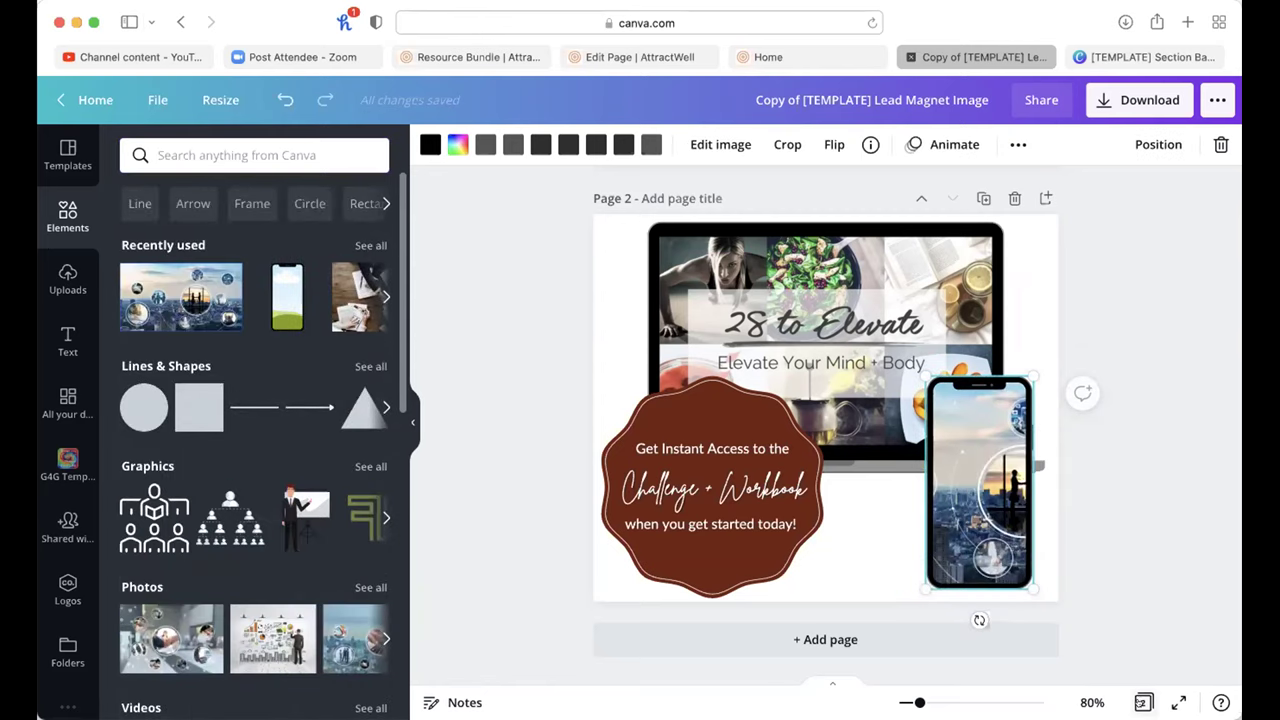
Step: Undo the phone frame's photo, placement and insertion, and restore the deleted 28 to Elevate workbook cover on page 2
key("super+z")
key("super+z")
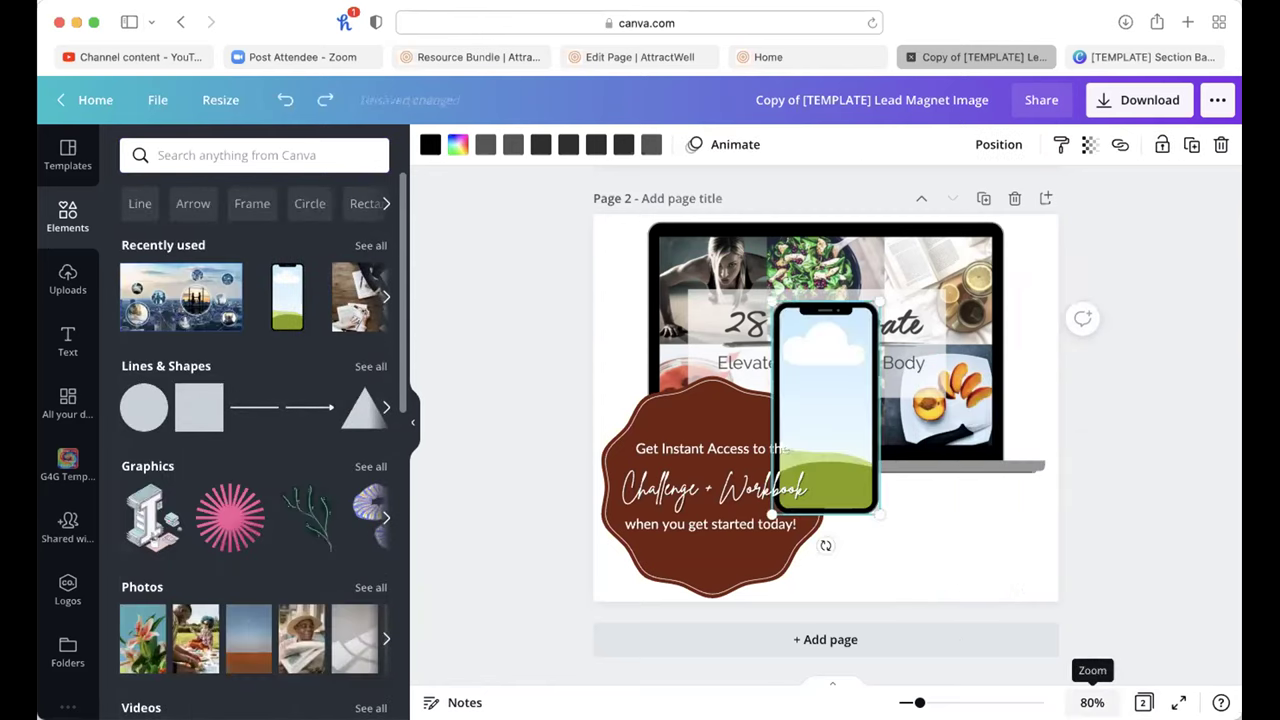
key("super+z")
key("super+z")
Step: Try recolouring page 2's scalloped badge with the green from the GetOiling palette, and undo the colour change
left_click(749, 535)
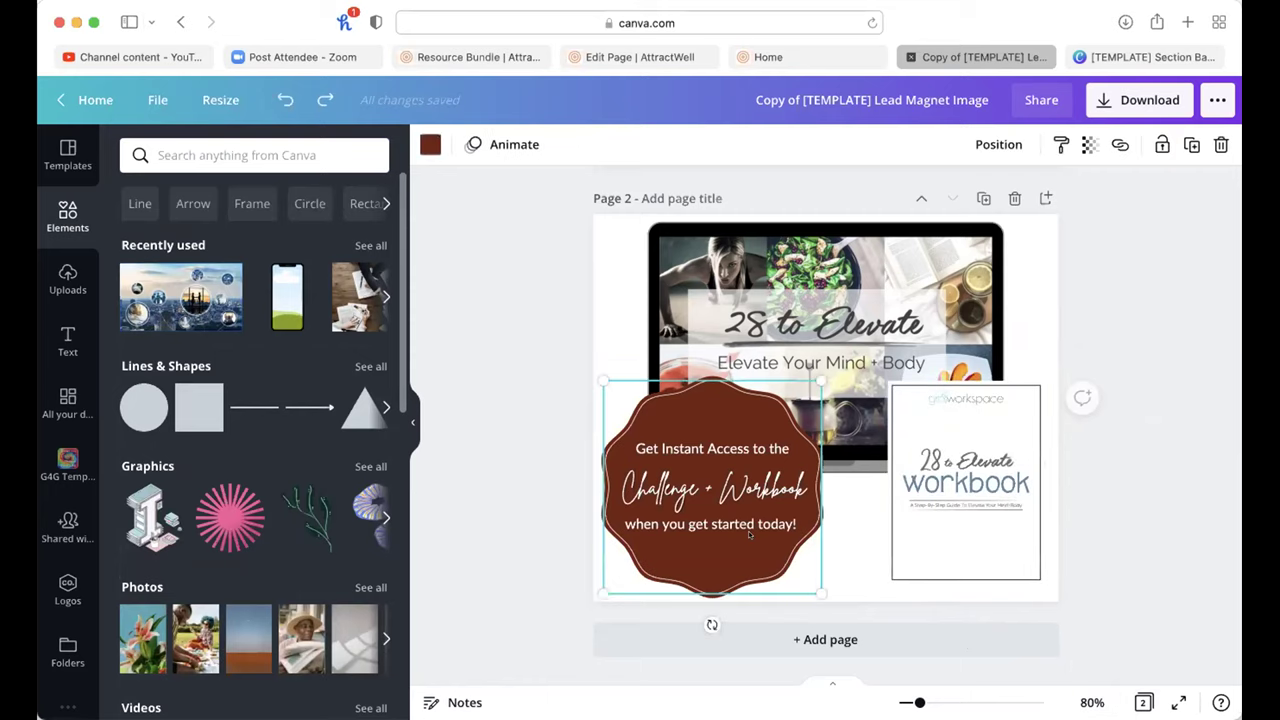
left_click(430, 146)
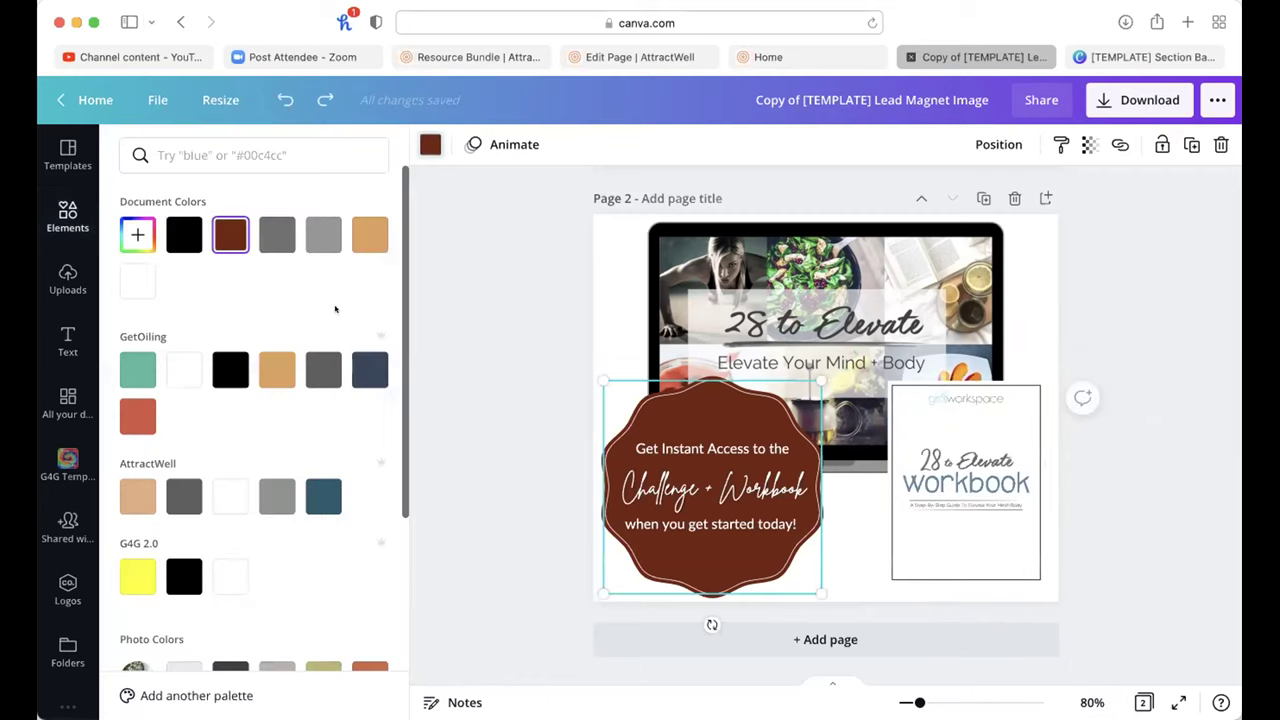
left_click(270, 362)
left_click(129, 372)
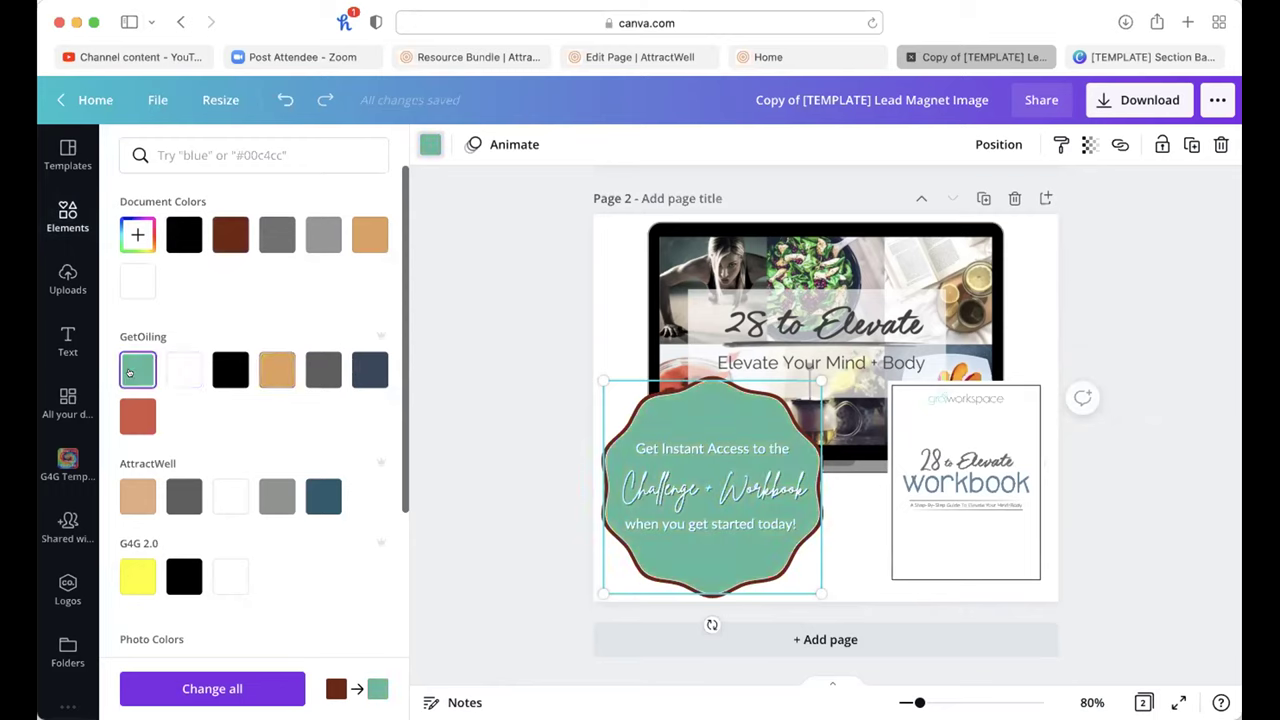
key("super+z")
key("super+z")
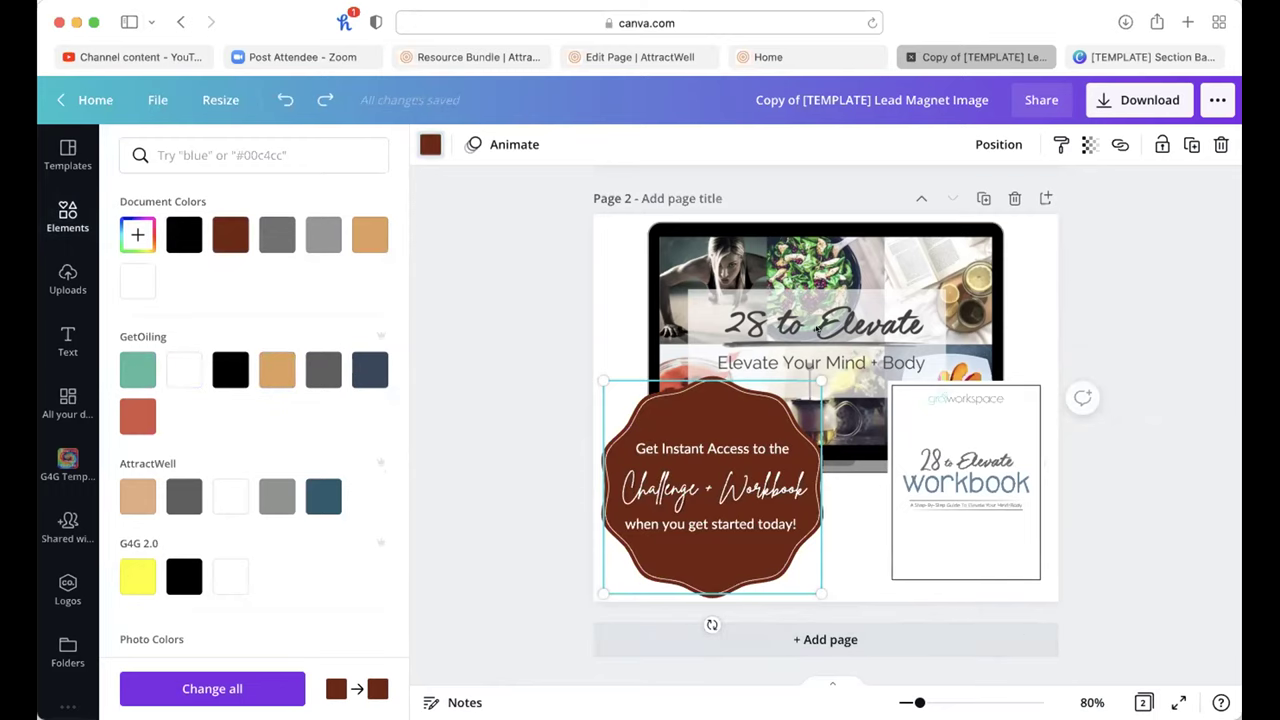
Step: Undo the business photo replacement on page 1 to restore the original kitchen photo of the woman eating salad
scroll(1077, 283, "up", 5)
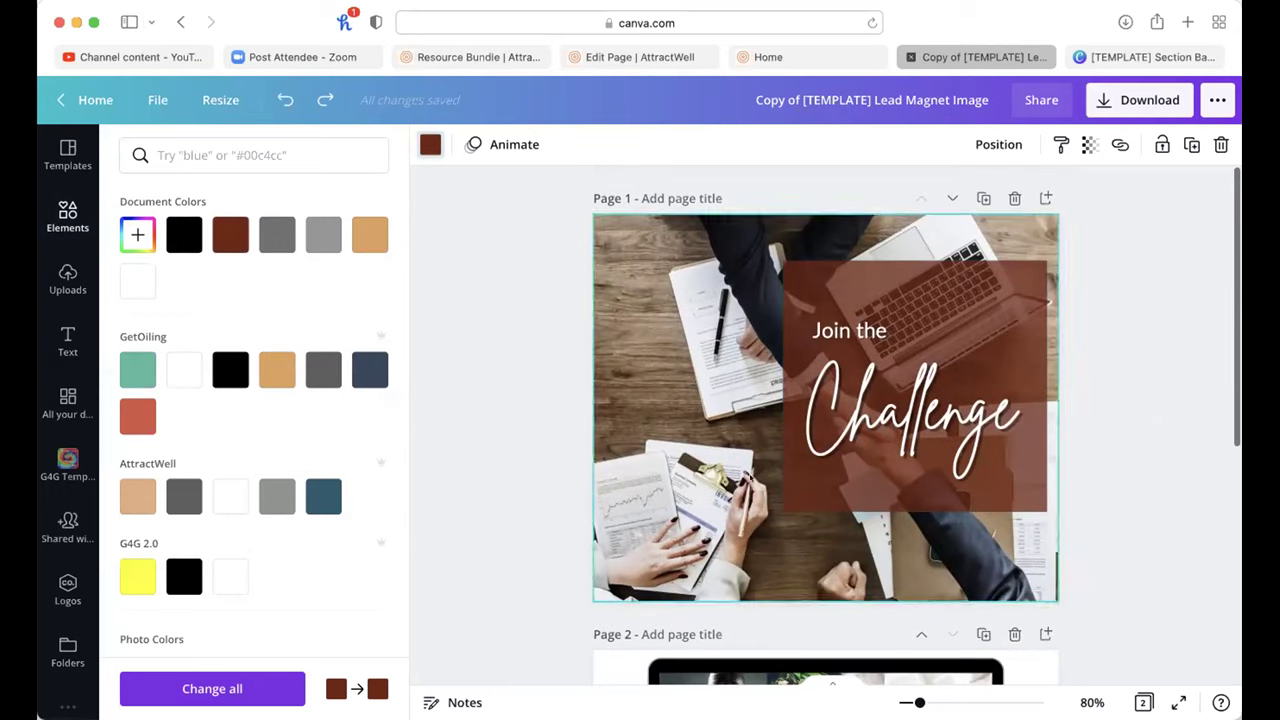
key("Delete")
key("super+z")
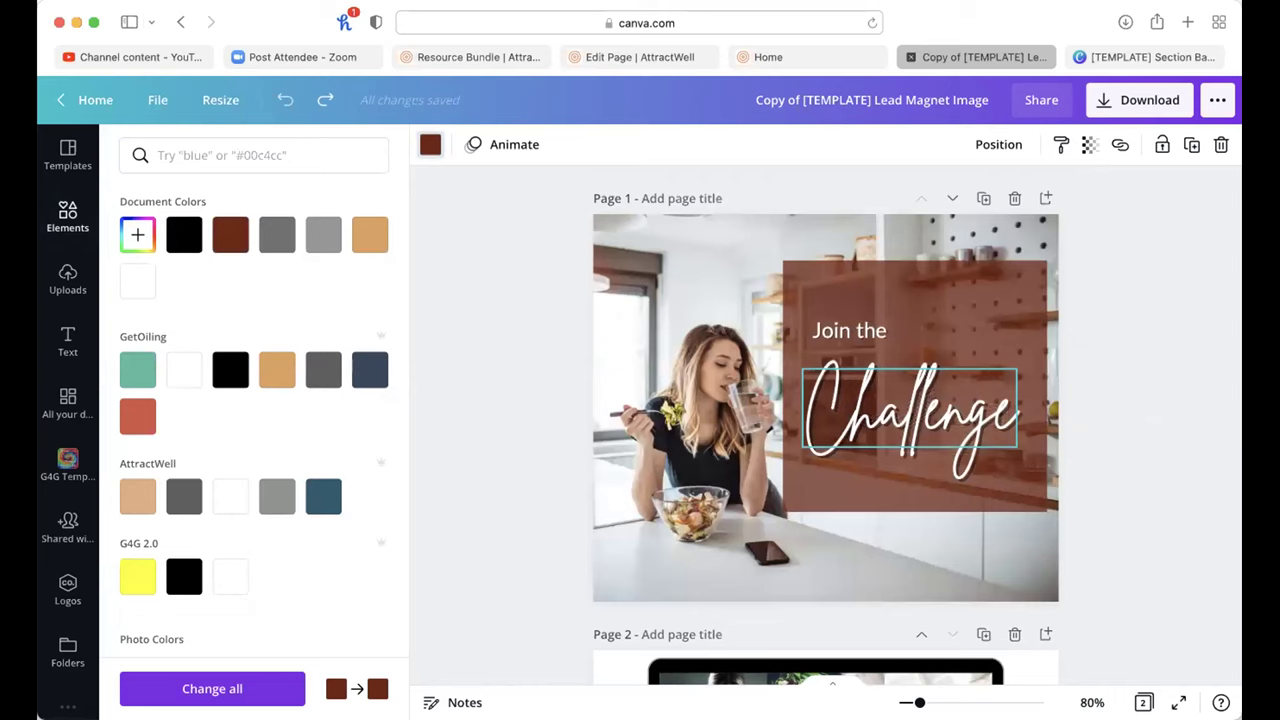
Step: Deselect the page elements, open the design's download options, and close them without downloading
left_click(1117, 340)
left_click(1124, 106)
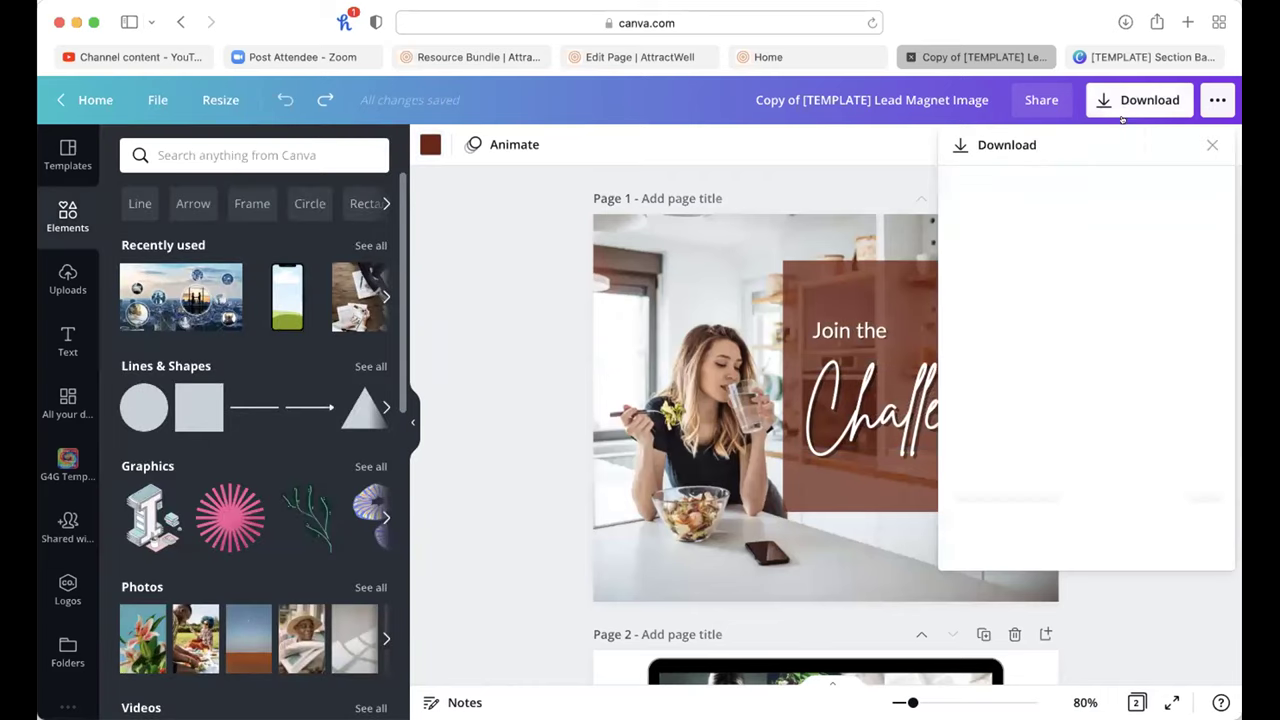
left_click(1130, 604)
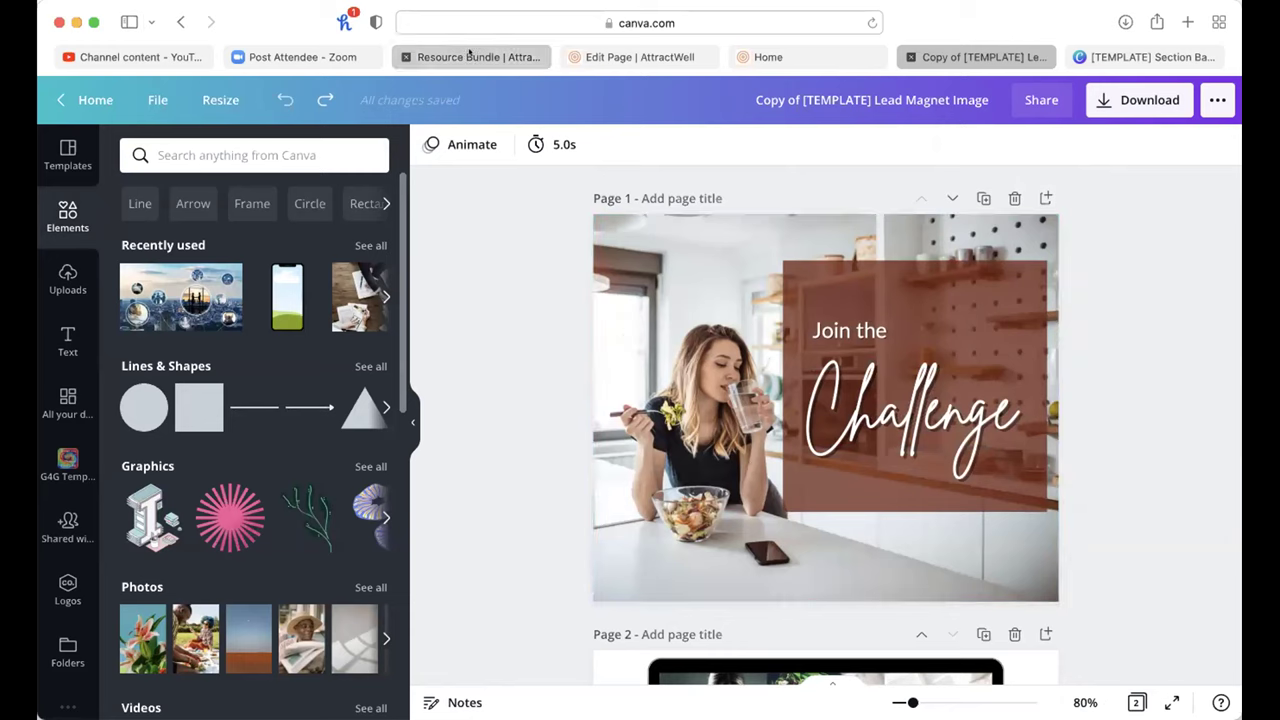
Step: Switch to the published AttractWell homepage to review its workbook and challenge images, and return to page 2 of the Canva design
left_click(775, 56)
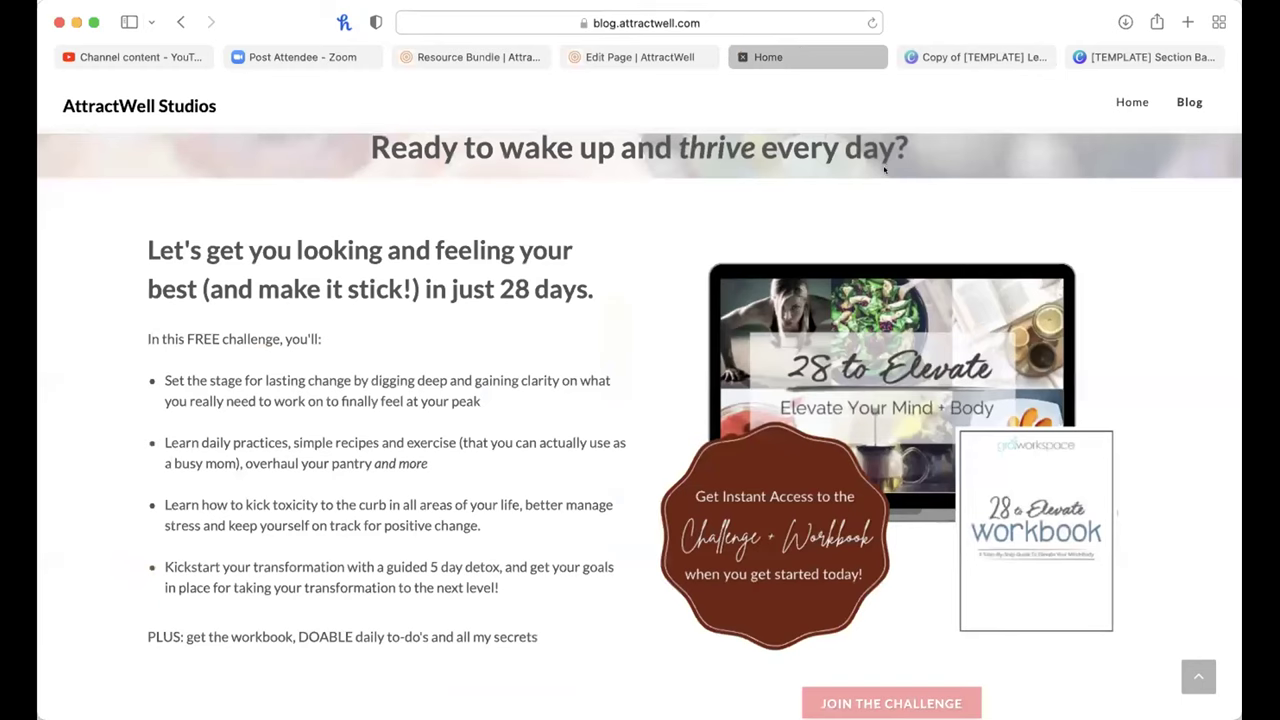
scroll(860, 605, "up", 10)
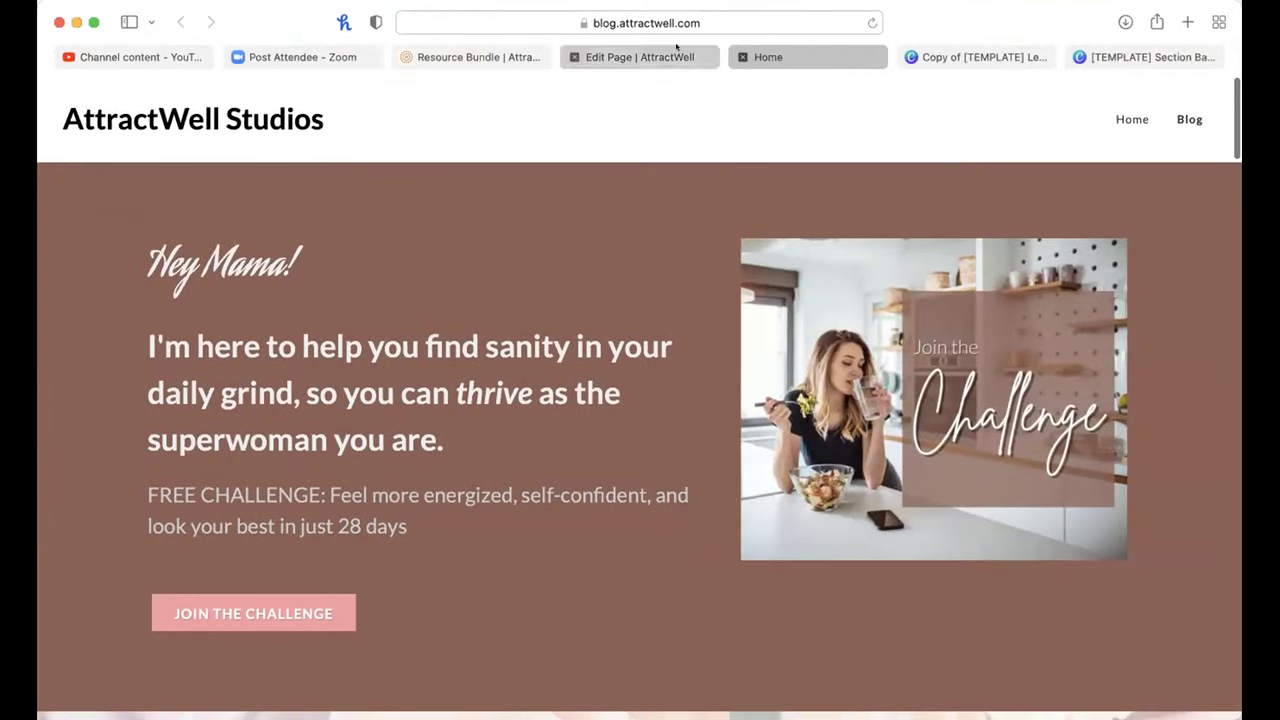
left_click(966, 56)
scroll(984, 238, "down", 5)
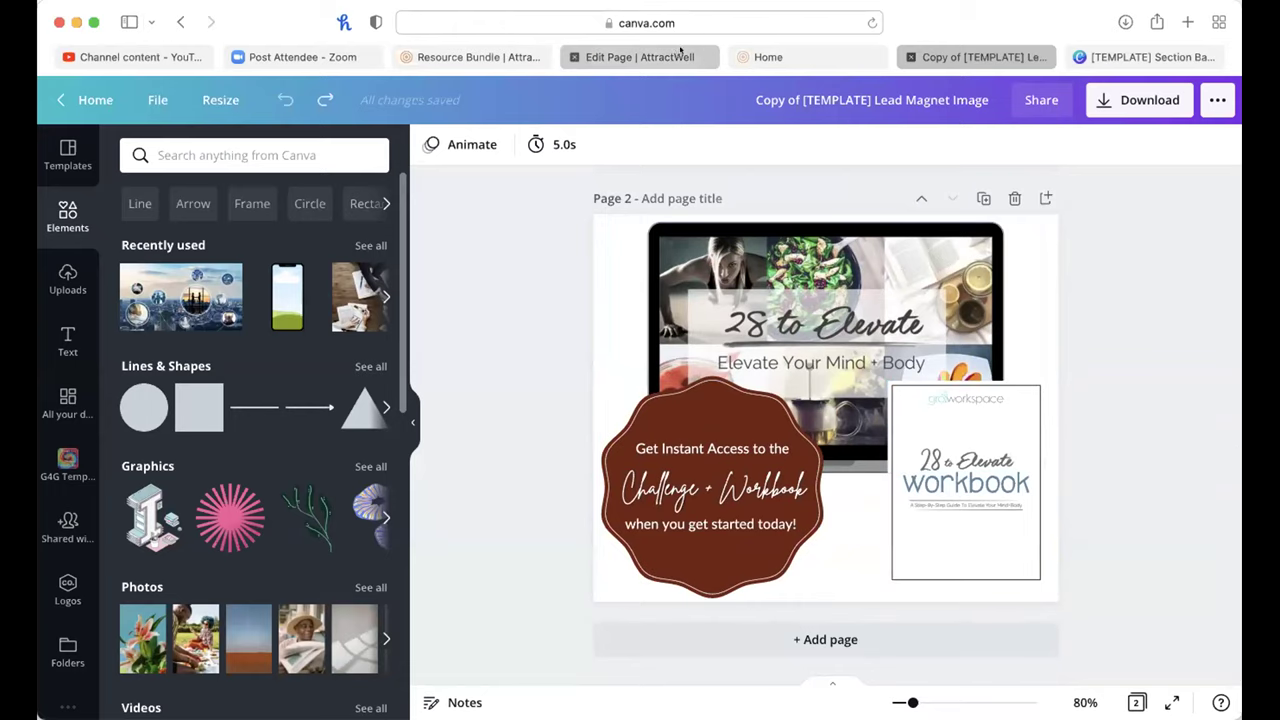
Step: Switch to the AttractWell page editor and look over the hero and challenge sections of the Homepage Template
left_click(640, 56)
scroll(890, 400, "down", 10)
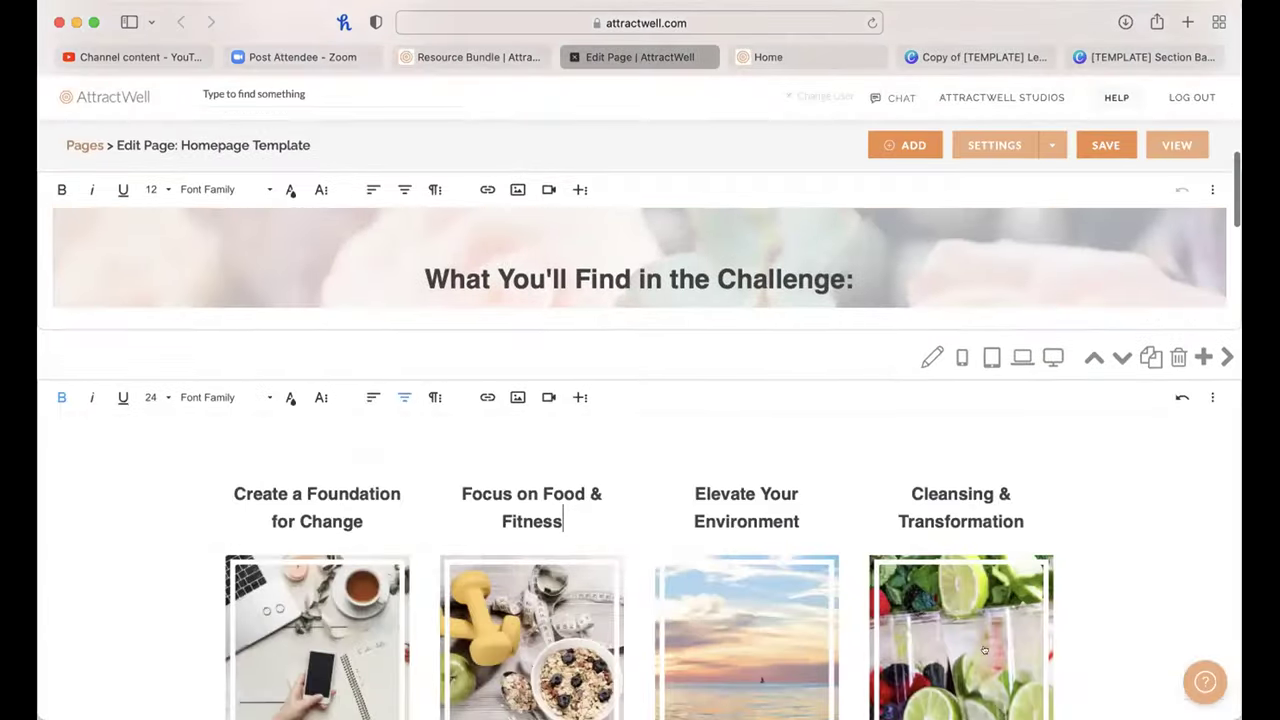
scroll(900, 450, "up", 5)
left_click_drag(809, 540, 969, 557)
scroll(969, 557, "up", 4)
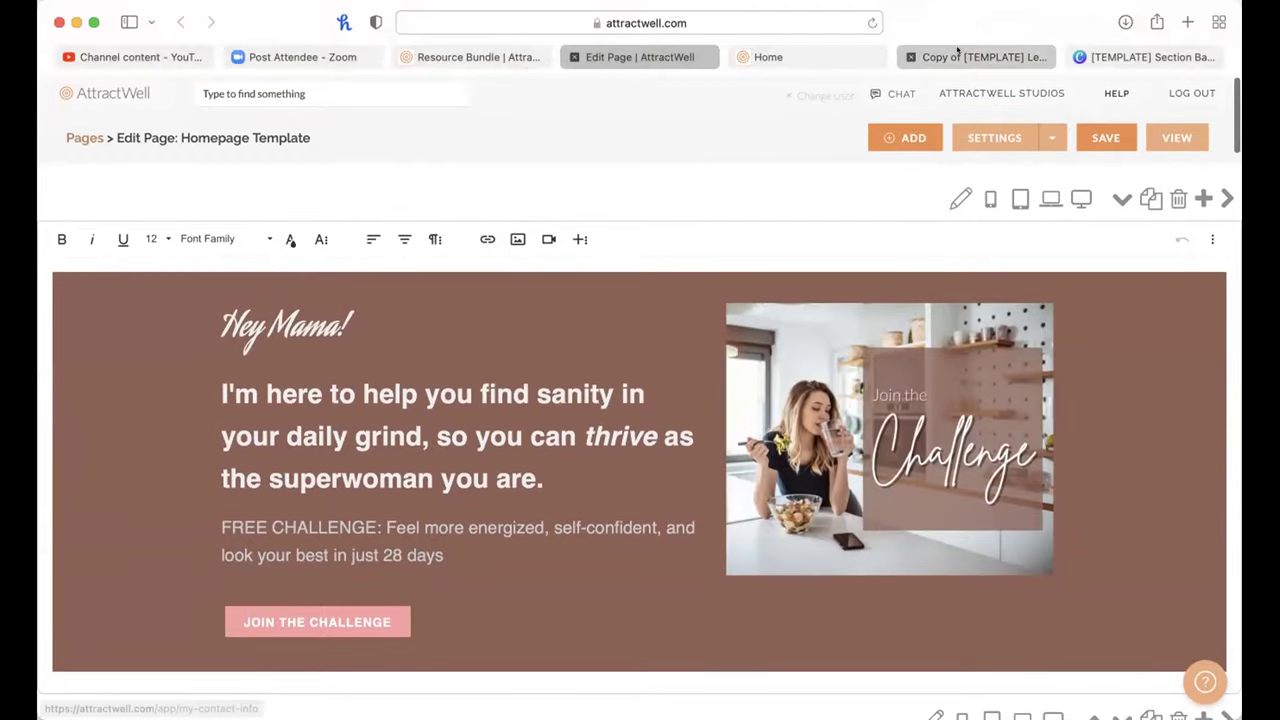
Step: Close the lead magnet image design and switch to the floral section background design in Canva
left_click(960, 56)
left_click(1112, 56)
left_click(910, 57)
left_click(646, 584)
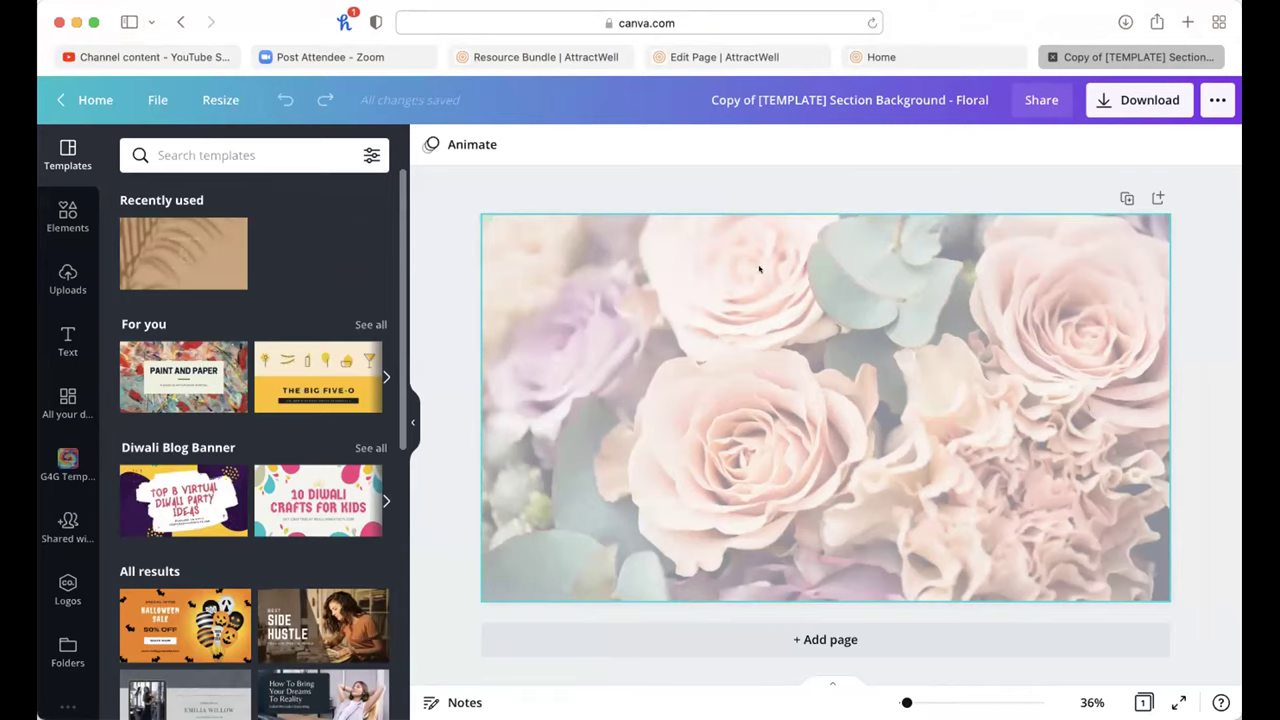
Step: In the AttractWell page editor, open Add Design from Canva for the "What You'll Find in the Challenge:" section's background image
left_click(747, 59)
scroll(753, 372, "down", 5)
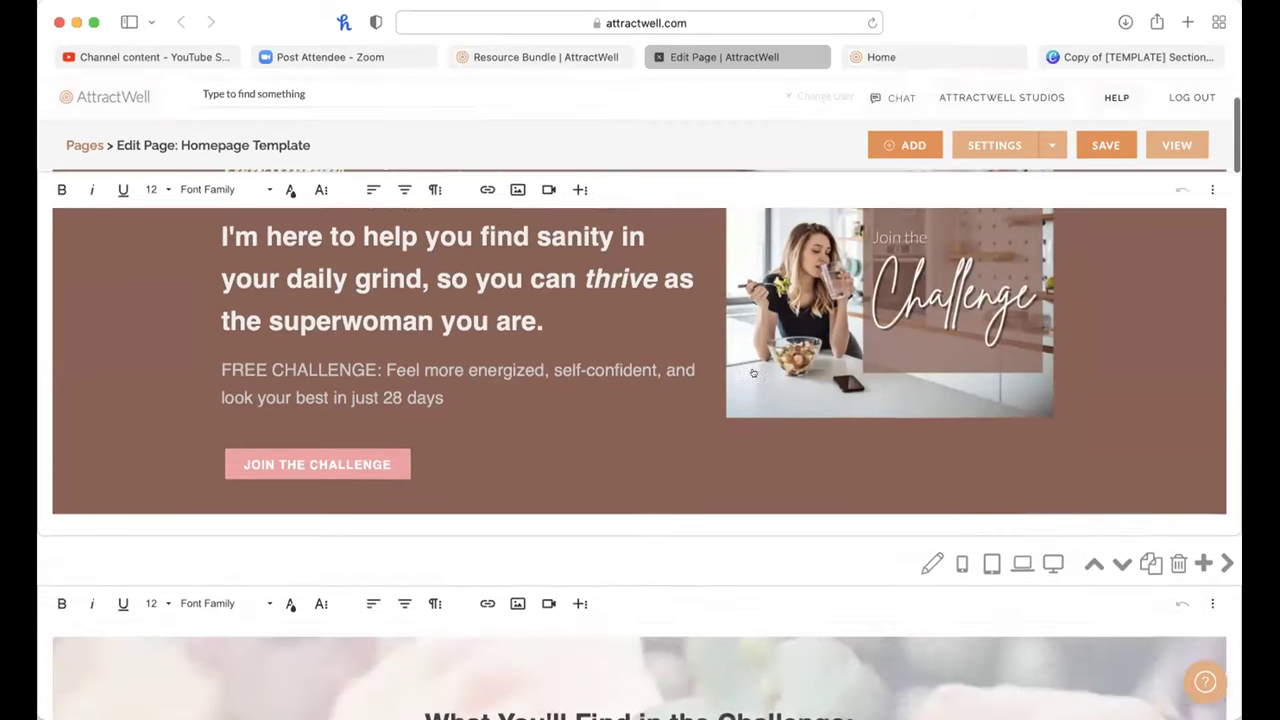
left_click(934, 219)
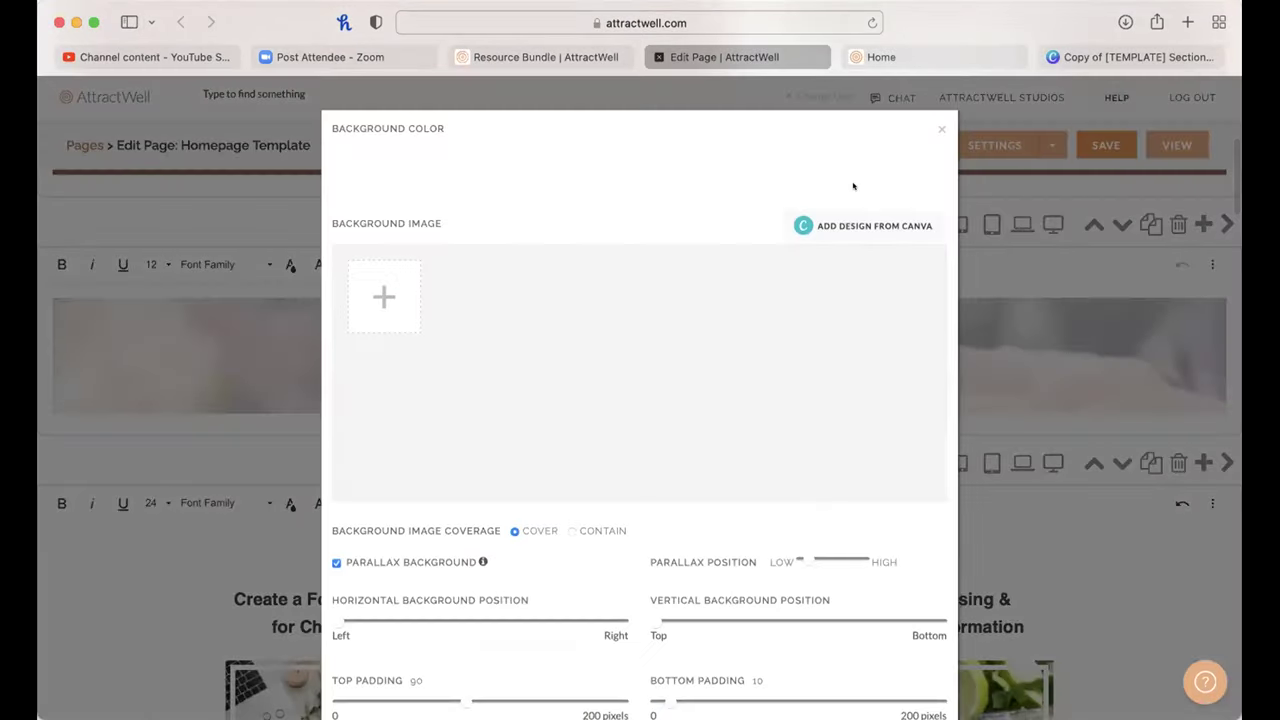
left_click(848, 222)
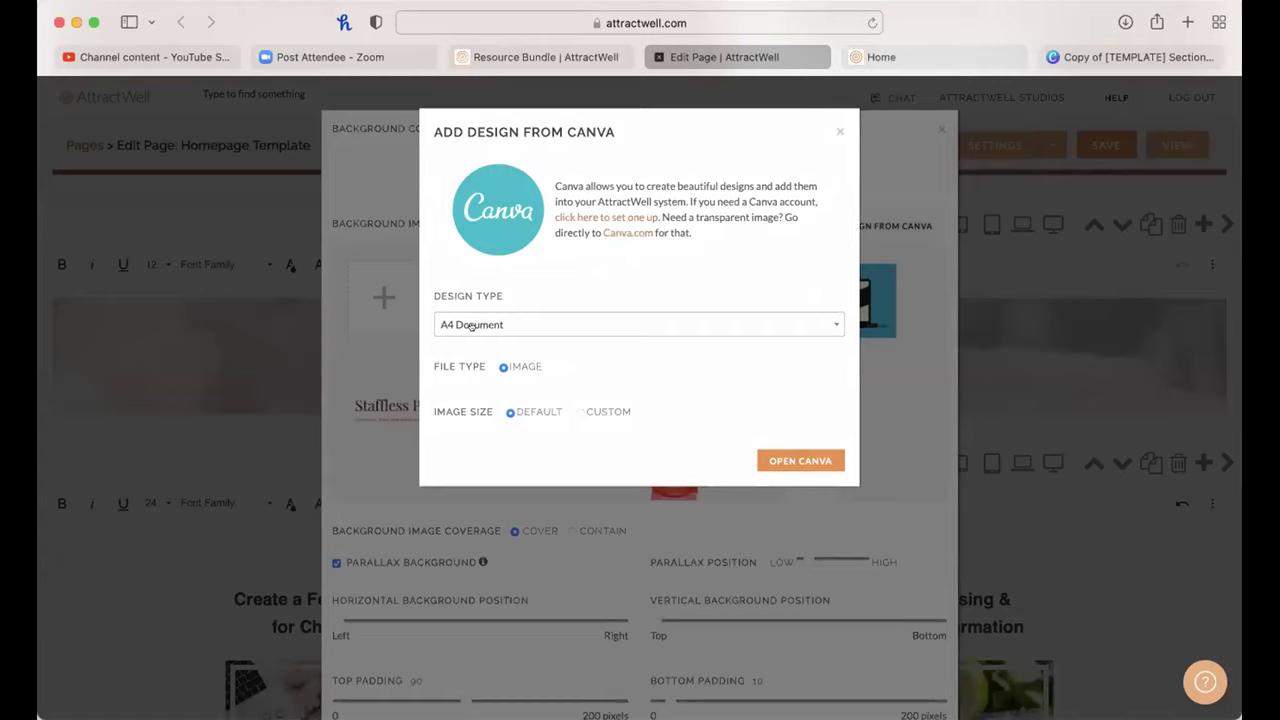
Step: Choose Blog Banner as the Canva design type, and close the dialog without opening Canva
left_click(471, 325)
type("blog b")
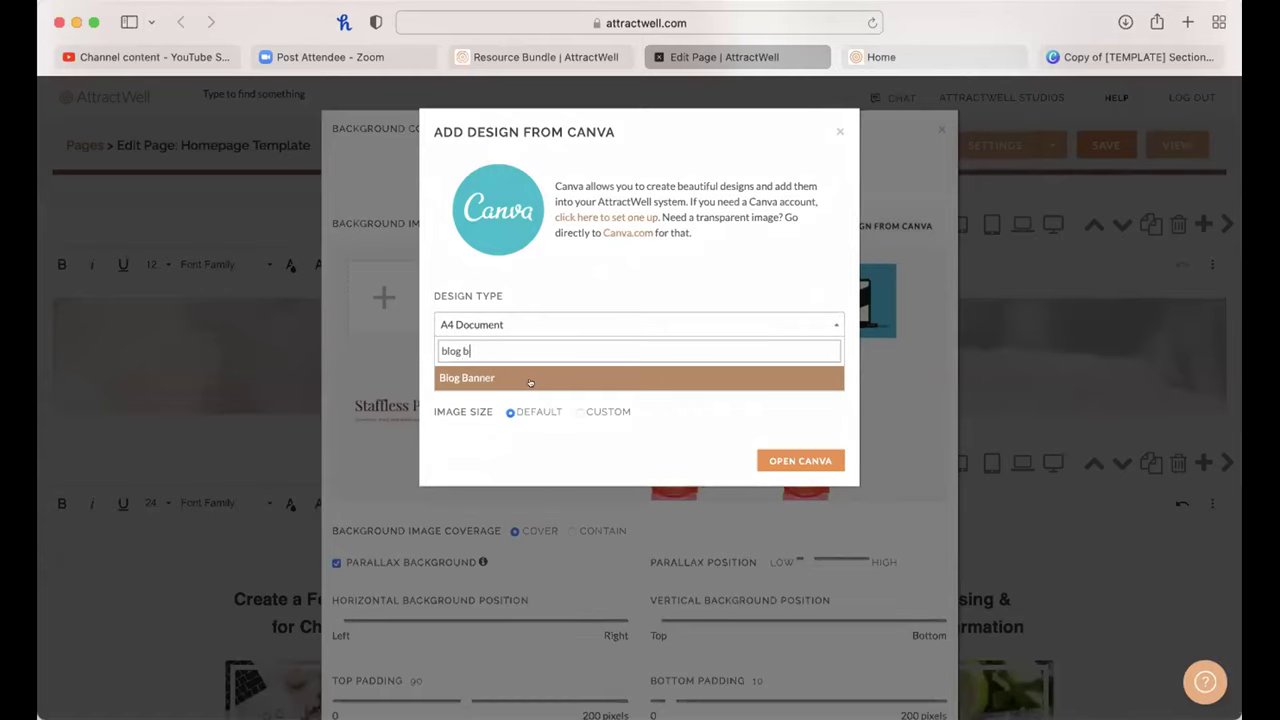
left_click(530, 381)
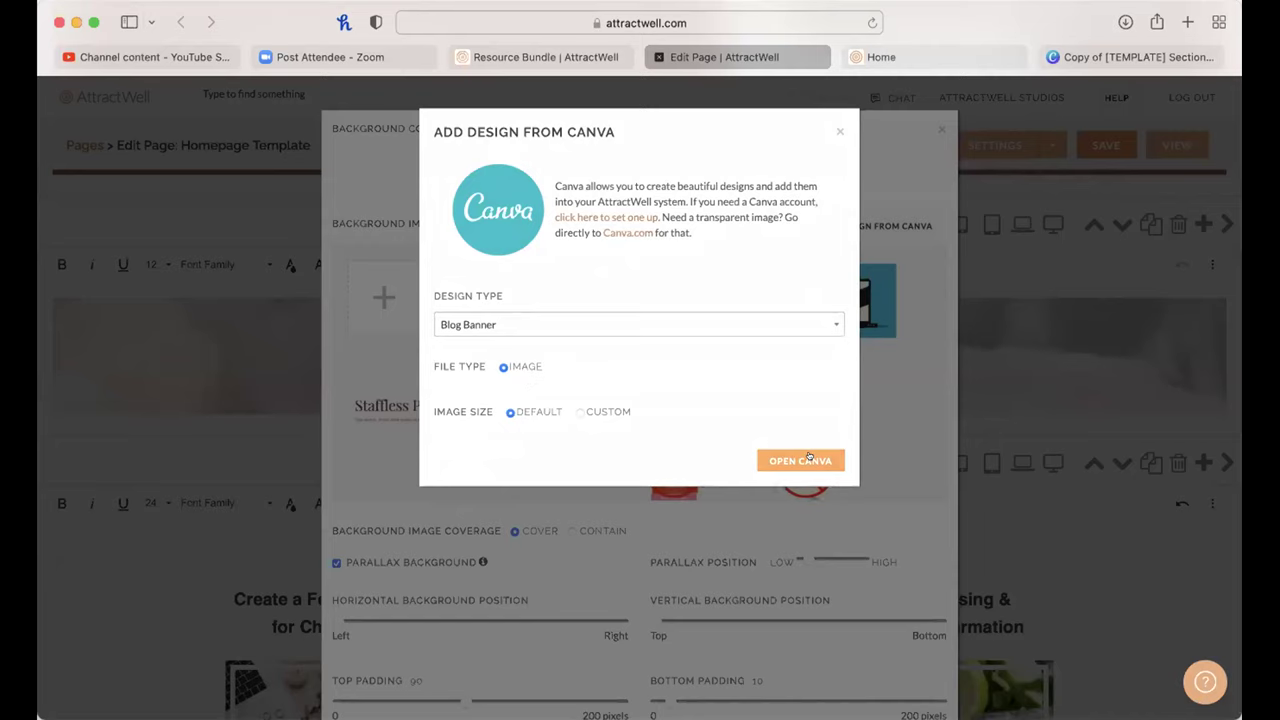
left_click(836, 132)
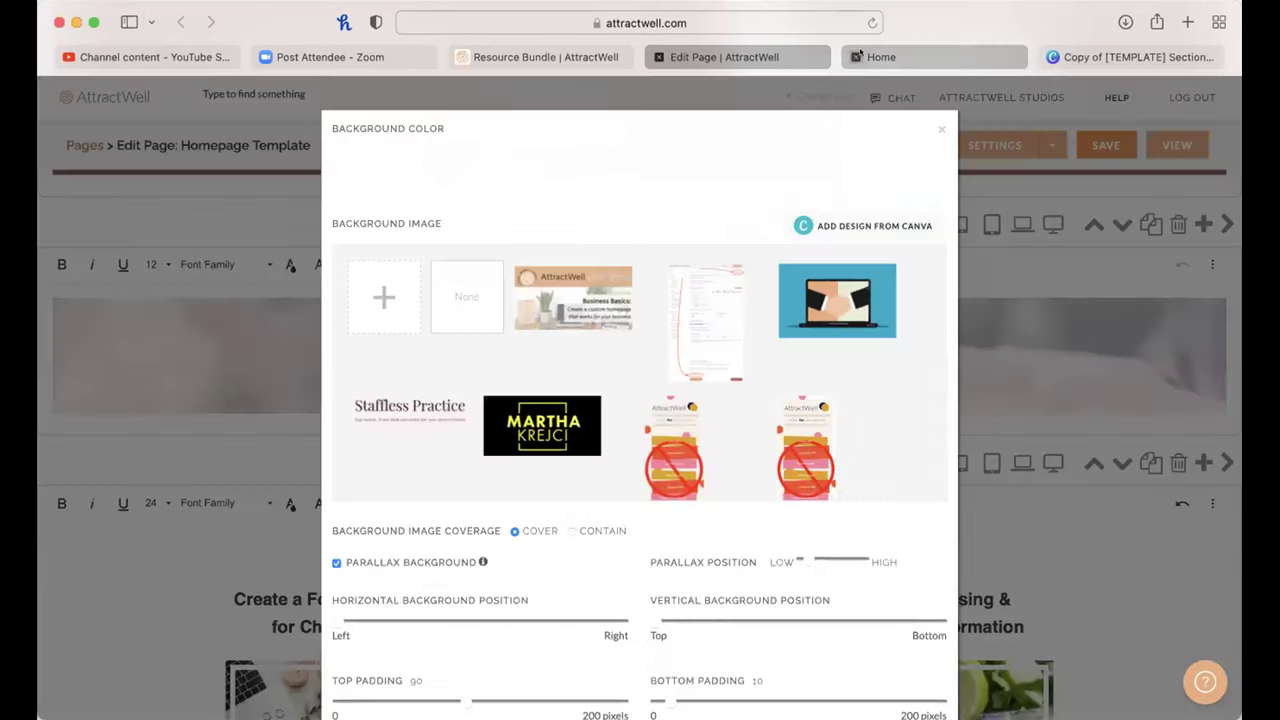
Step: On the published homepage, examine how the floral background behind "What You'll Find in the Challenge:" moves with scrolling
left_click(900, 57)
scroll(978, 502, "down", 5)
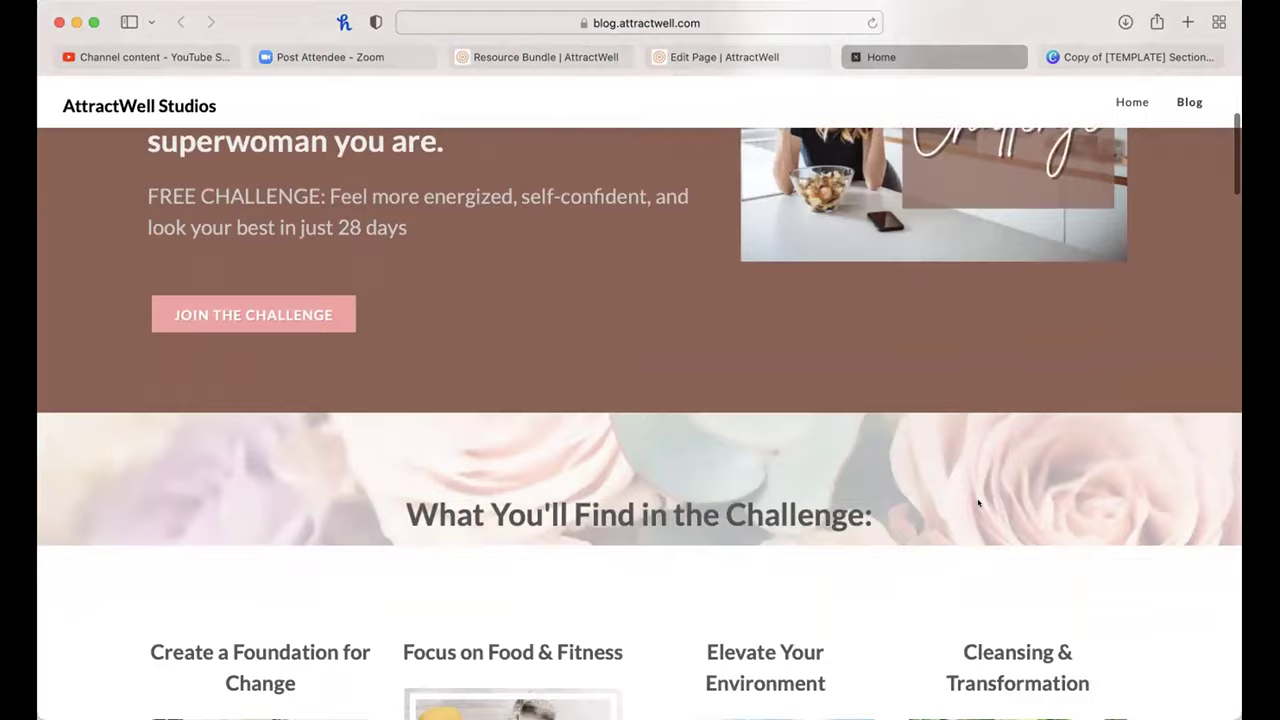
scroll(978, 502, "down", 5)
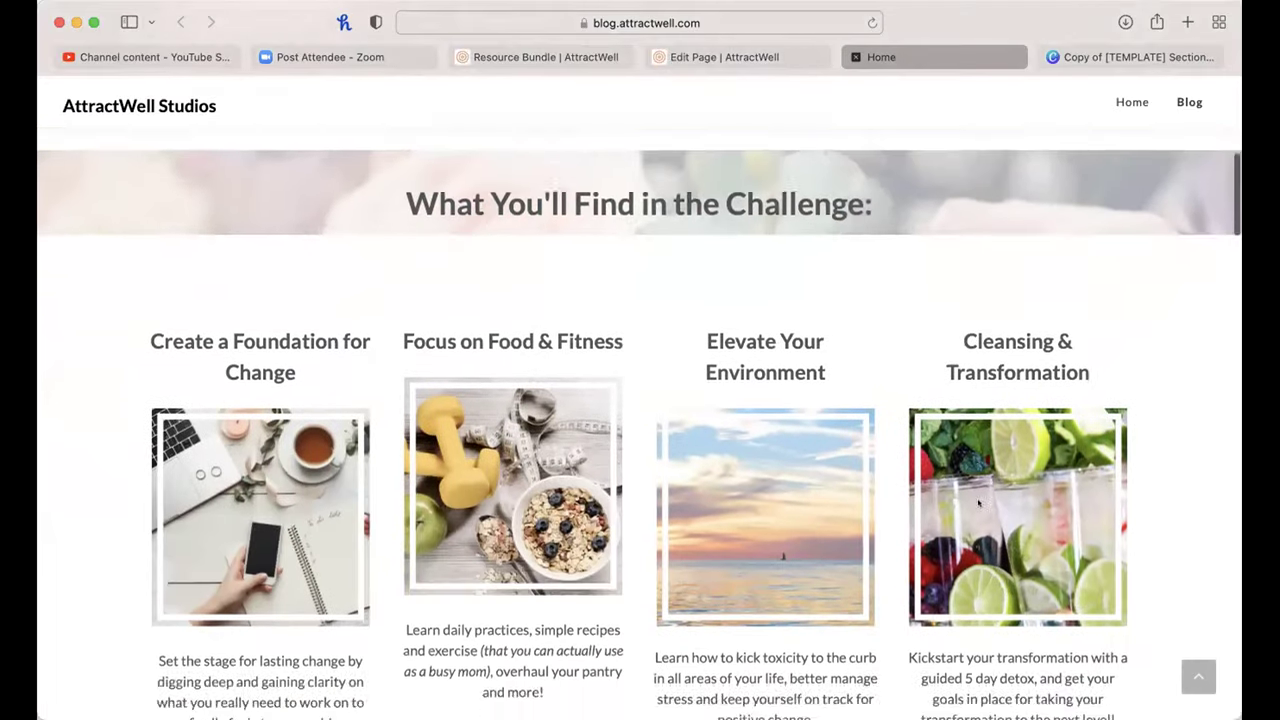
scroll(978, 502, "up", 7)
scroll(978, 502, "up", 2)
scroll(978, 502, "down", 5)
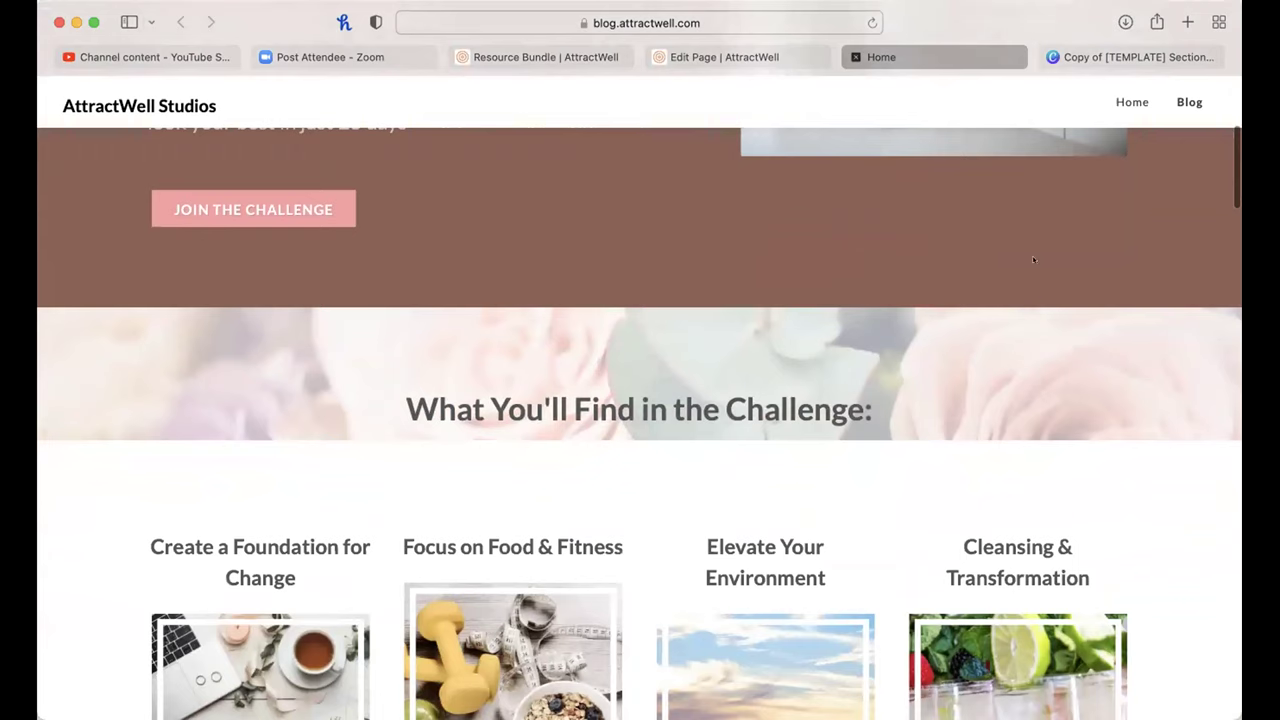
Step: Switch to the Canva section background design and delete its full-page floral photo
left_click(1080, 60)
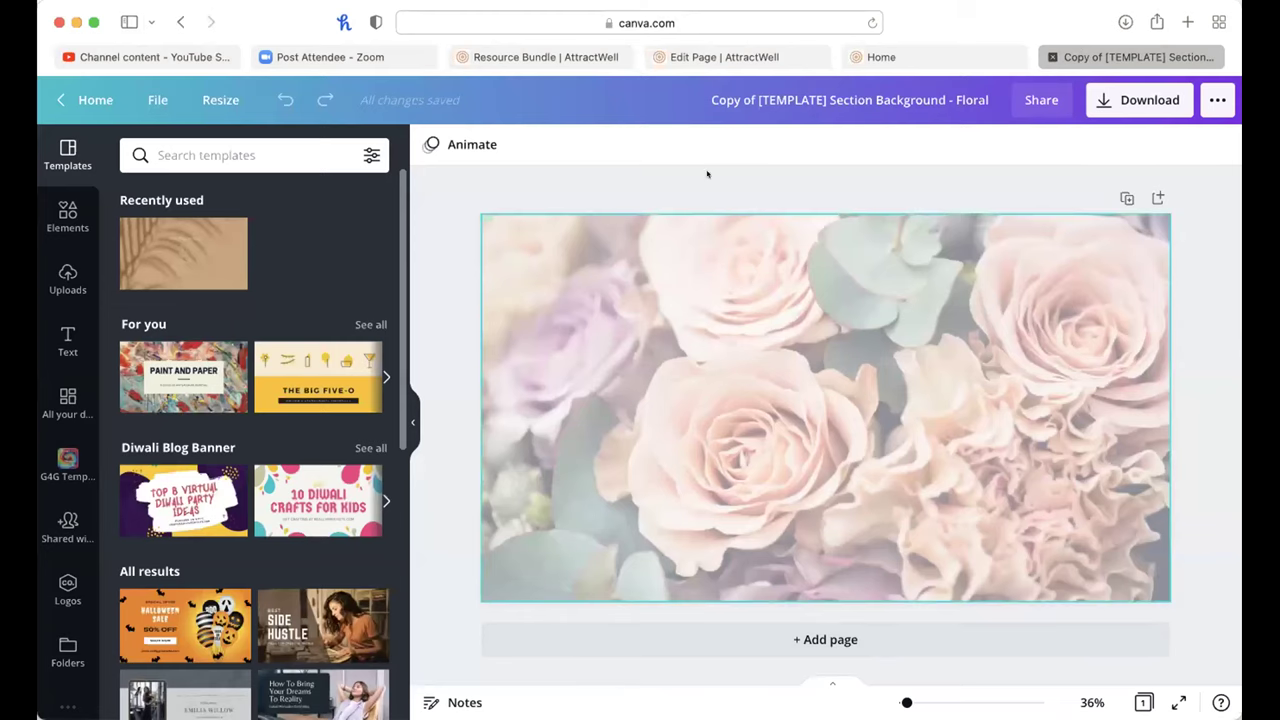
left_click(954, 393)
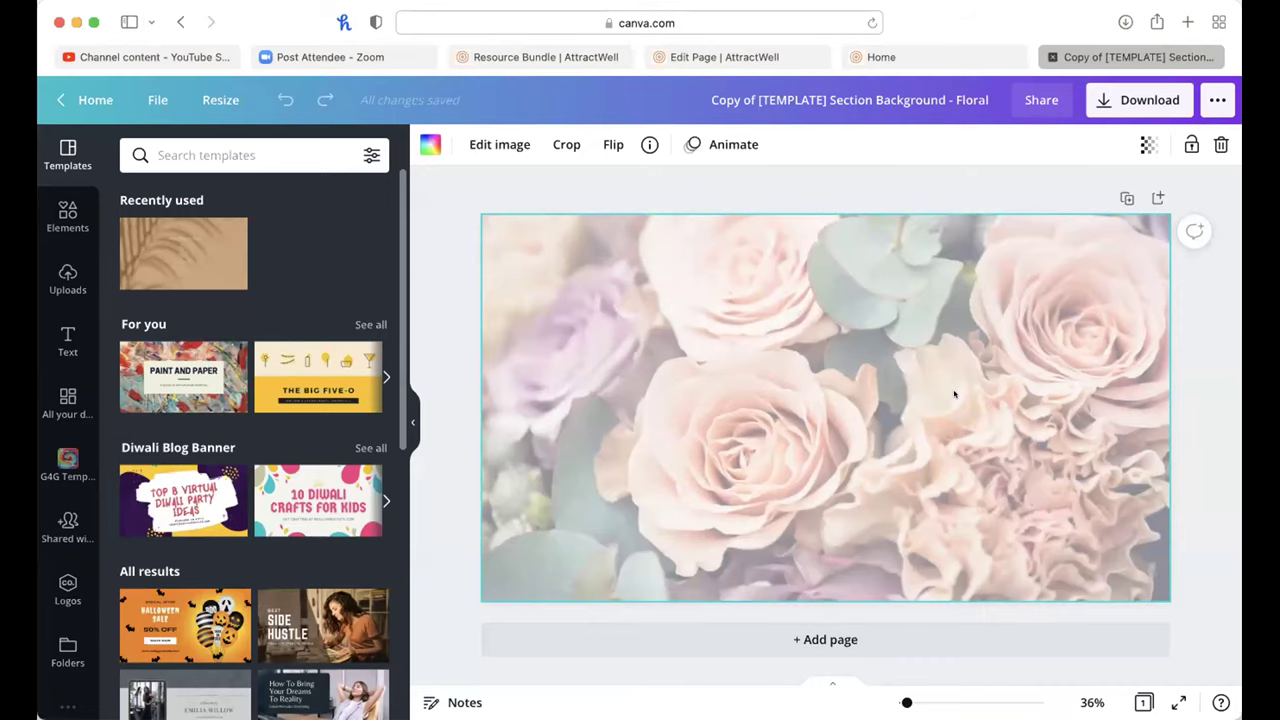
key("Delete")
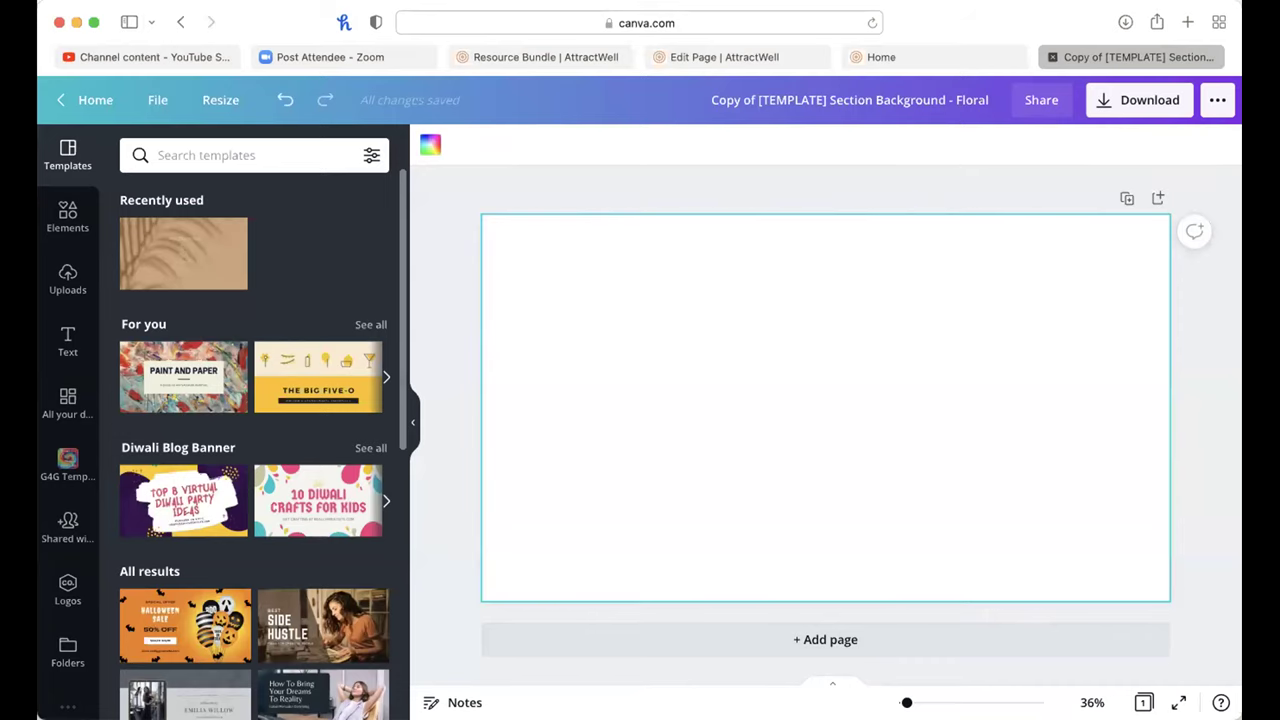
Step: Search the Canva elements for "tropical" and limit the results to photos
left_click(67, 215)
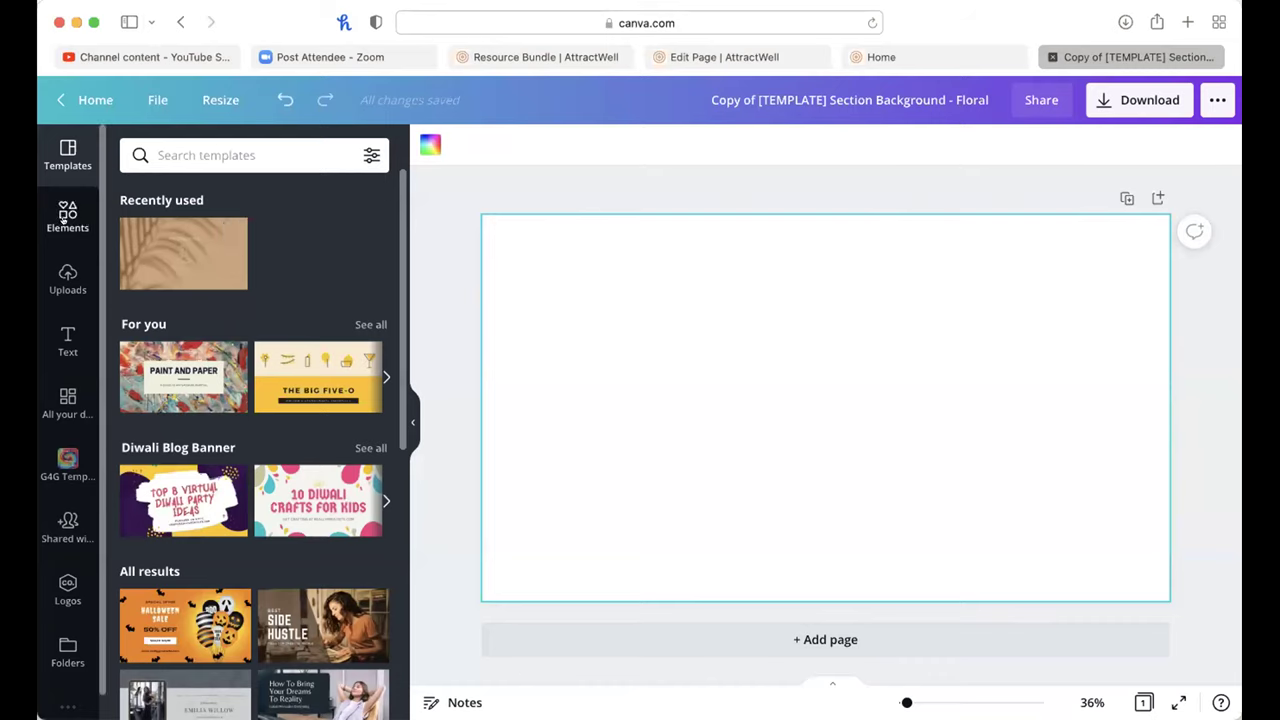
left_click(217, 157)
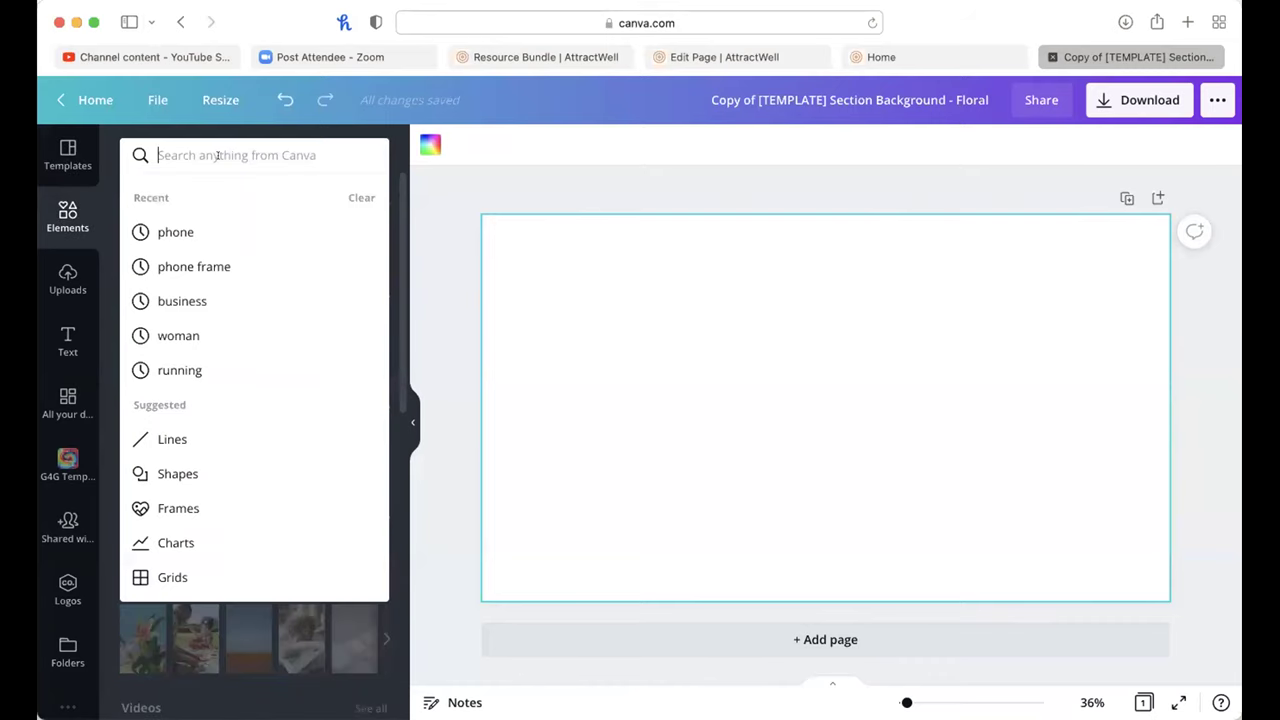
type("tropical")
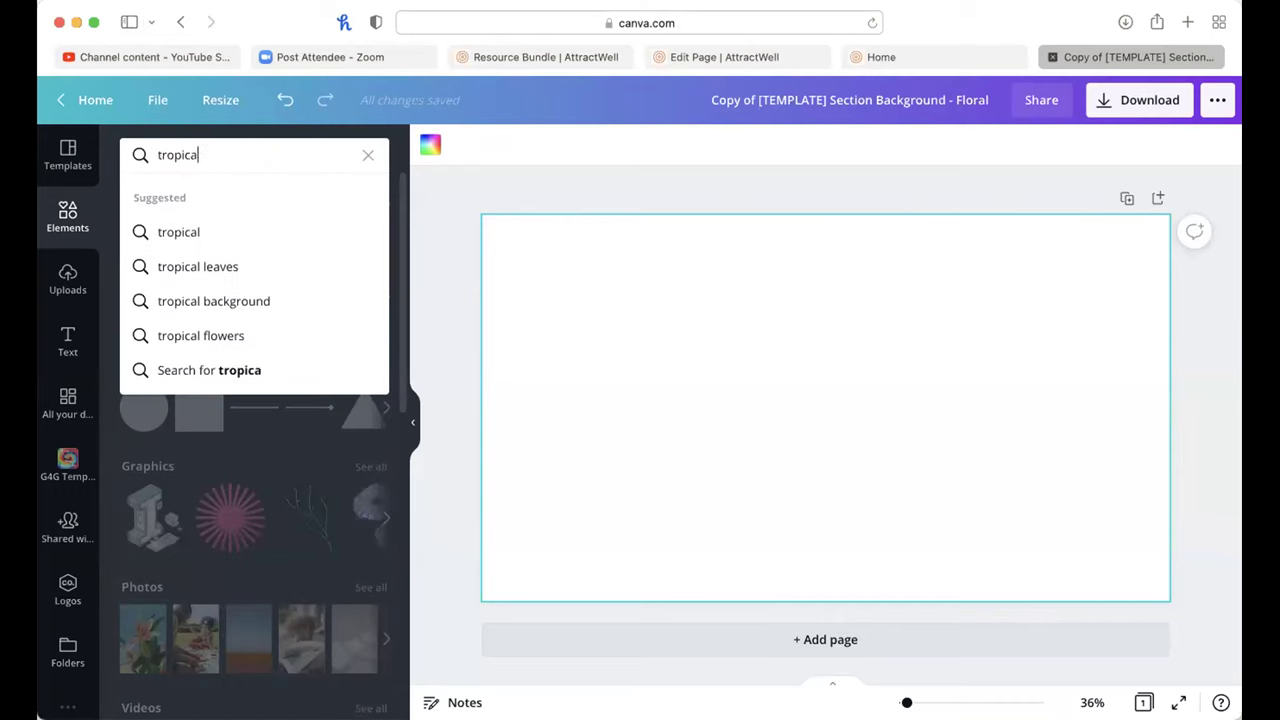
key("Return")
left_click(181, 197)
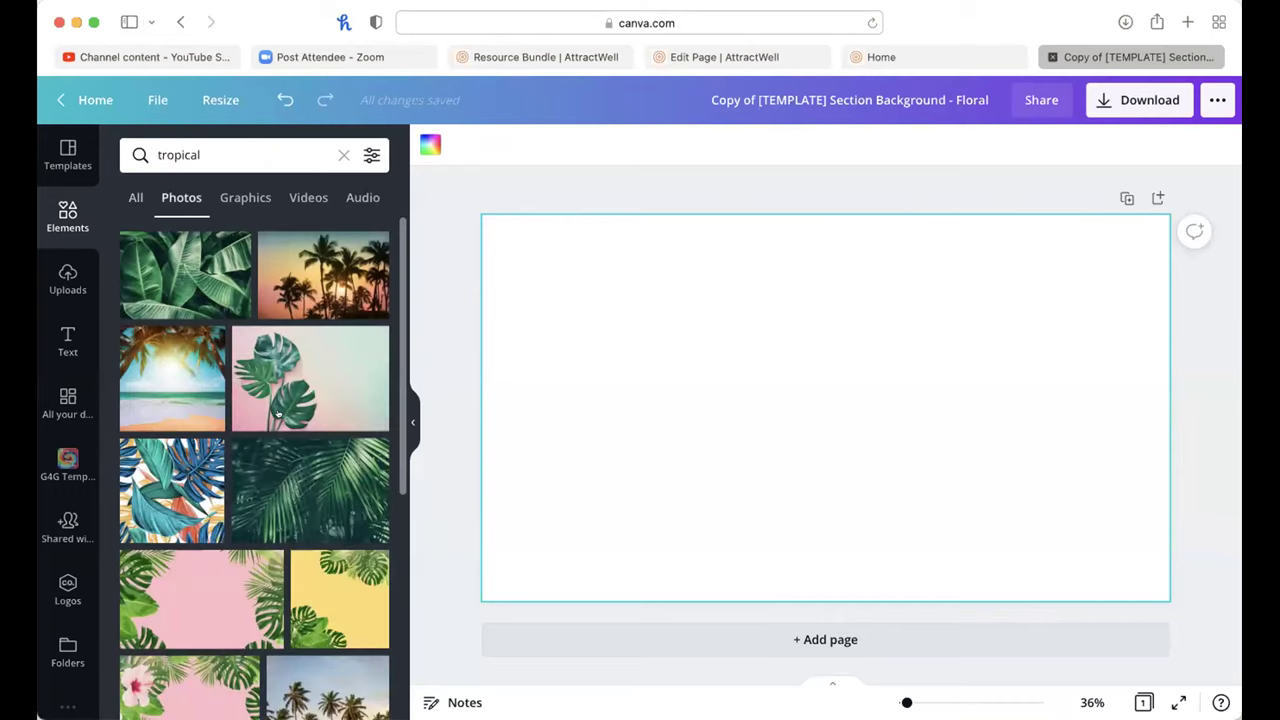
Step: Place the dark green banana leaf photo on the empty page and set it as the page background
left_click_drag(145, 295, 680, 370)
right_click(768, 480)
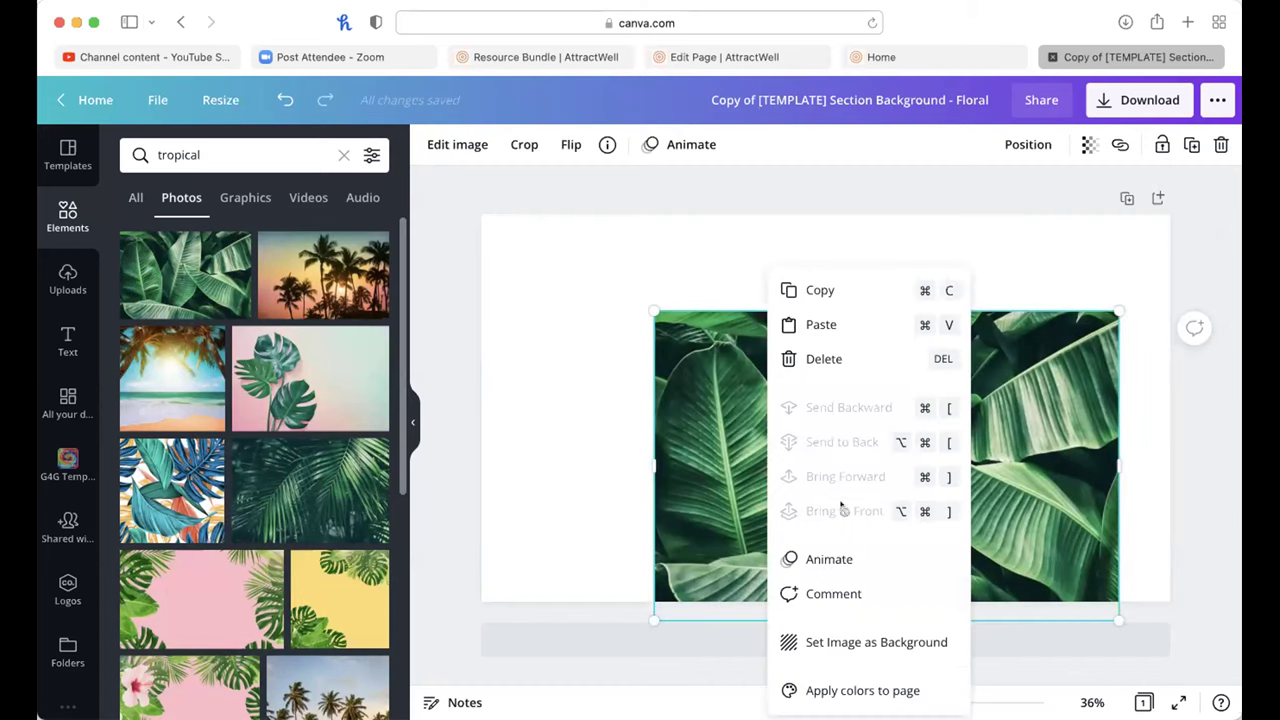
left_click(905, 643)
Step: Download the section background design as a PNG at size 1 and dismiss the saved-design message
left_click(1140, 100)
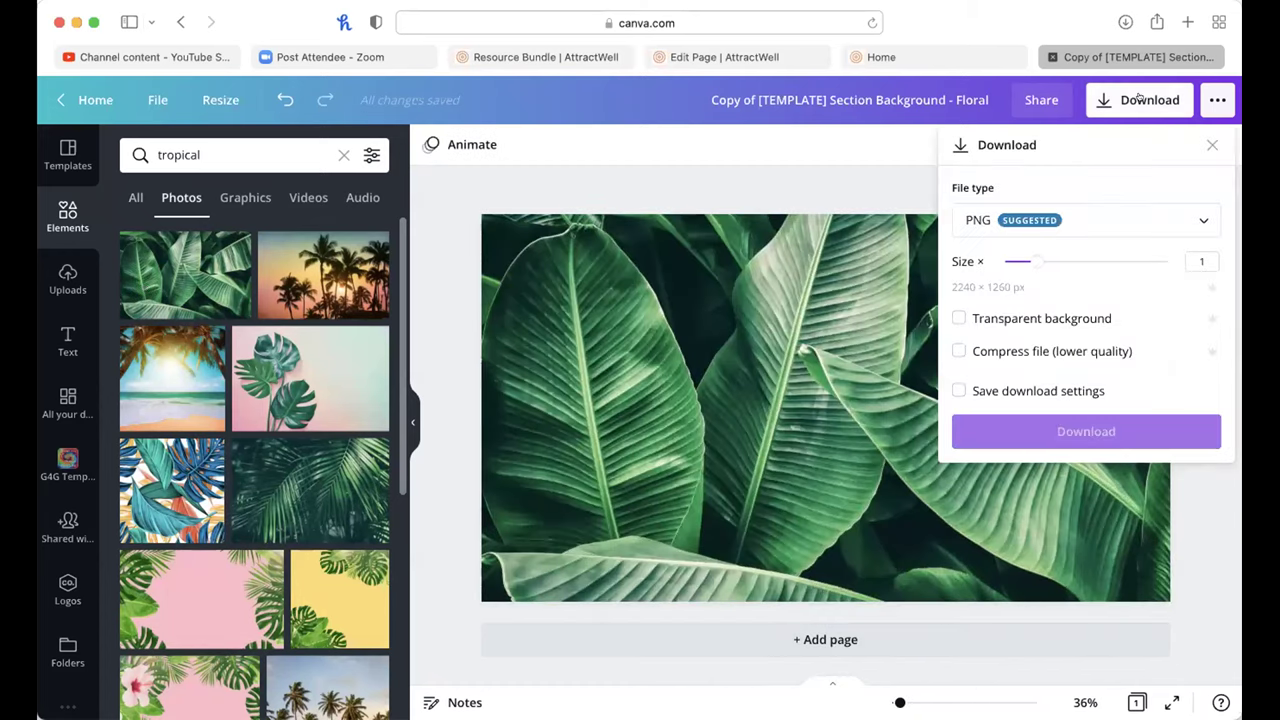
left_click(1100, 431)
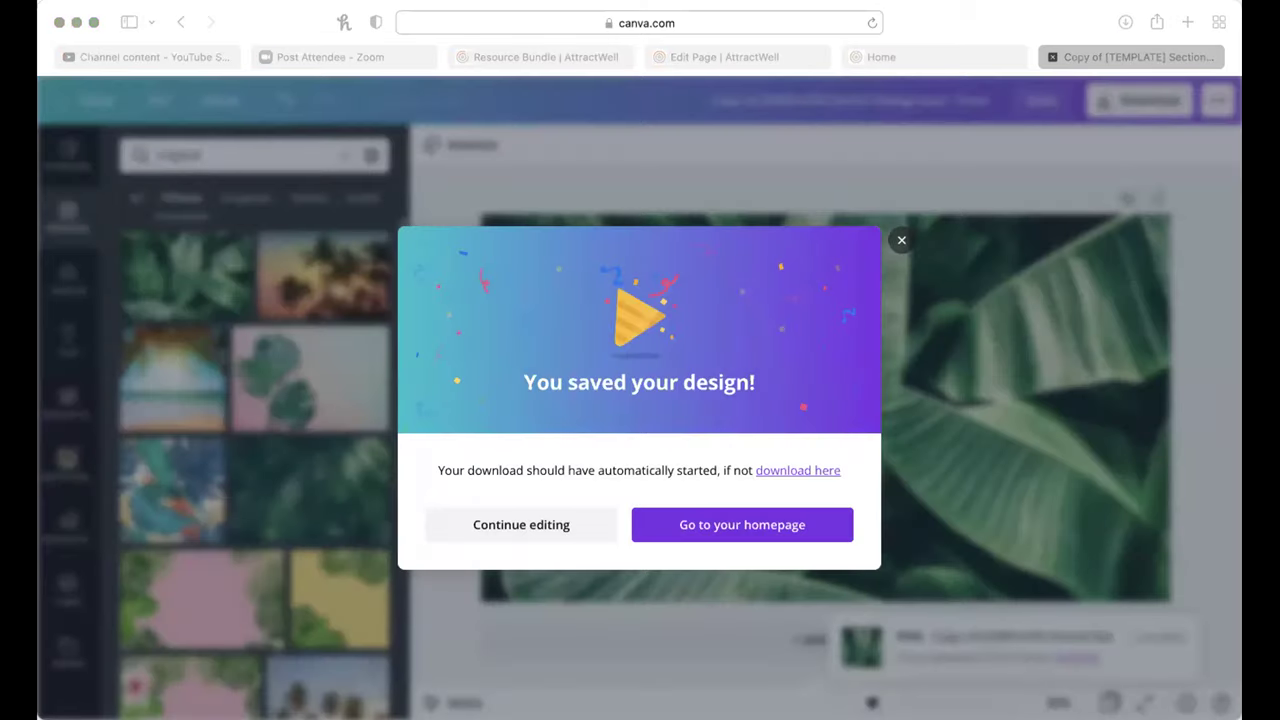
left_click(570, 182)
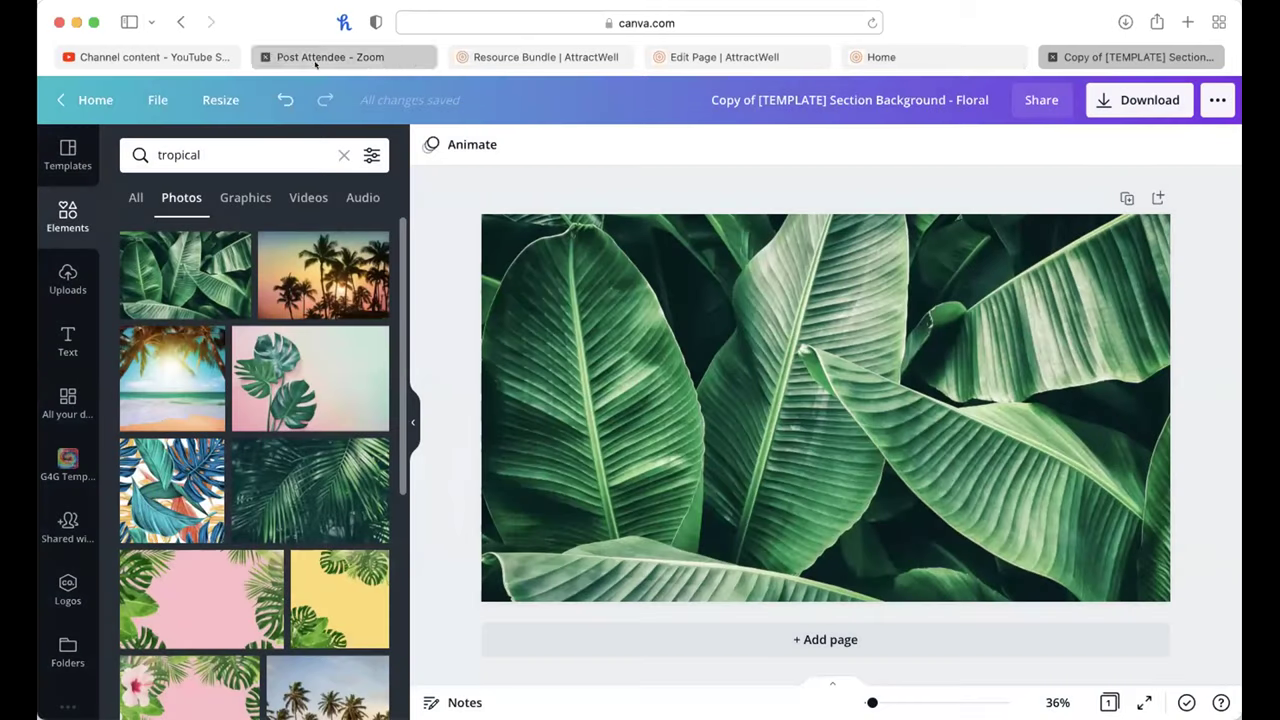
Step: From the AttractWell resource bundle, open the Lead Magnet Images template link in a new tab and start a Canva design from it
left_click(517, 58)
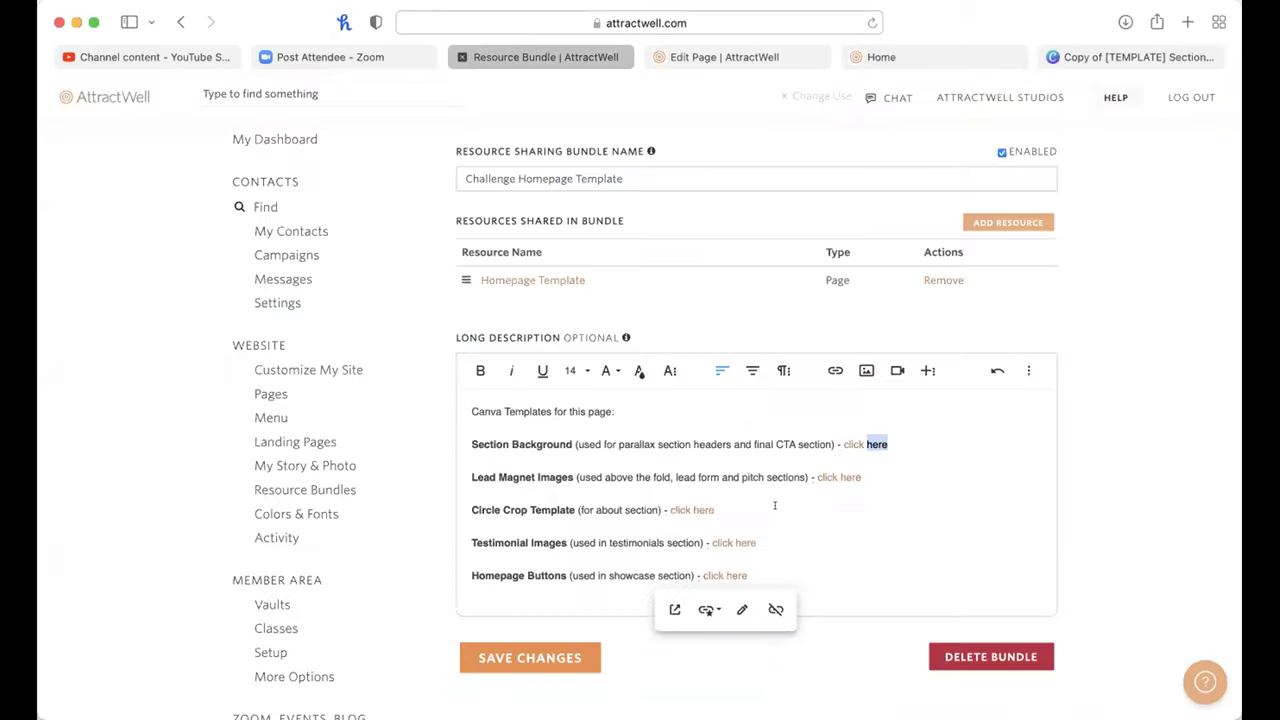
scroll(733, 542, "down", 1)
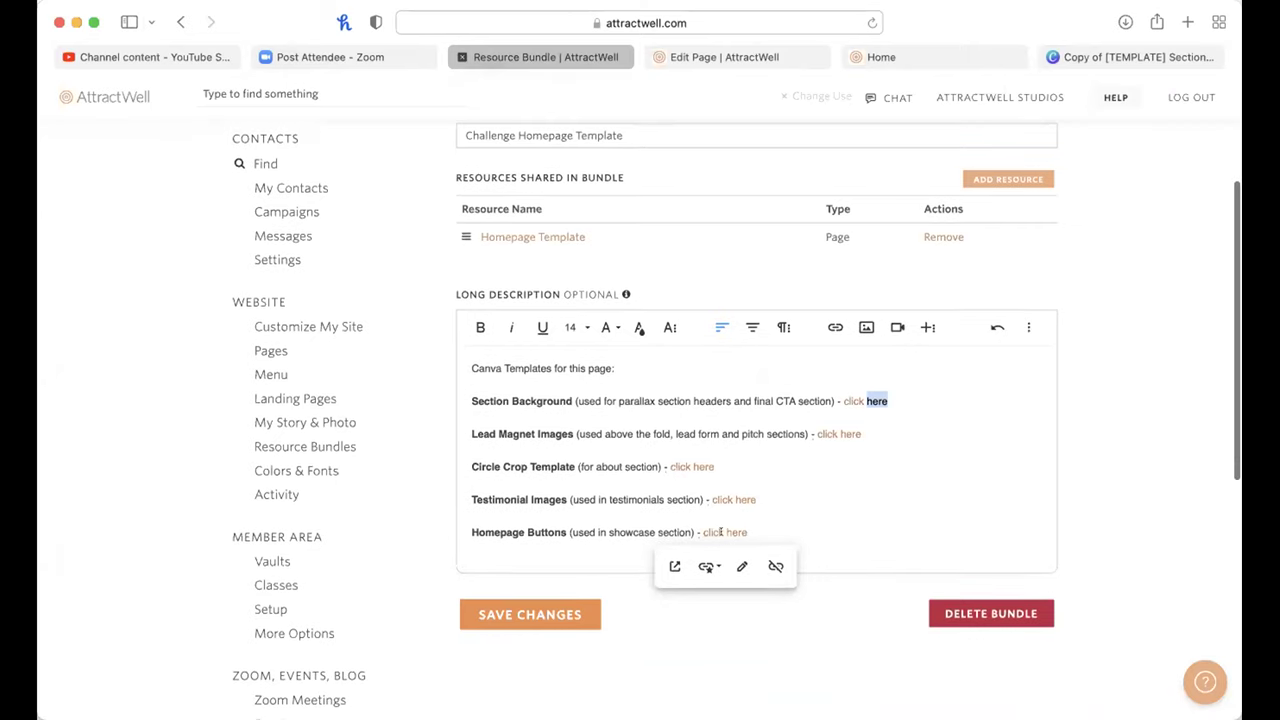
right_click(829, 427)
left_click(853, 440)
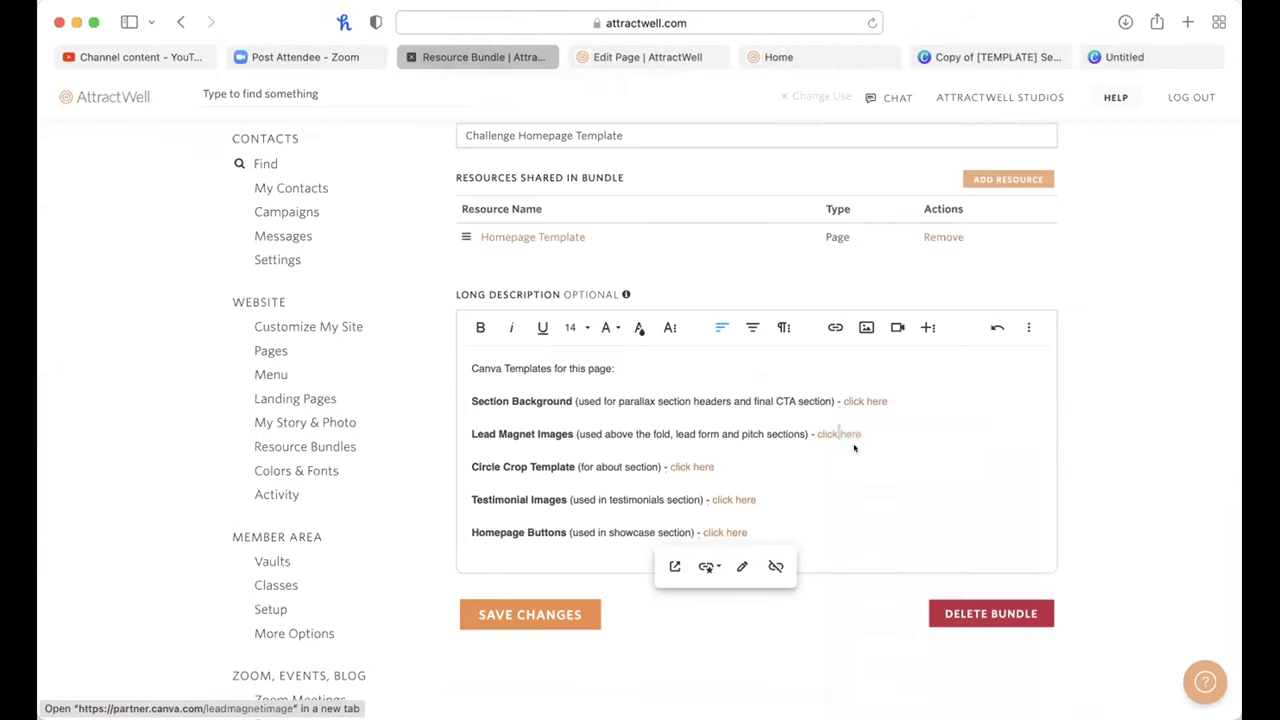
left_click(1134, 55)
left_click(809, 411)
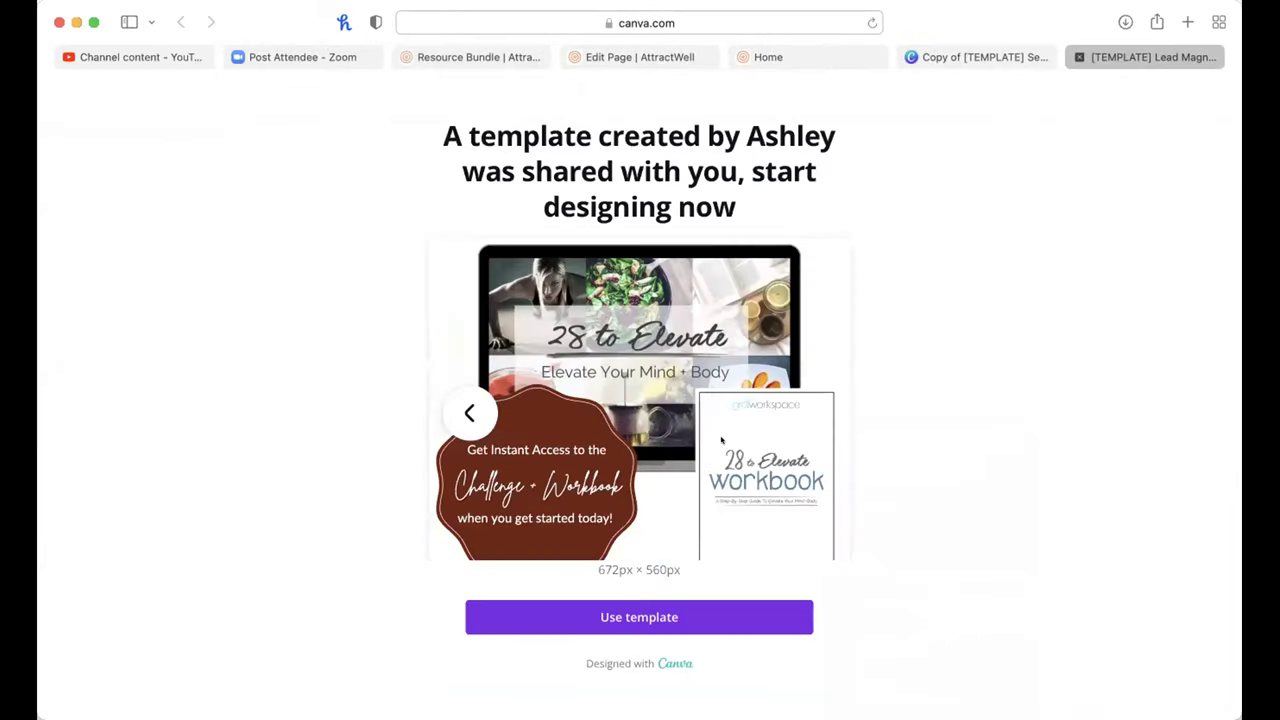
left_click(644, 607)
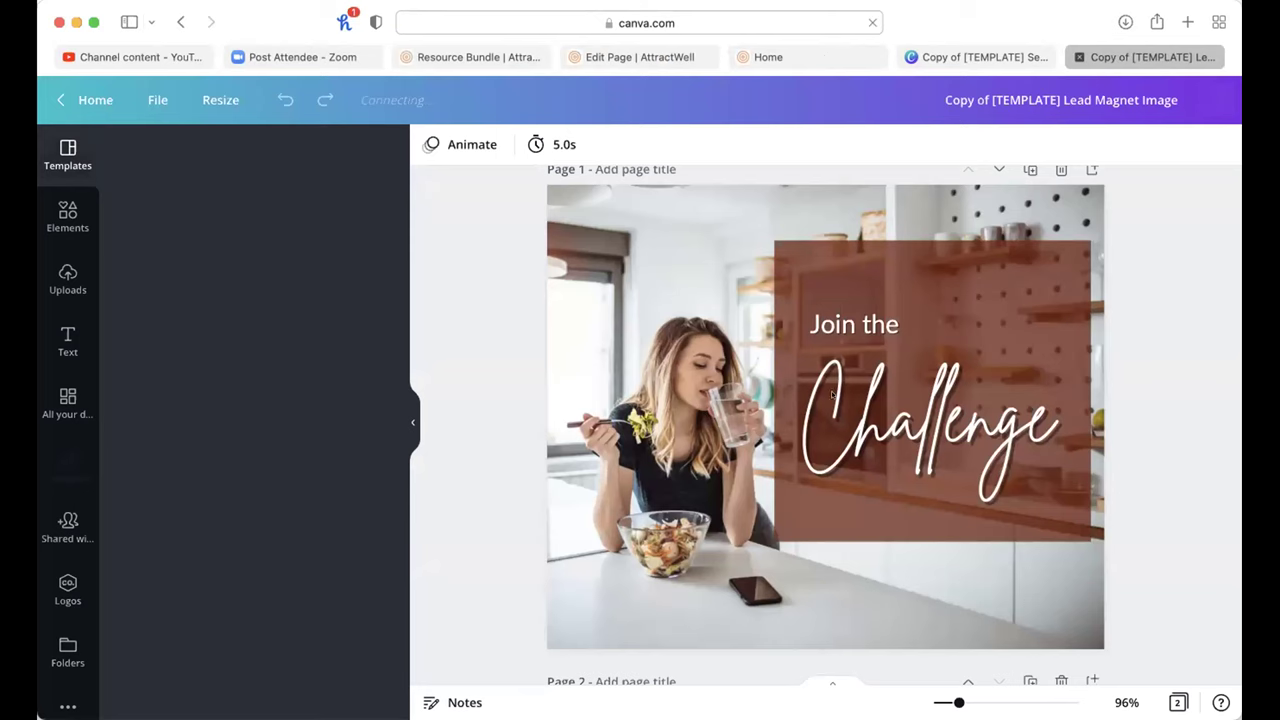
Step: Examine both pages of the lead magnet design and compare them with the image at the start of the published homepage
left_click(832, 394)
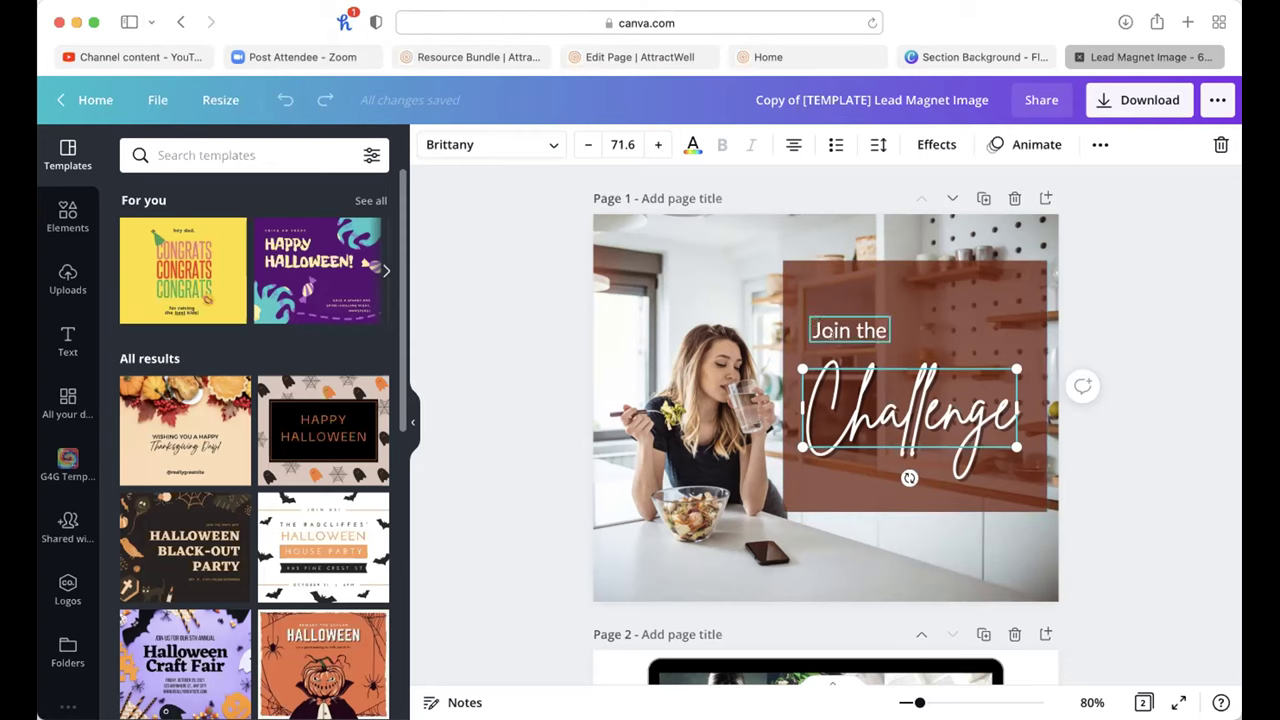
scroll(818, 297, "down", 5)
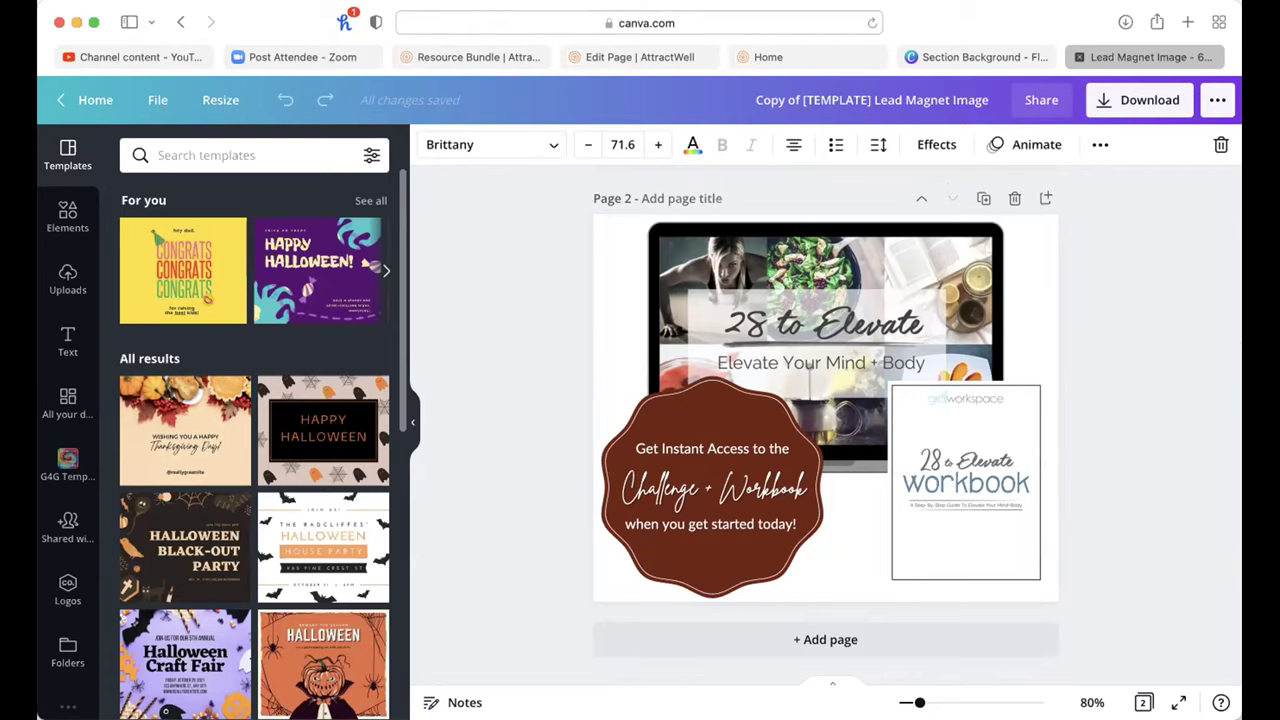
left_click(768, 57)
scroll(957, 371, "up", 10)
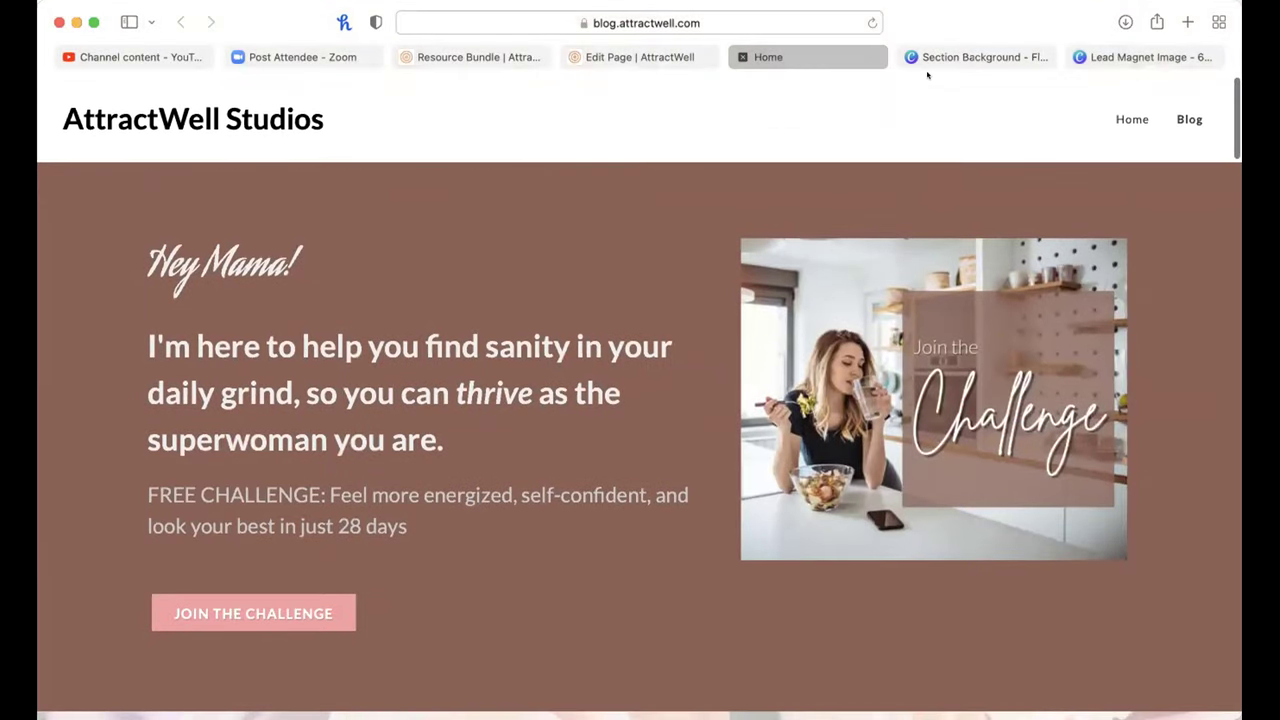
left_click(912, 57)
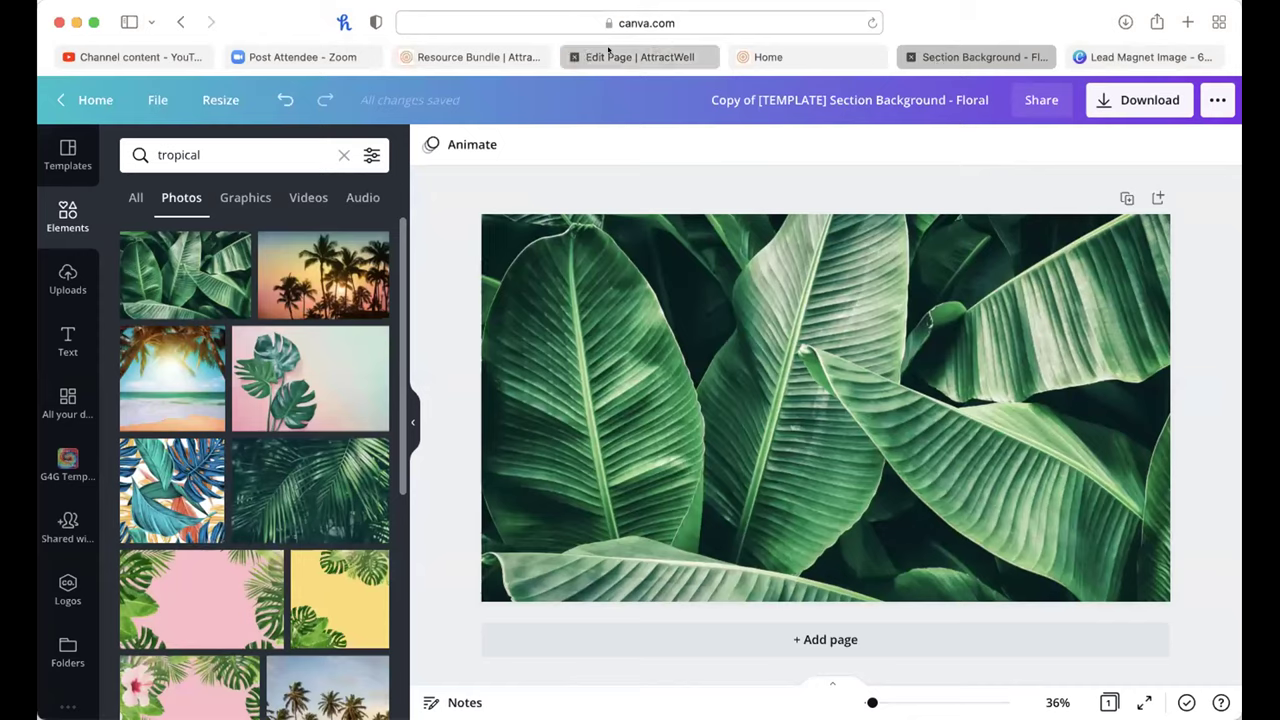
Step: Return to the AttractWell page editor, close the section settings, and review the page's title bar text, link path and sharing image choices
left_click(640, 57)
left_click(941, 129)
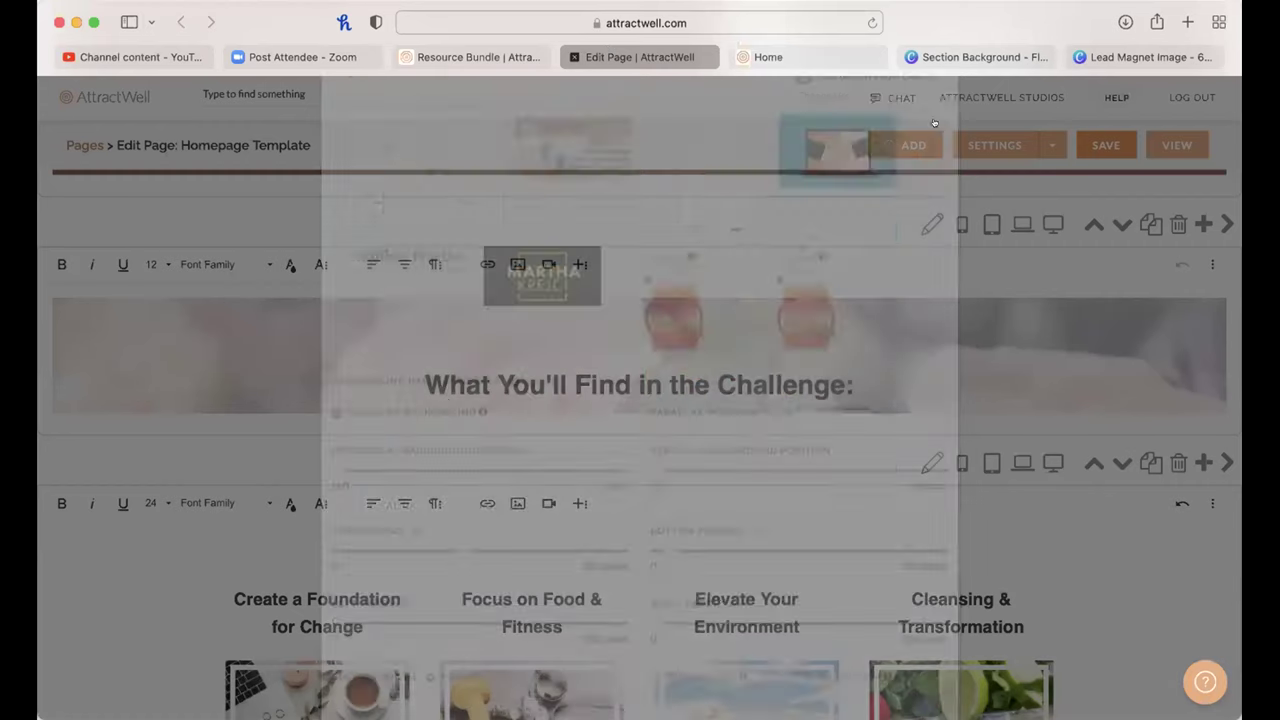
scroll(960, 300, "up", 5)
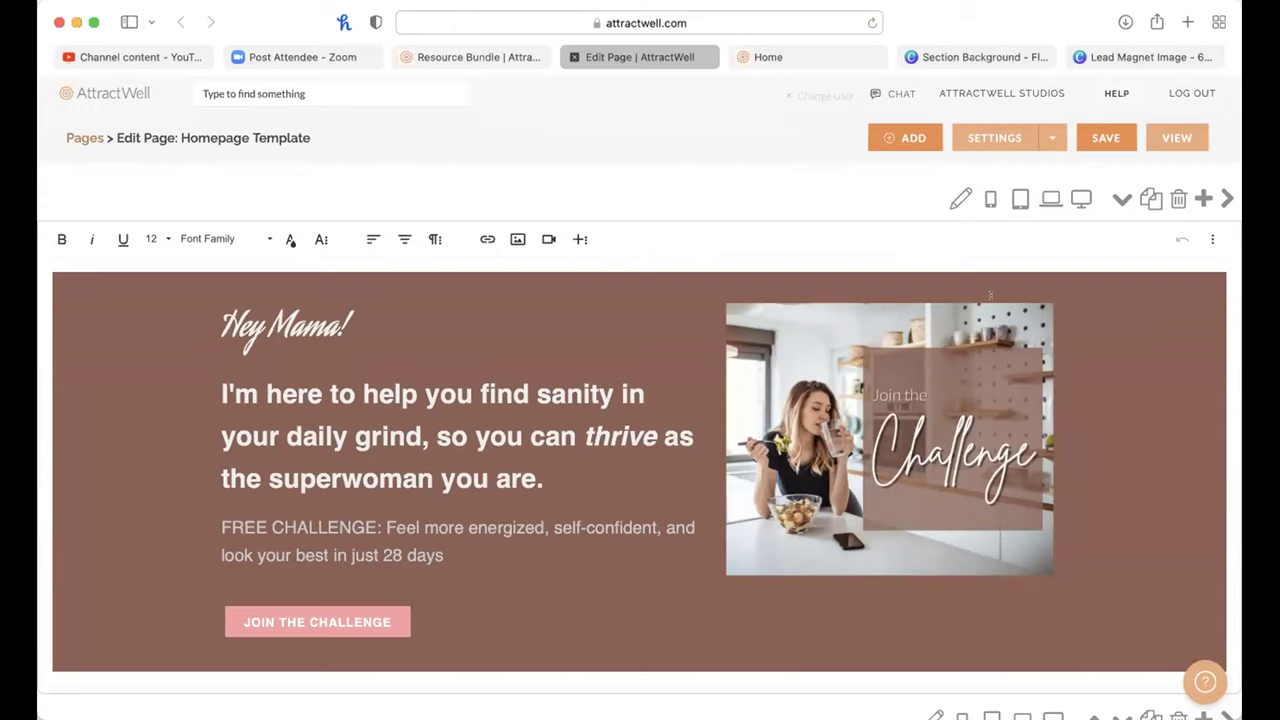
left_click(999, 136)
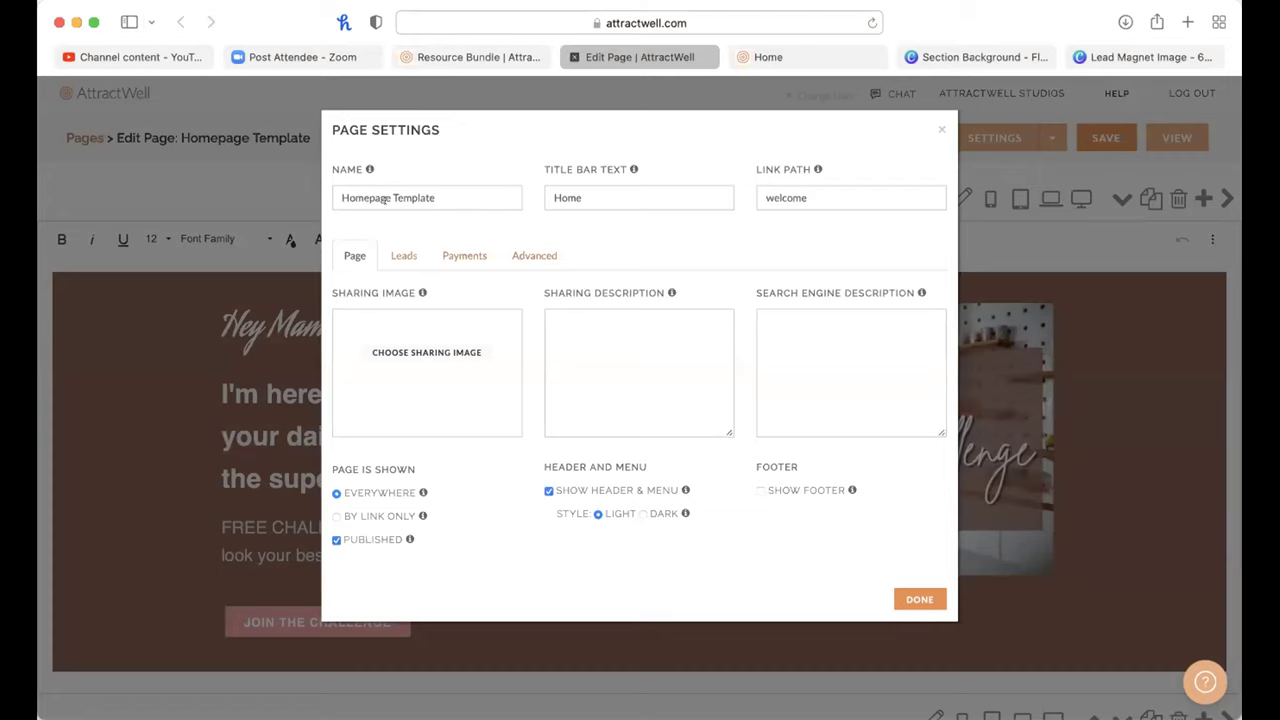
left_click(566, 198)
left_click(824, 198)
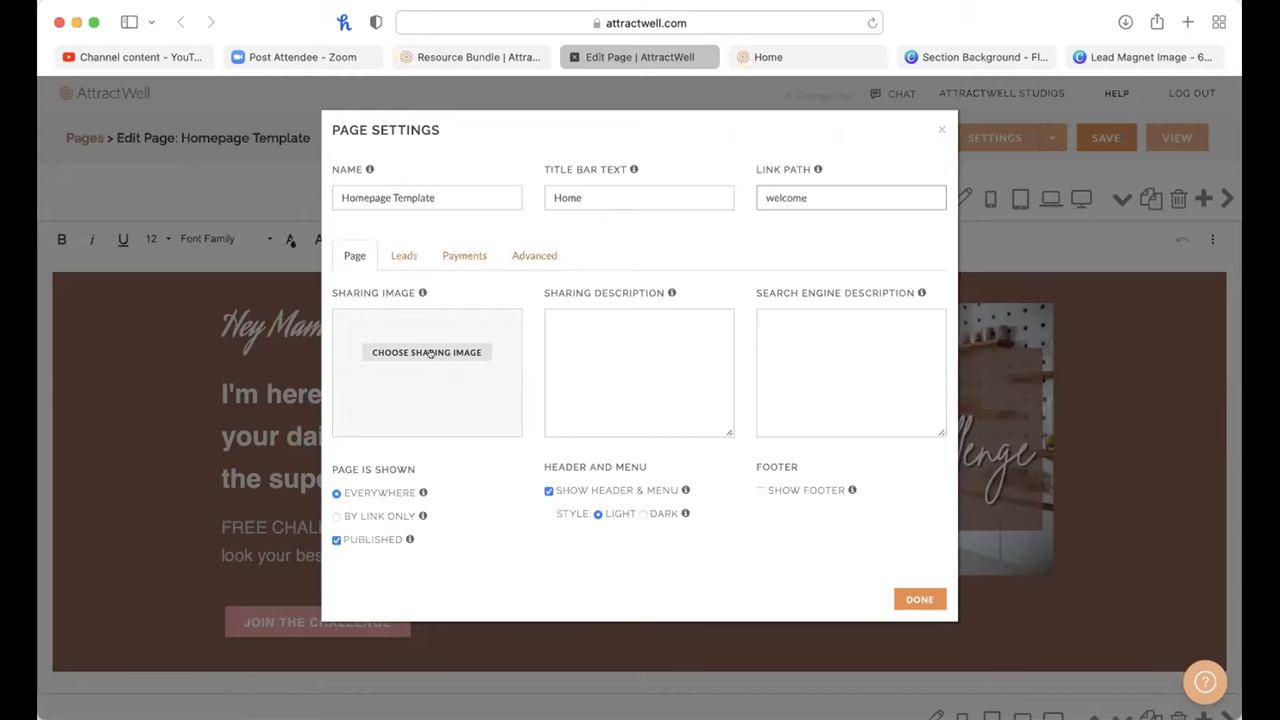
mouse_move(408, 288)
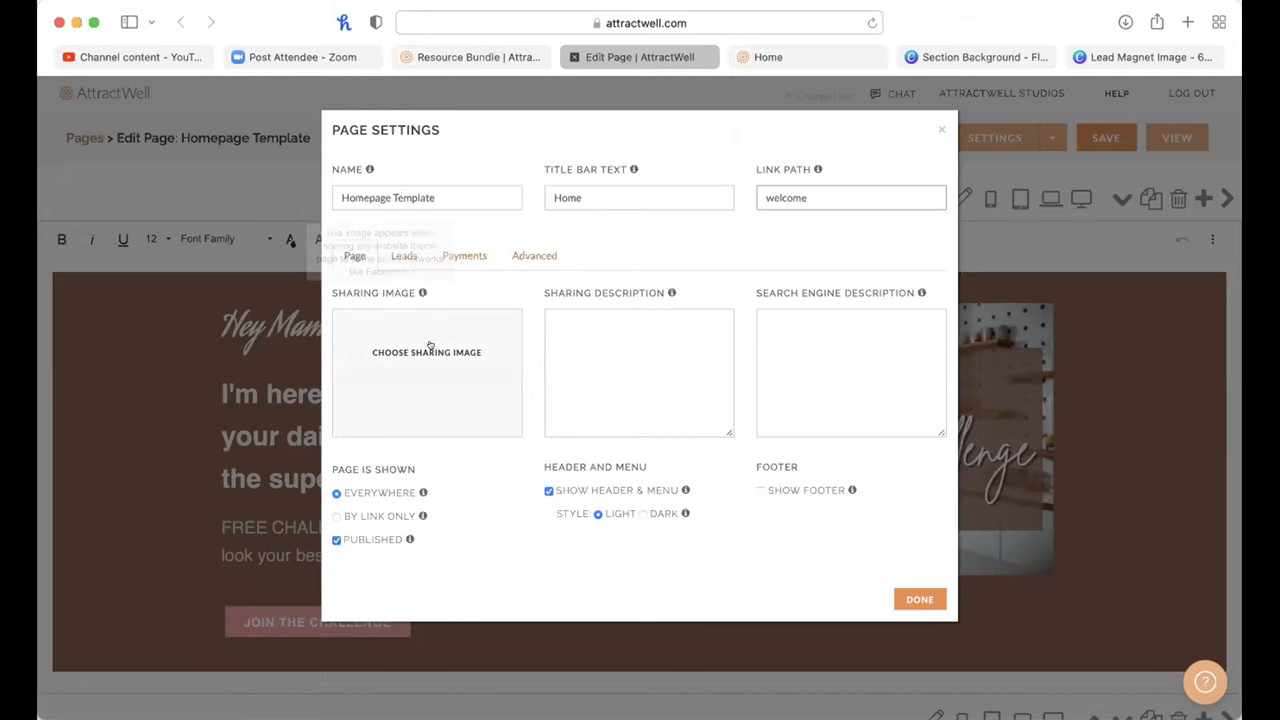
left_click(428, 353)
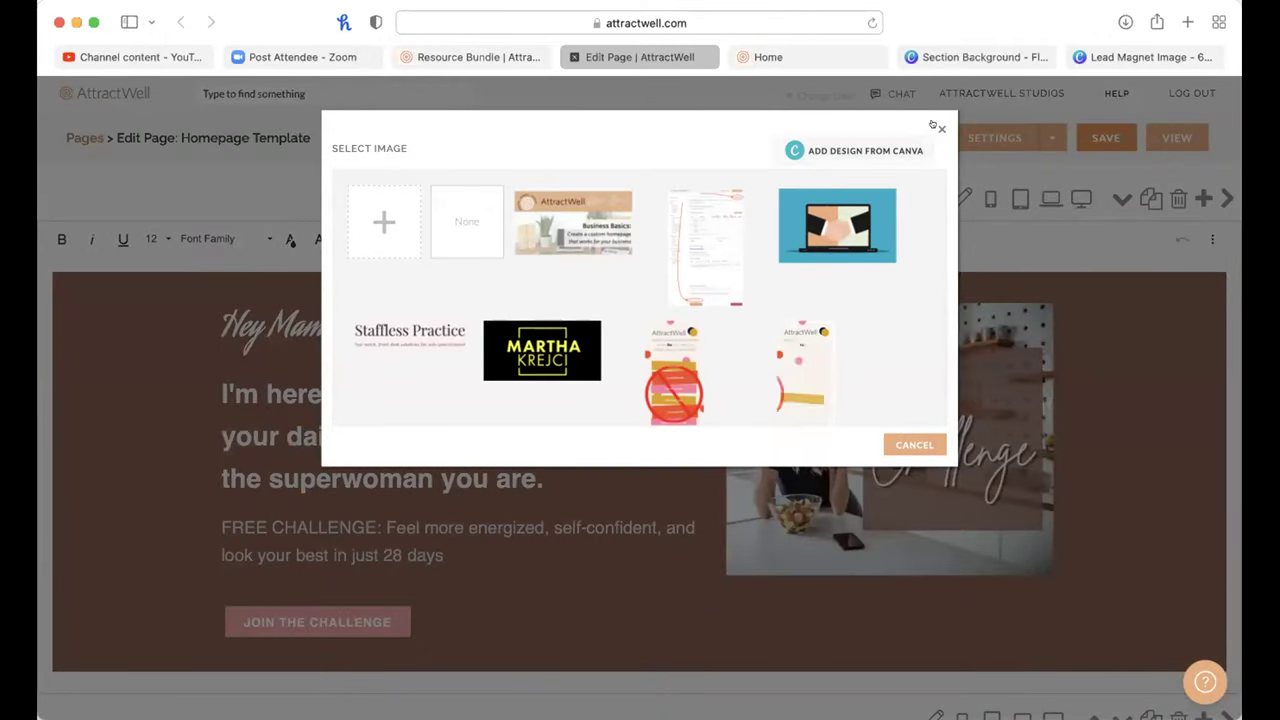
left_click(940, 129)
Step: Turn on Show Footer with the Dark style in the page settings
left_click(973, 133)
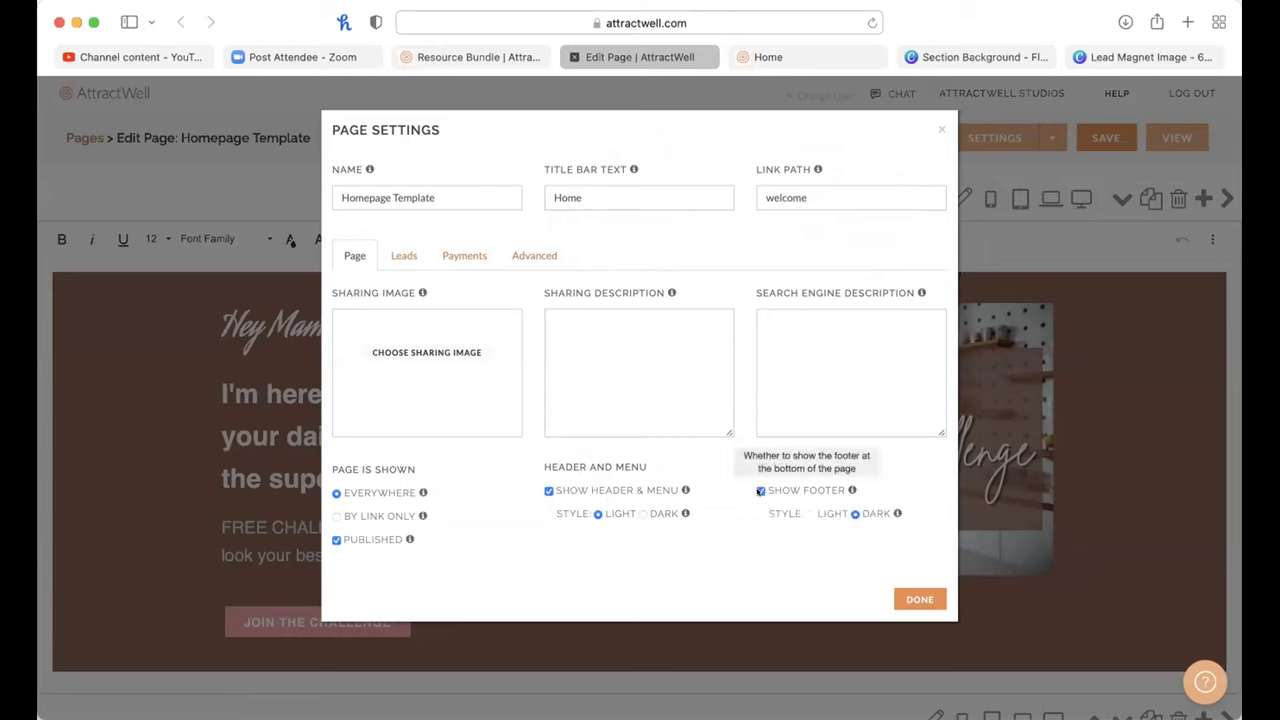
left_click(926, 598)
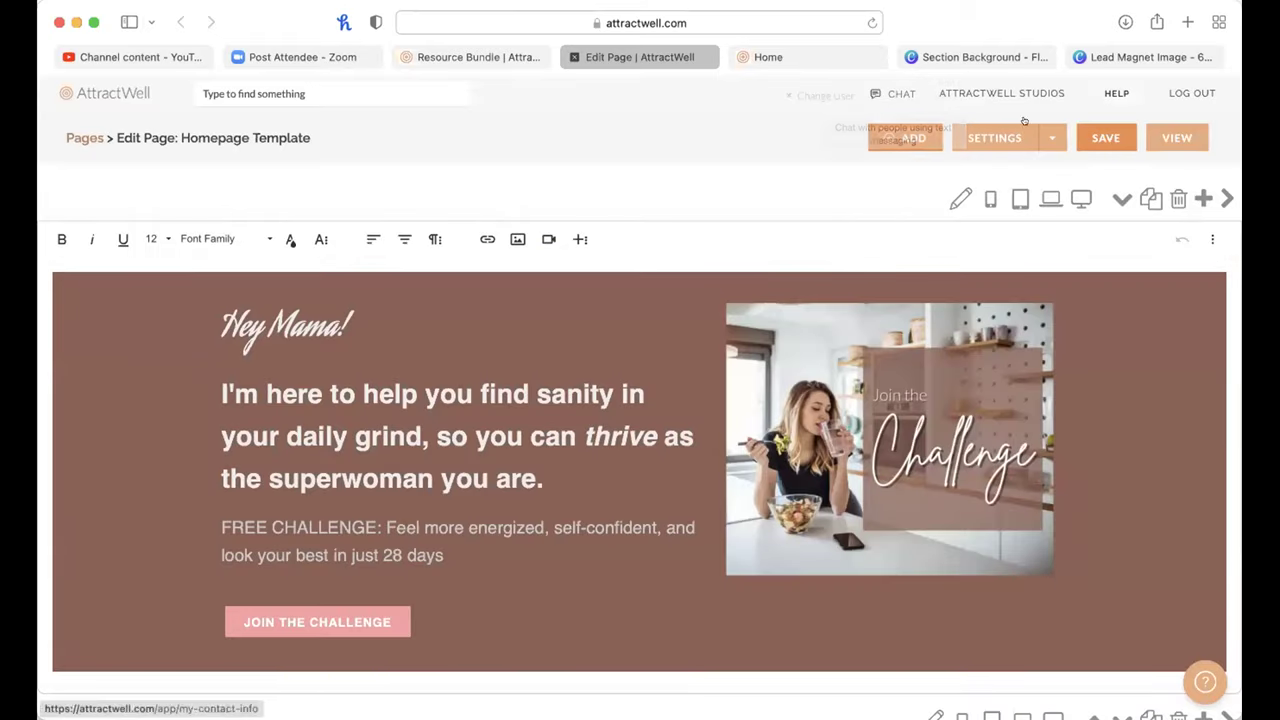
Step: Review the page's lead capture message and form fields in the Leads settings, and close the settings without changes
left_click(988, 135)
left_click(402, 257)
scroll(651, 530, "down", 10)
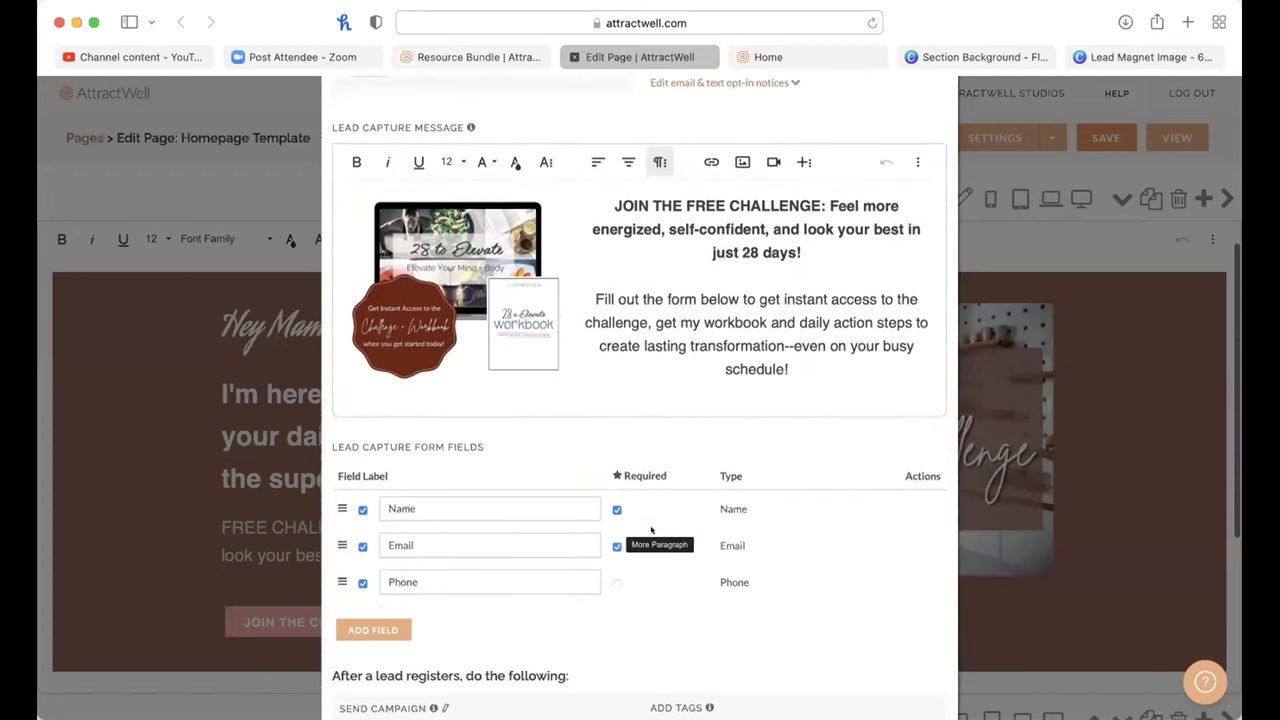
scroll(651, 530, "up", 10)
key("Escape")
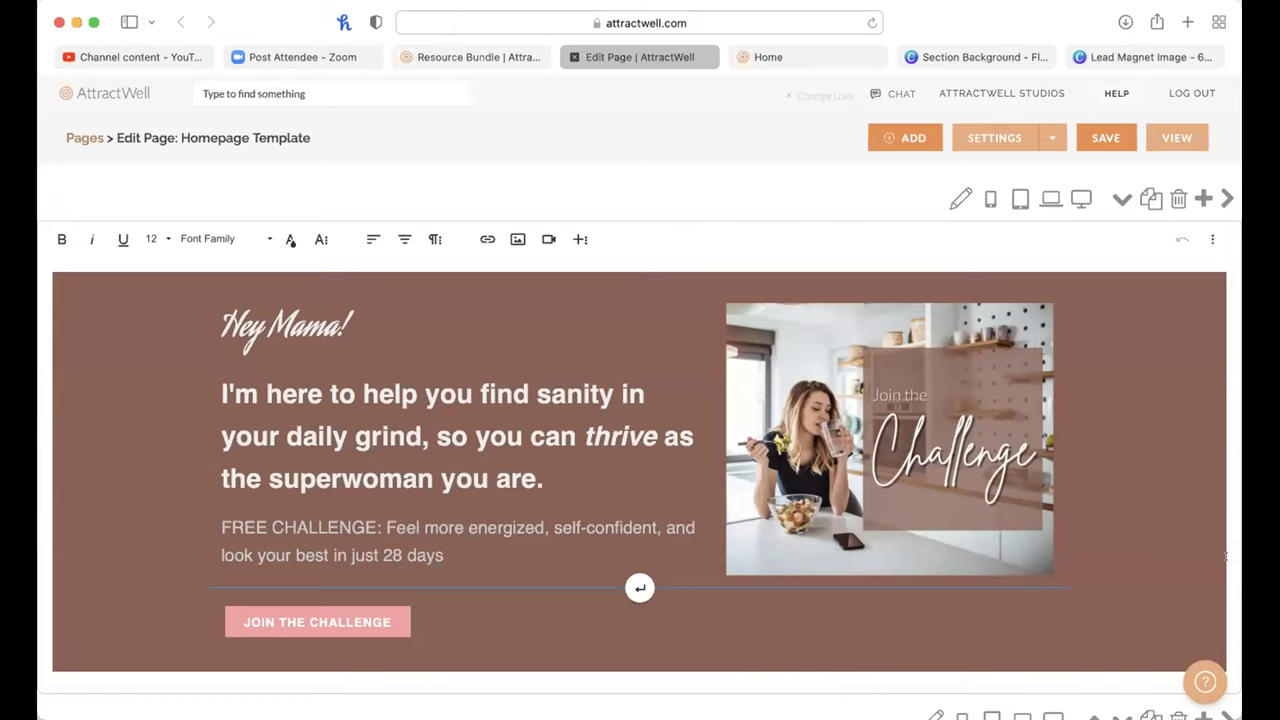
scroll(1157, 543, "down", 2)
scroll(1161, 544, "up", 1)
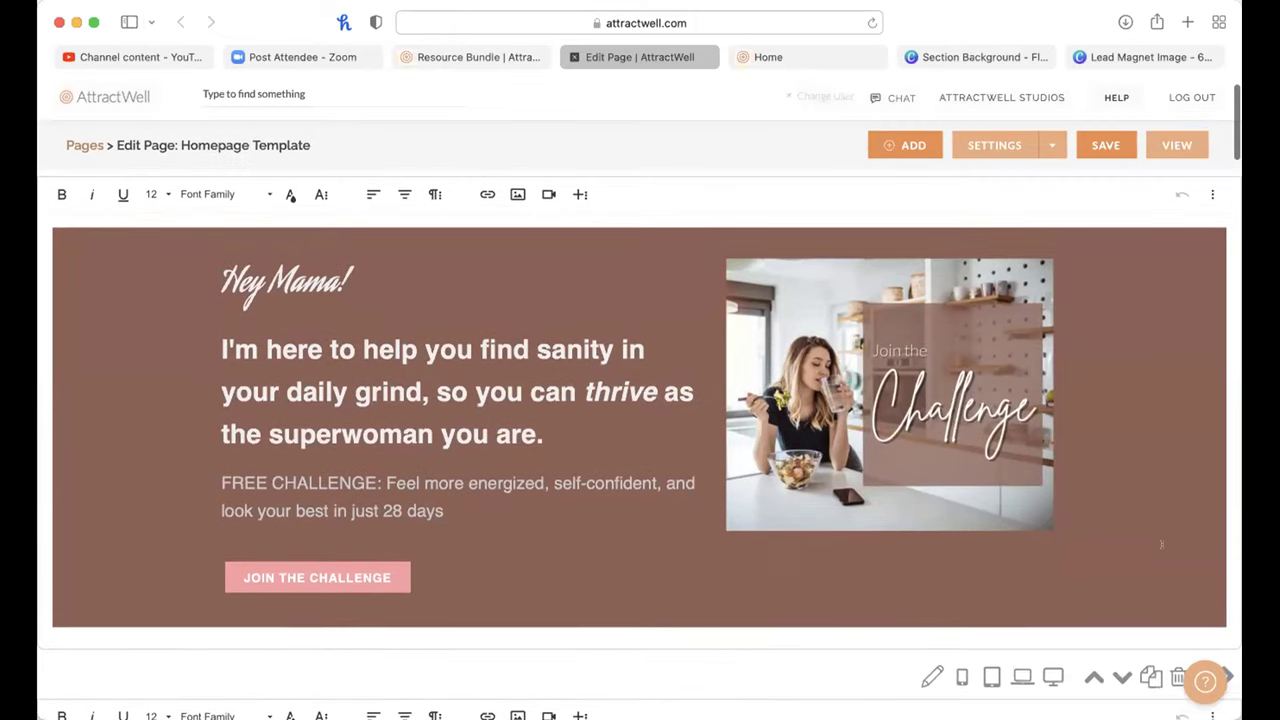
left_click(1161, 487)
scroll(1161, 487, "up", 1)
scroll(1150, 455, "down", 1)
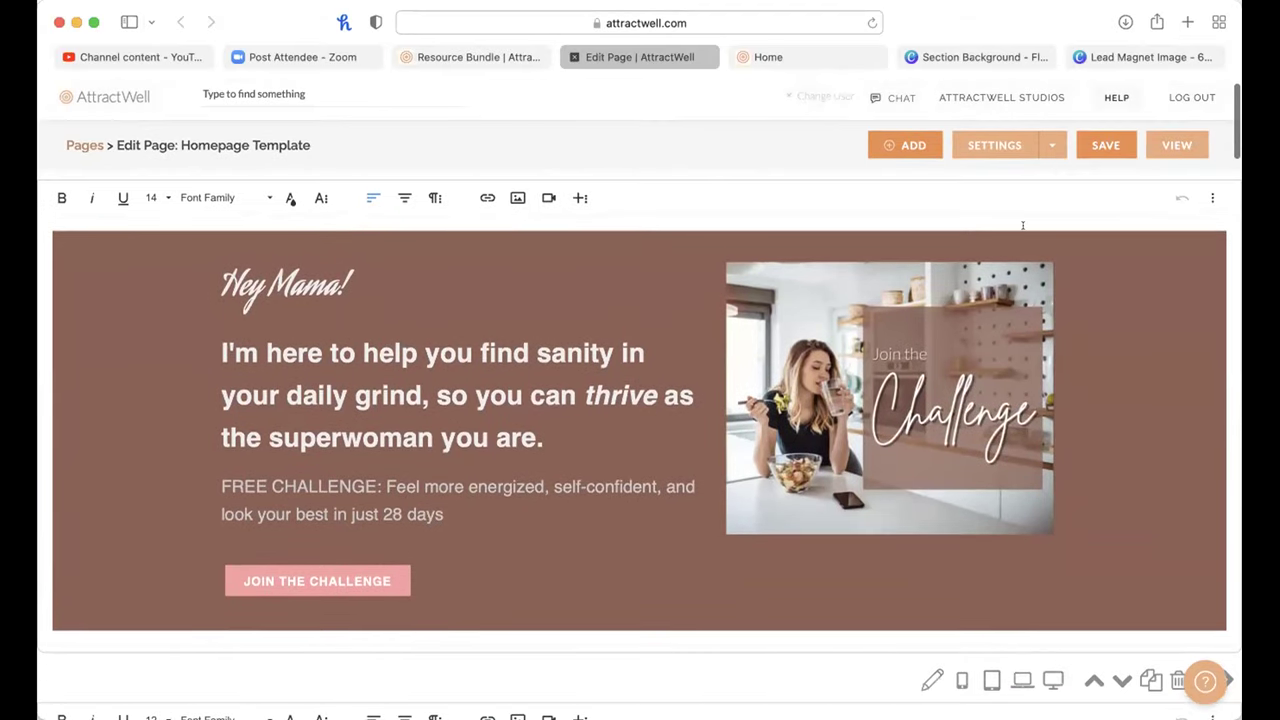
scroll(1130, 418, "up", 1)
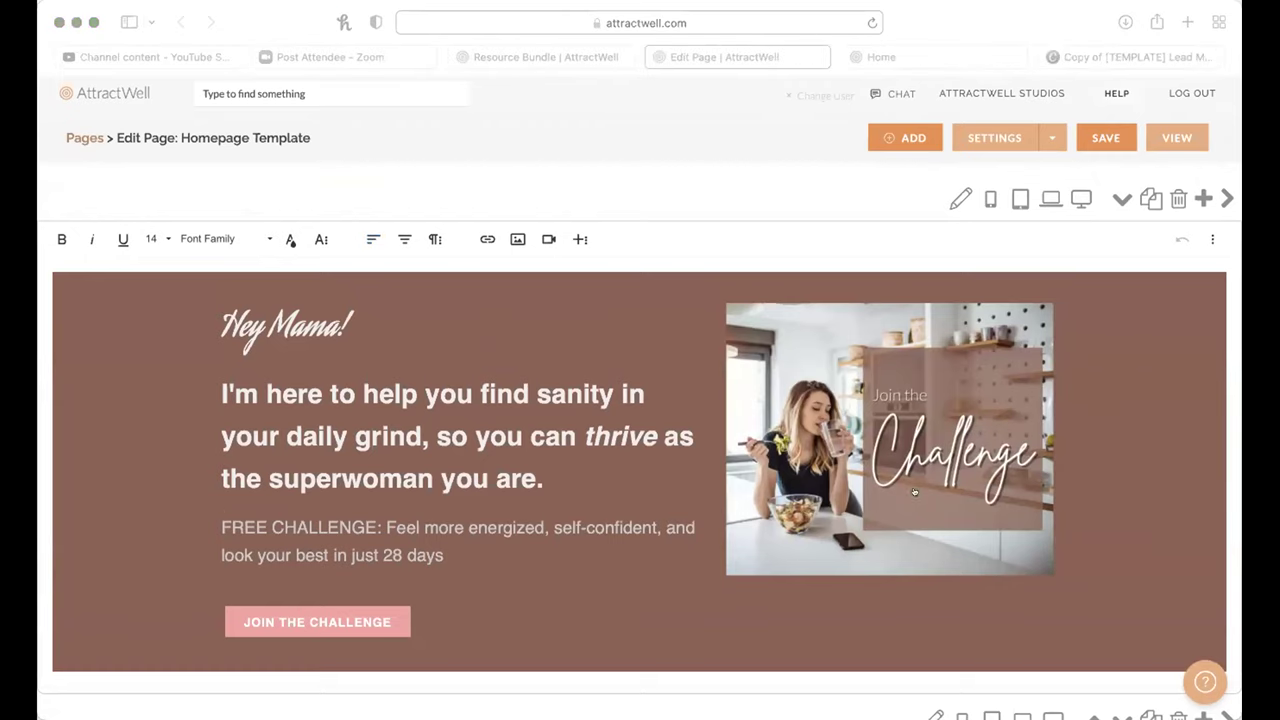
Step: Set the background color of the "Hey Mama!" section to hex 5B82DB
left_click(800, 213)
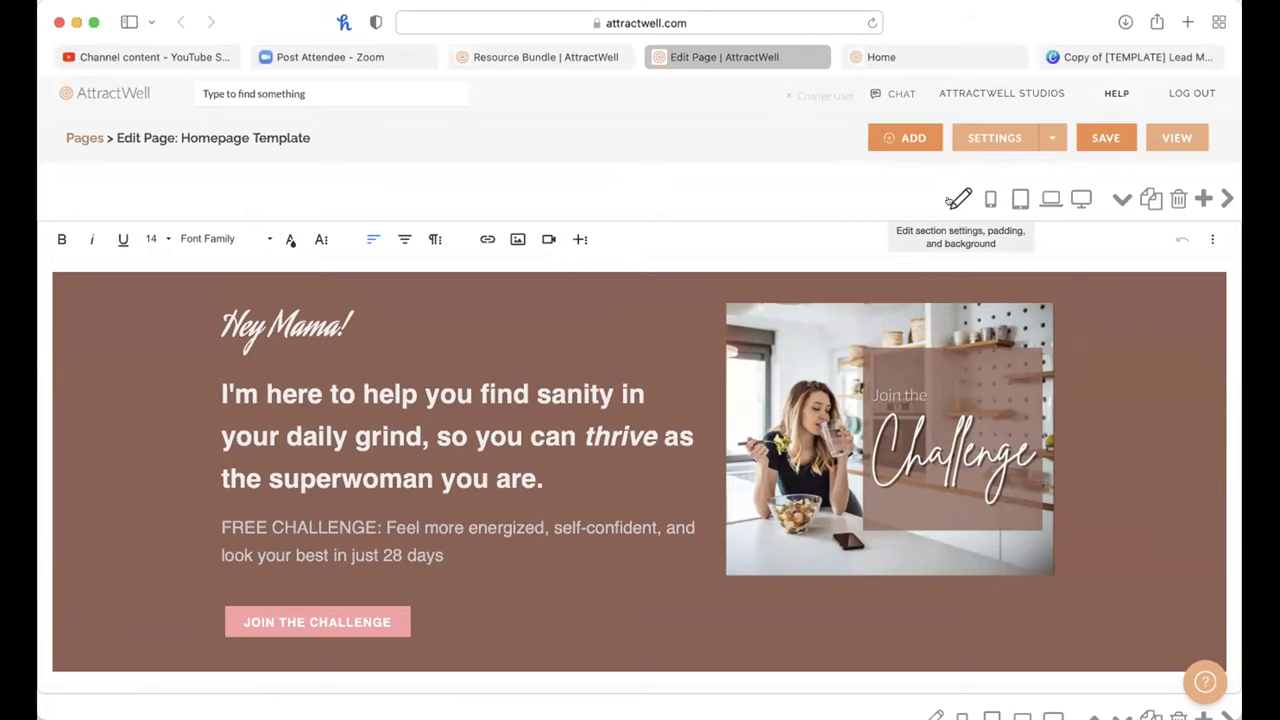
left_click(959, 196)
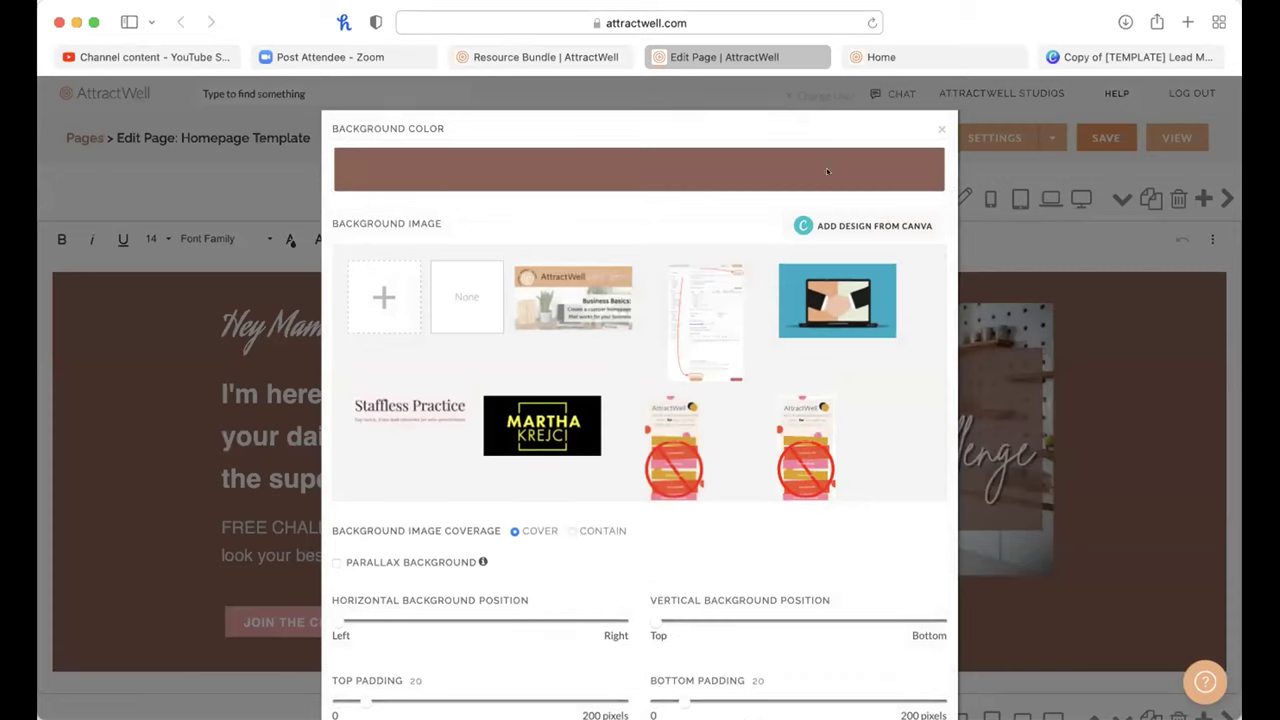
left_click(636, 169)
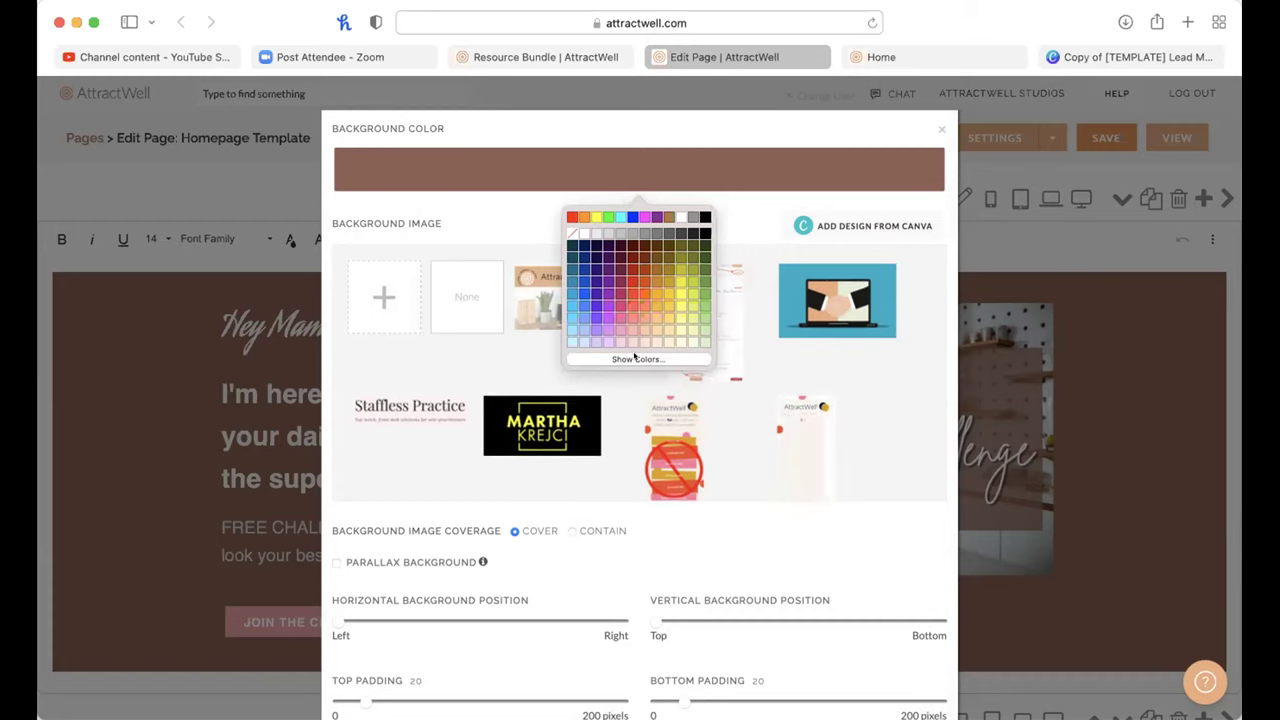
left_click(634, 358)
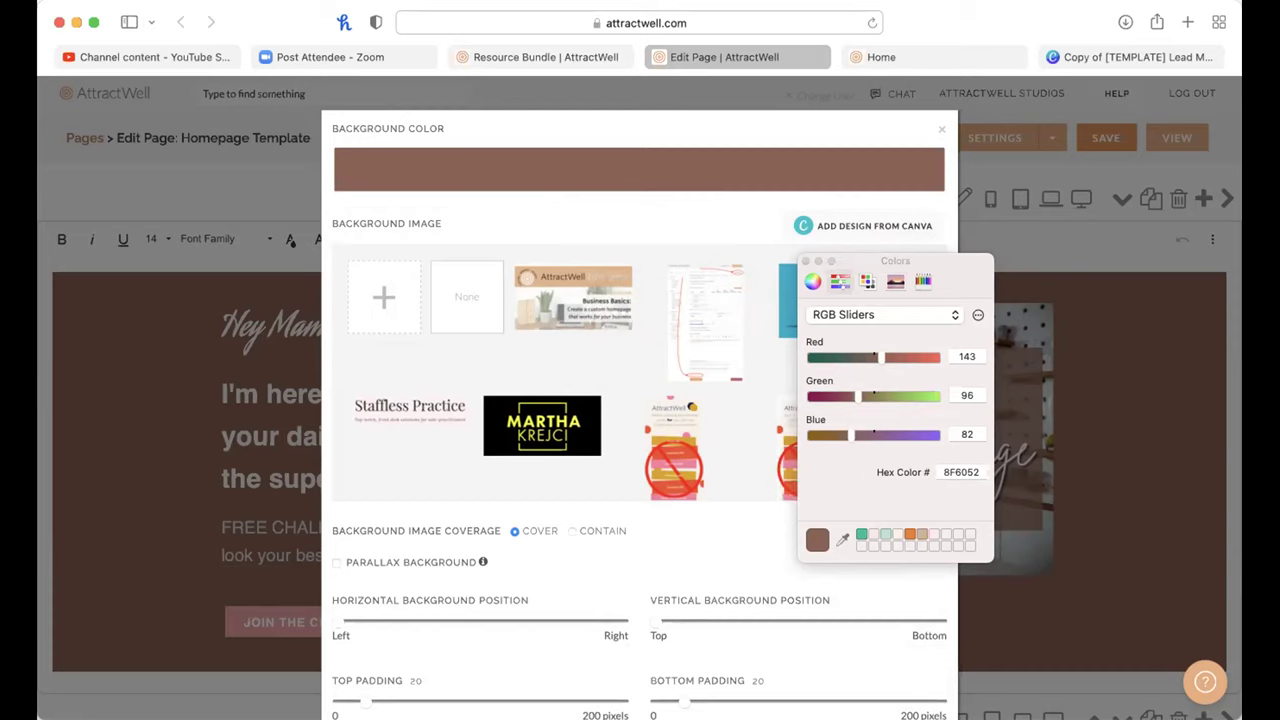
type("5B82DB")
key("Return")
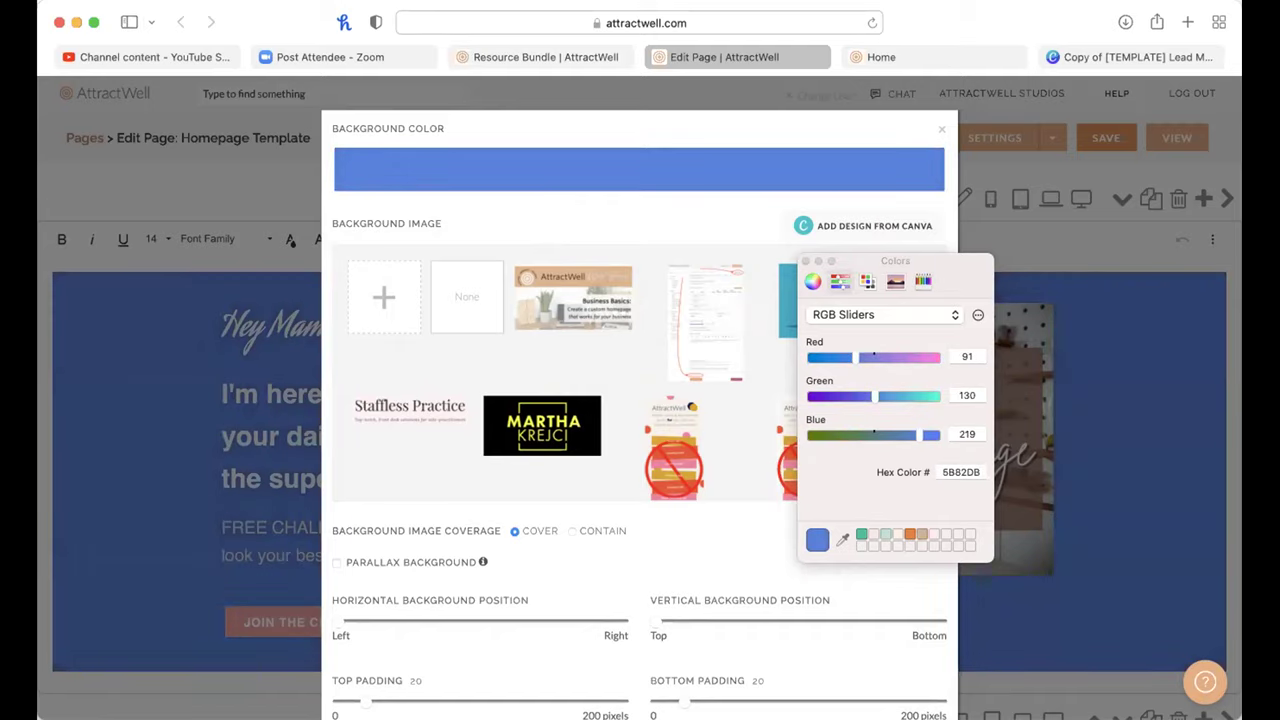
Step: Set the background color of the "Hey Mama!" section to hex D7CBC2 and close the section settings
left_click(830, 545)
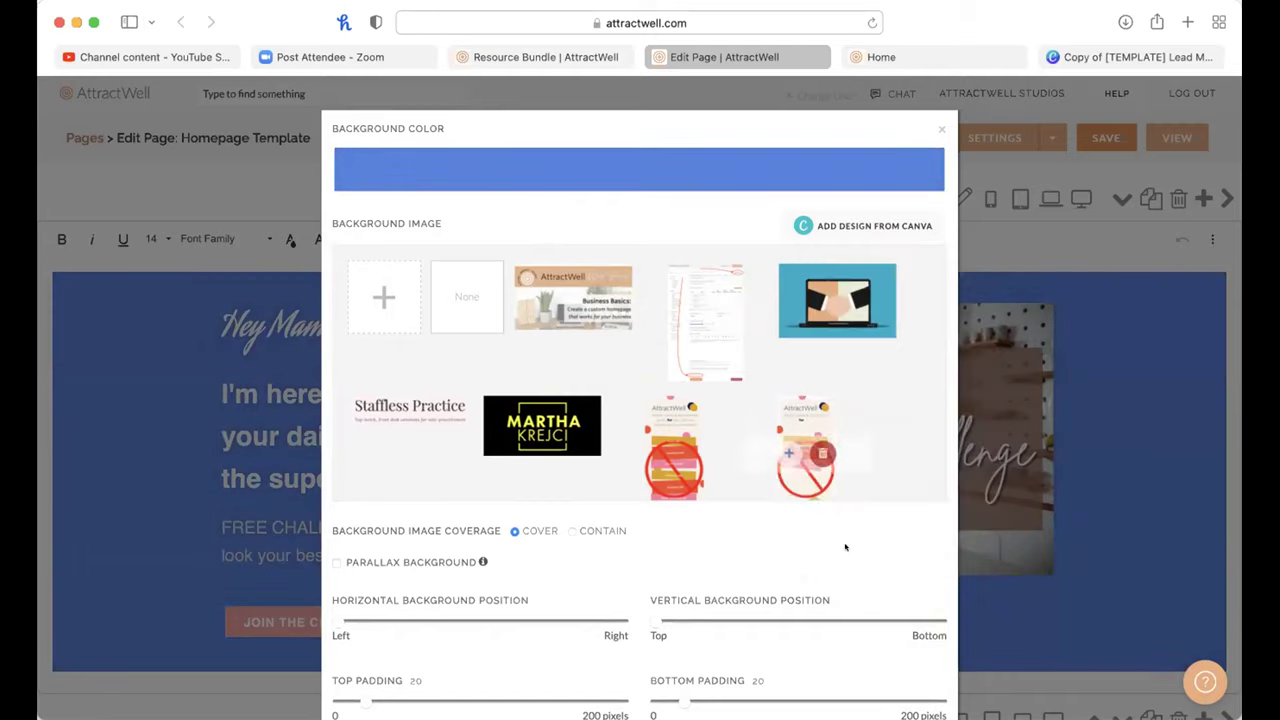
left_click(775, 162)
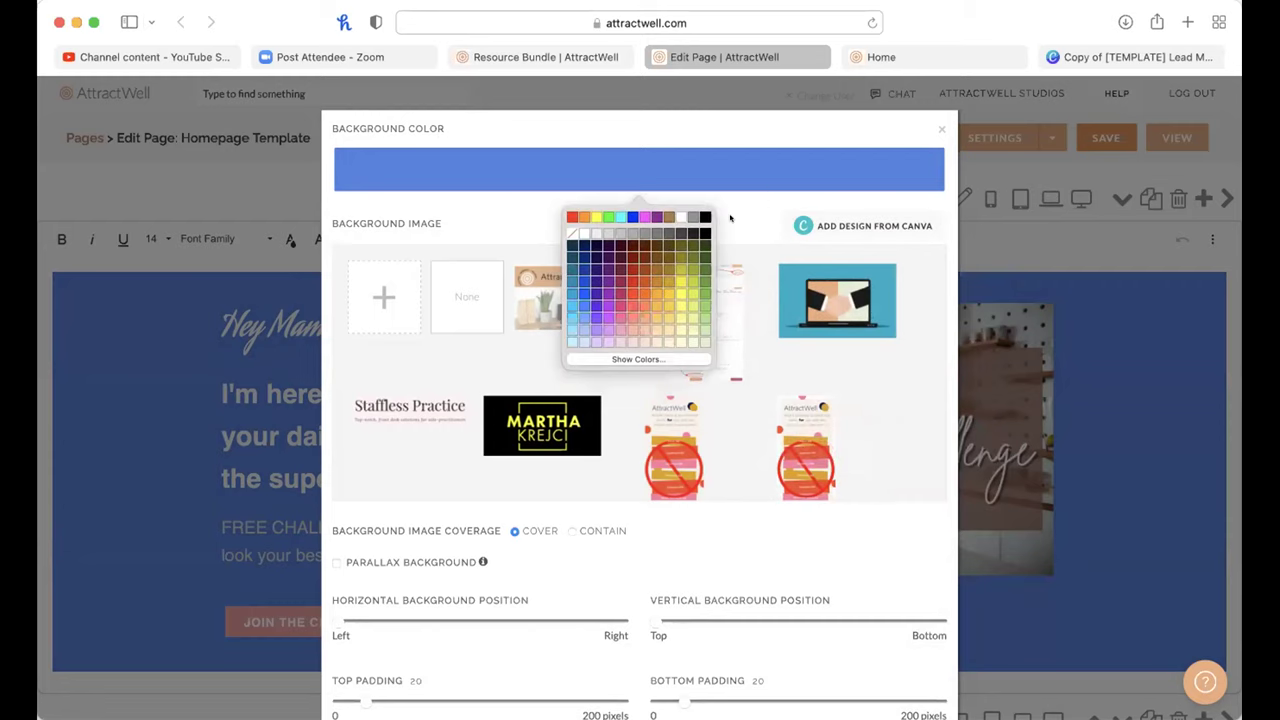
left_click(651, 357)
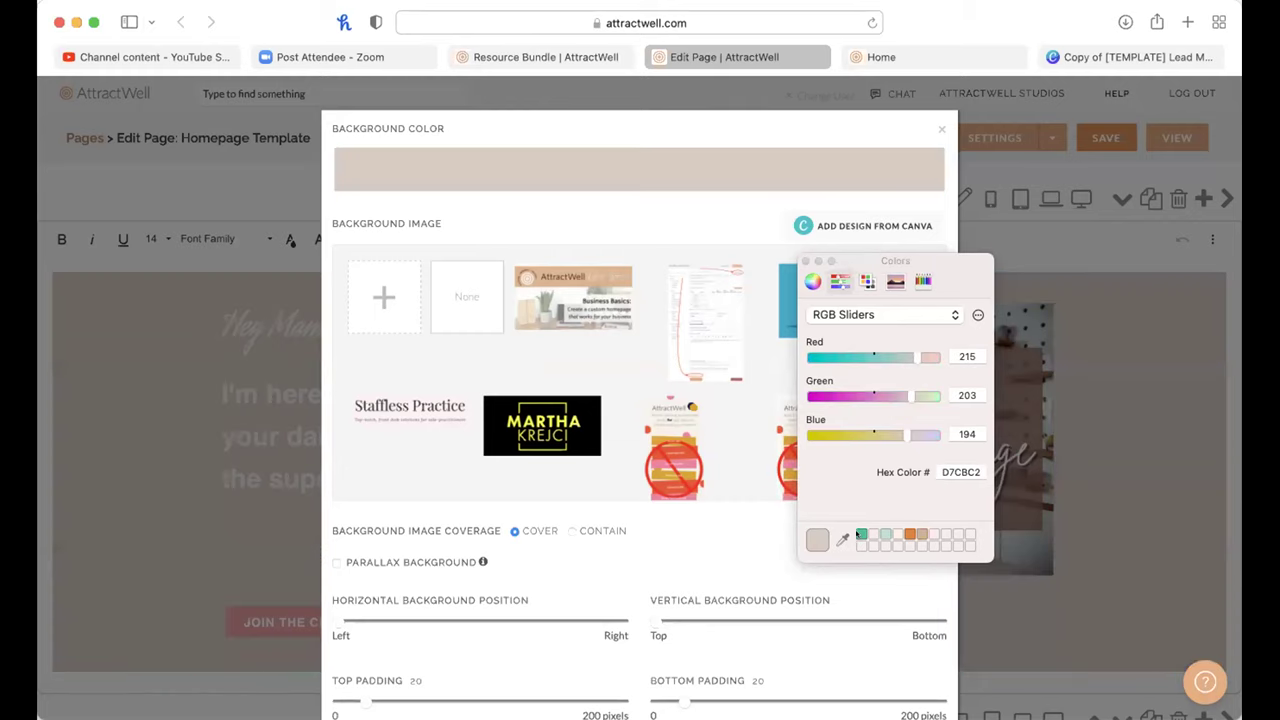
left_click(830, 588)
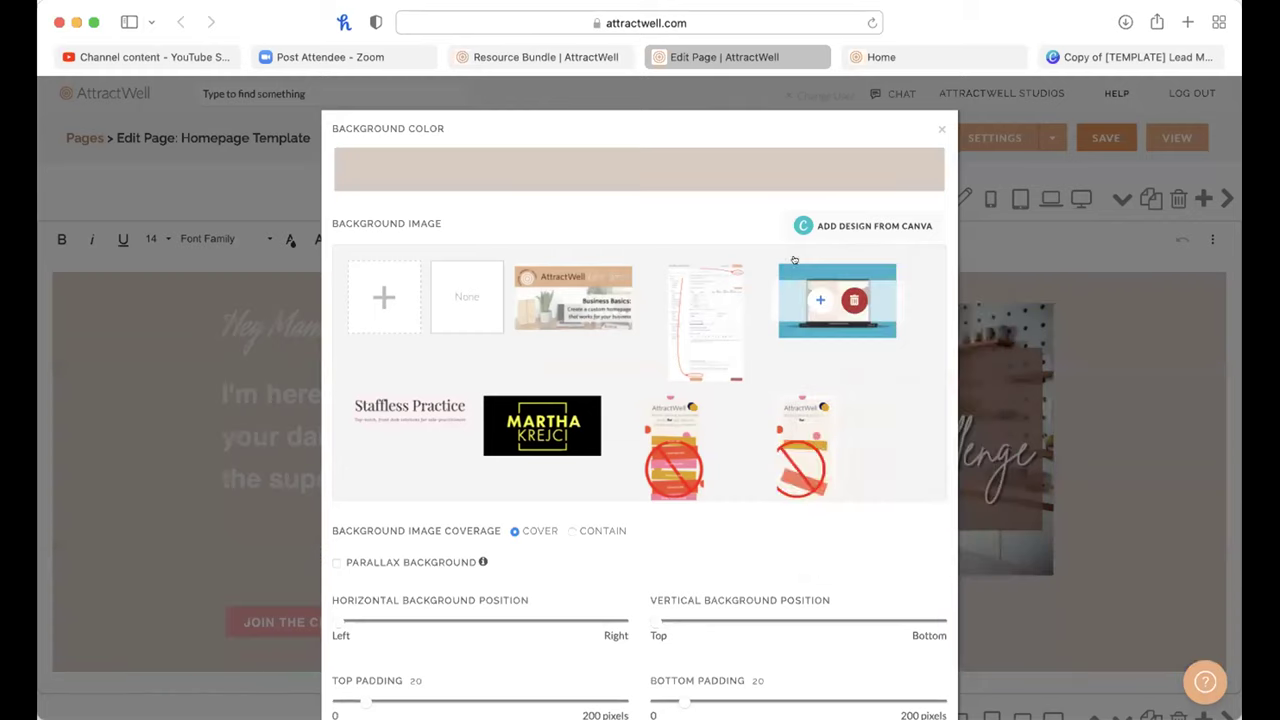
scroll(842, 601, "down", 5)
scroll(842, 601, "down", 3)
left_click(217, 434)
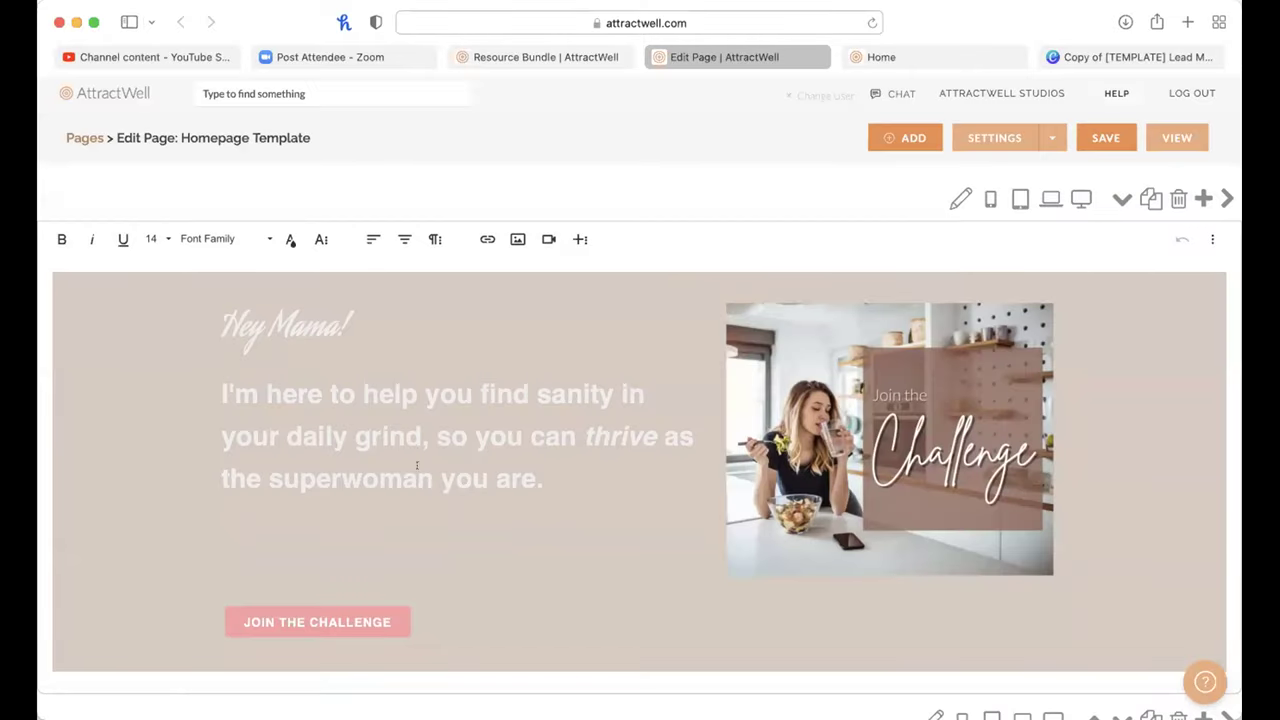
Step: Change the text color of the "FREE CHALLENGE" paragraph to the brown swatch
left_click_drag(444, 555, 262, 406)
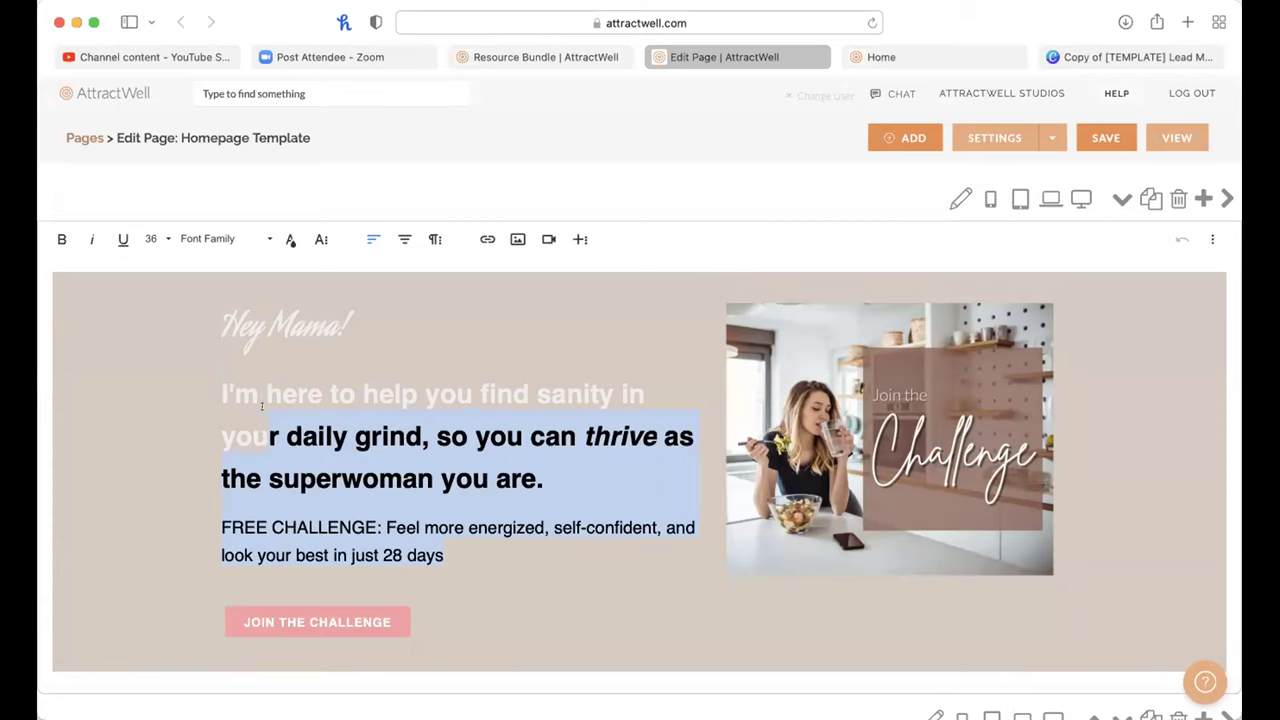
left_click(457, 463)
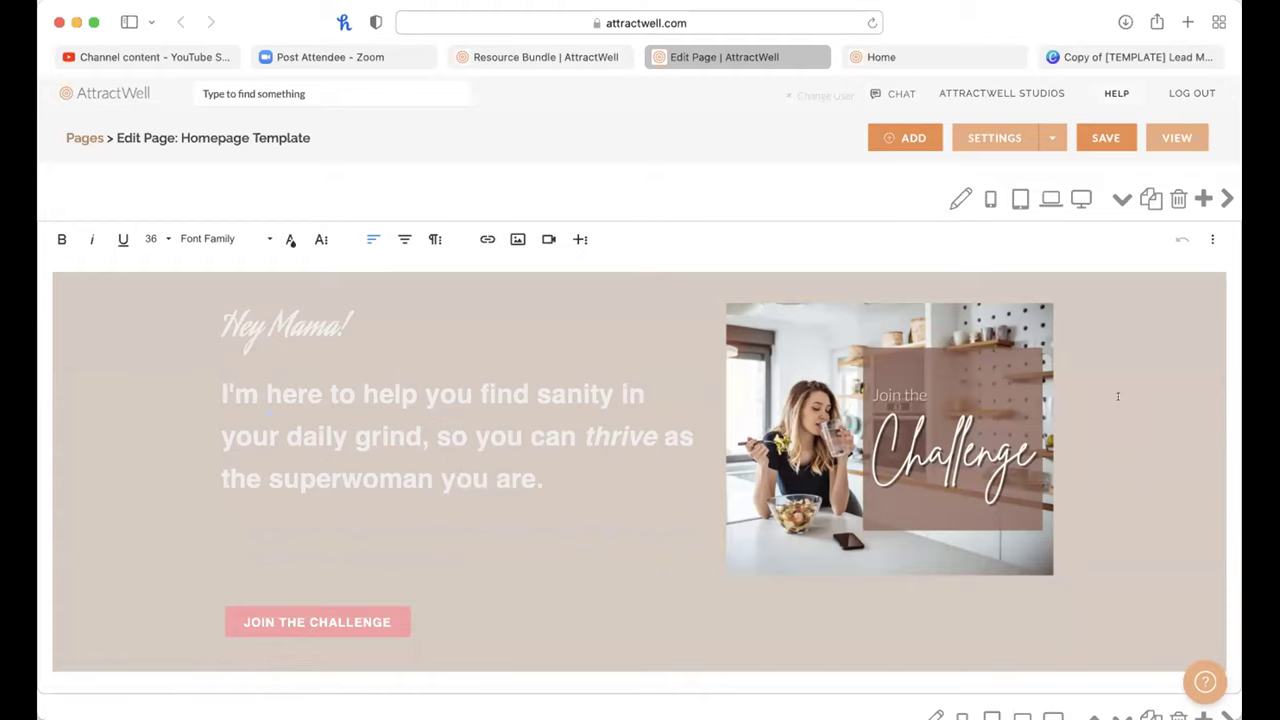
left_click_drag(209, 322, 220, 519)
left_click(443, 551)
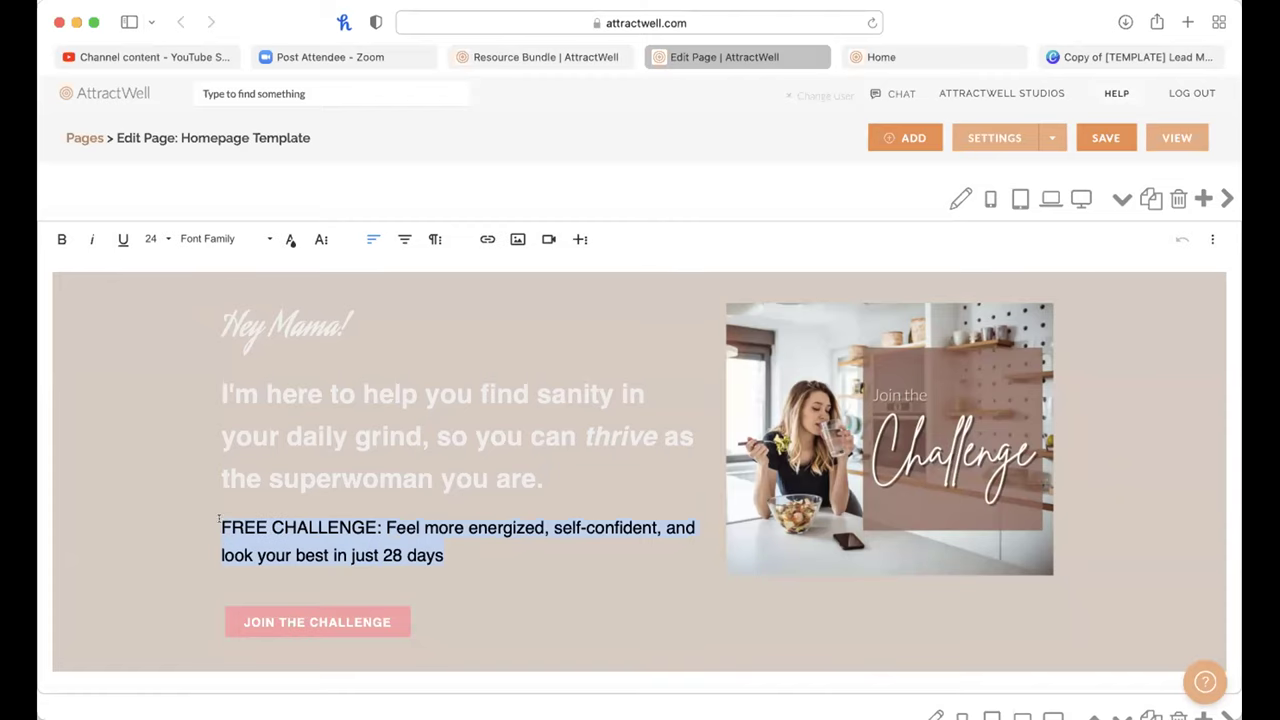
left_click(290, 240)
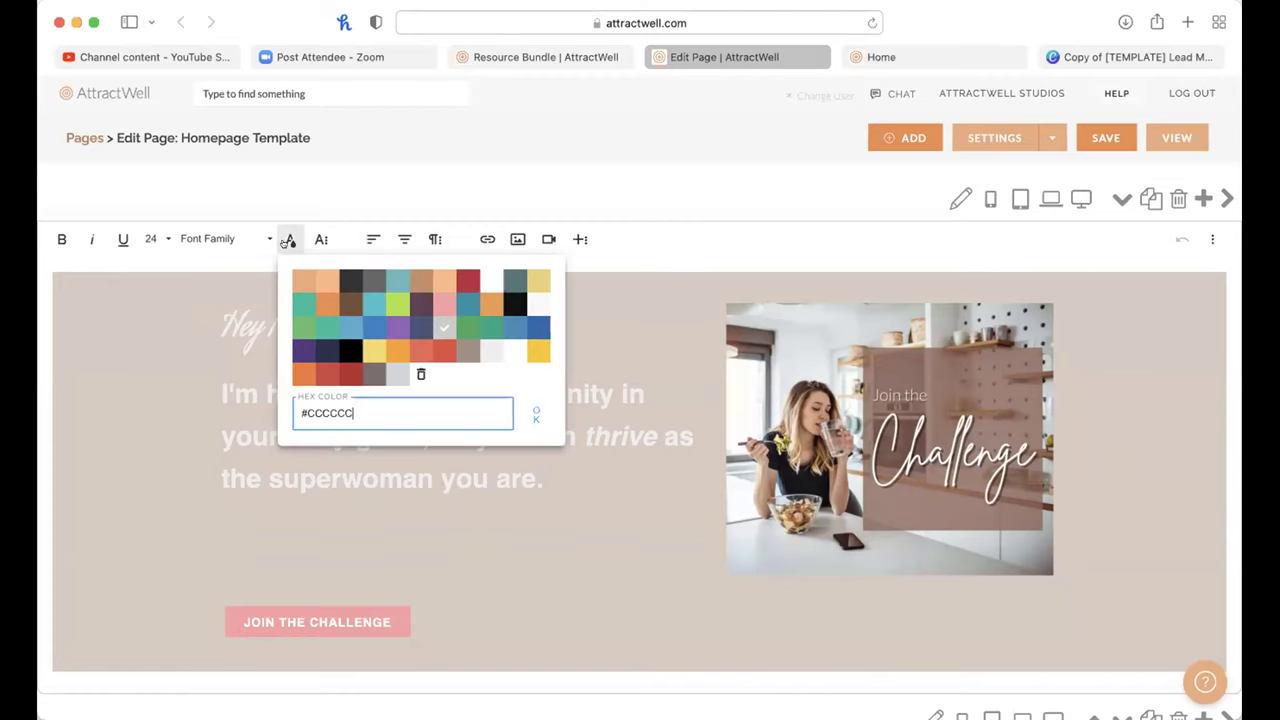
left_click(333, 304)
left_click(497, 575)
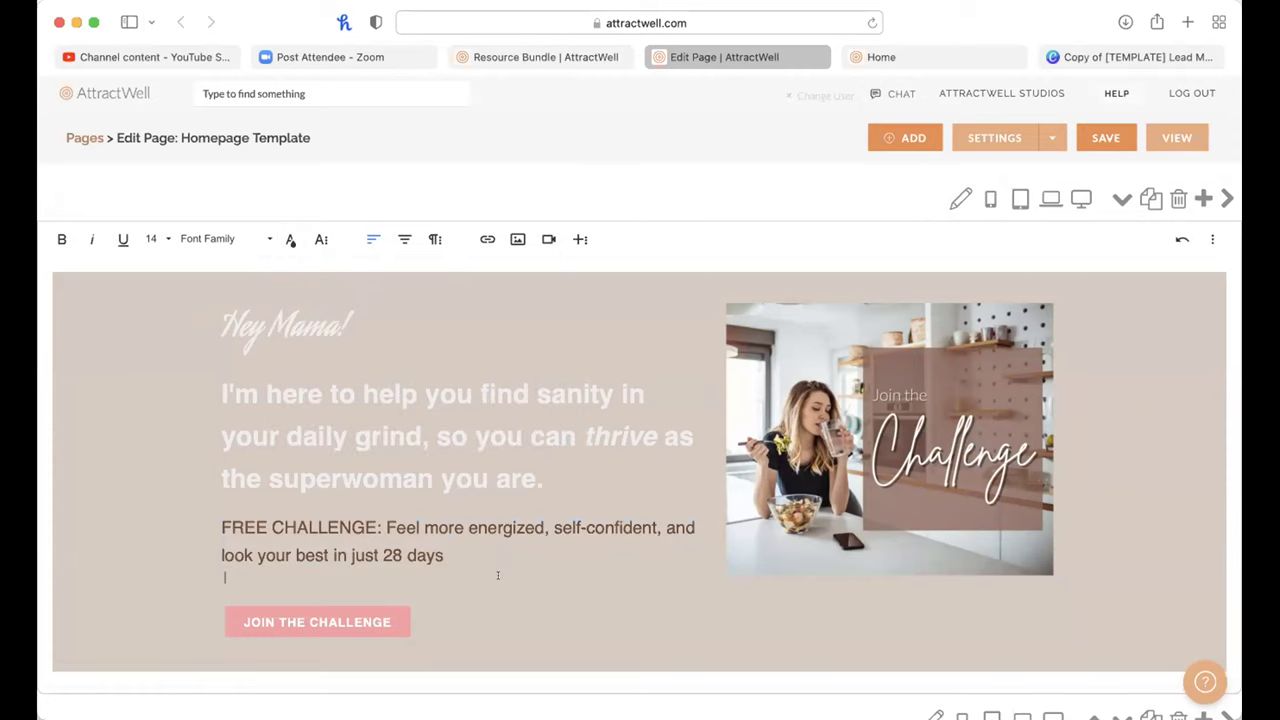
Step: Change the text color of the "Hey Mama!" heading and the "I'm here to help you" headline to dark charcoal
left_click_drag(544, 480, 222, 320)
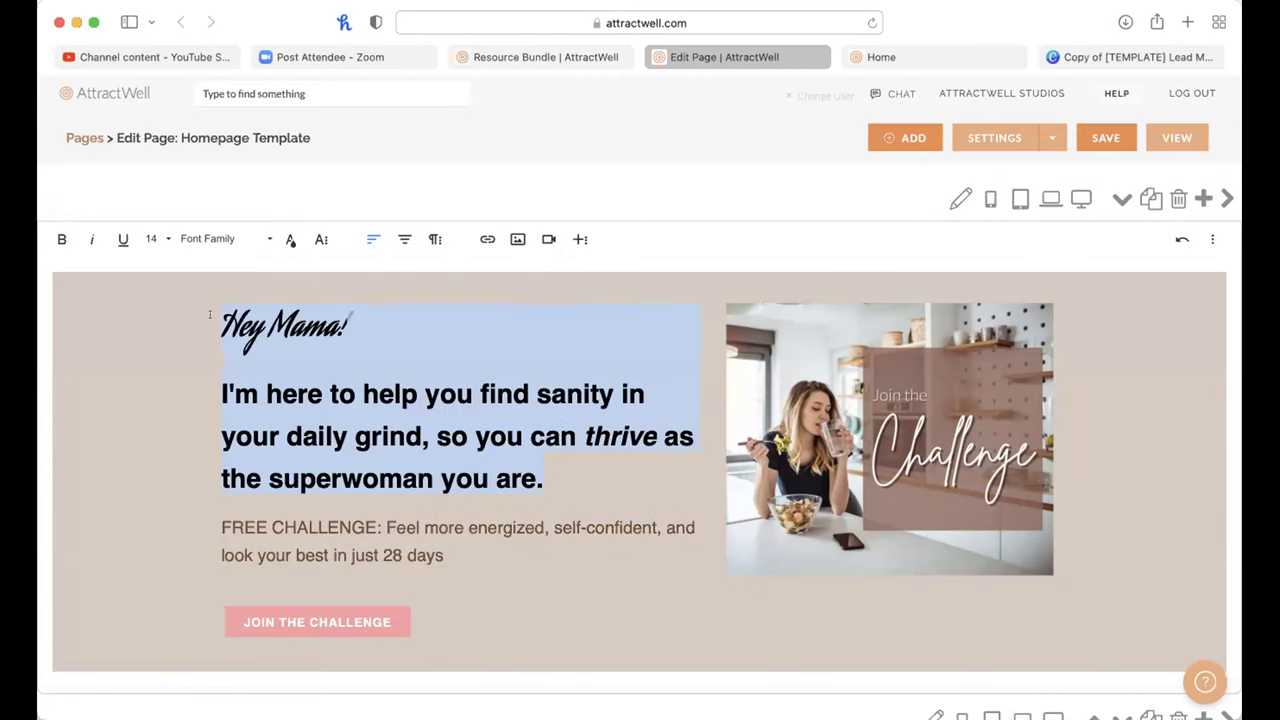
left_click(288, 241)
left_click(400, 414)
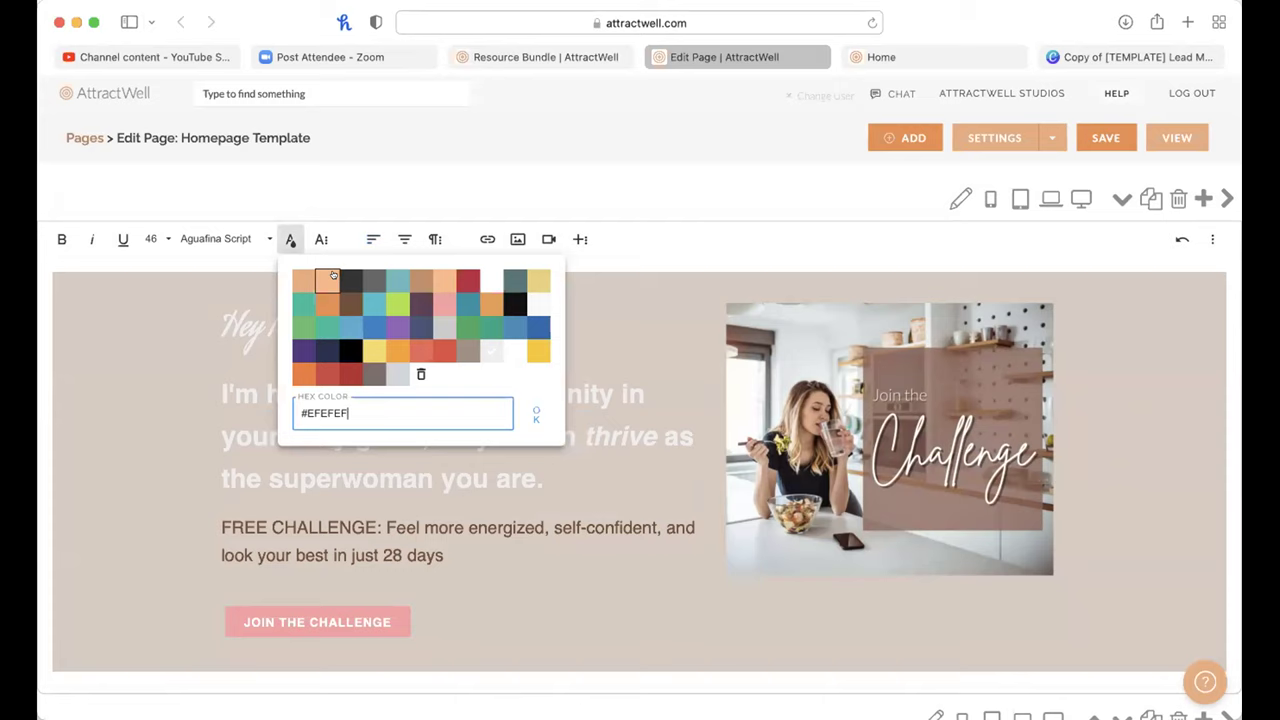
key("Escape")
left_click(536, 614)
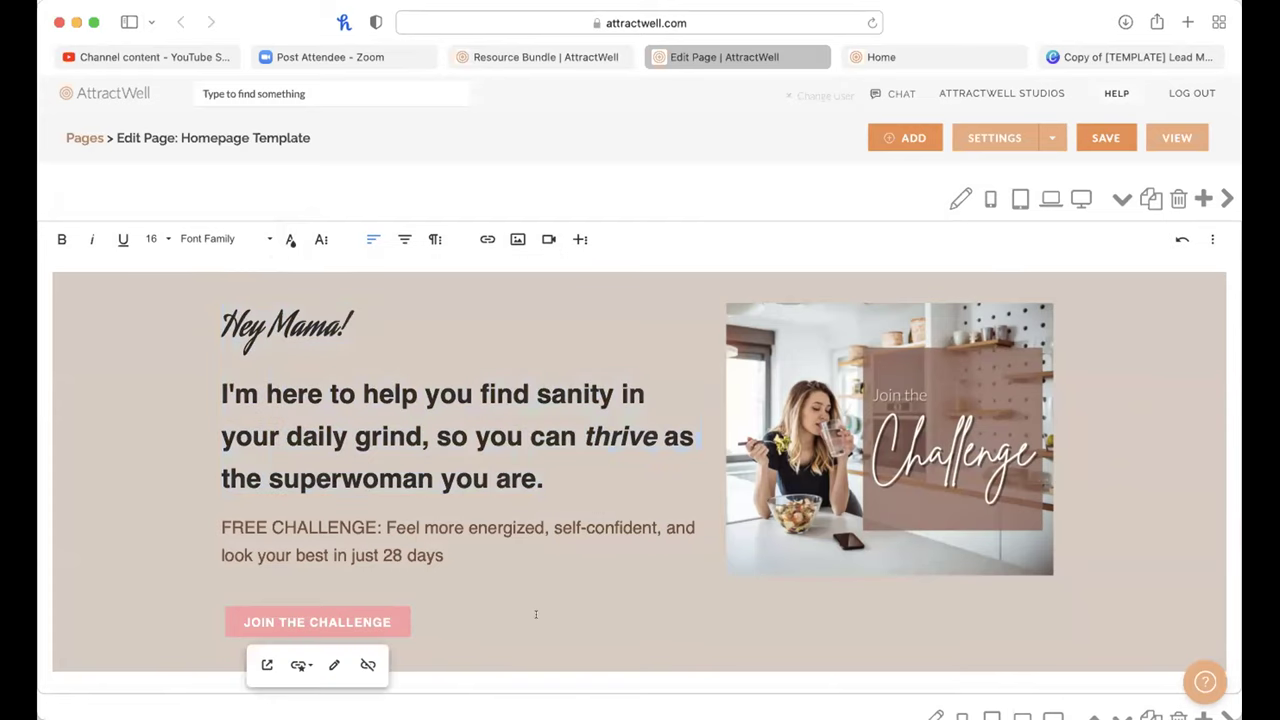
Step: Apply the Red link style to the "JOIN THE CHALLENGE" button
scroll(536, 614, "down", 2)
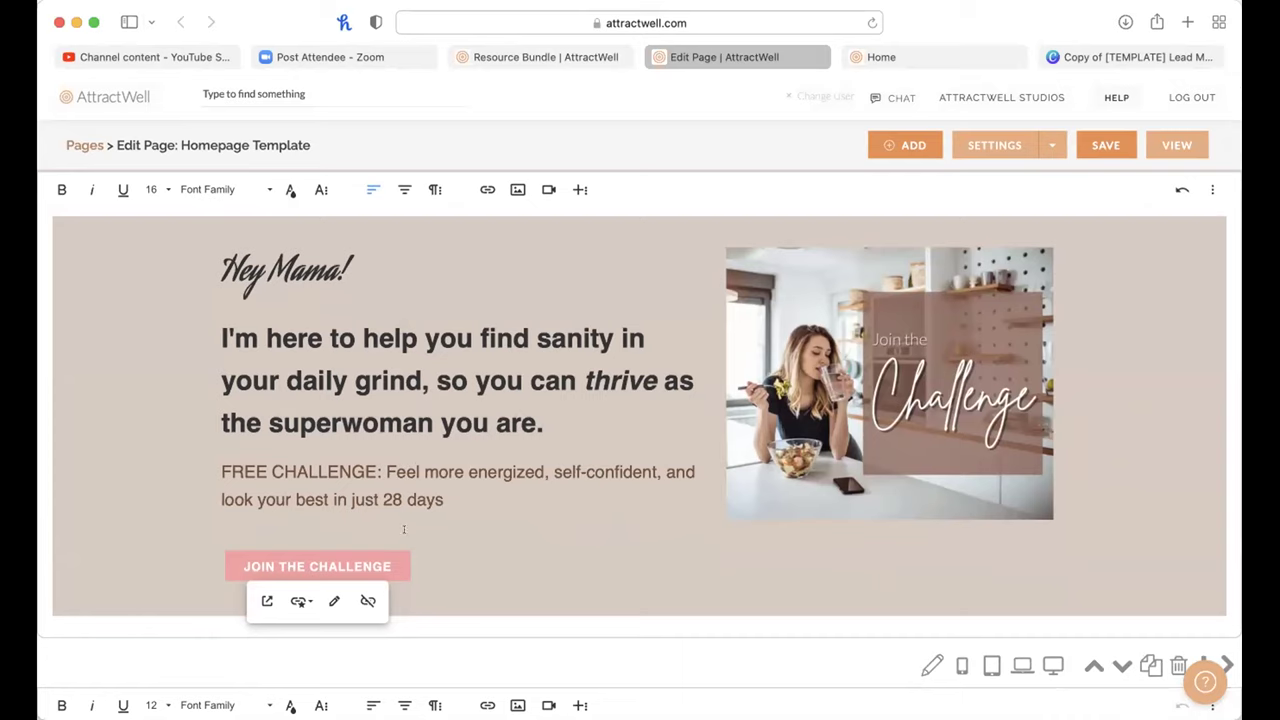
left_click(300, 600)
scroll(354, 425, "up", 5)
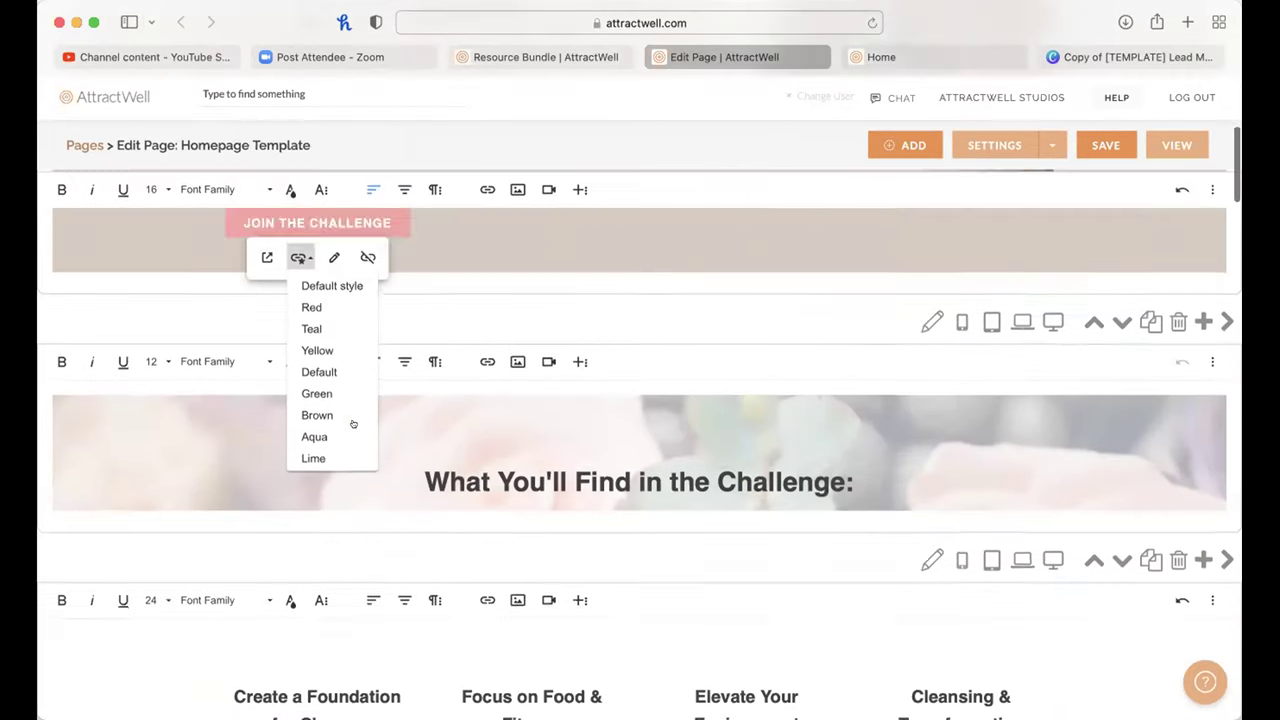
left_click(311, 517)
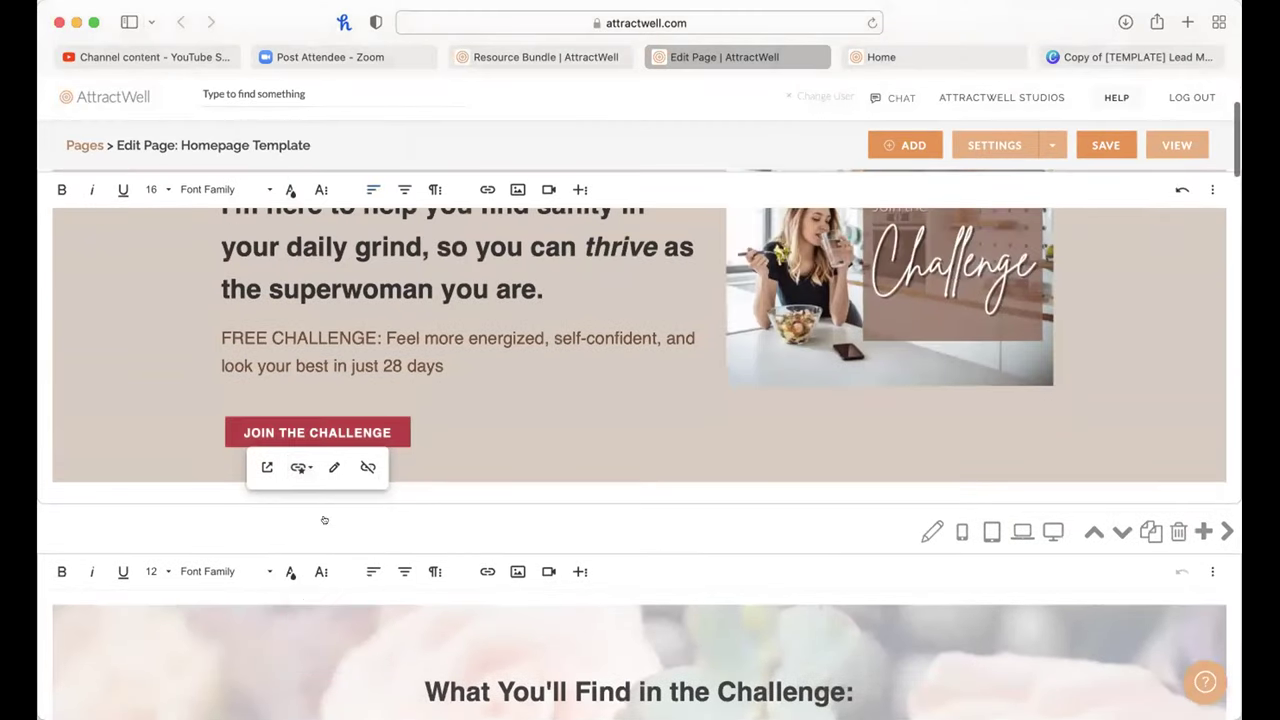
scroll(494, 443, "up", 3)
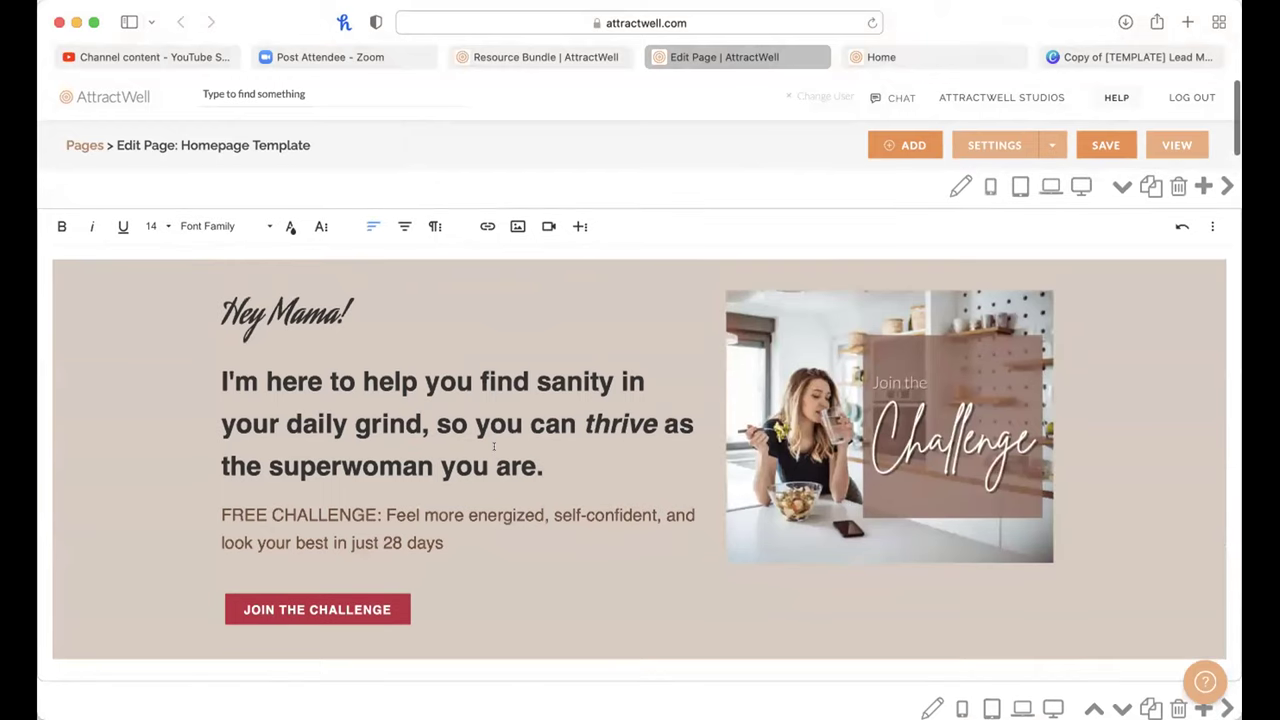
Step: Undo the background, text color and button style changes made to the "Hey Mama!" section
scroll(494, 447, "down", 1)
key("ctrl+z")
key("ctrl+z")
key("ctrl+z")
key("ctrl+z")
key("ctrl+z")
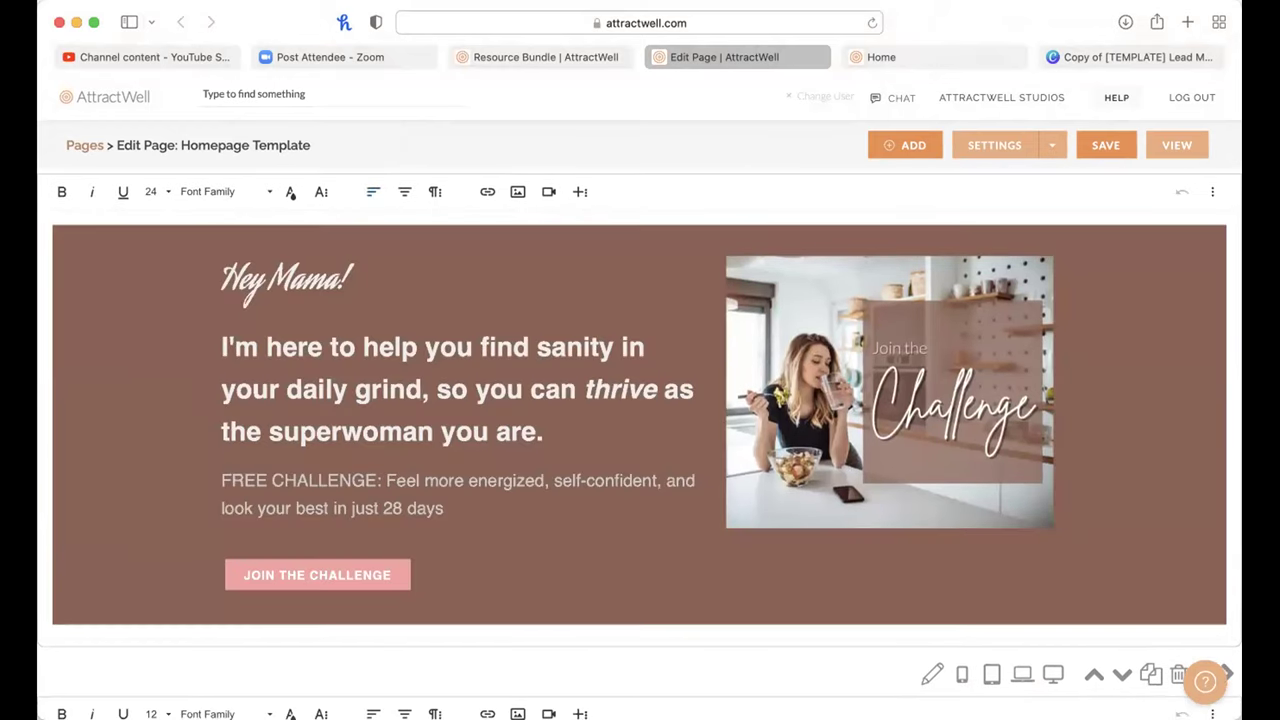
scroll(770, 556, "up", 1)
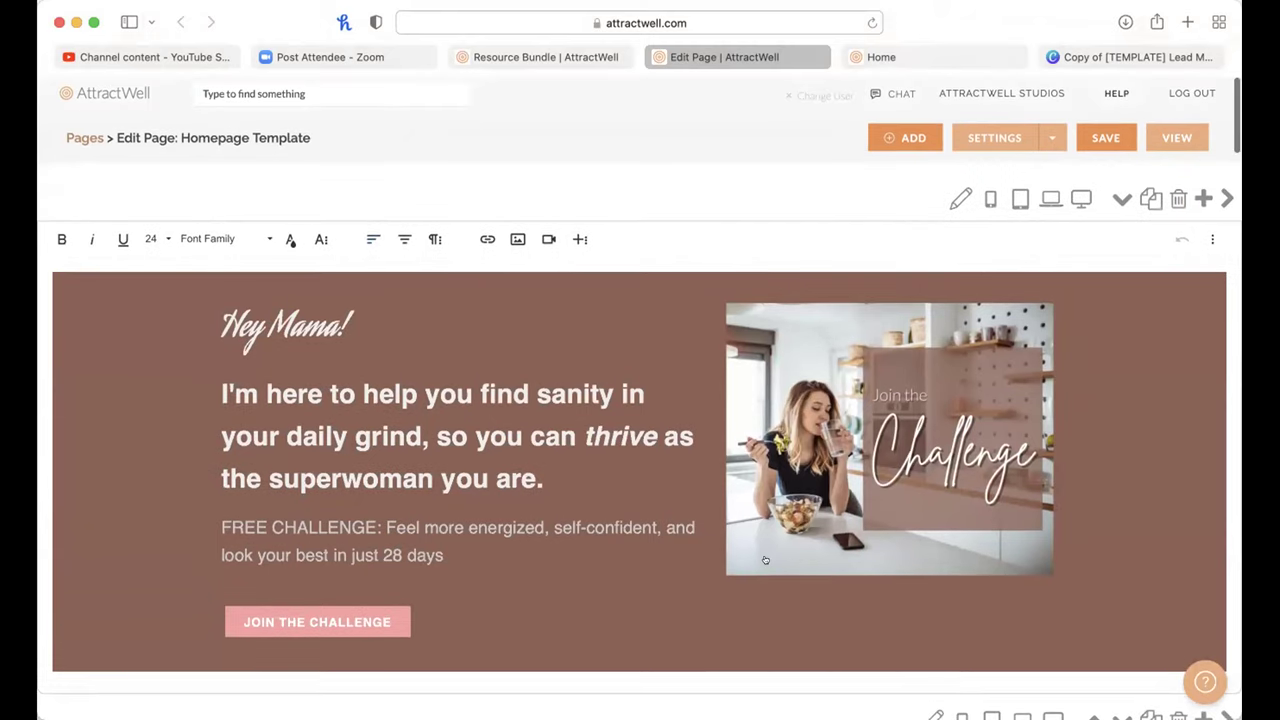
Step: Review the "What You'll Find in the Challenge:" banner in the editor and on the live Home page, and return to the editor
scroll(770, 556, "down", 4)
scroll(770, 556, "down", 3)
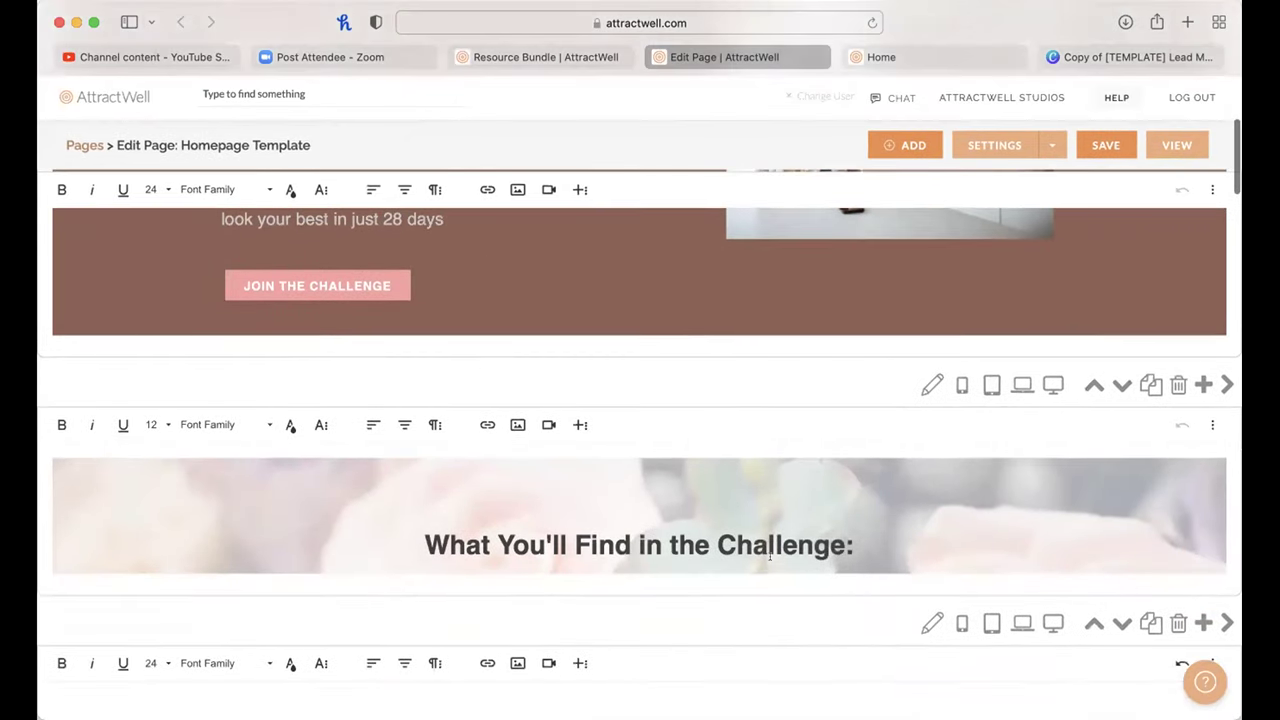
scroll(770, 556, "down", 5)
scroll(871, 514, "up", 1)
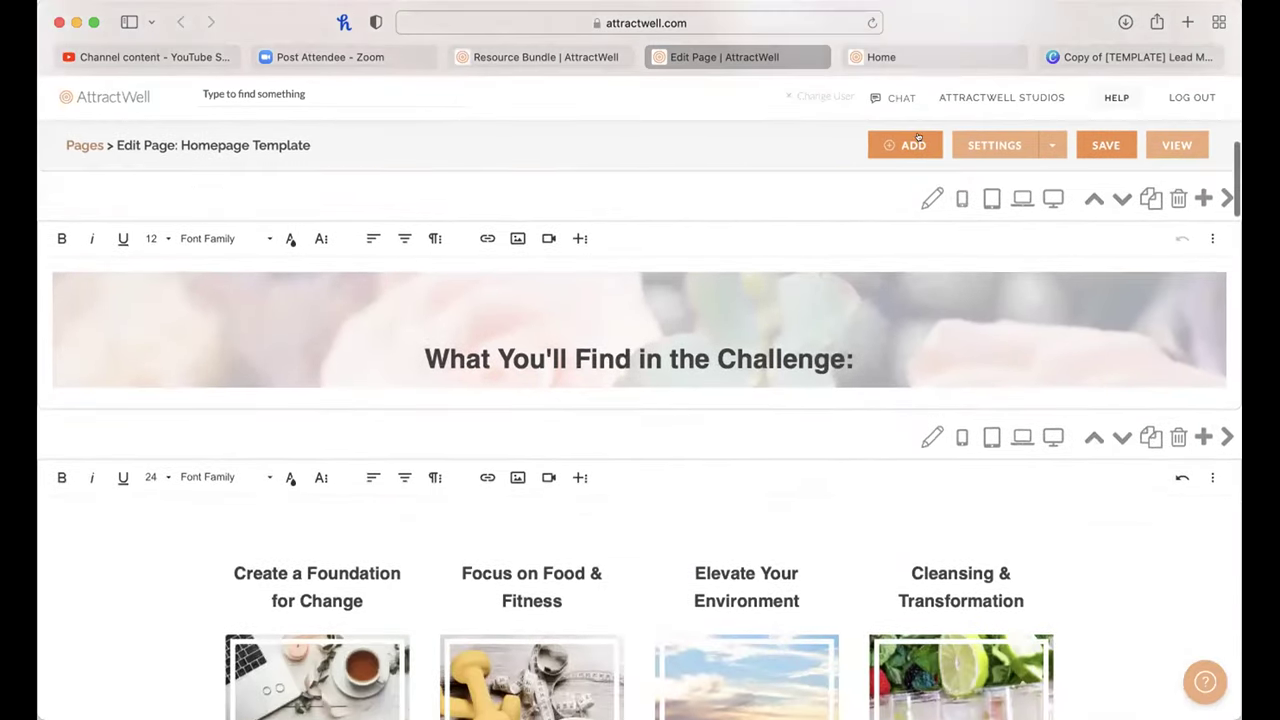
left_click(887, 56)
scroll(994, 457, "down", 5)
scroll(1090, 350, "up", 2)
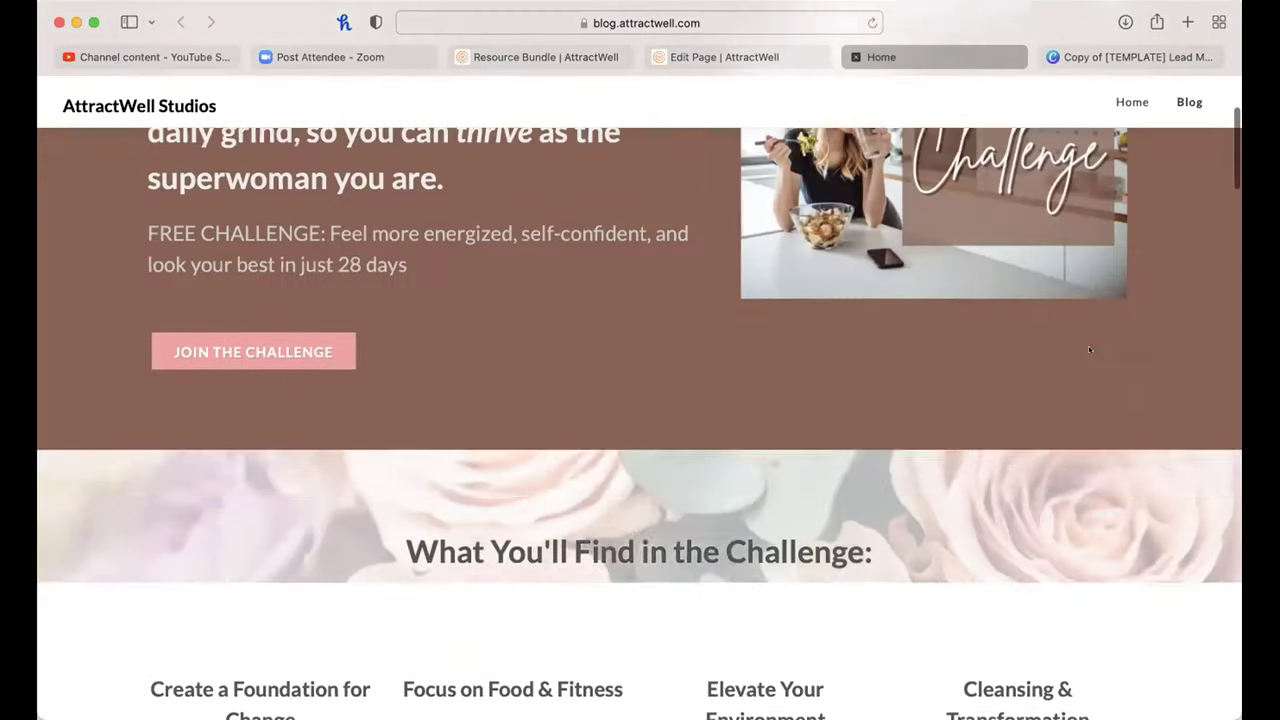
scroll(1086, 349, "down", 5)
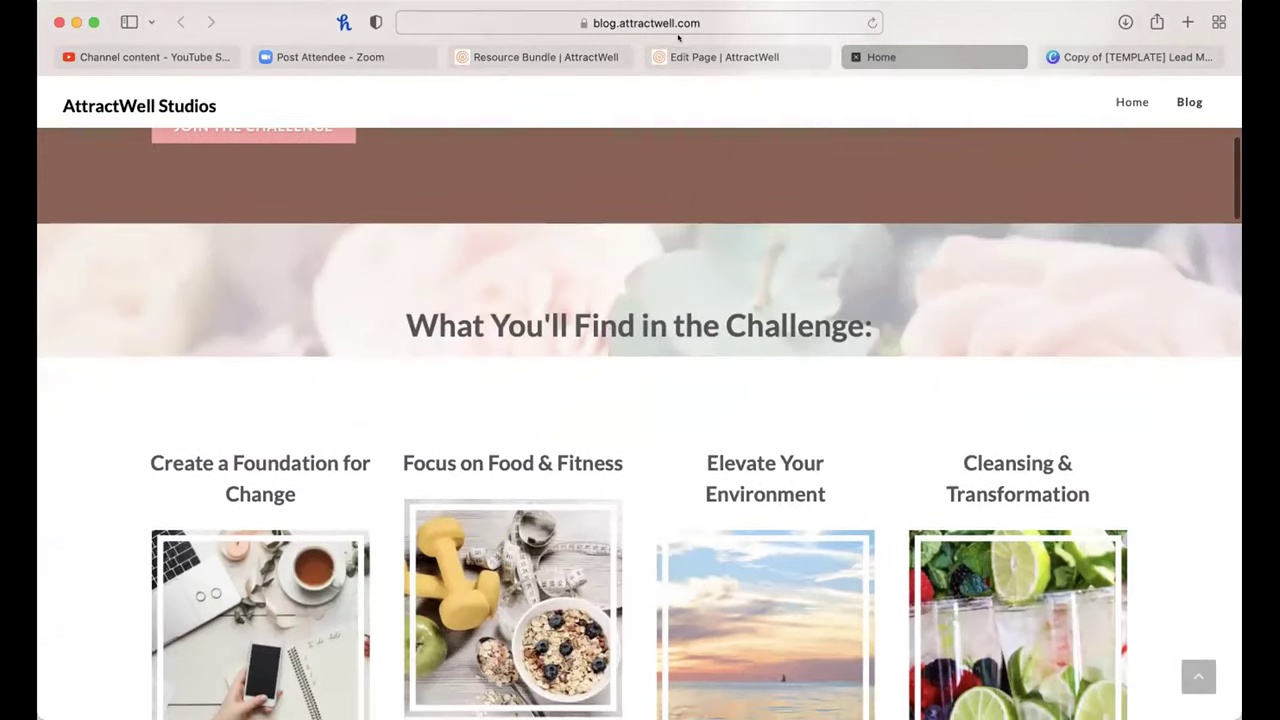
left_click(692, 56)
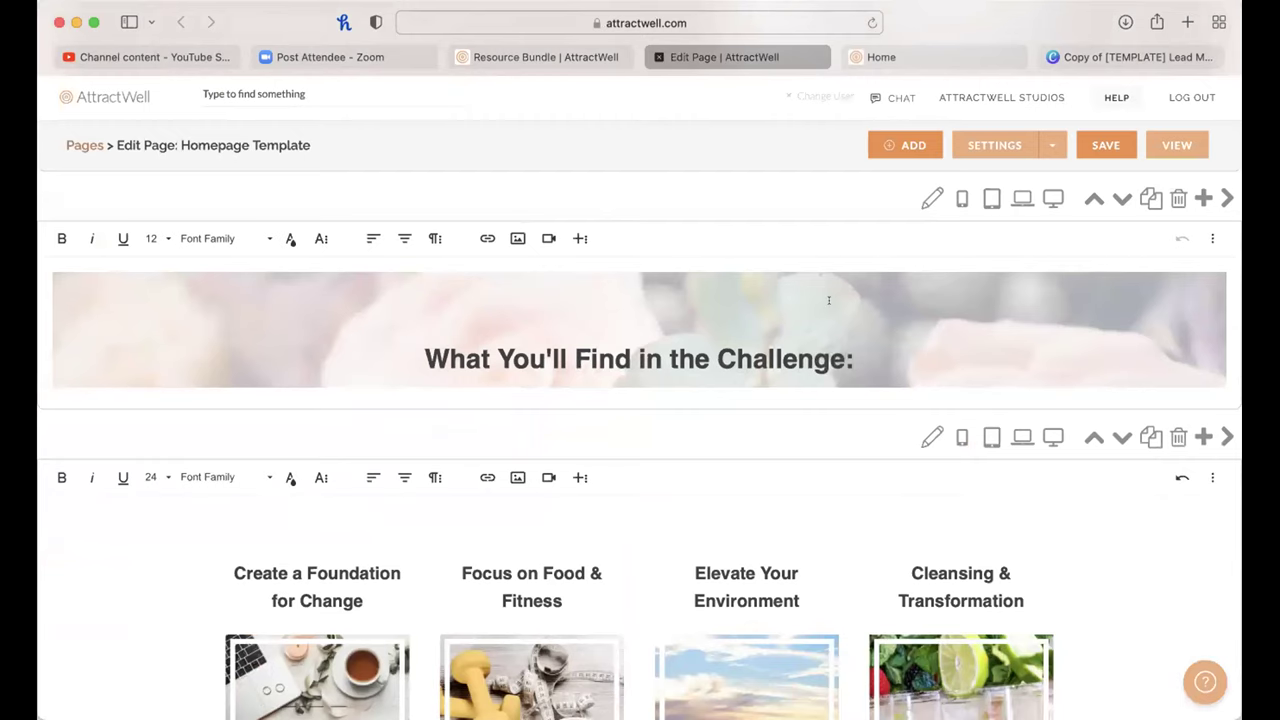
Step: Browse the stored images for a replacement for the "Join the Challenge" picture, and close the image library without choosing one
scroll(828, 300, "up", 10)
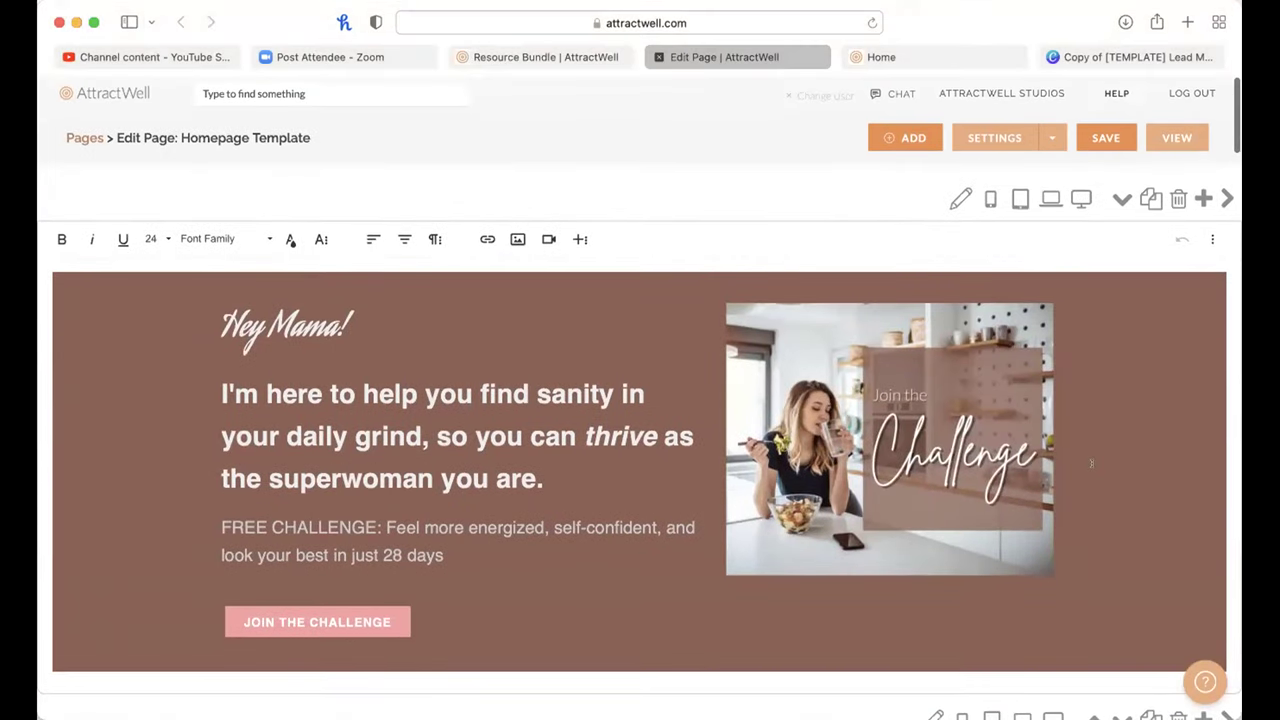
left_click(879, 481)
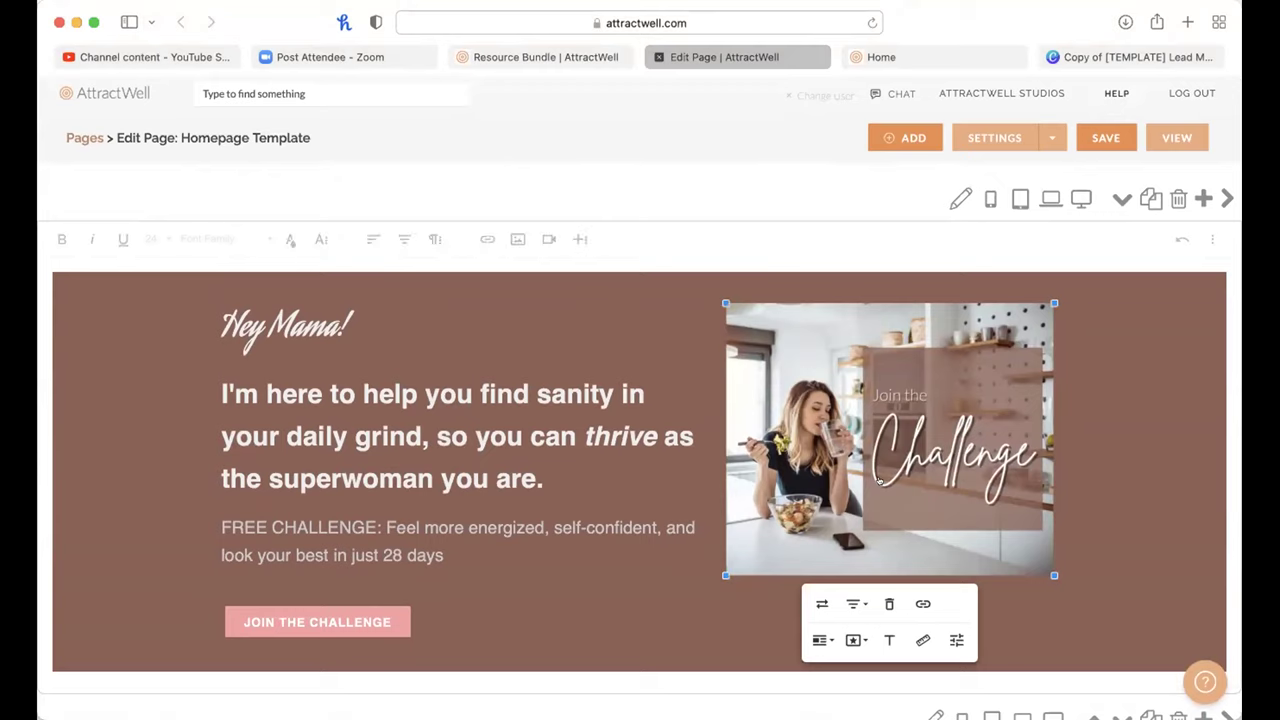
left_click(822, 604)
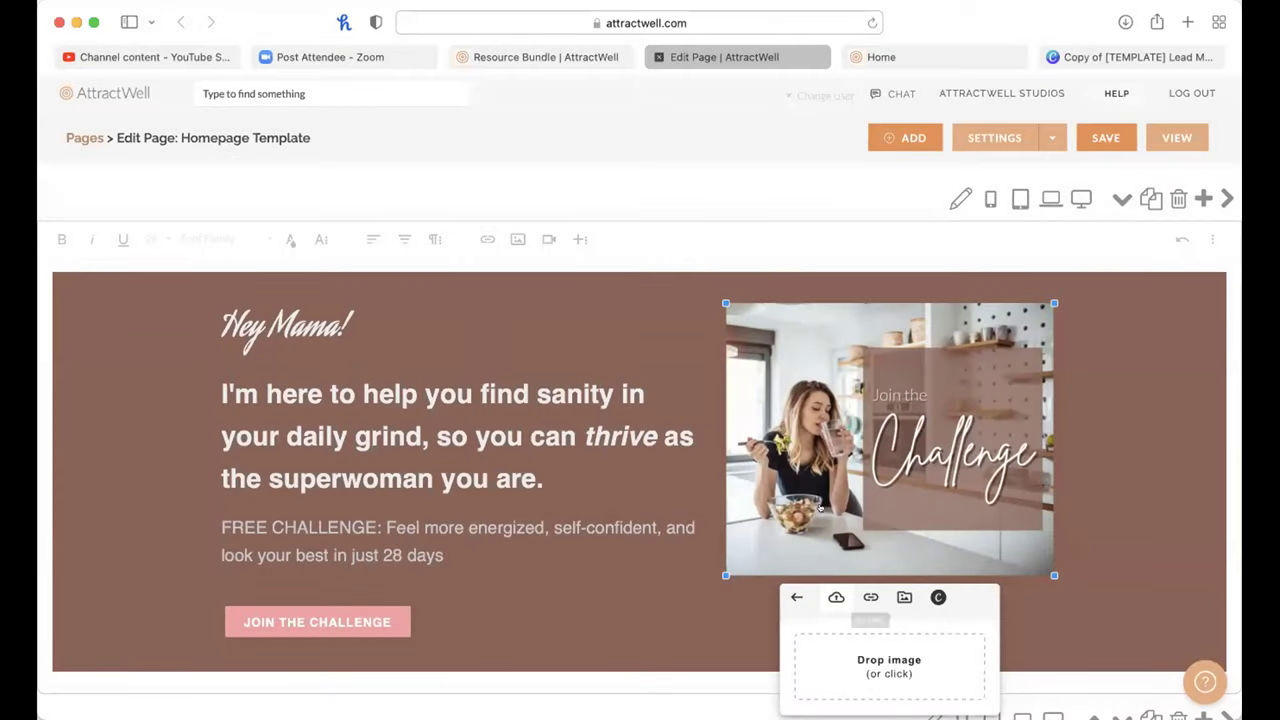
left_click(903, 598)
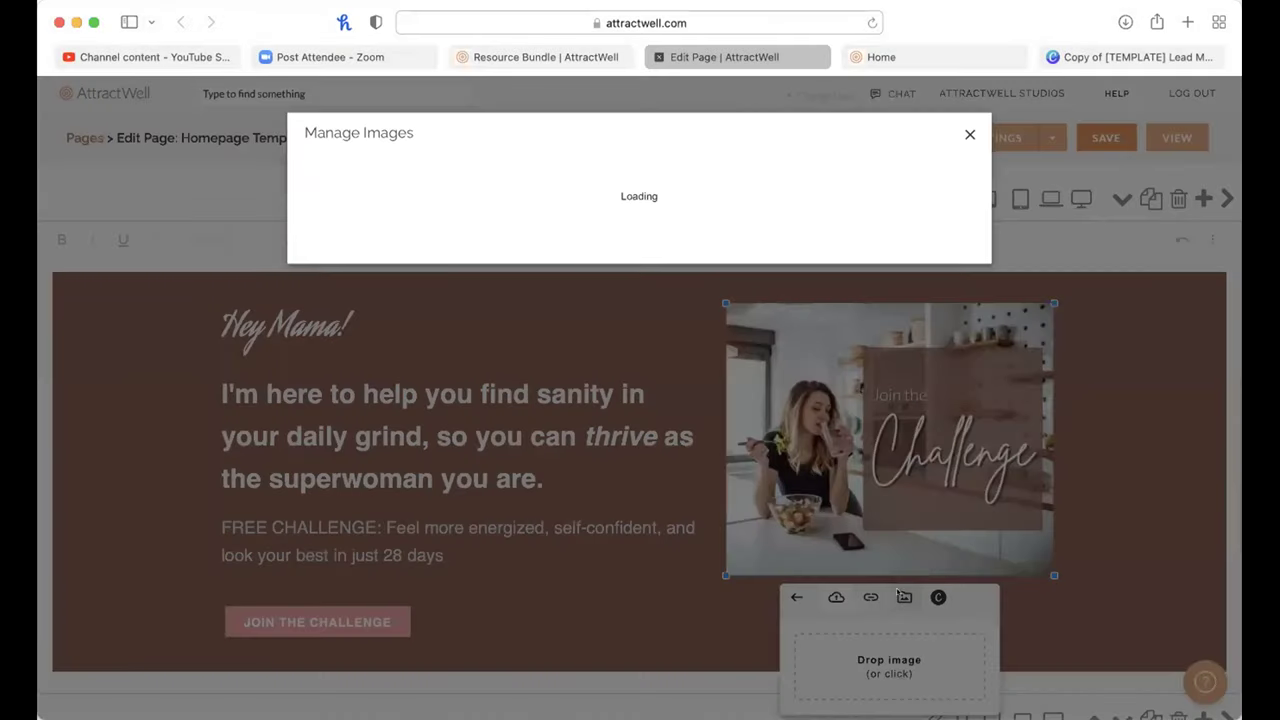
scroll(511, 175, "down", 4)
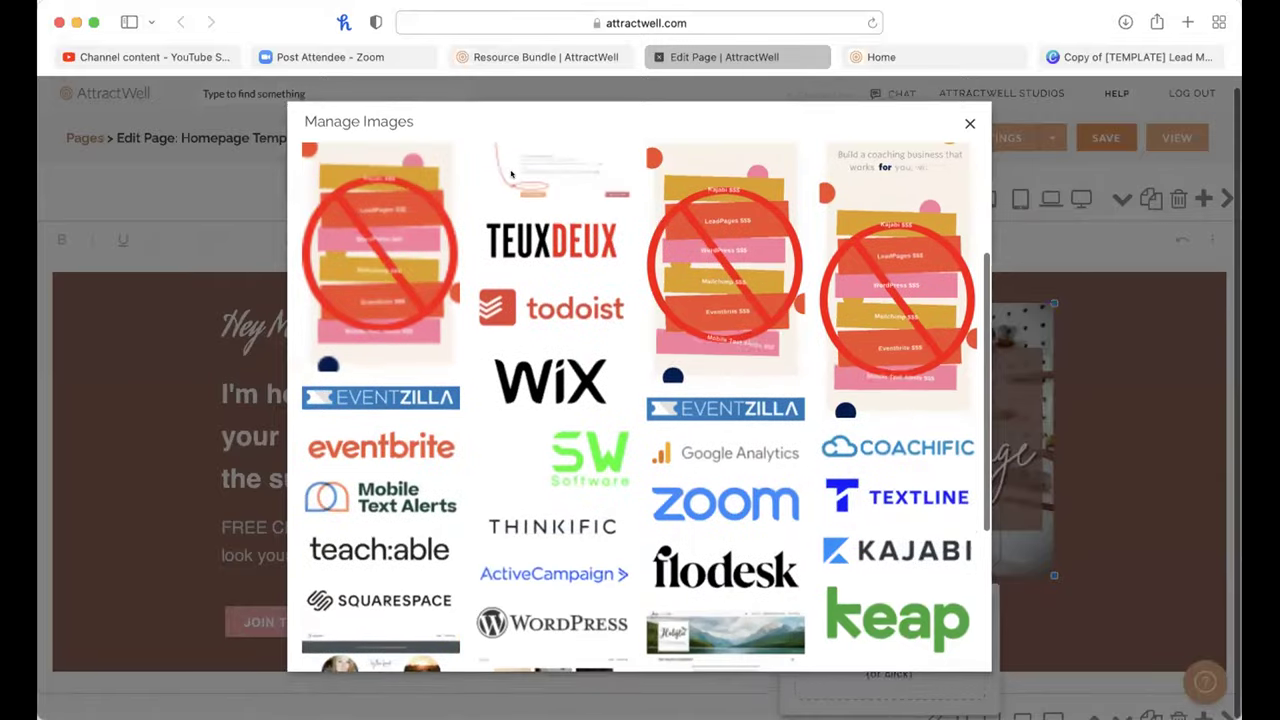
left_click(969, 123)
left_click(1128, 438)
Step: Open the section settings of the "What You'll Find in the Challenge:" banner and browse the stored background images
scroll(937, 354, "down", 10)
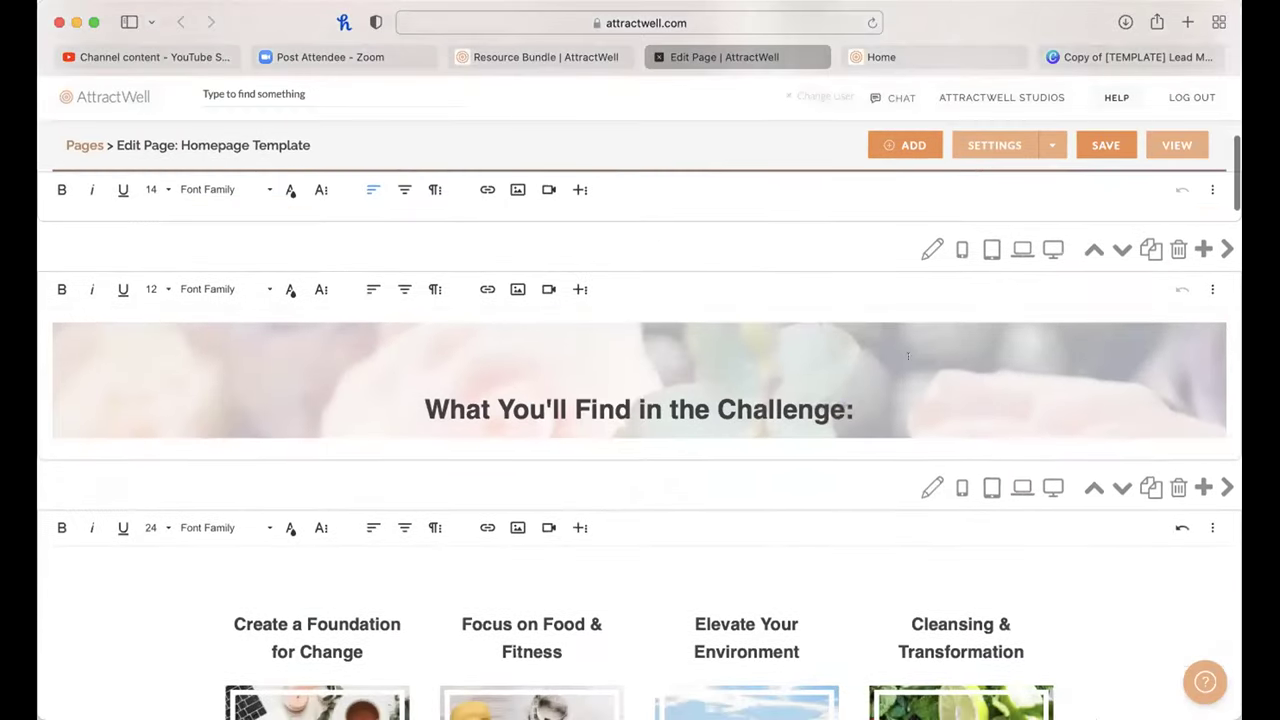
left_click(932, 249)
left_click(981, 355)
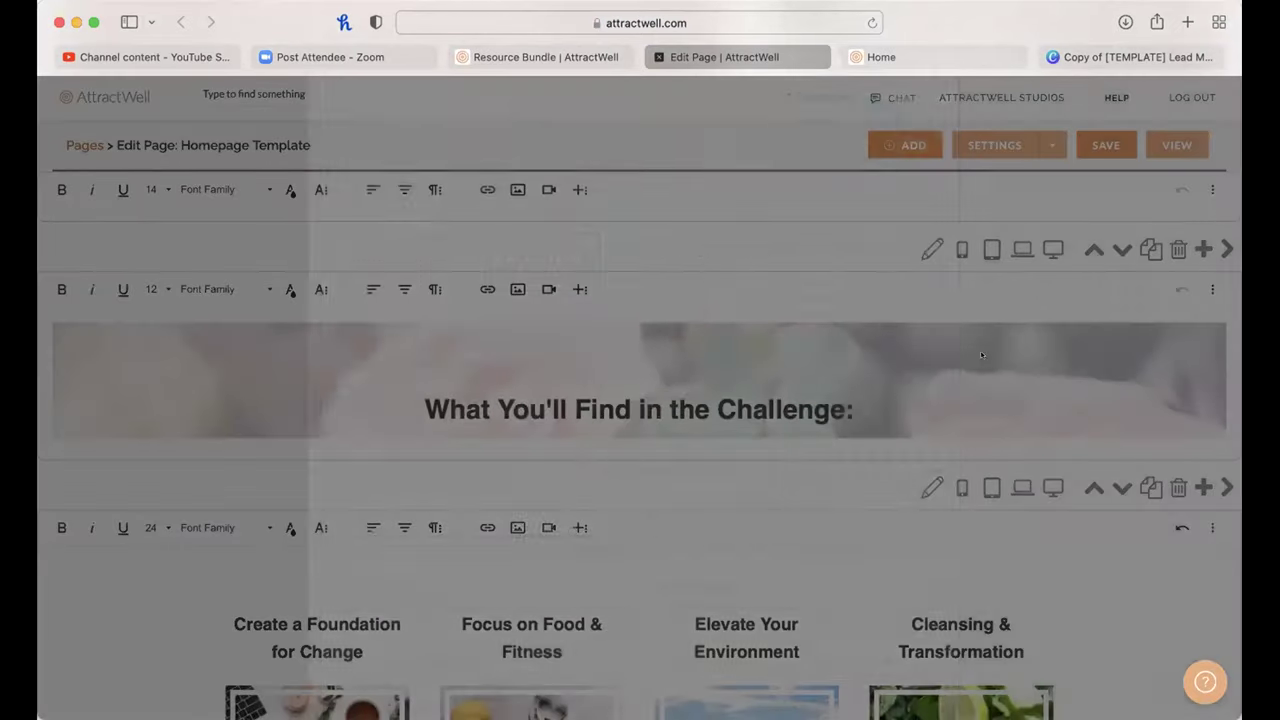
left_click(922, 249)
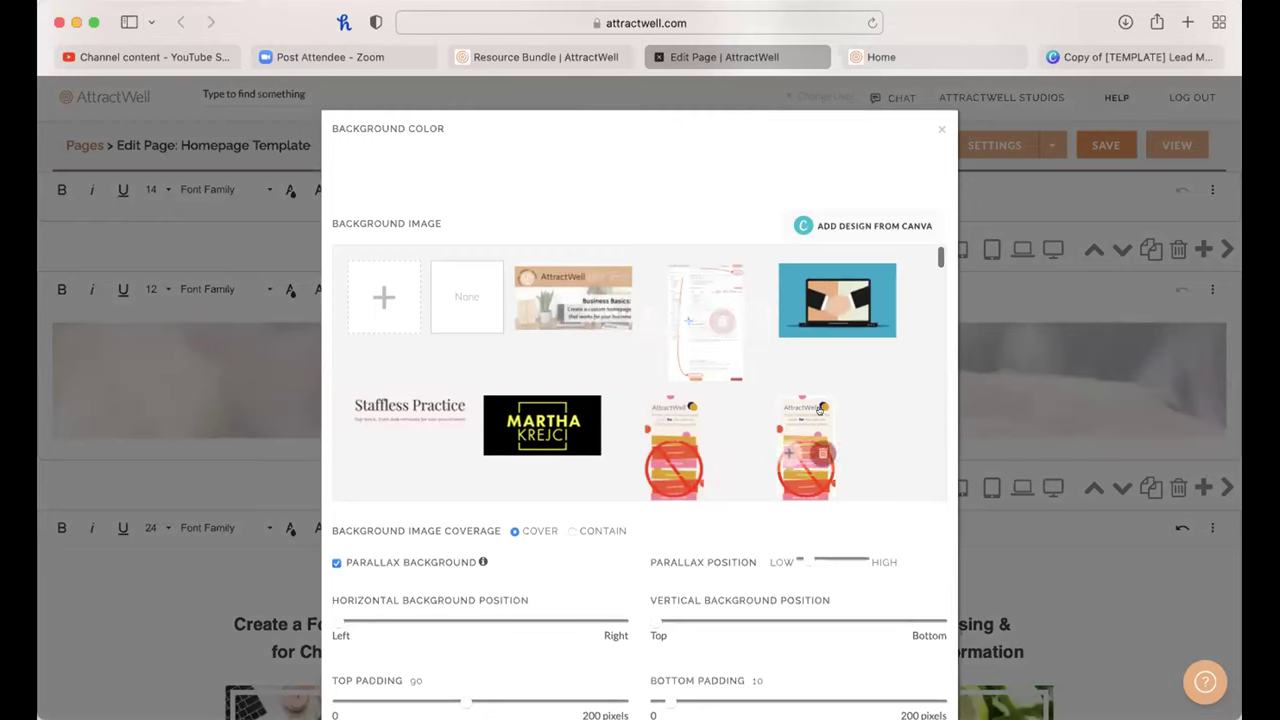
scroll(819, 410, "down", 5)
scroll(819, 410, "down", 10)
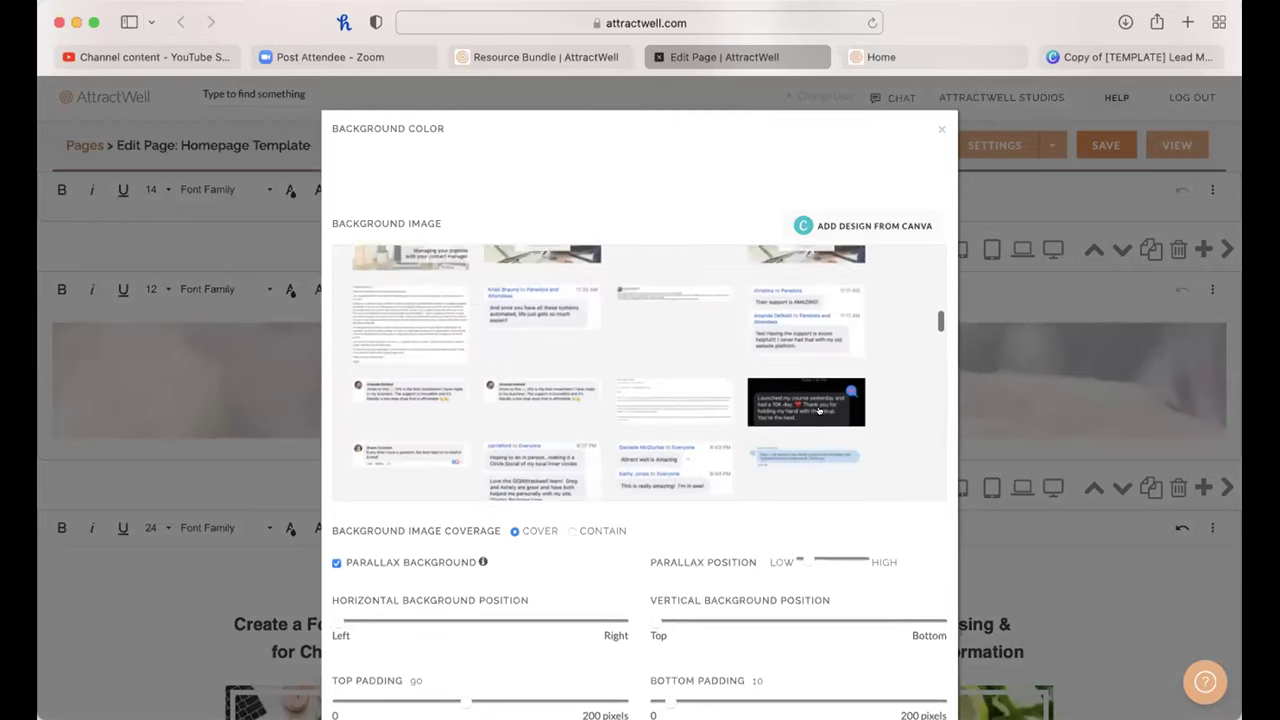
scroll(819, 410, "up", 3)
scroll(819, 410, "down", 2)
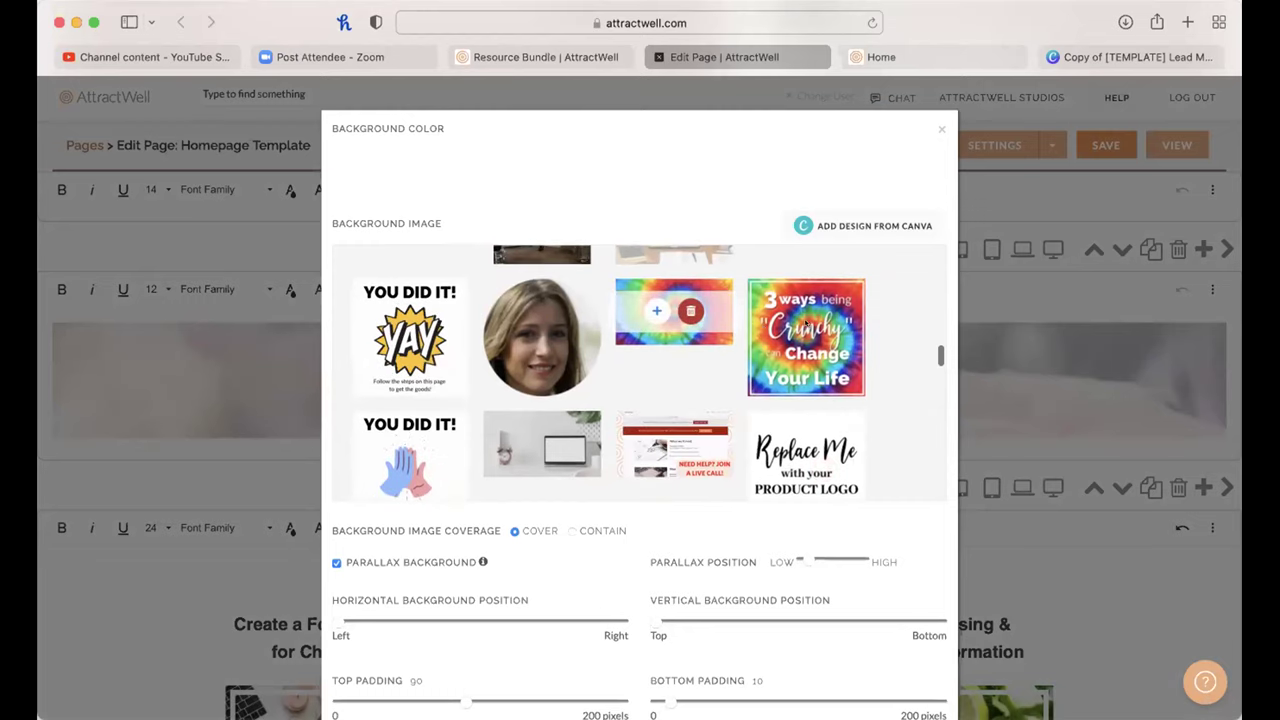
scroll(836, 277, "up", 10)
scroll(836, 277, "up", 5)
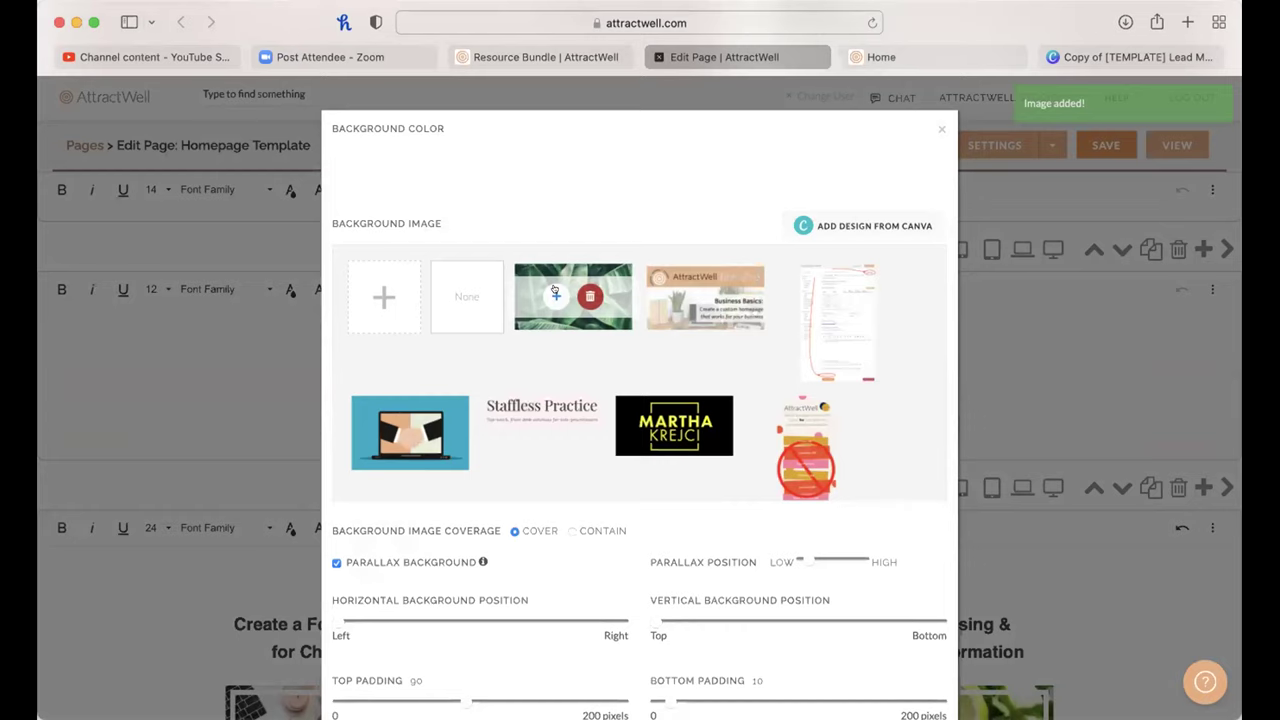
Step: Set the green tropical leaf picture as the background image of the "What You'll Find in the Challenge:" banner
left_click(555, 290)
scroll(910, 613, "down", 5)
scroll(910, 613, "down", 3)
left_click(918, 658)
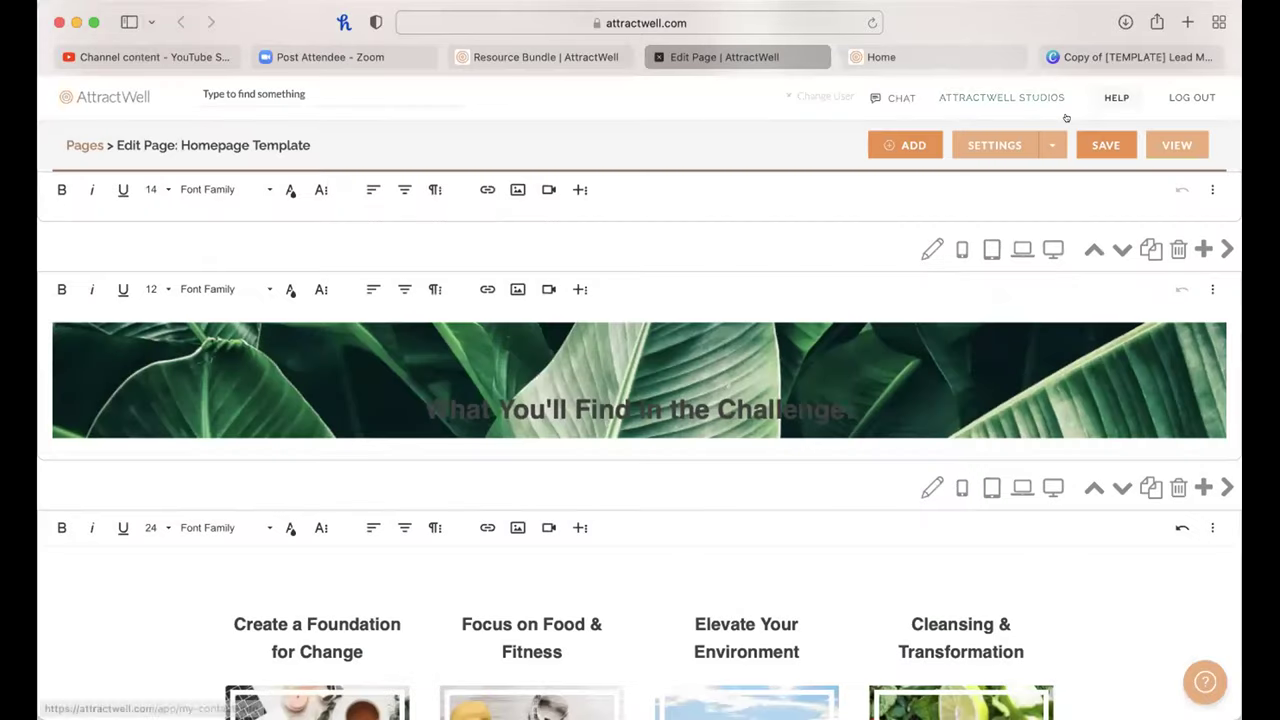
Step: Color the "What You'll Find in the Challenge:" heading white and save the page
left_click_drag(870, 405, 428, 383)
left_click(290, 289)
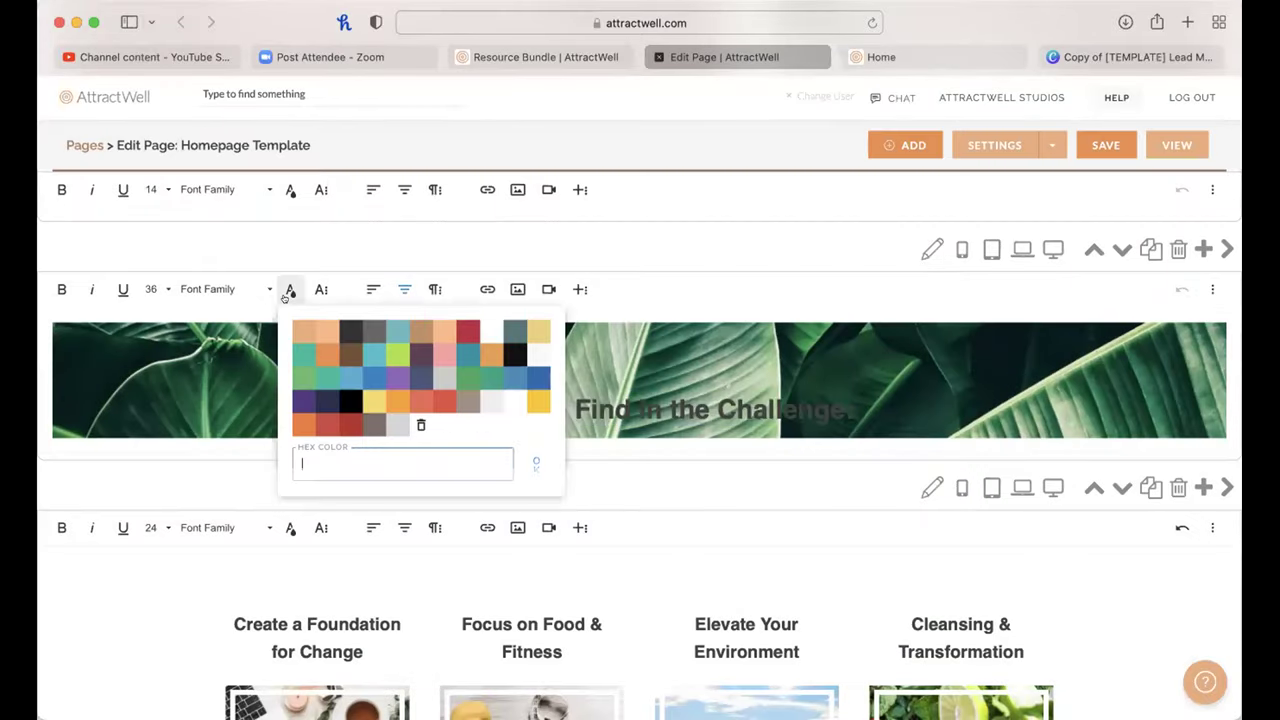
left_click(486, 327)
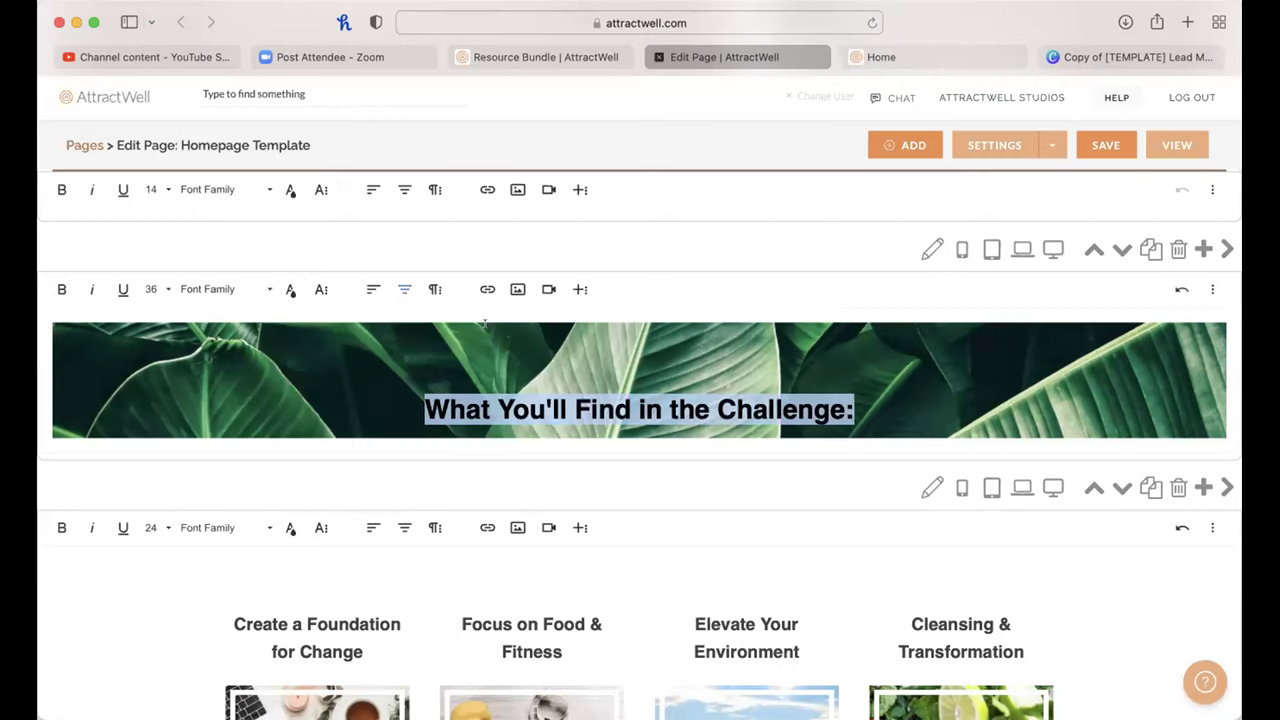
left_click(977, 397)
scroll(979, 597, "down", 3)
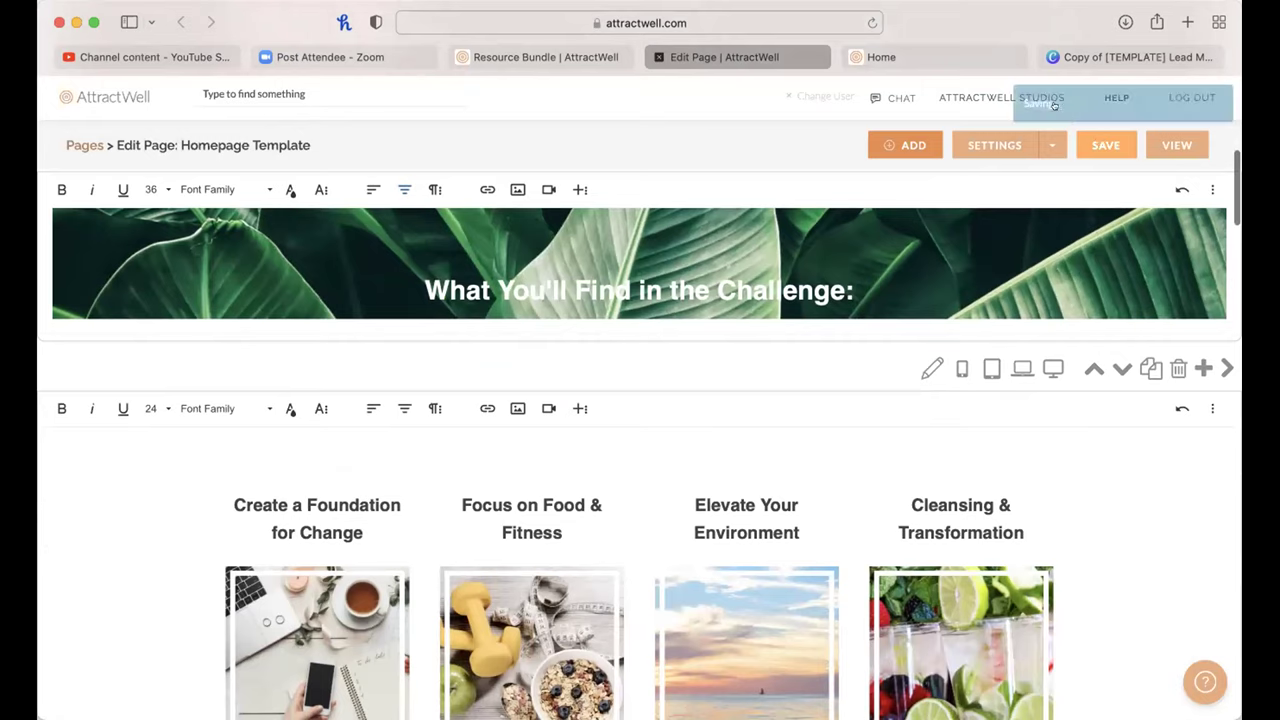
Step: Reload the live Home page, review the leaf banner between its neighbouring sections, and return to the page editor
left_click(960, 57)
left_click(871, 22)
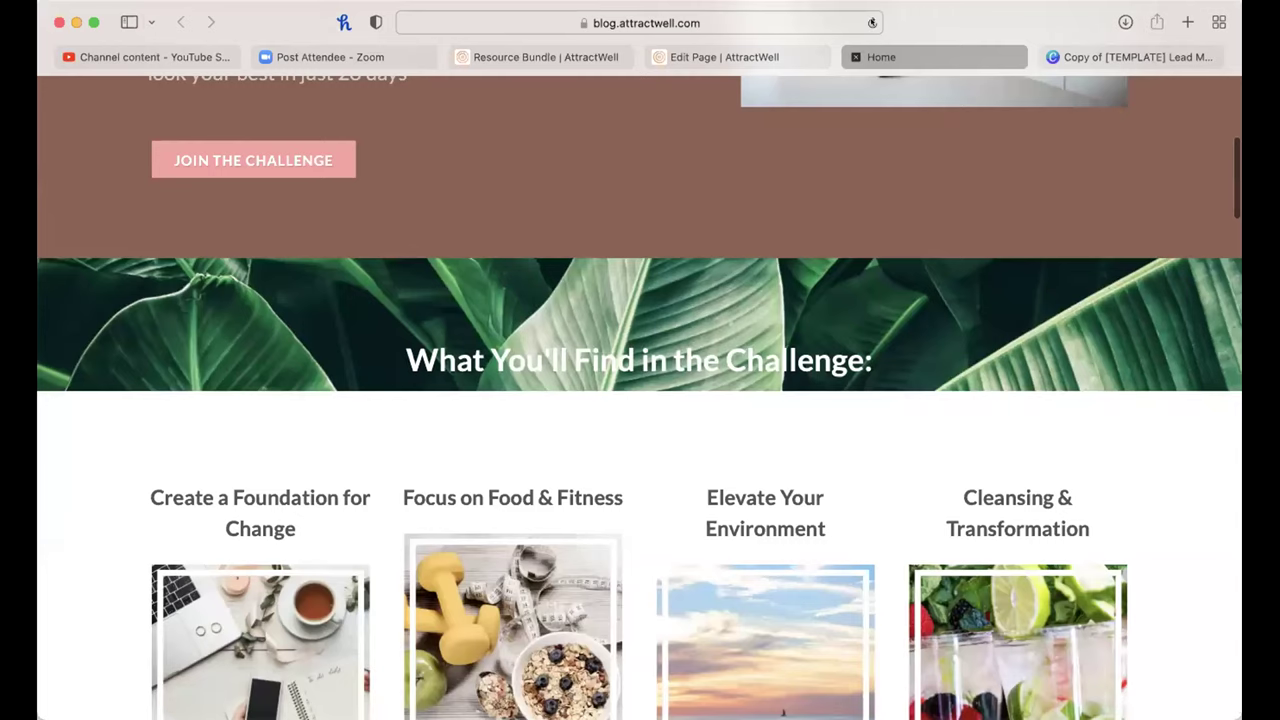
scroll(900, 518, "down", 4)
scroll(900, 518, "up", 8)
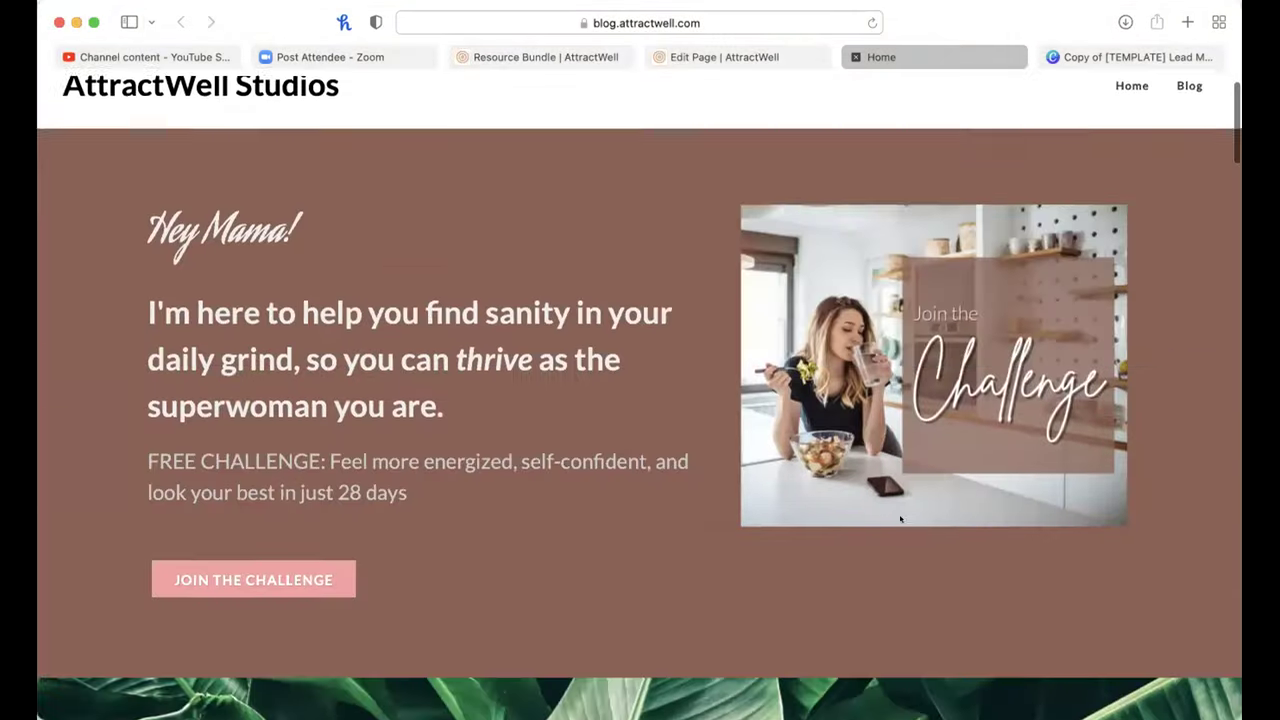
scroll(900, 518, "down", 2)
scroll(900, 518, "down", 5)
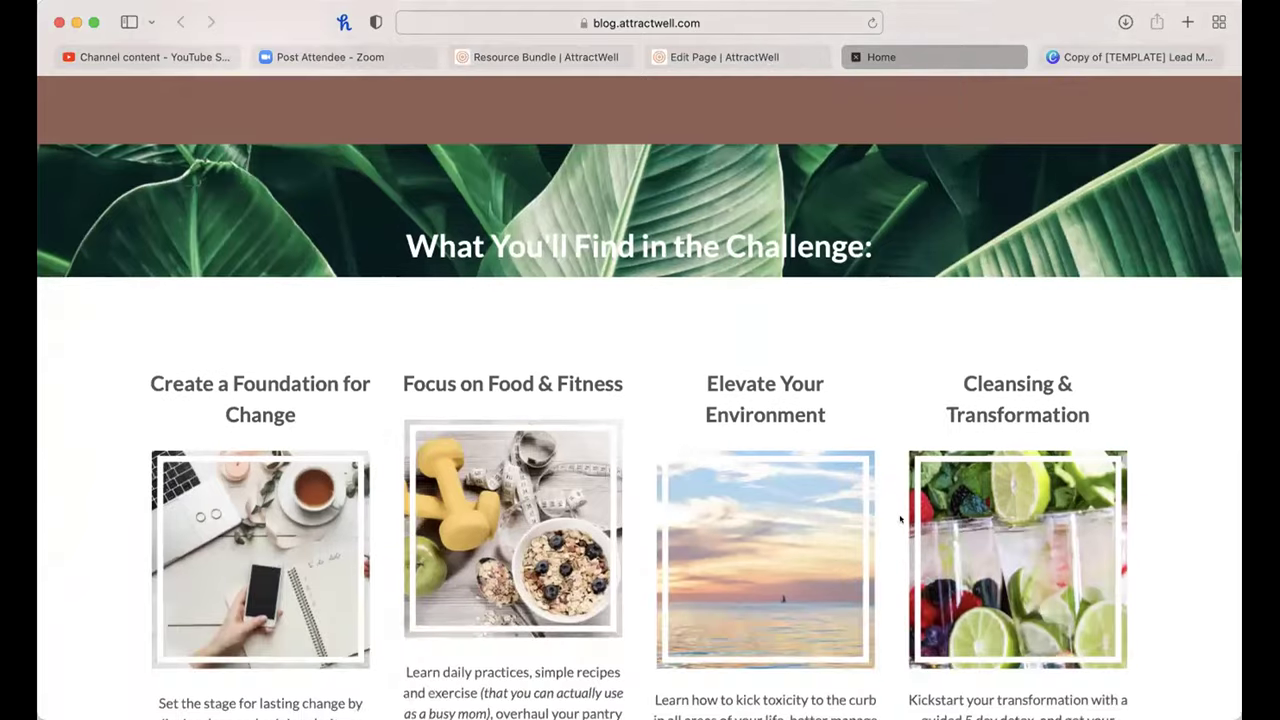
scroll(900, 518, "up", 2)
left_click(707, 54)
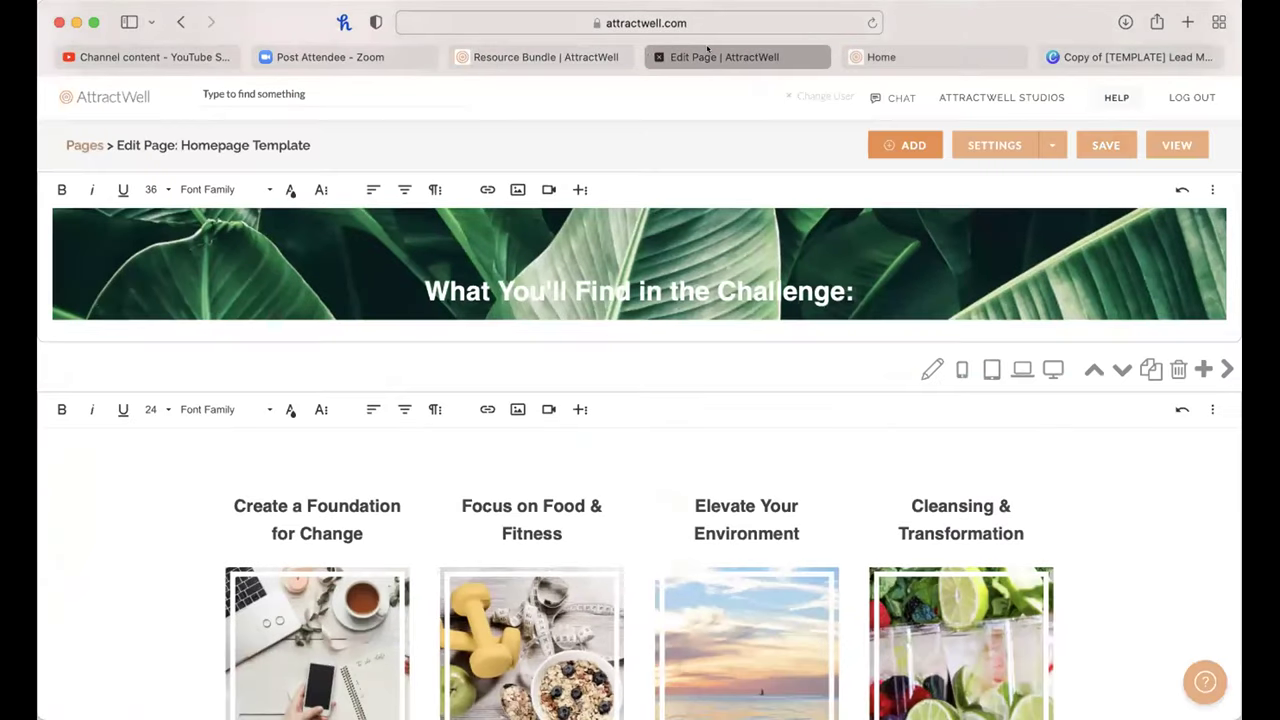
left_click(565, 57)
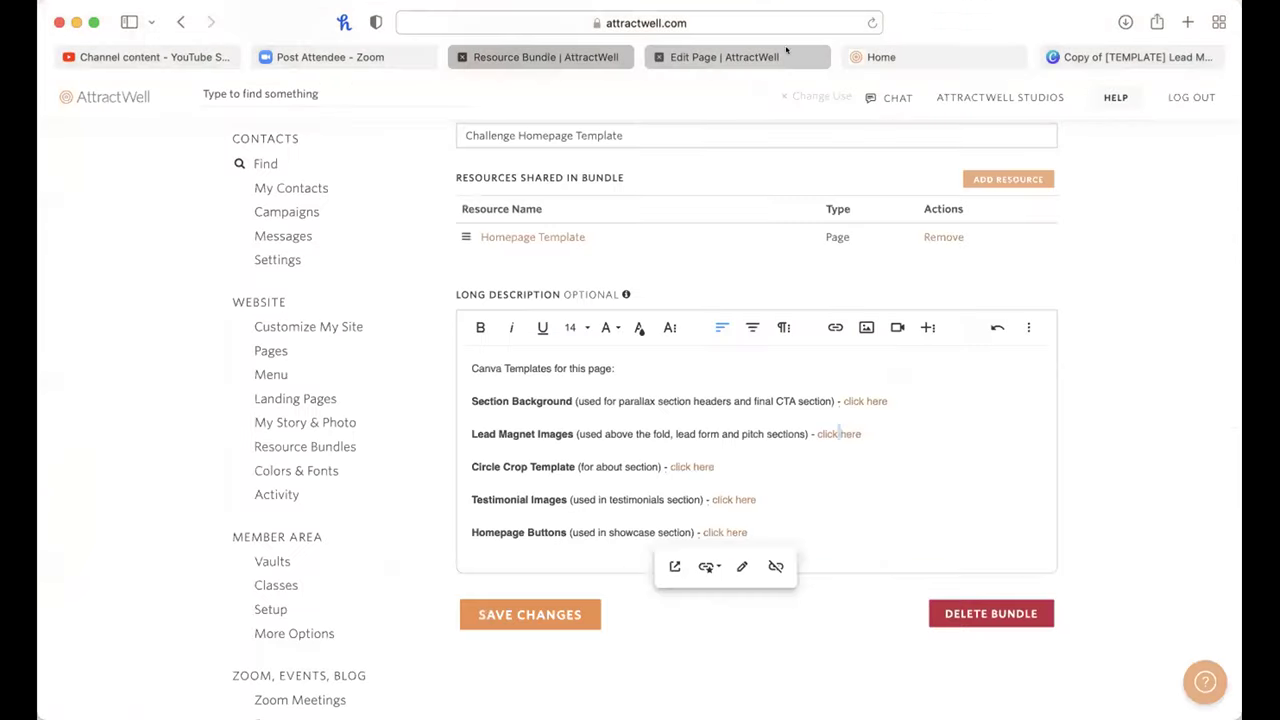
left_click(945, 55)
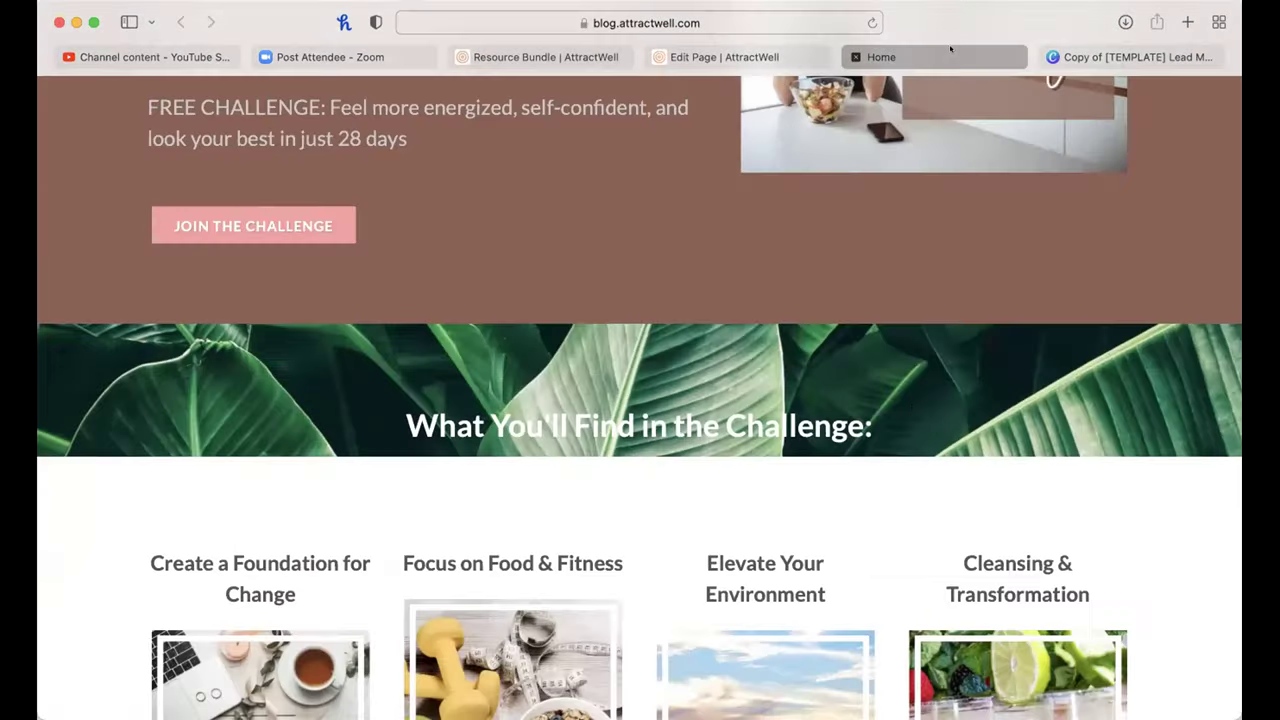
left_click(749, 60)
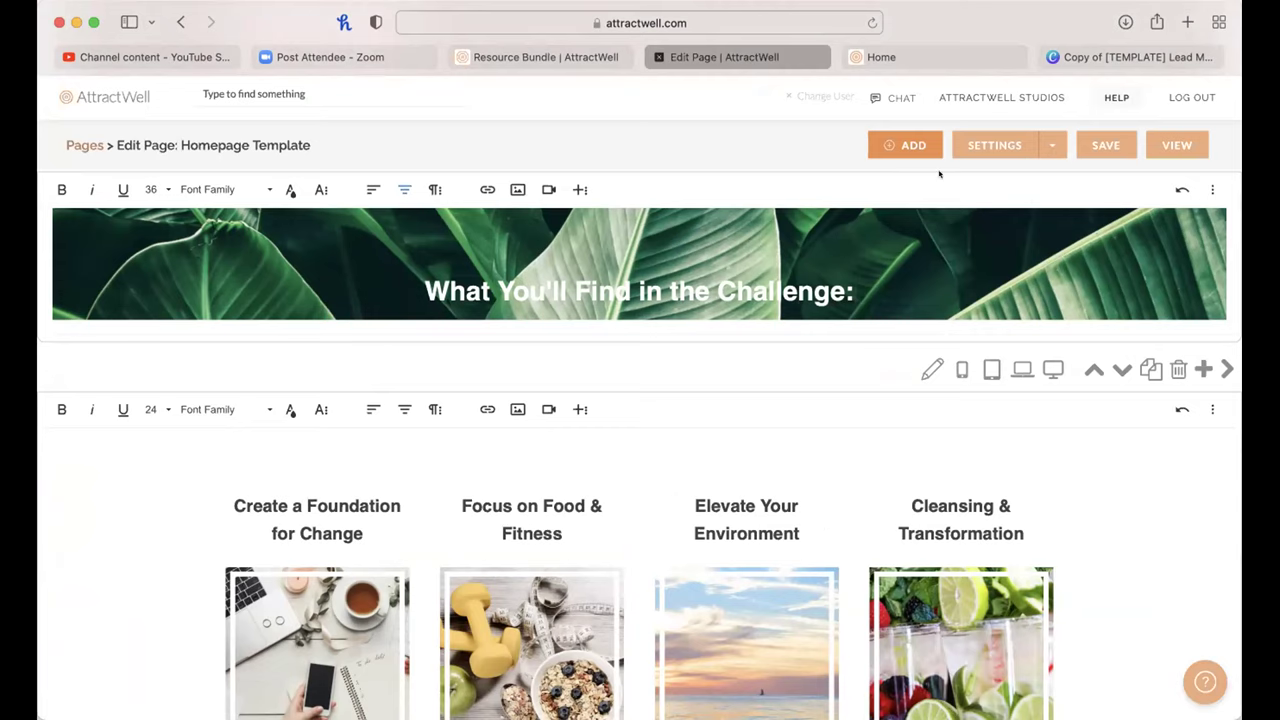
left_click(994, 145)
scroll(704, 481, "down", 2)
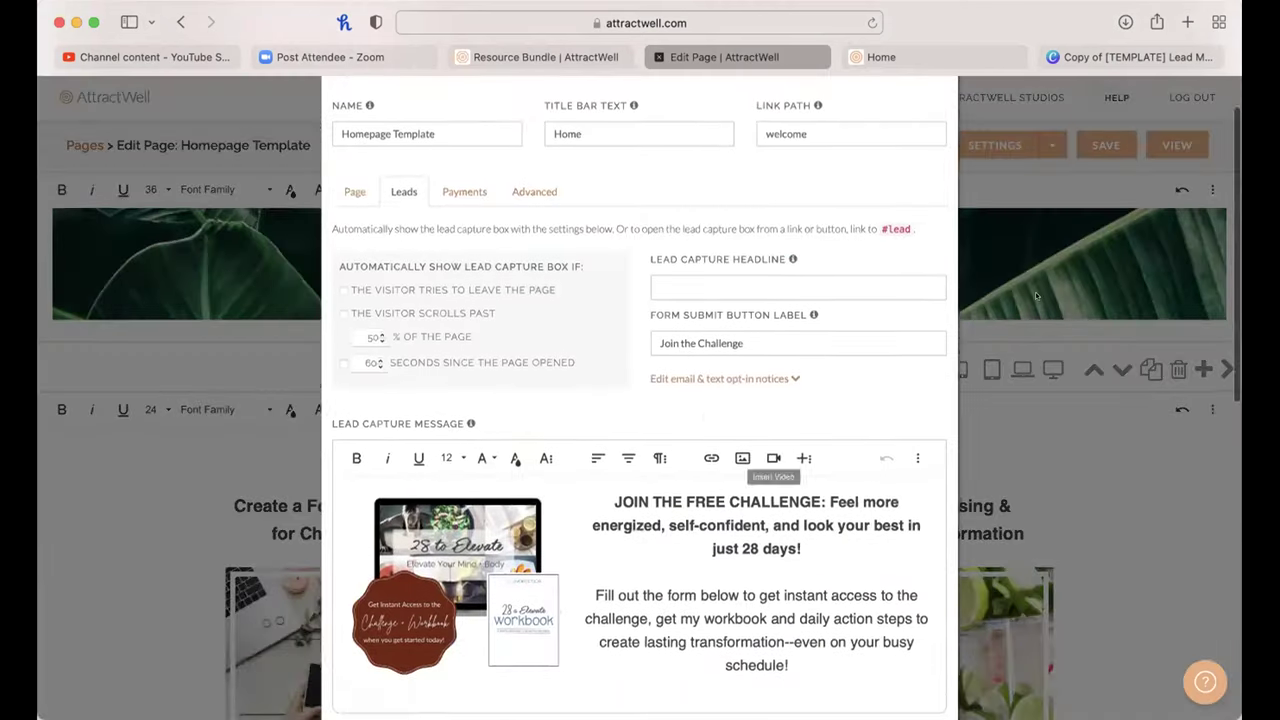
left_click(1066, 190)
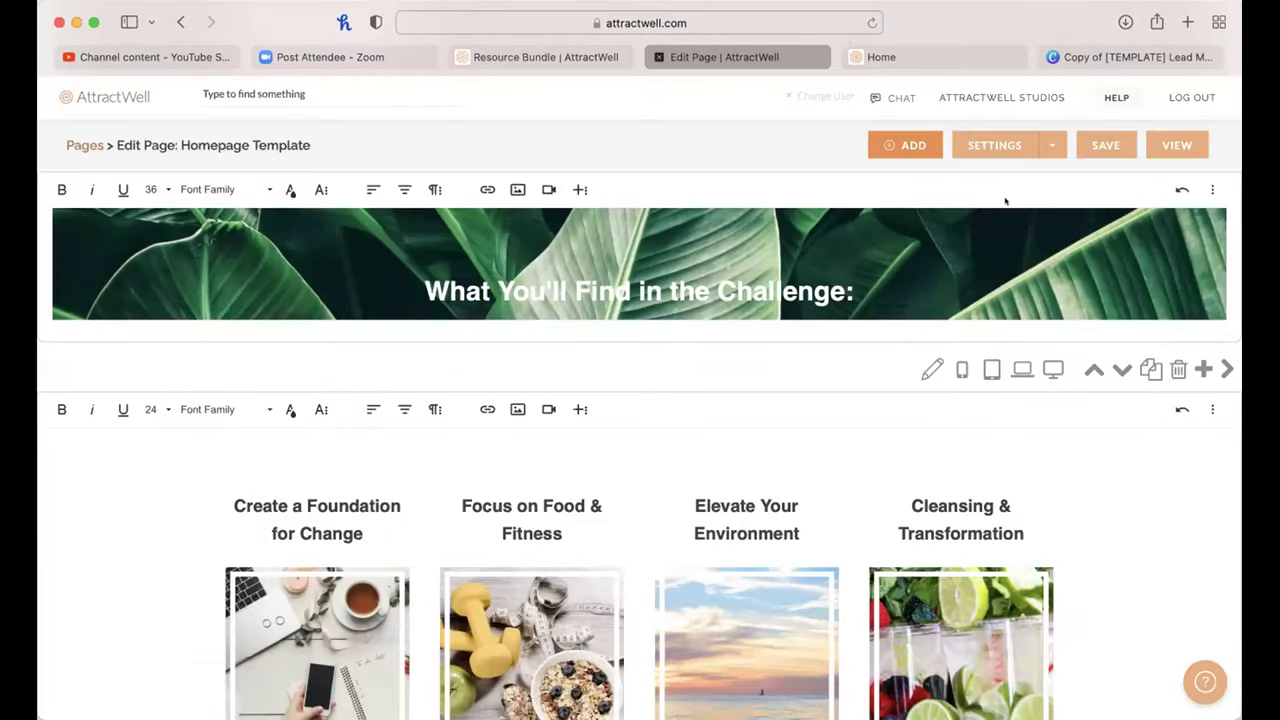
Step: Set the parallax position of the "What You'll Find in the Challenge:" banner's background to its lowest setting
scroll(1005, 201, "up", 5)
left_click(932, 508)
scroll(665, 544, "down", 4)
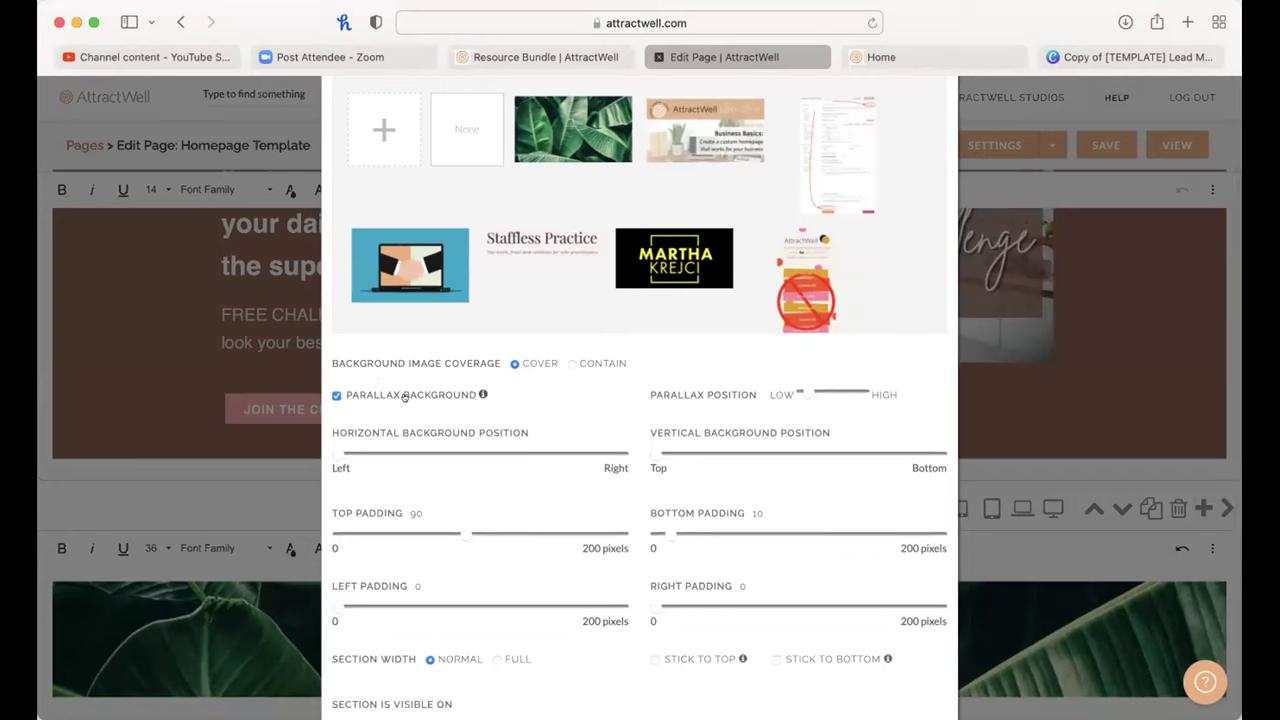
mouse_move(807, 390)
left_mouse_down()
mouse_move(846, 390)
mouse_move(806, 392)
left_mouse_up()
scroll(816, 614, "down", 2)
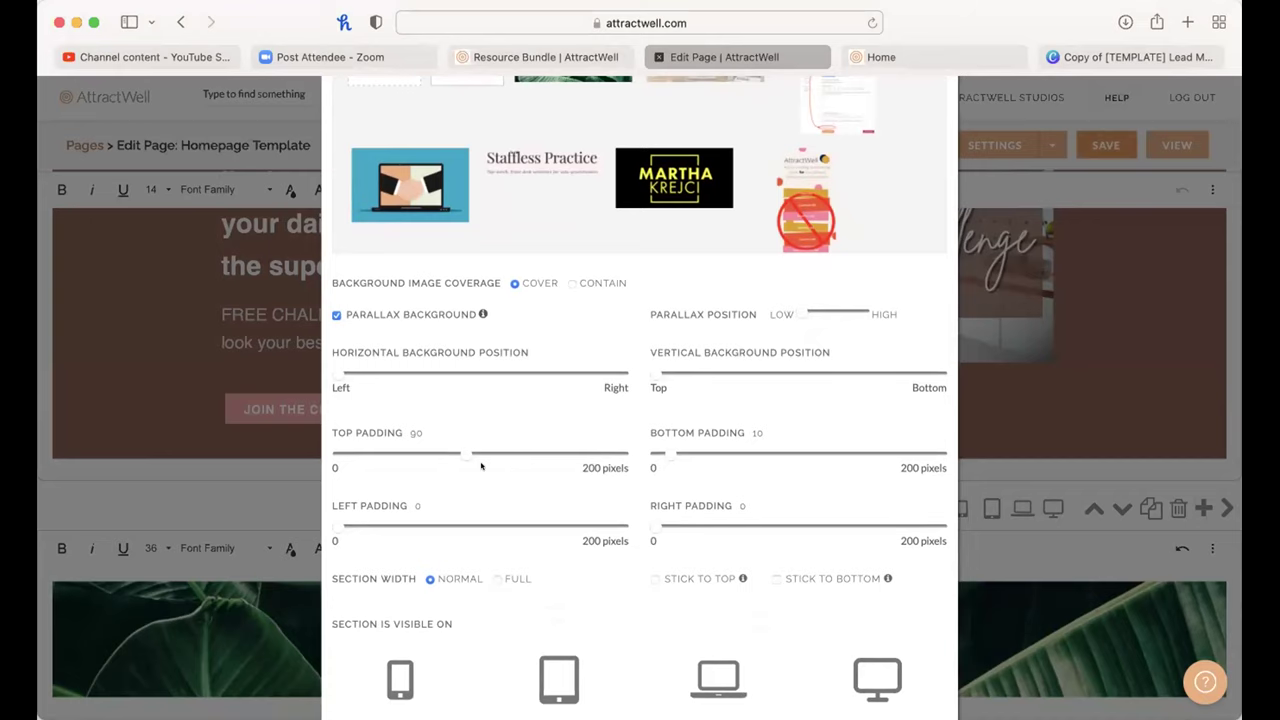
scroll(525, 490, "down", 5)
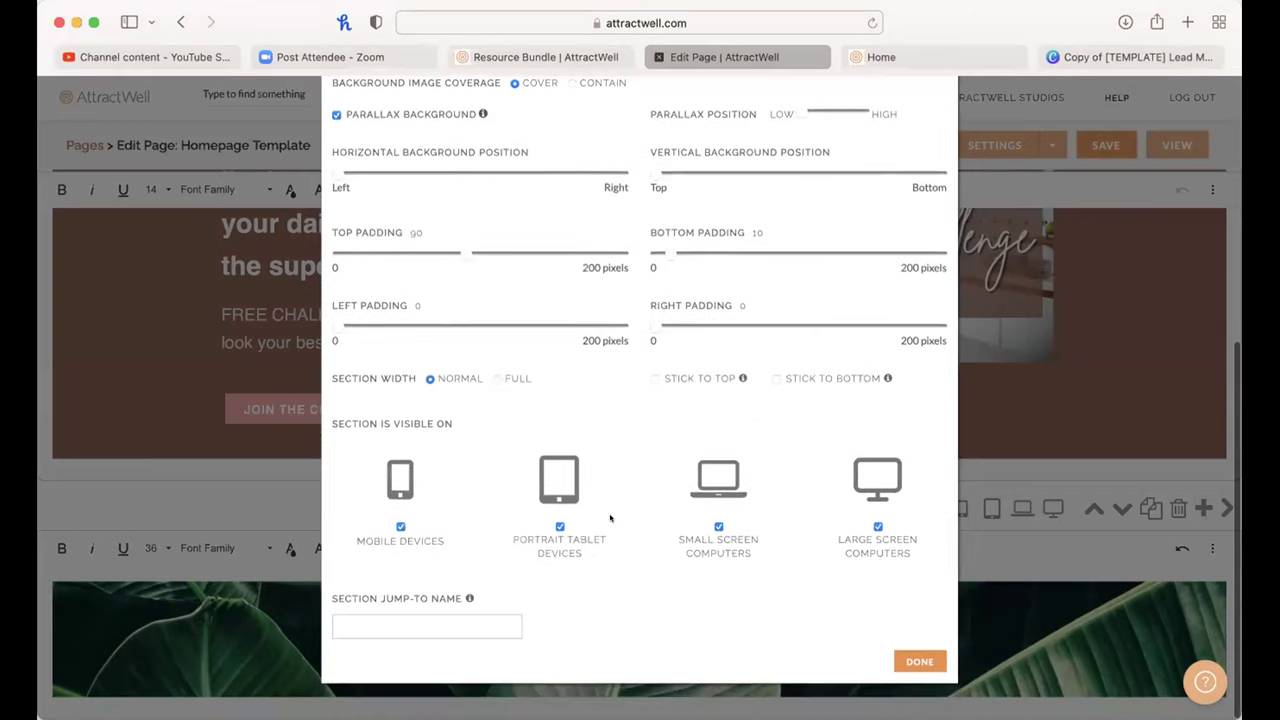
left_click(919, 664)
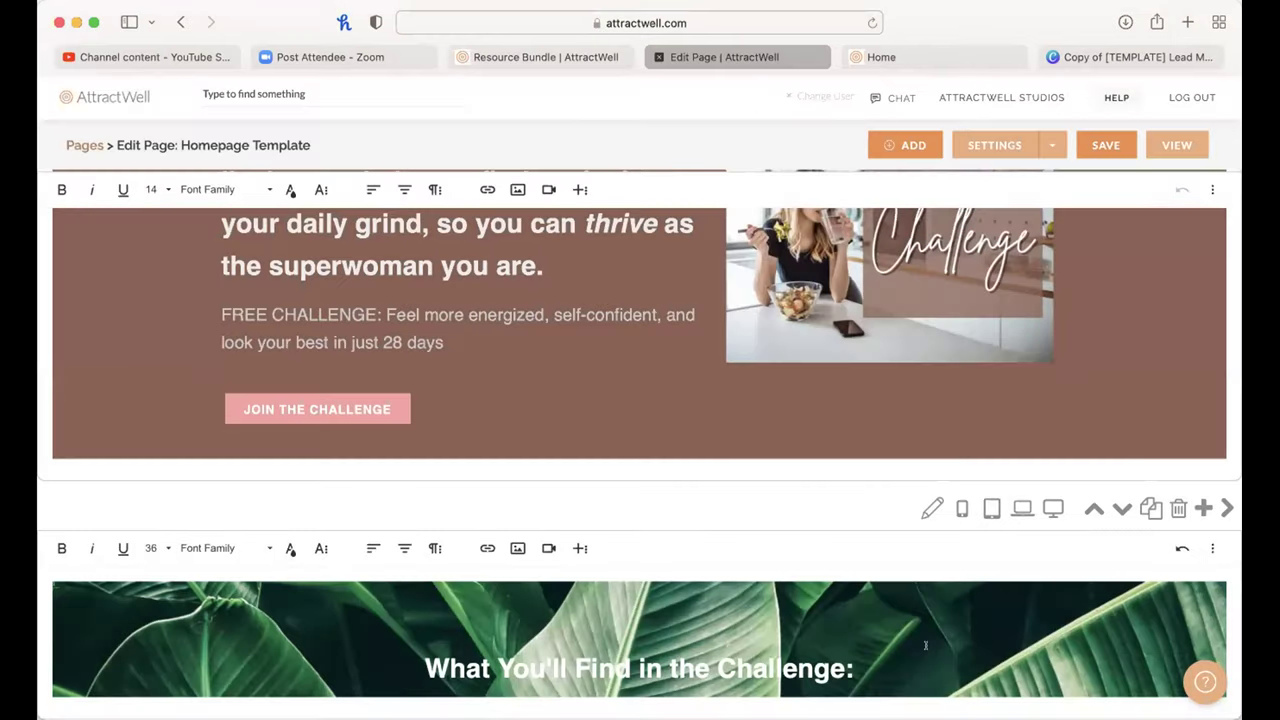
Step: Examine the headings and pictures of the four challenge columns, including the replacement options for the "Focus on Food & Fitness" picture
scroll(919, 640, "down", 5)
scroll(925, 644, "down", 5)
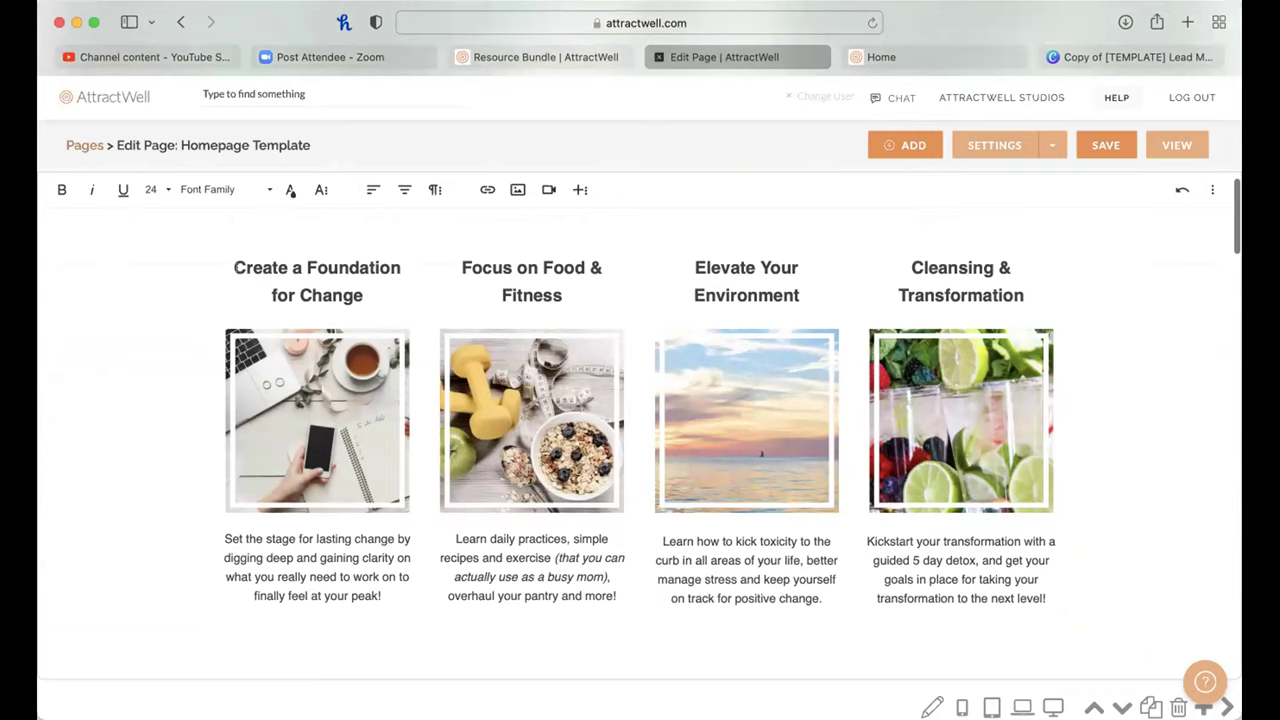
left_click_drag(234, 266, 357, 295)
left_click_drag(466, 268, 557, 300)
left_click(576, 430)
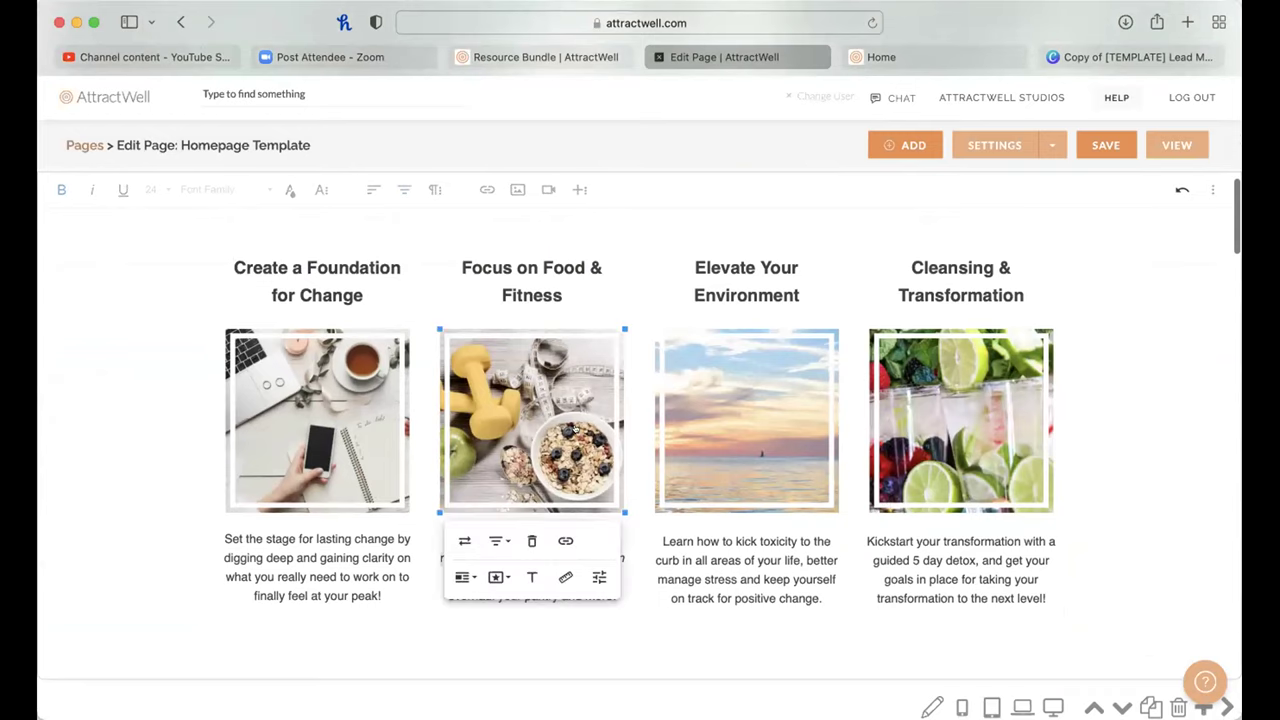
left_click(464, 540)
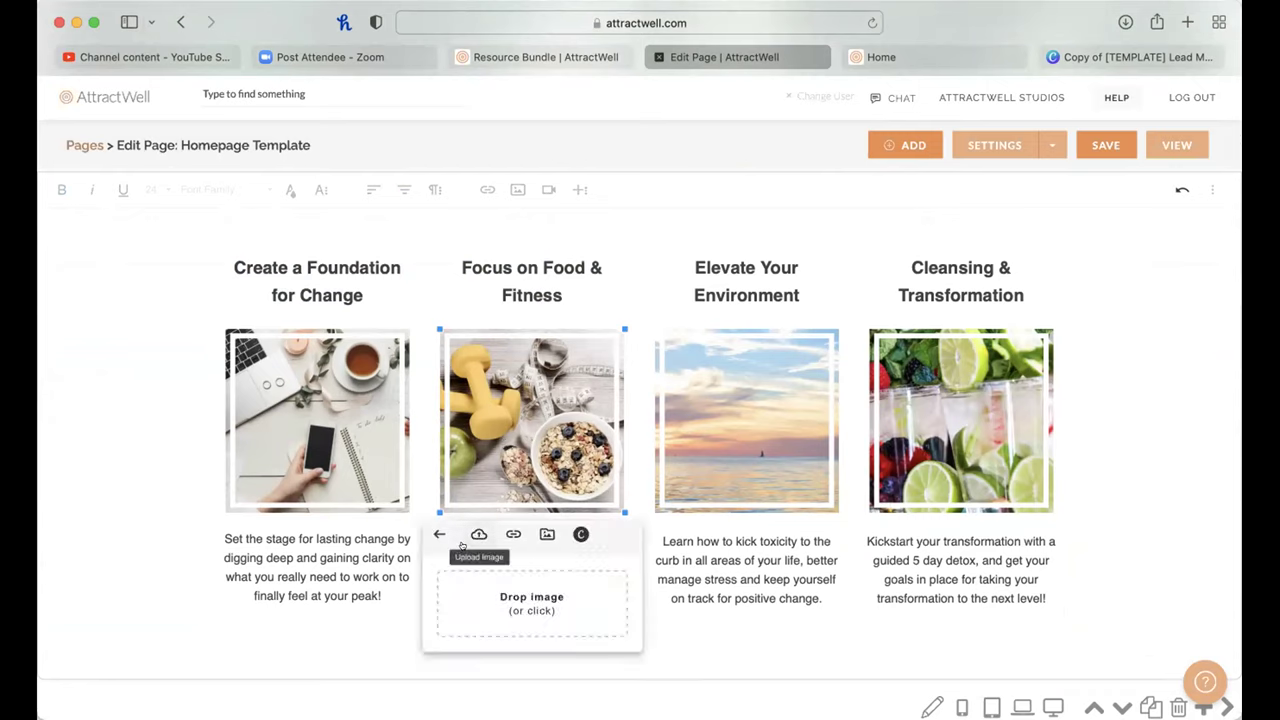
left_click(697, 455)
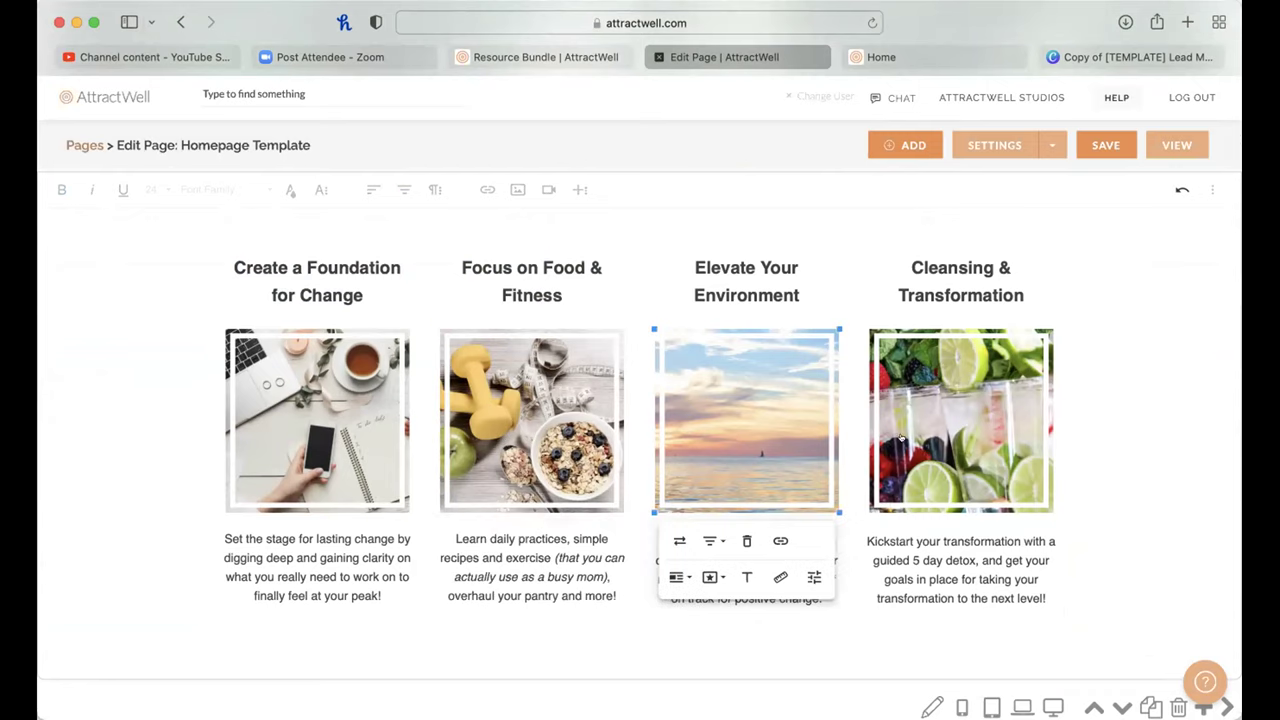
left_click(984, 436)
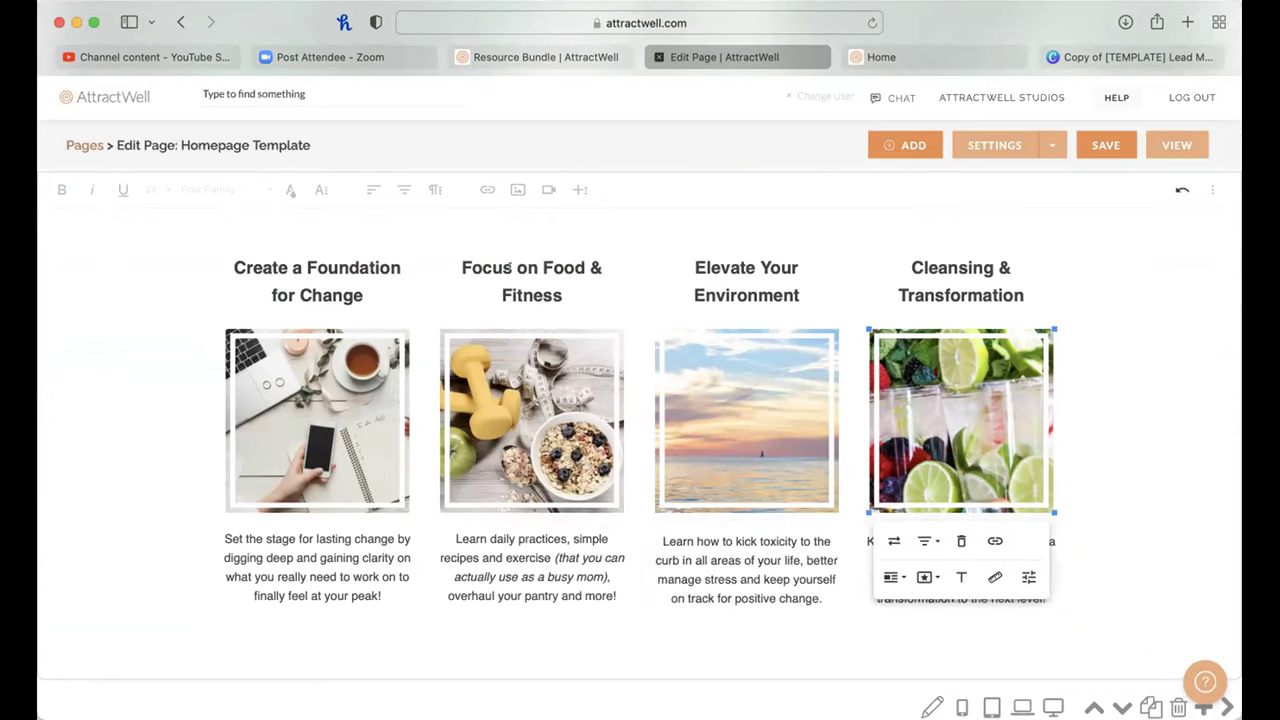
left_click_drag(459, 260, 565, 296)
Step: Browse the general and photo section layouts that can be added between the leaf banner and the four-column section
scroll(636, 396, "up", 4)
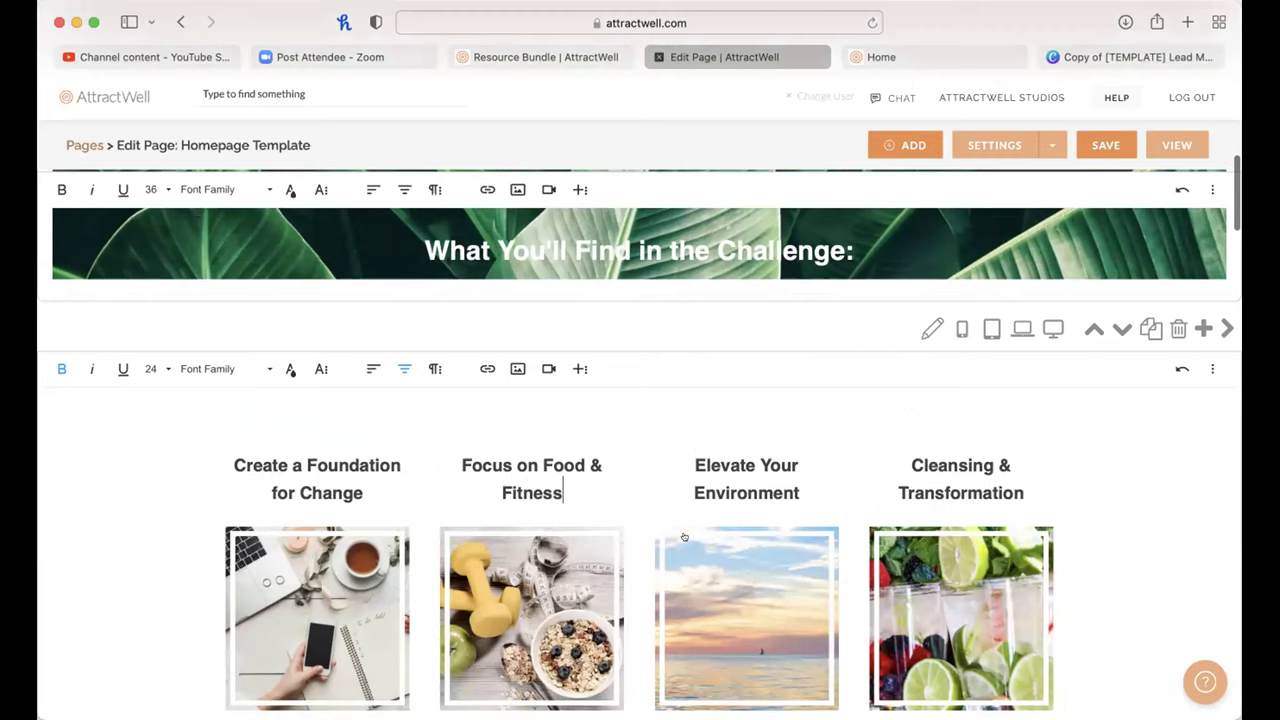
left_click(630, 302)
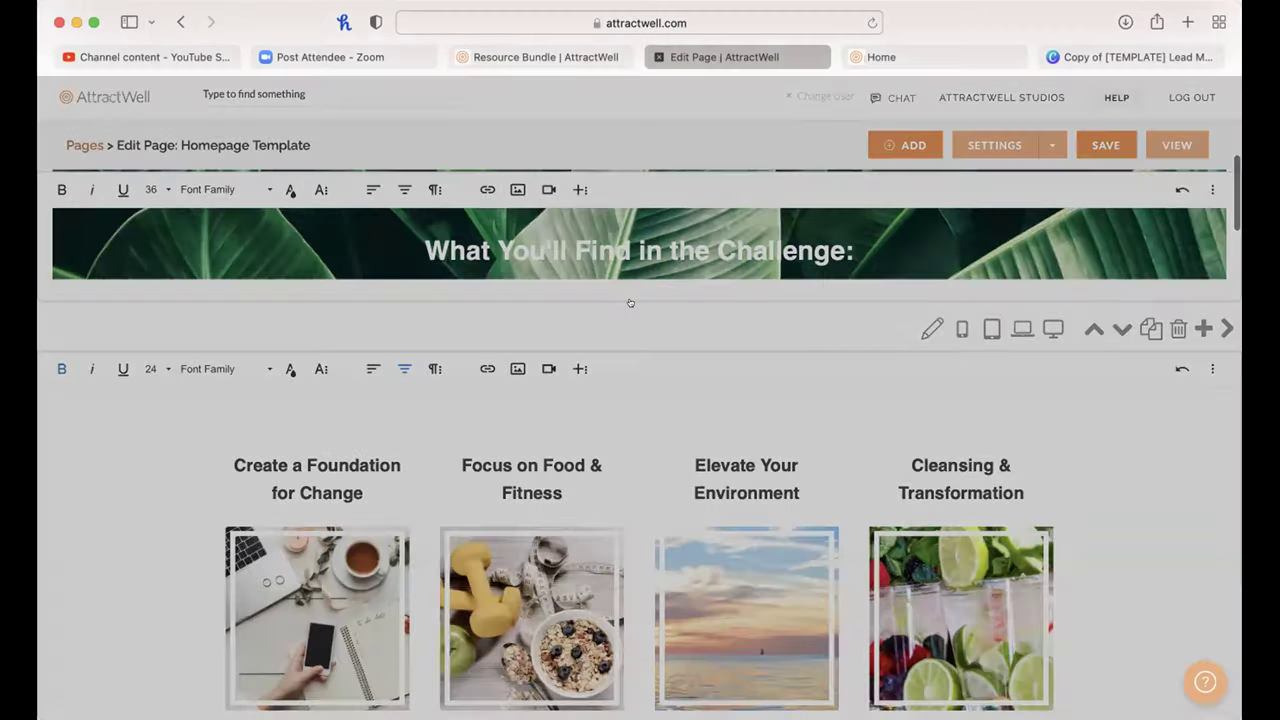
scroll(698, 537, "down", 4)
scroll(697, 534, "up", 4)
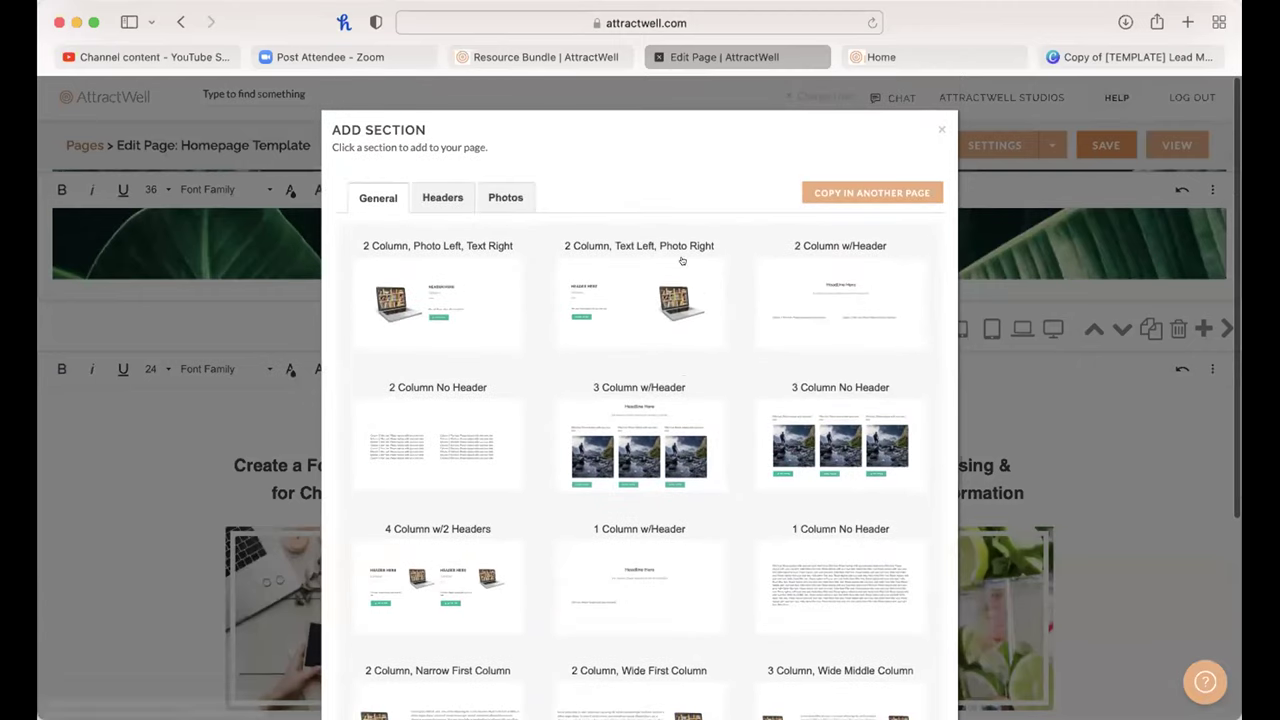
left_click(609, 269)
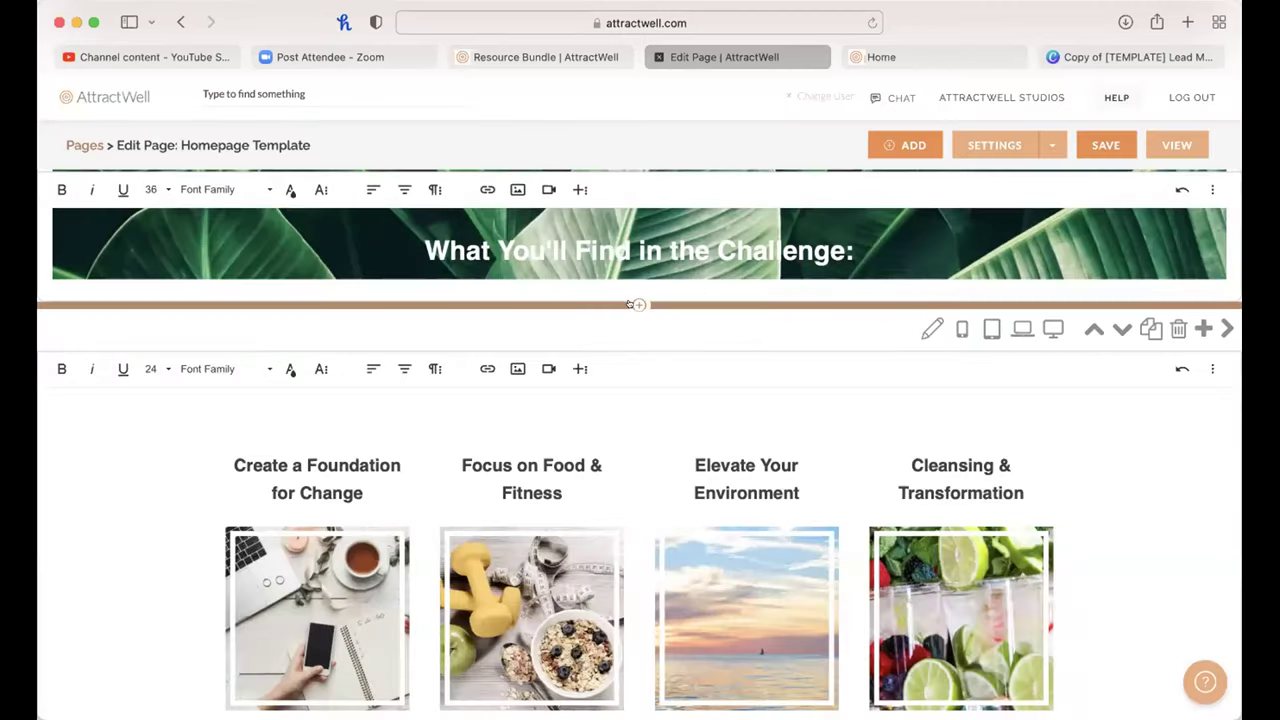
left_click(634, 303)
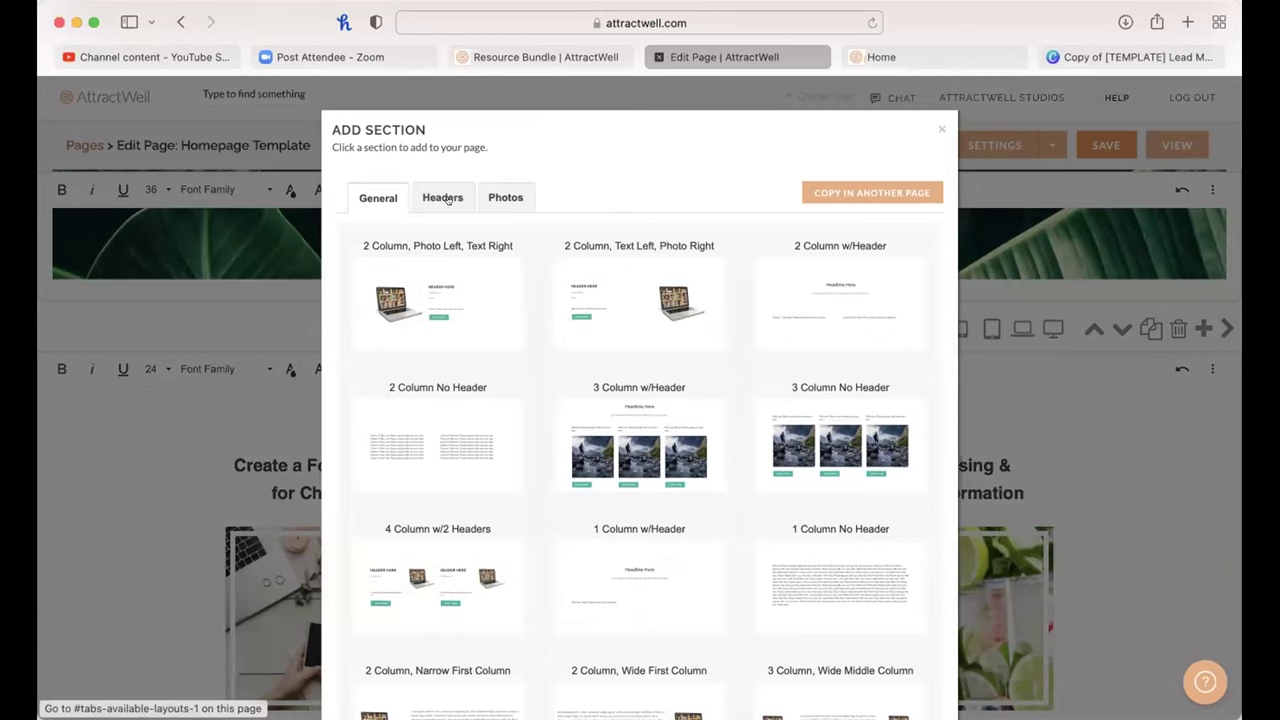
left_click(497, 193)
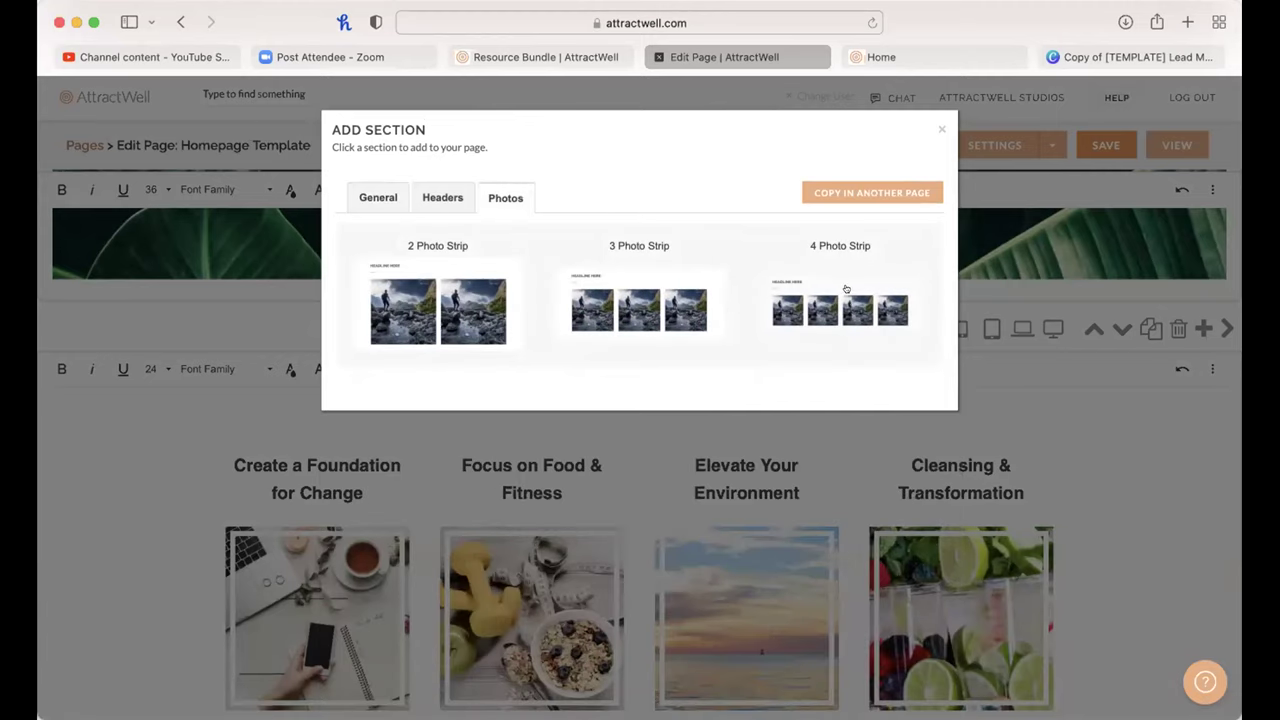
left_click(366, 193)
scroll(550, 415, "down", 2)
scroll(556, 426, "down", 1)
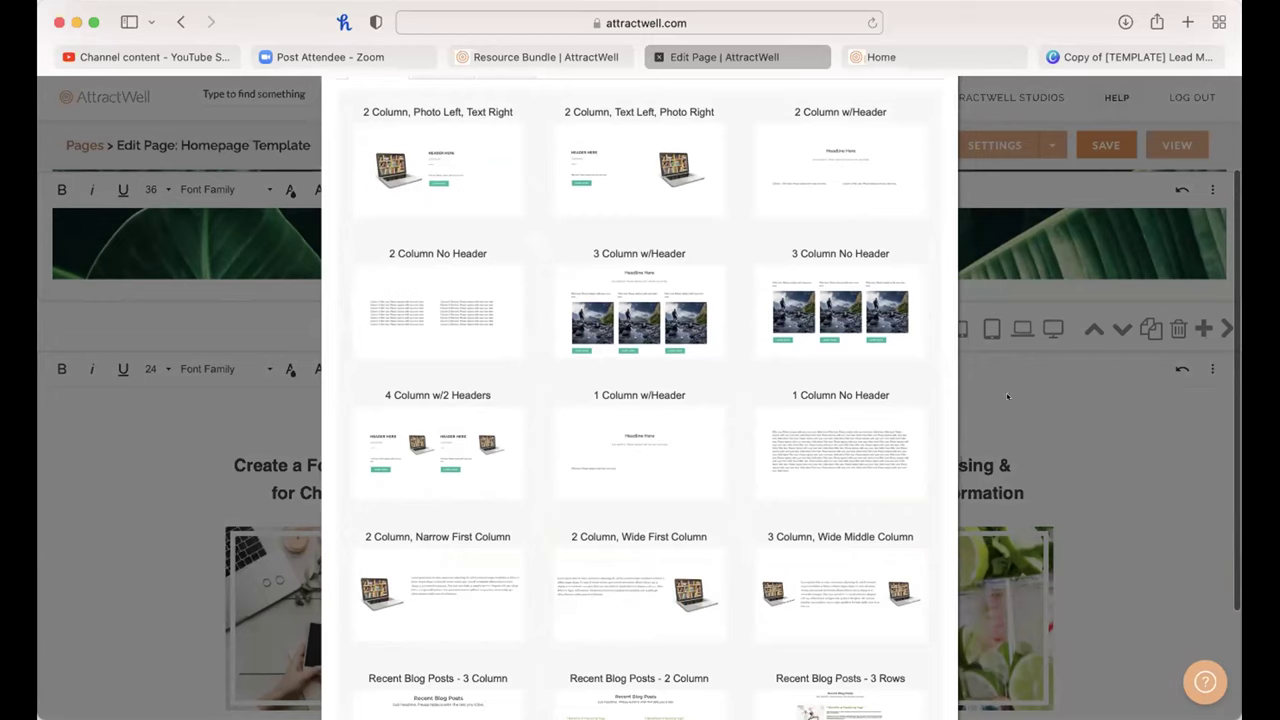
Step: Examine the remaining section layouts down to the recent blog posts ones, and look over the challenge columns and the banners around them
scroll(884, 397, "down", 3)
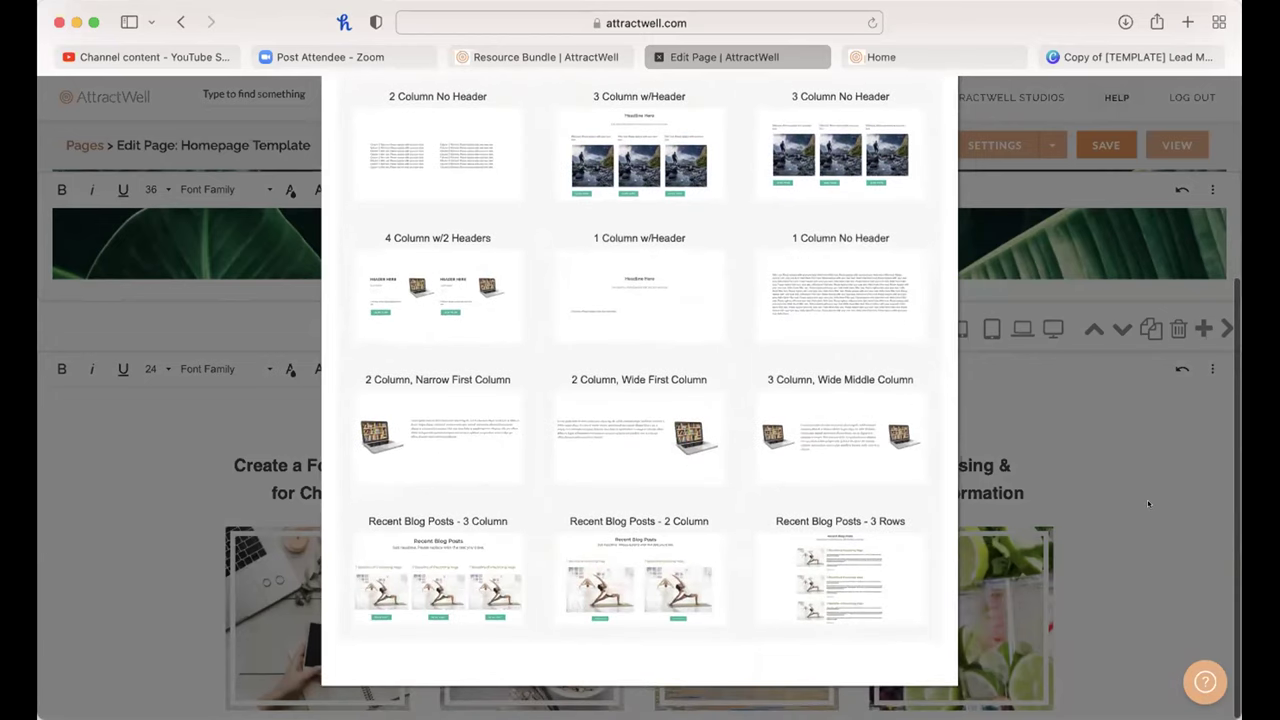
left_click(1151, 506)
scroll(761, 605, "down", 4)
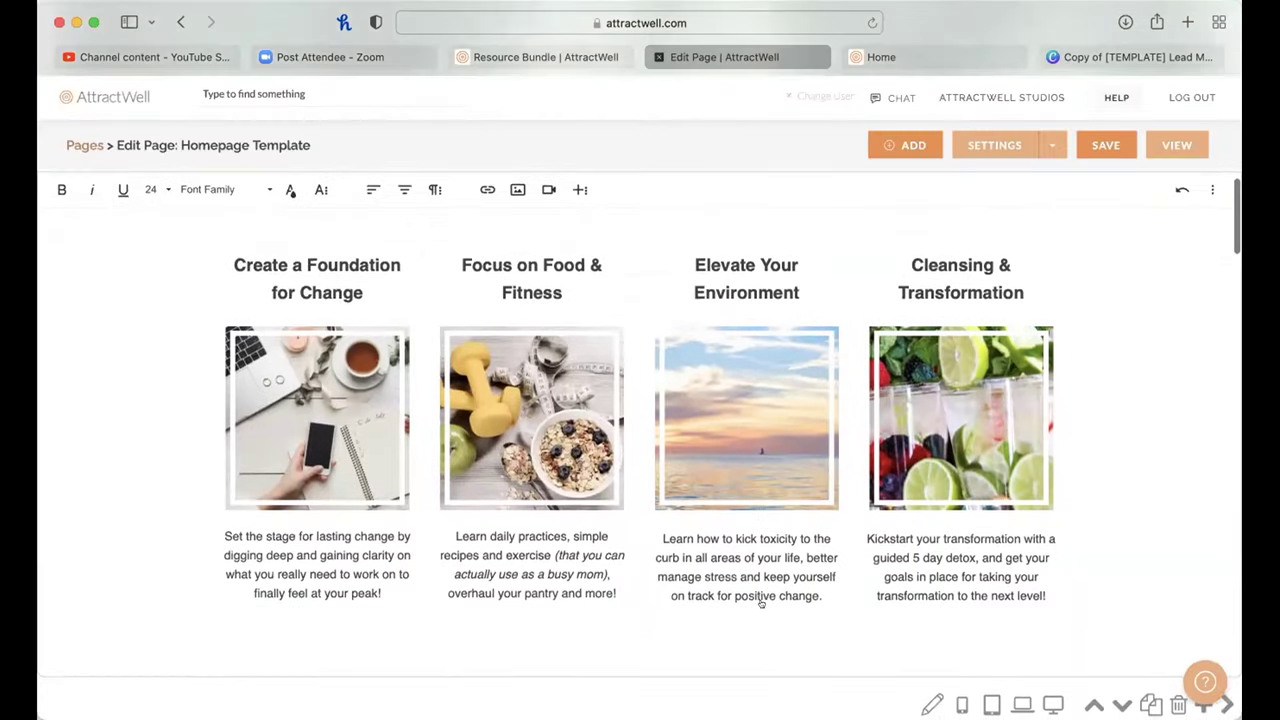
scroll(761, 601, "down", 12)
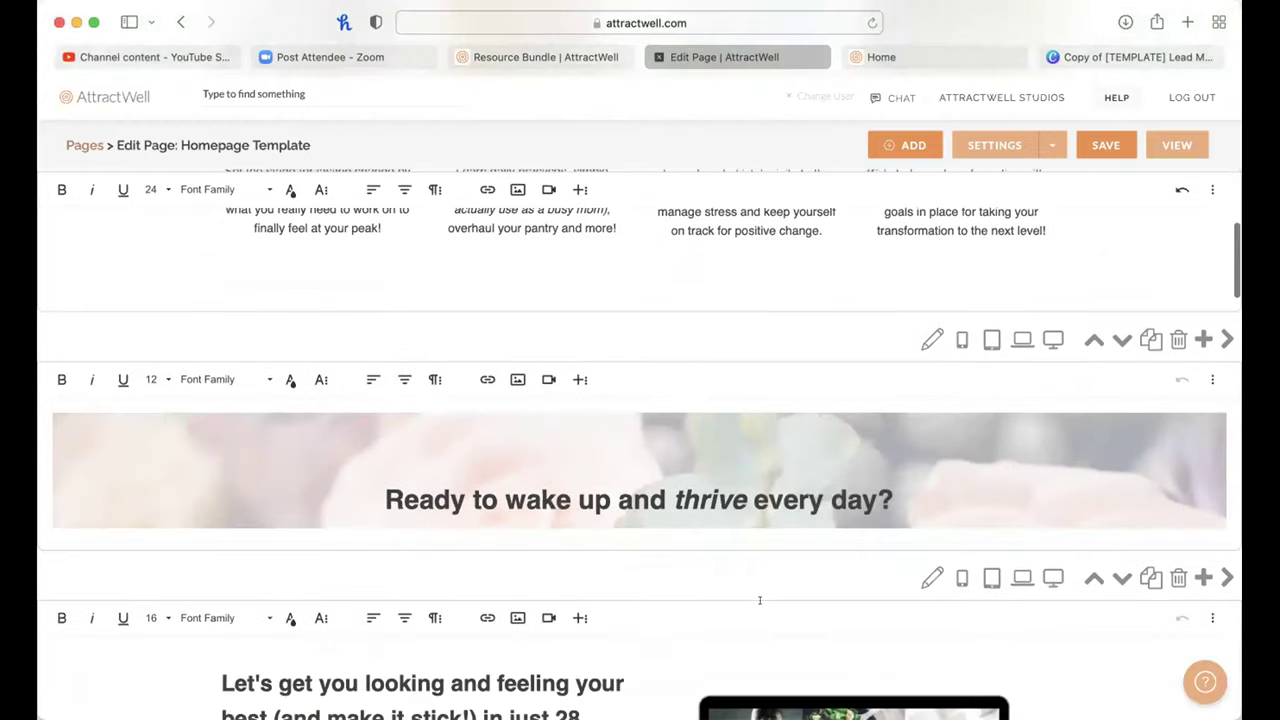
scroll(760, 600, "up", 14)
scroll(760, 600, "up", 5)
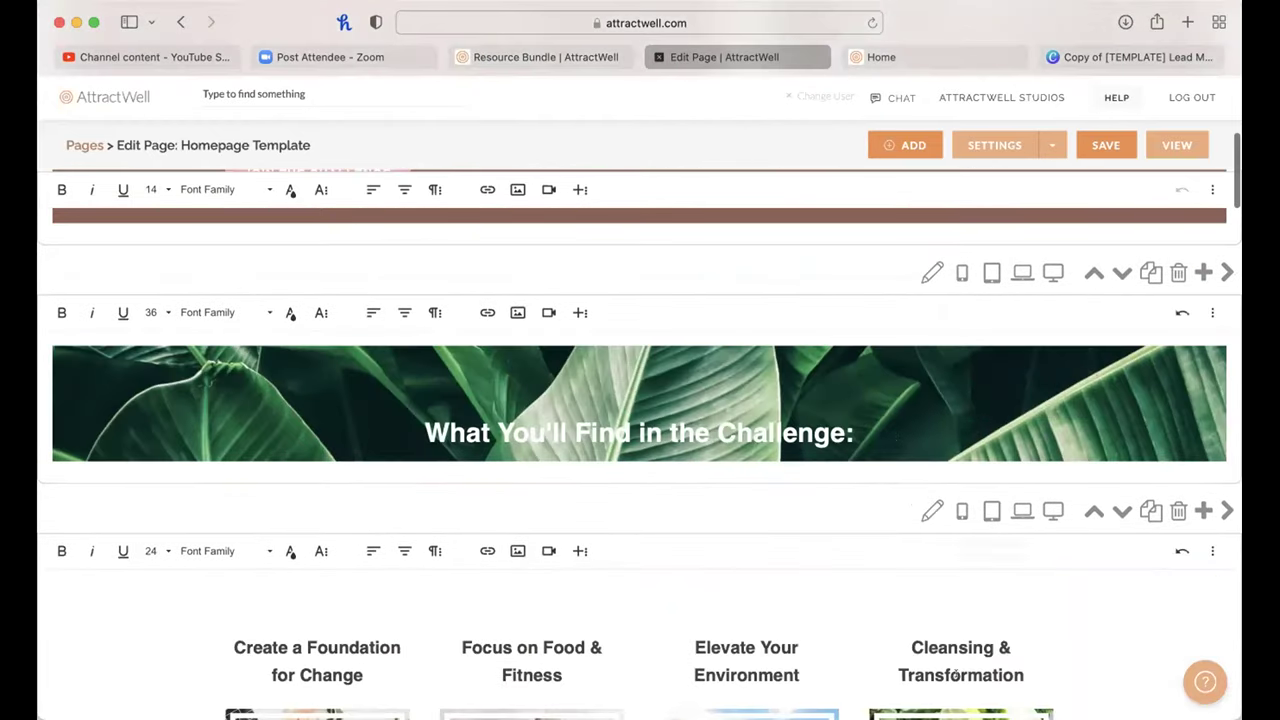
scroll(803, 531, "down", 17)
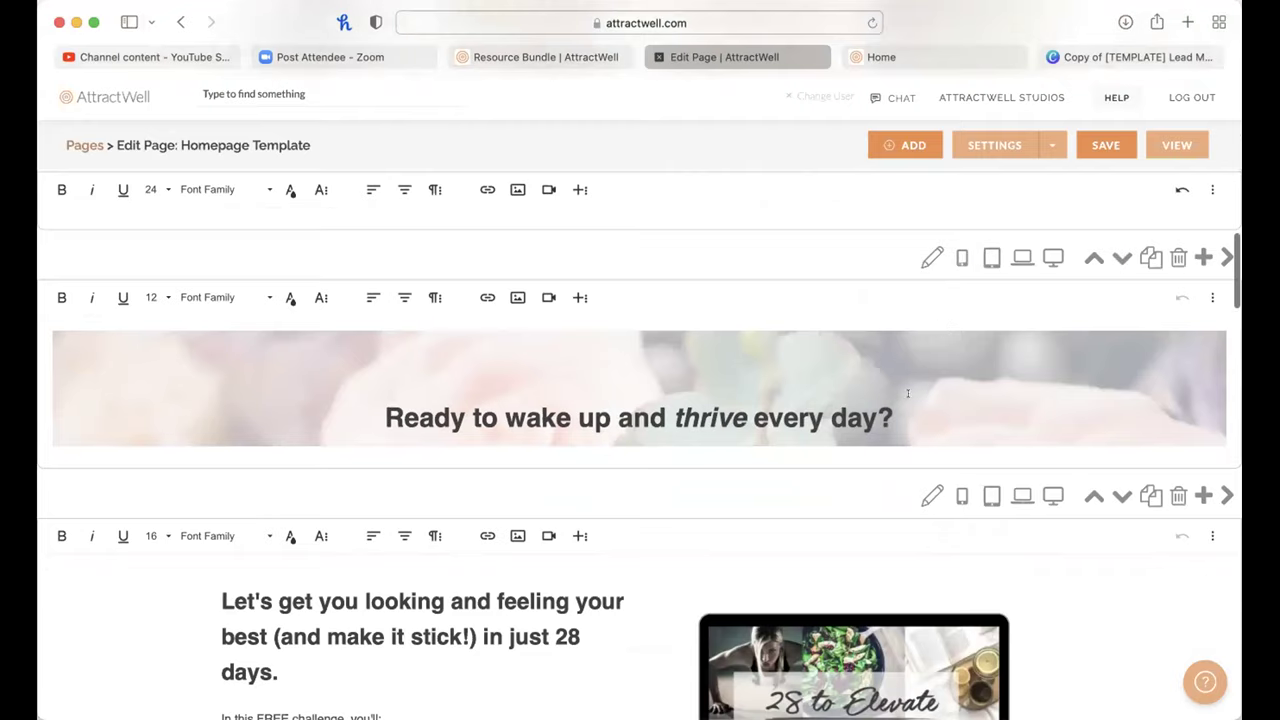
Step: Replace the background image of the "Ready to wake up and thrive every day?" banner with the green leaf picture
left_click(931, 257)
left_click(583, 286)
scroll(857, 683, "down", 2)
scroll(857, 683, "down", 5)
left_click(918, 705)
Step: Color the "Ready to wake up and thrive every day?" headline white
left_click_drag(936, 421, 375, 421)
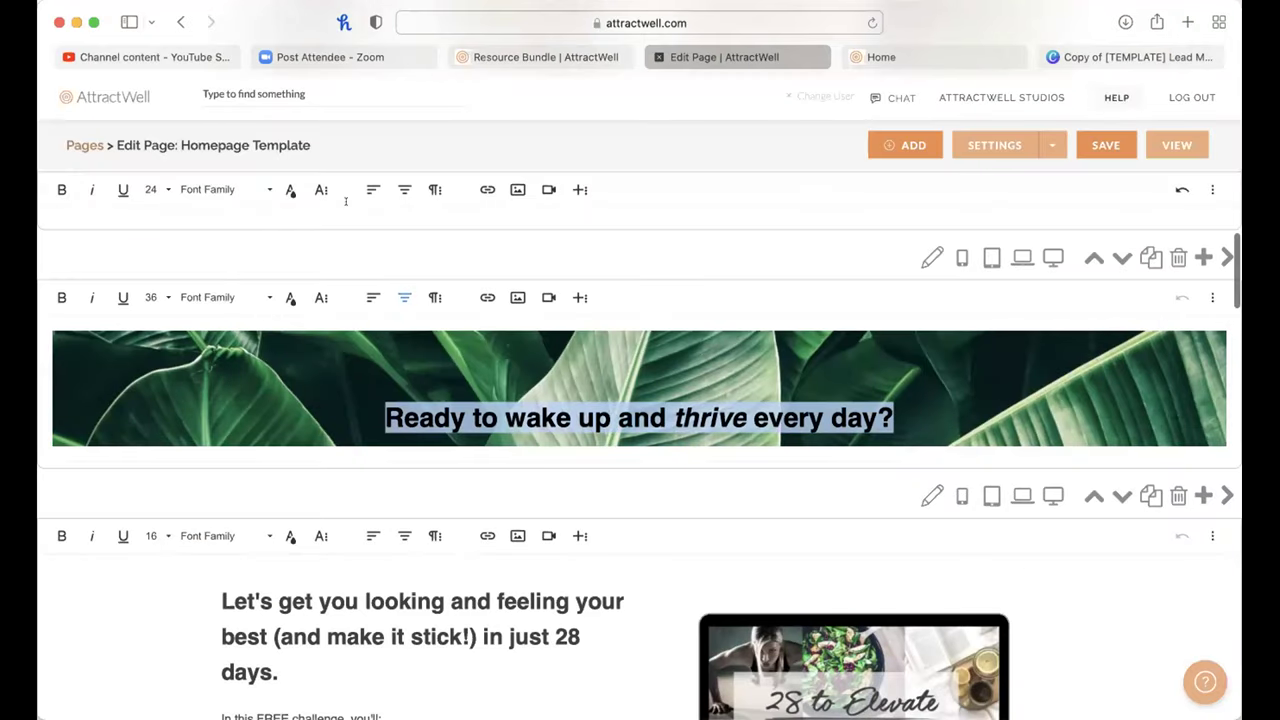
left_click(290, 297)
left_click(496, 328)
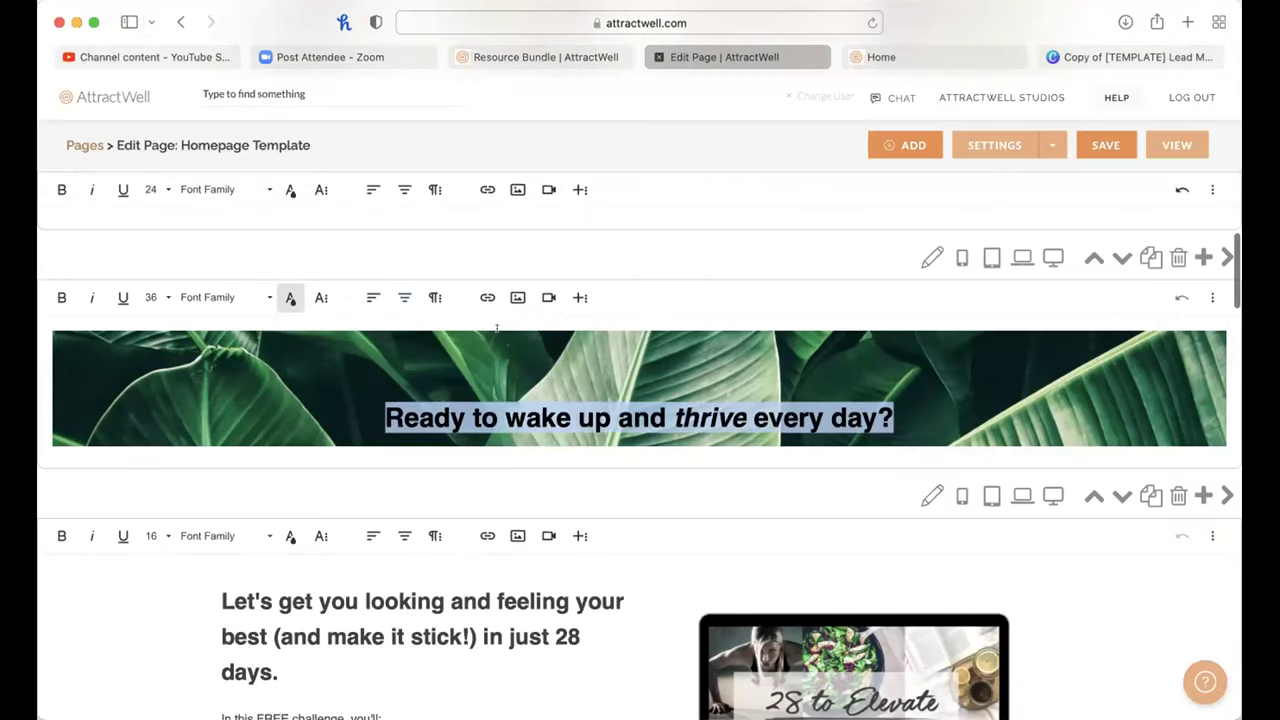
left_click(775, 585)
Step: Restyle the "Join the Challenge" button below the challenge and workbook image as a dark red button
scroll(800, 560, "down", 5)
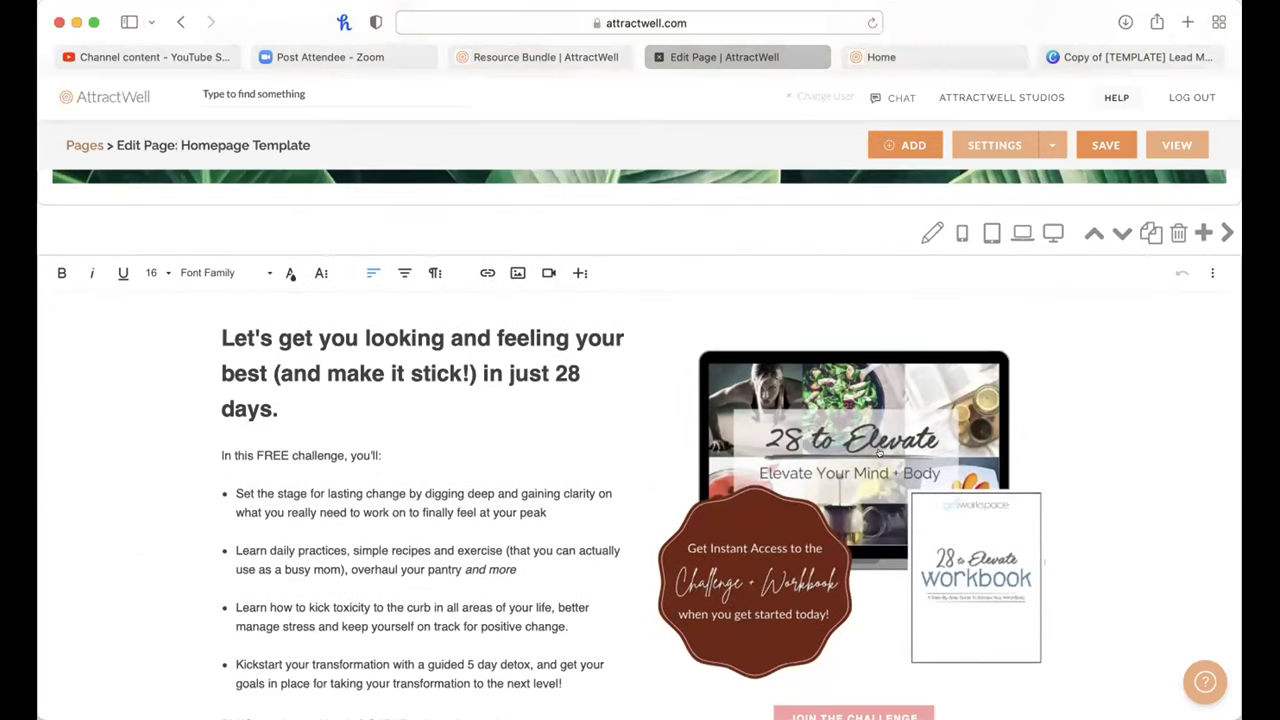
scroll(779, 467, "down", 6)
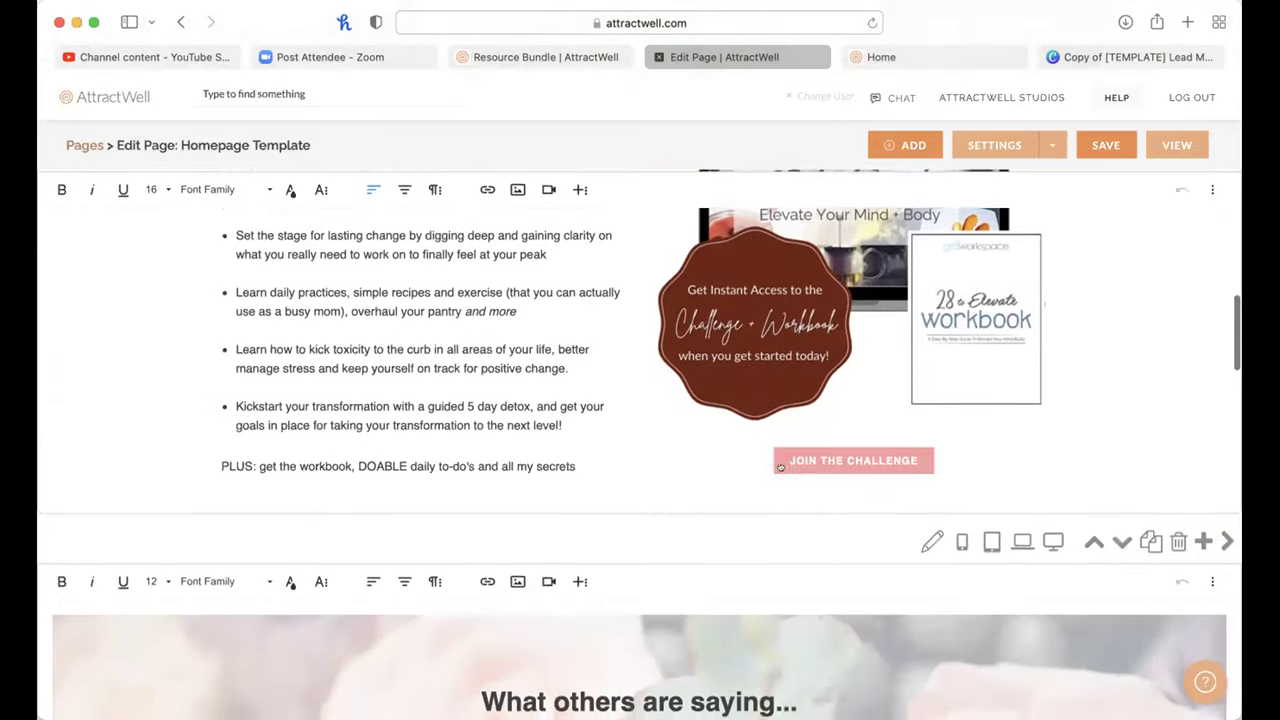
left_click(838, 421)
left_click(834, 460)
left_click(847, 509)
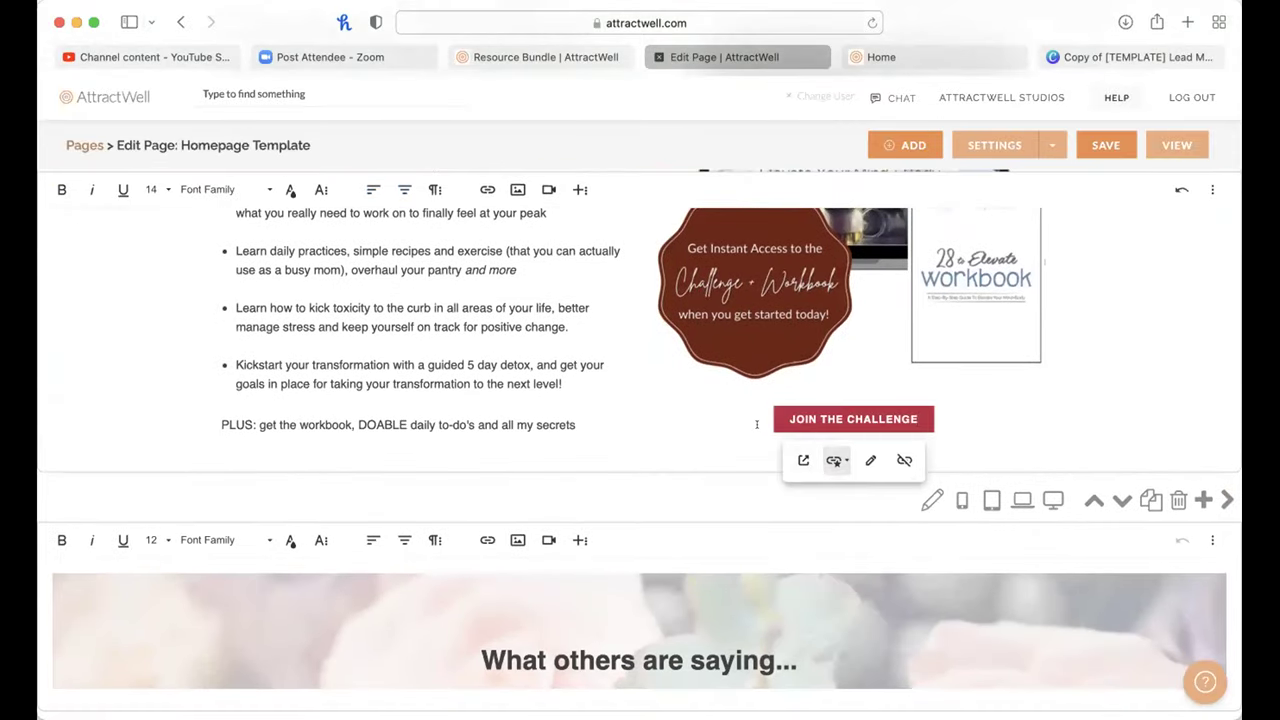
Step: Examine the "What others are saying..." banner and each of the three testimonial images below it
scroll(757, 424, "down", 5)
scroll(757, 424, "down", 1)
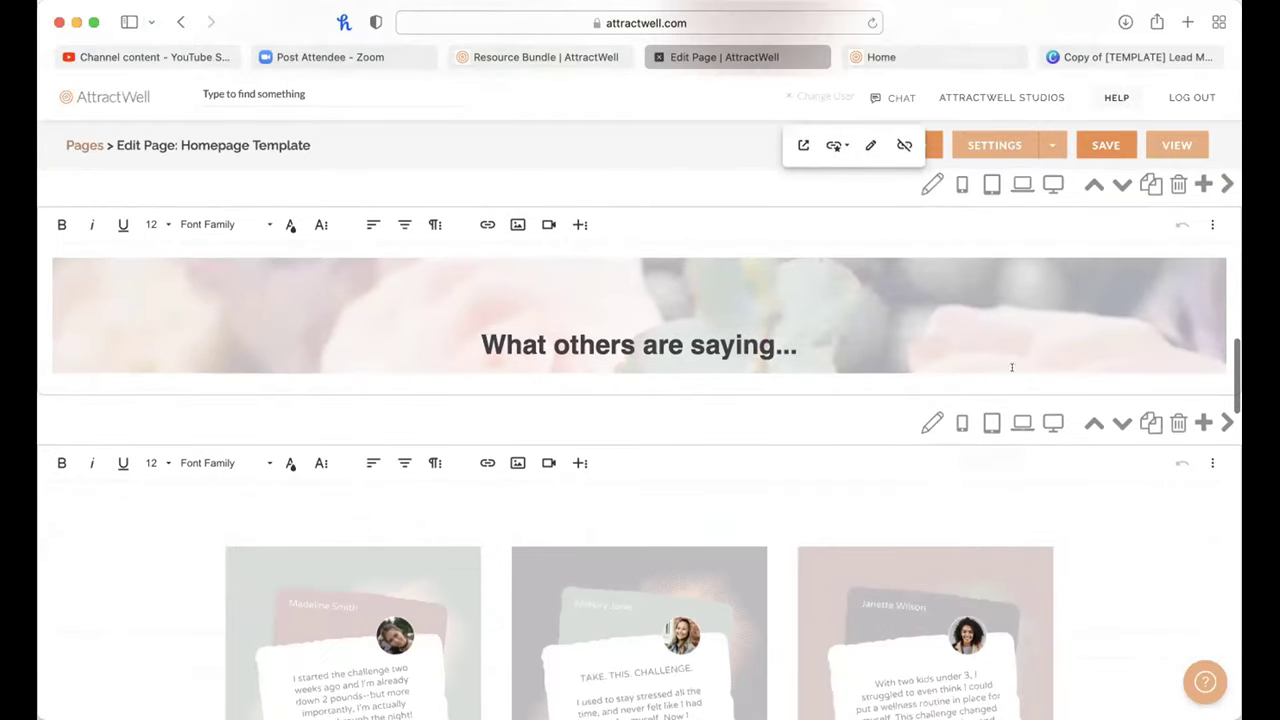
scroll(1011, 367, "up", 9)
scroll(1037, 349, "down", 2)
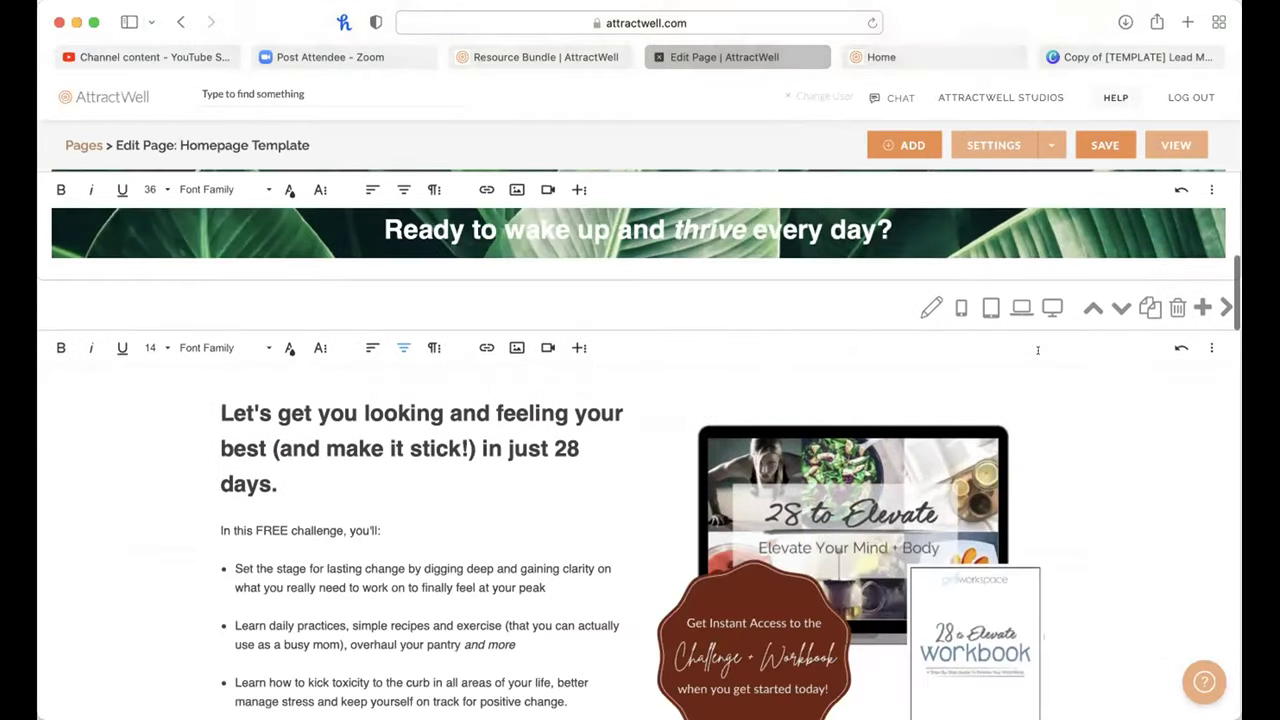
scroll(1037, 349, "down", 15)
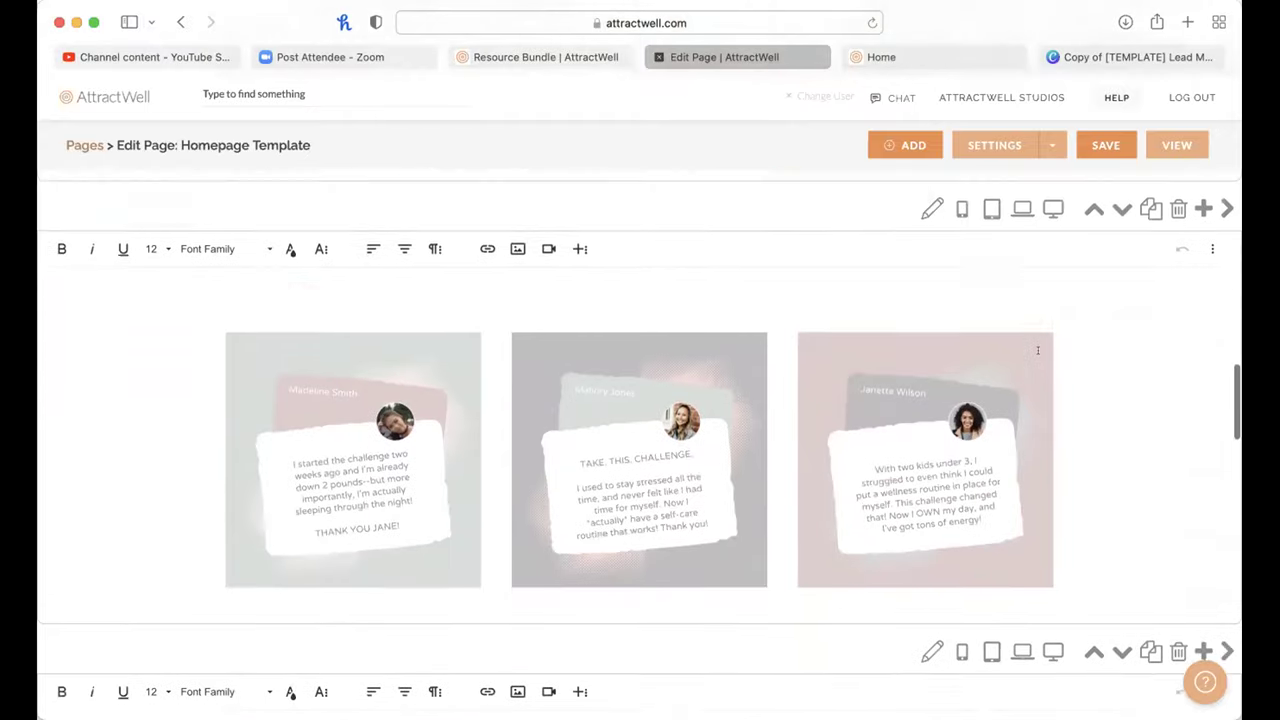
scroll(1037, 350, "down", 2)
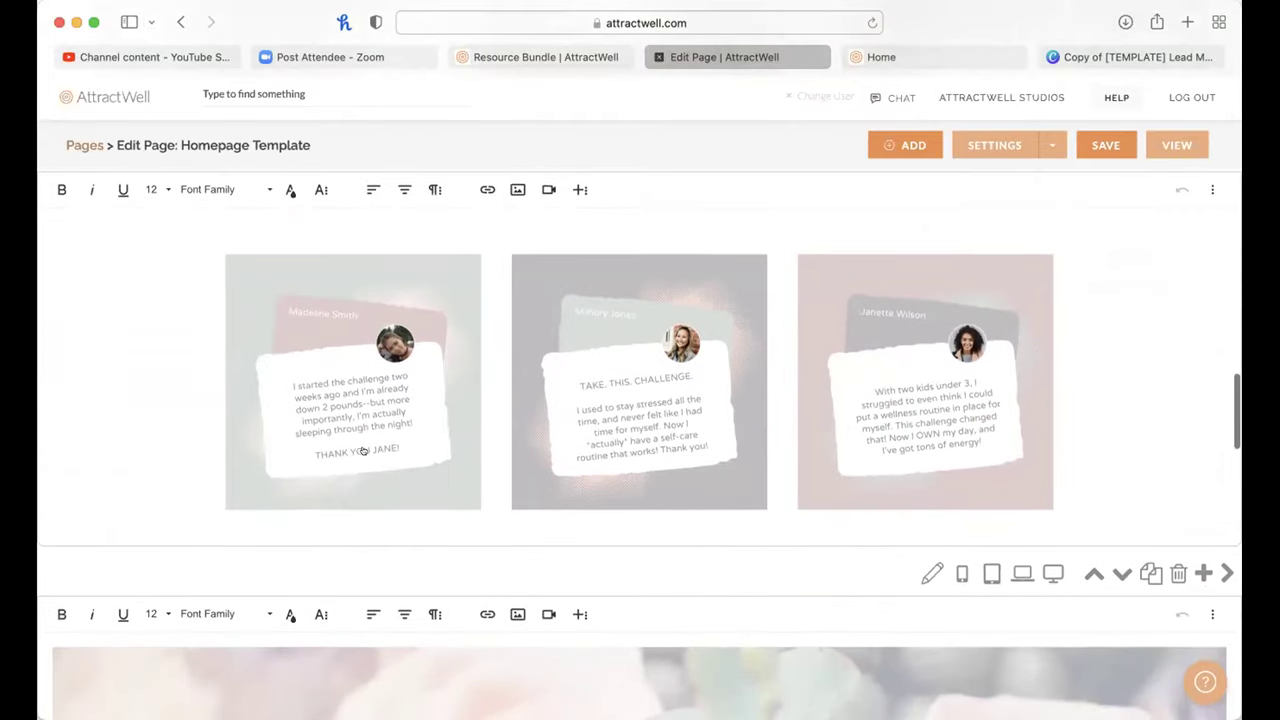
left_click(363, 451)
left_click(635, 410)
left_click(913, 380)
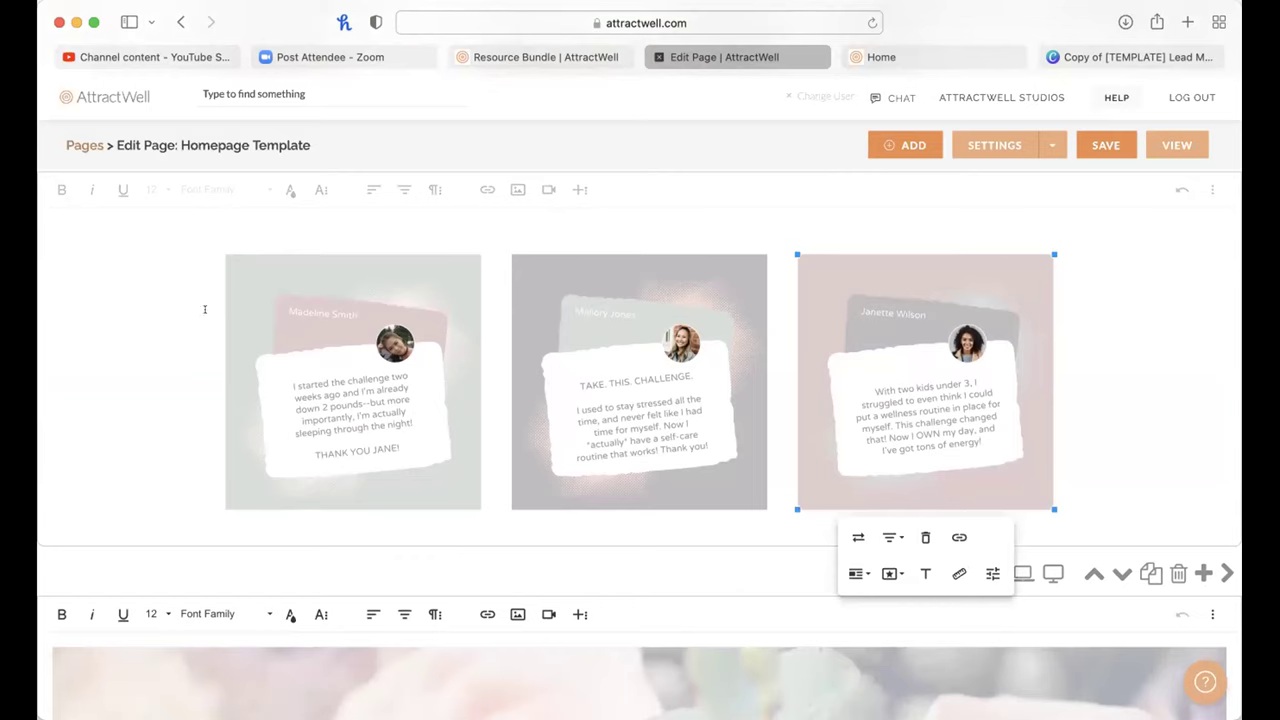
Step: Check the Canva template links in the resource bundle, the Lead Magnet Image design and the live Home page, and return to the page editor
left_click(563, 57)
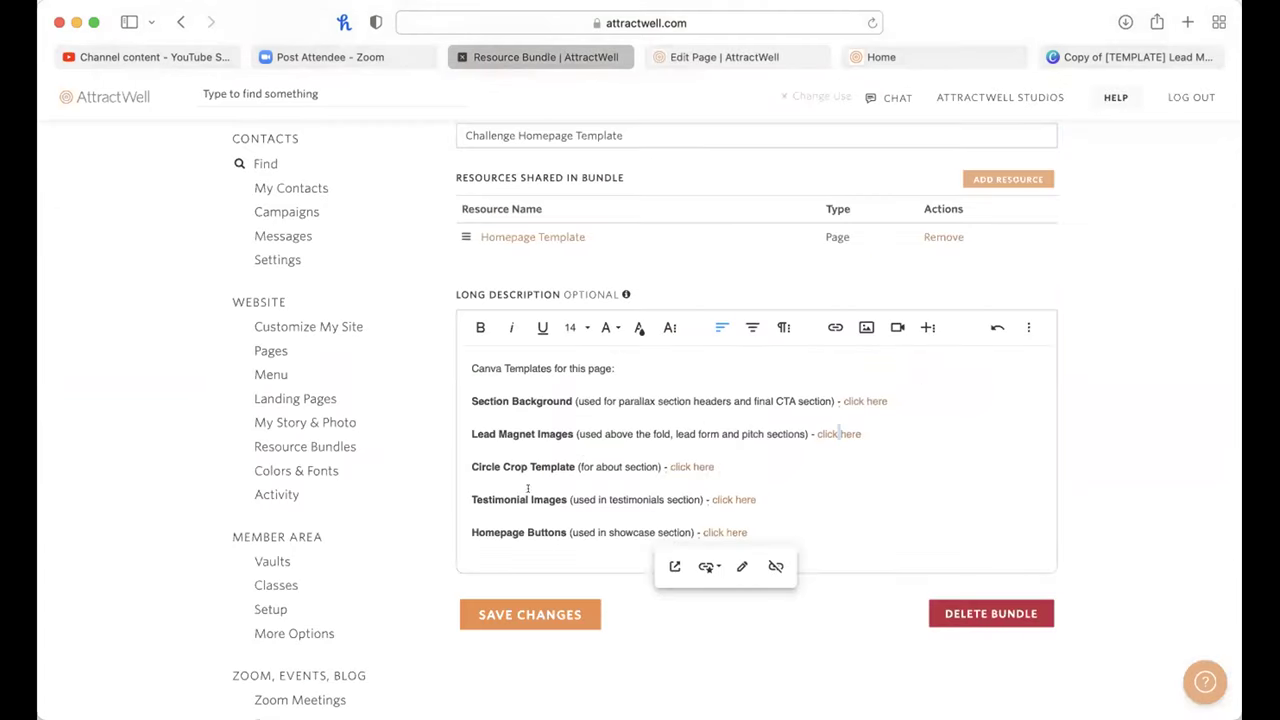
left_click(1040, 56)
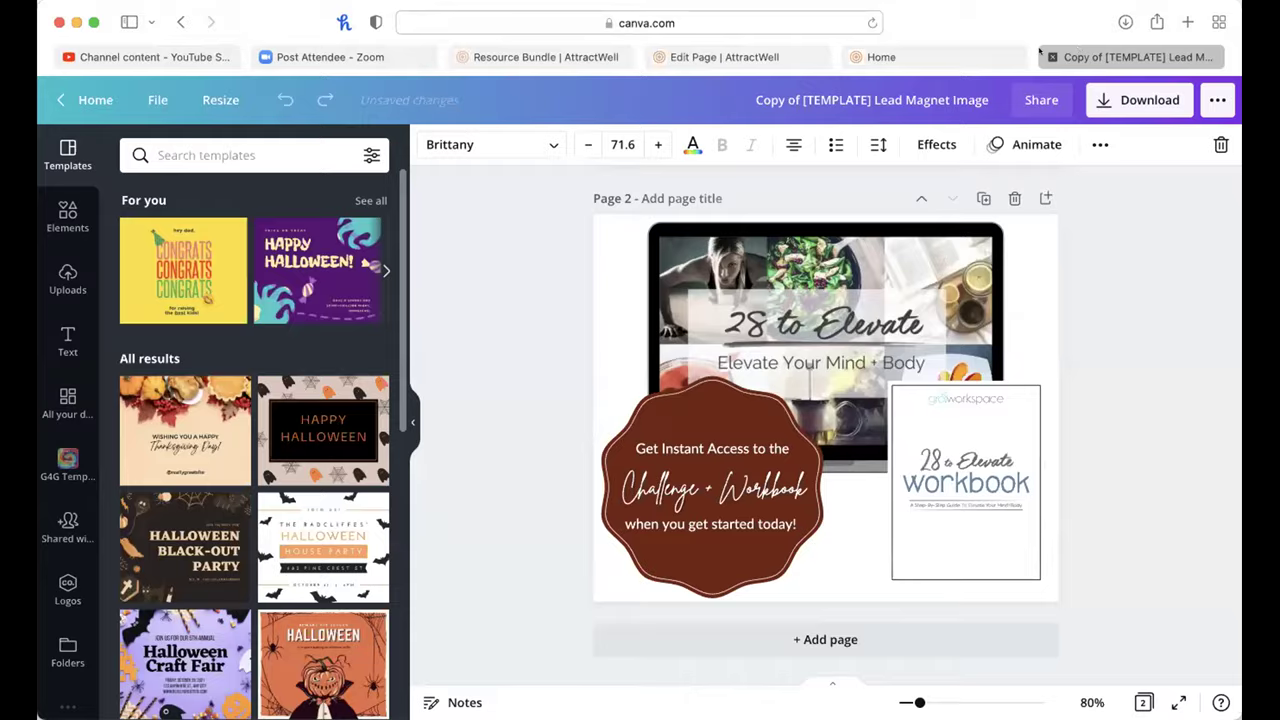
left_click(960, 57)
scroll(805, 515, "down", 3)
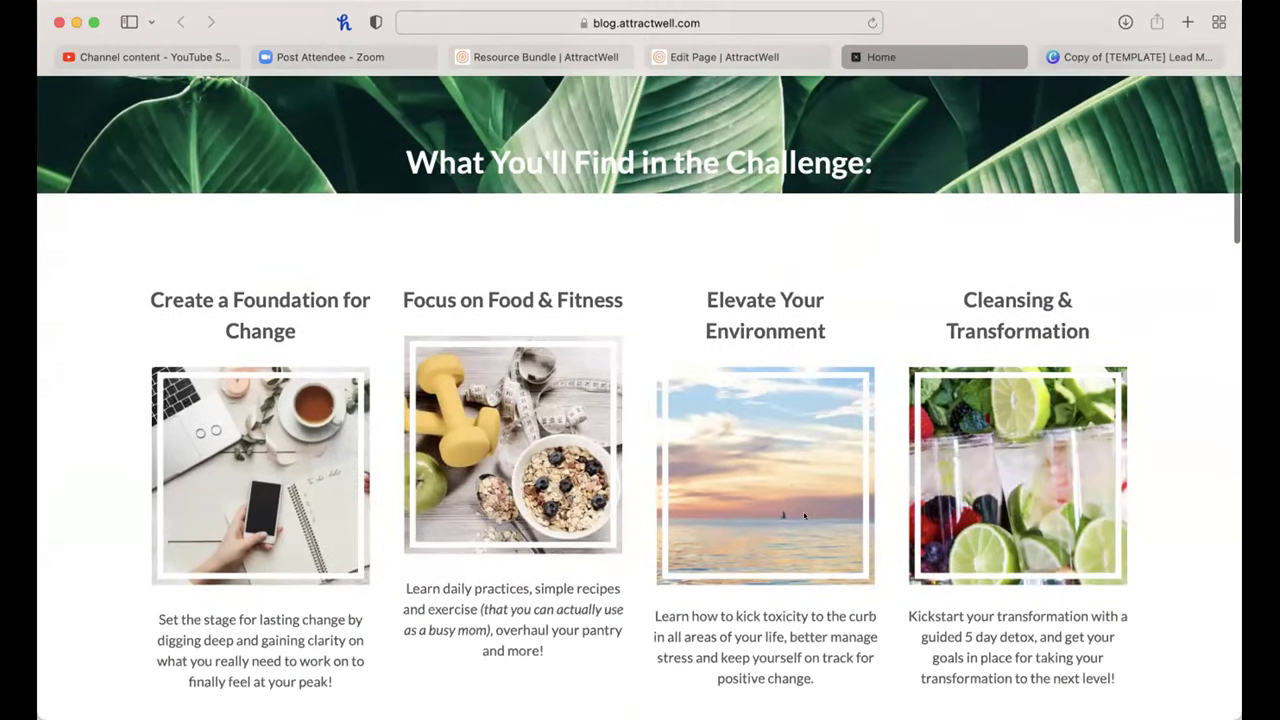
left_click(720, 57)
Step: Examine the about section under "Hey there! I'm SO glad you found me!", including the circular photo's replacement options and the introduction text
scroll(771, 549, "down", 5)
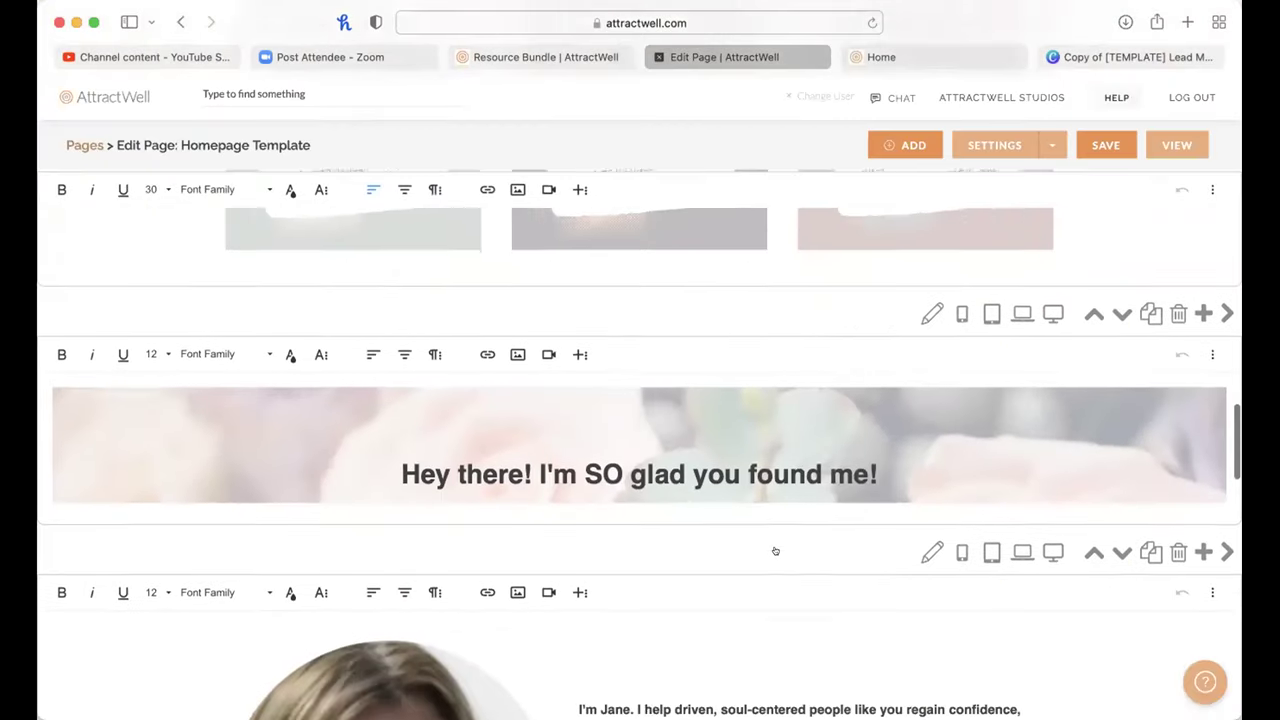
scroll(774, 549, "down", 1)
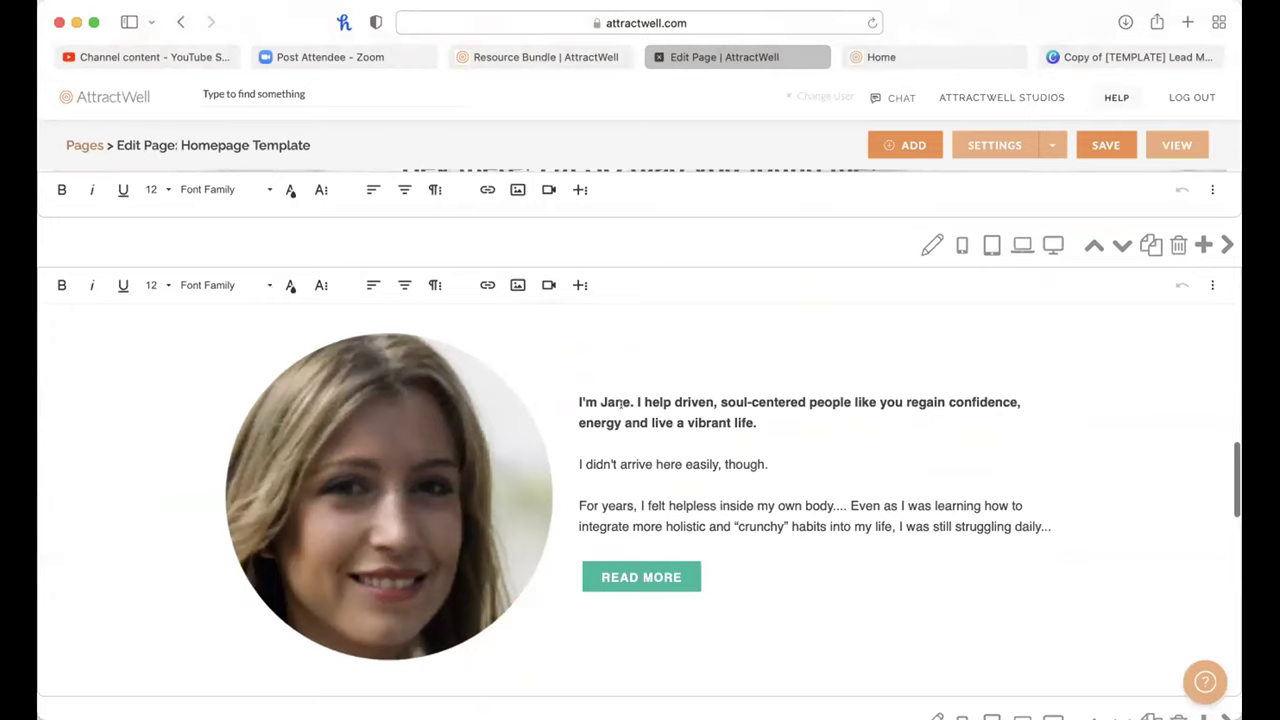
scroll(817, 600, "up", 3)
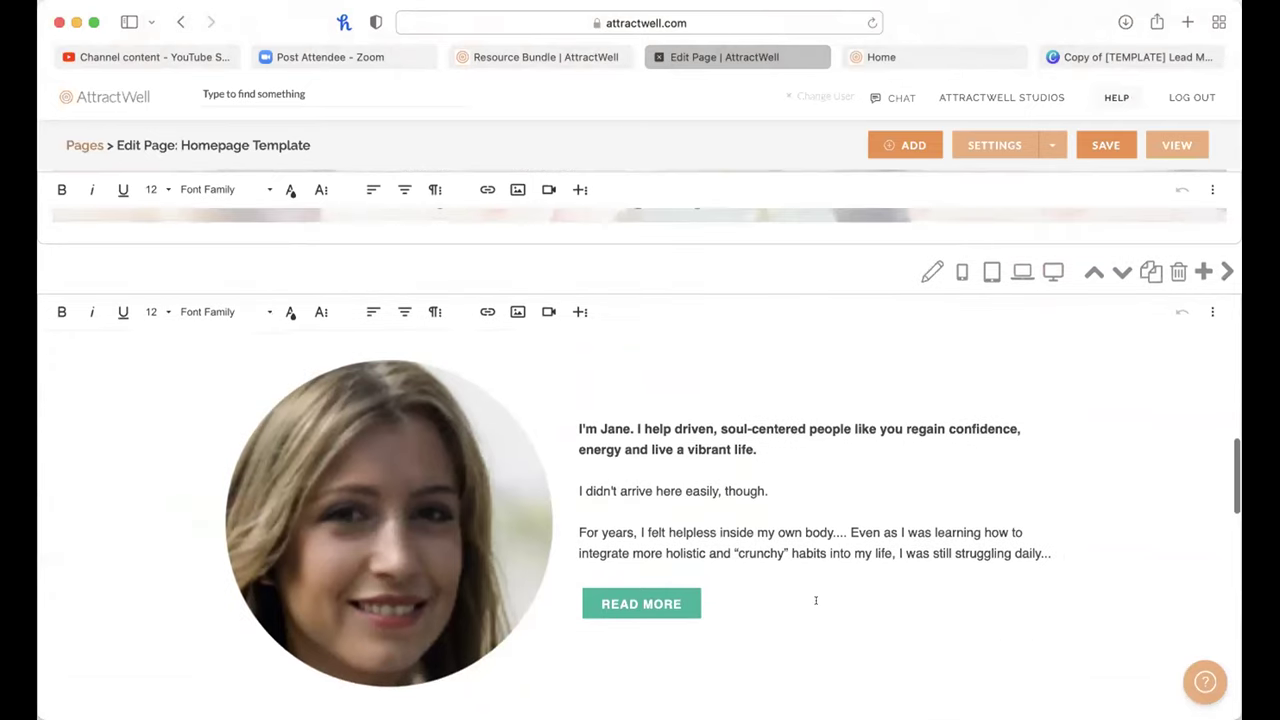
scroll(478, 552, "down", 3)
left_click(332, 582)
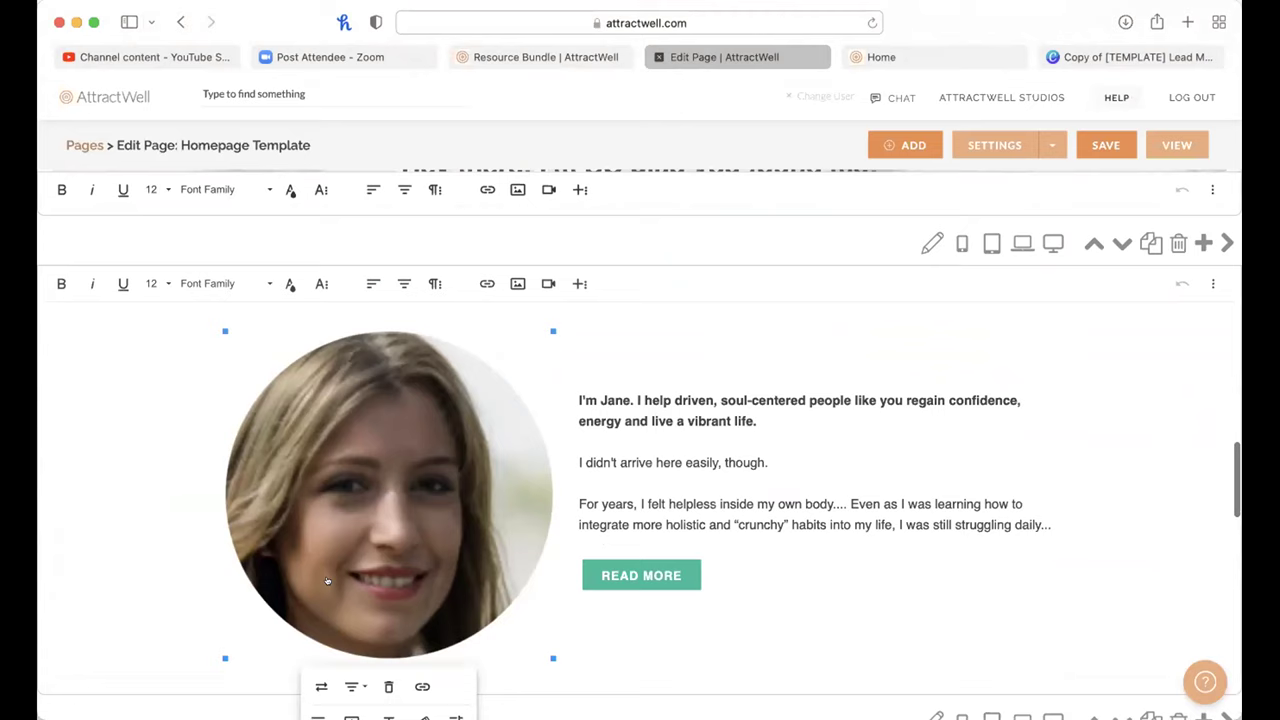
scroll(332, 582, "down", 2)
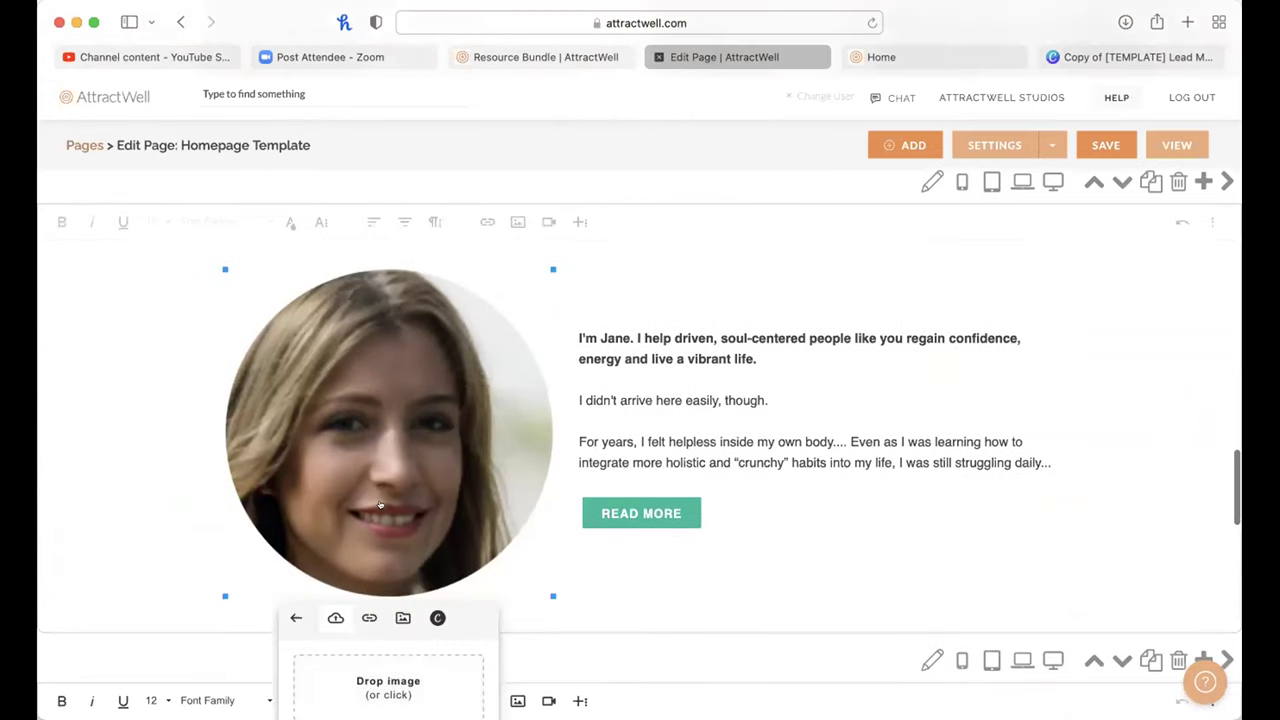
left_click(580, 477)
left_click_drag(635, 338, 1076, 475)
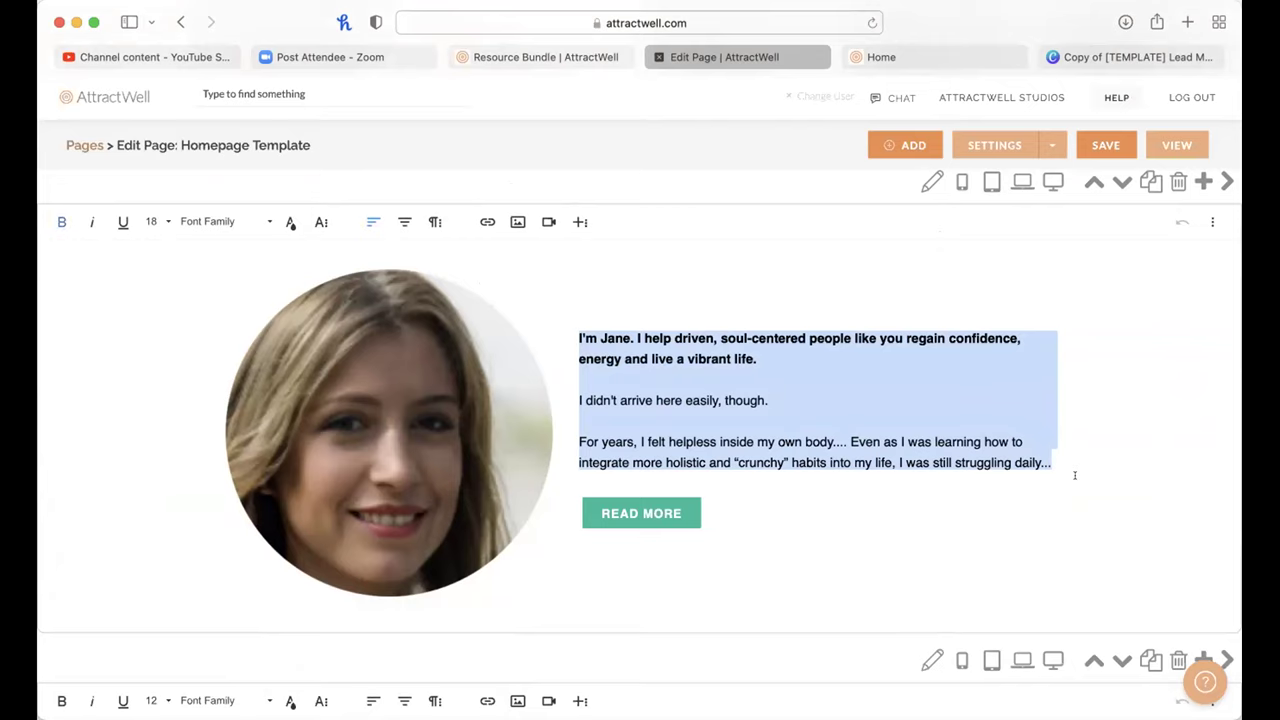
Step: Examine the link settings of the about section's "Read More" button, including the list of site pages it can link to
left_click(675, 514)
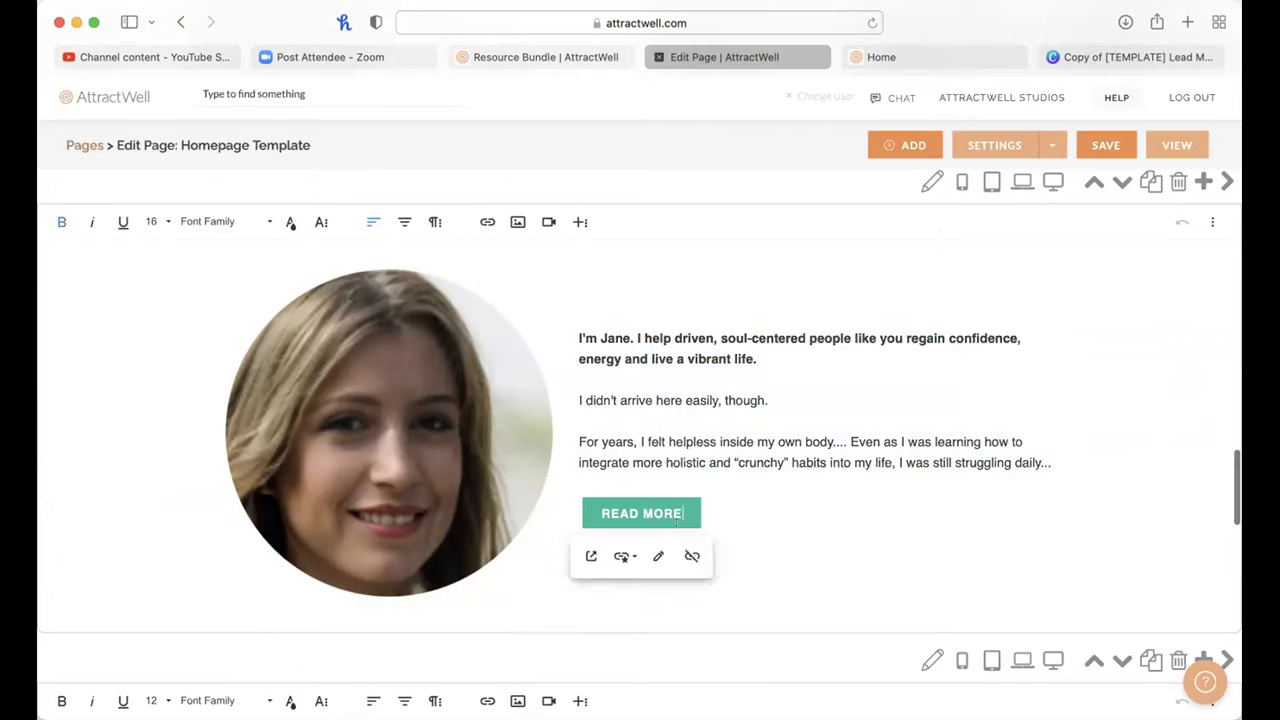
left_click(658, 556)
scroll(660, 590, "down", 2)
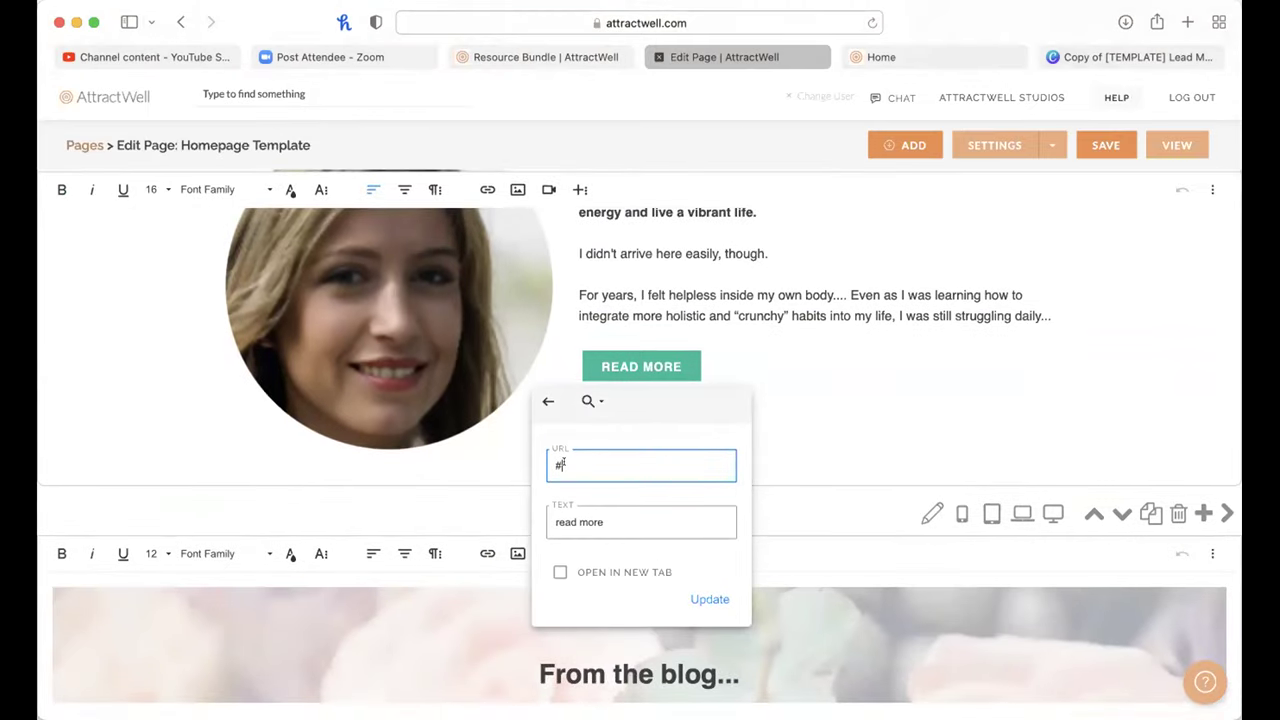
left_click(590, 401)
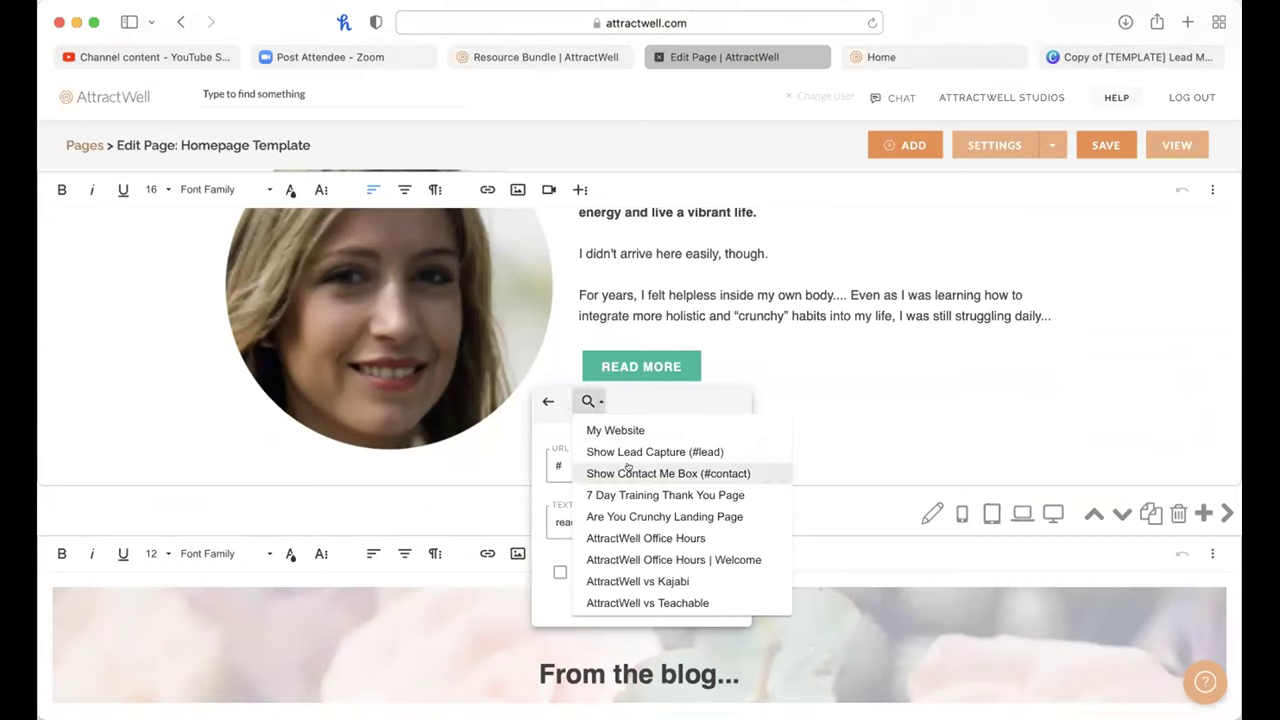
scroll(627, 466, "down", 10)
scroll(642, 577, "down", 3)
scroll(642, 577, "up", 6)
left_click(843, 378)
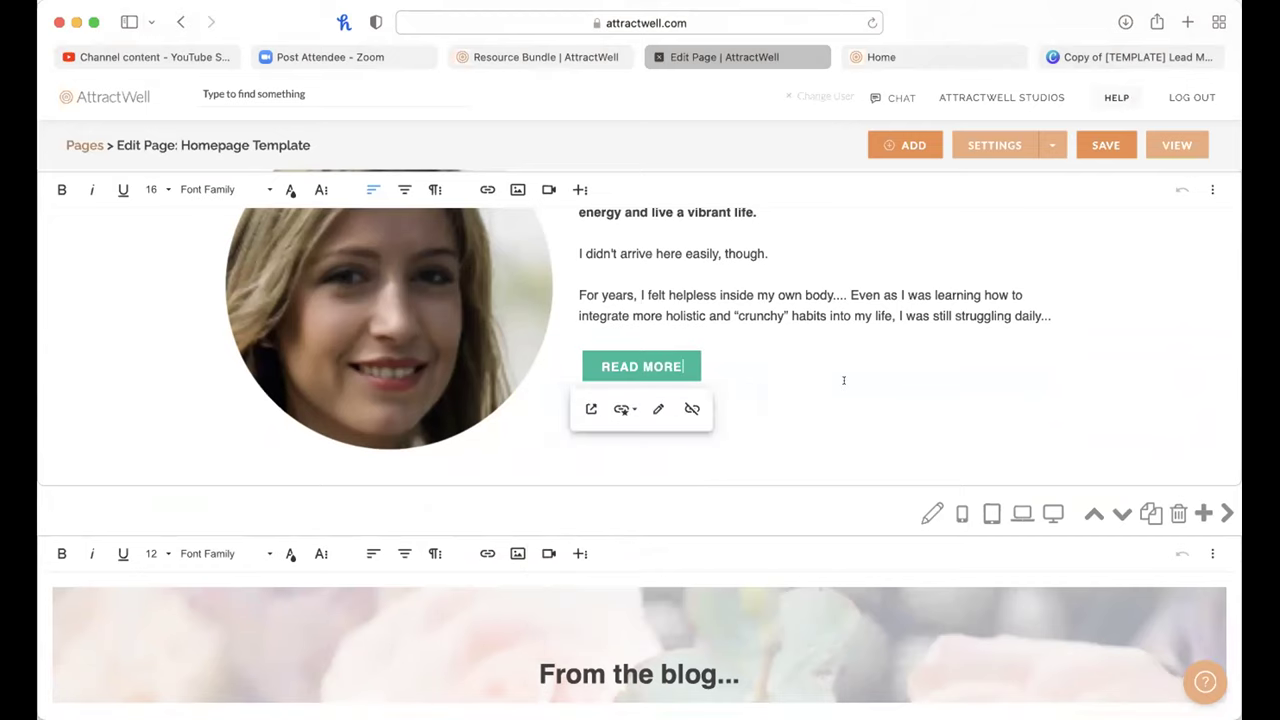
left_click(656, 405)
left_click(785, 392)
Step: Examine the recent blog posts layouts that can be added between the "From the blog..." banner and the blog columns
scroll(785, 392, "down", 8)
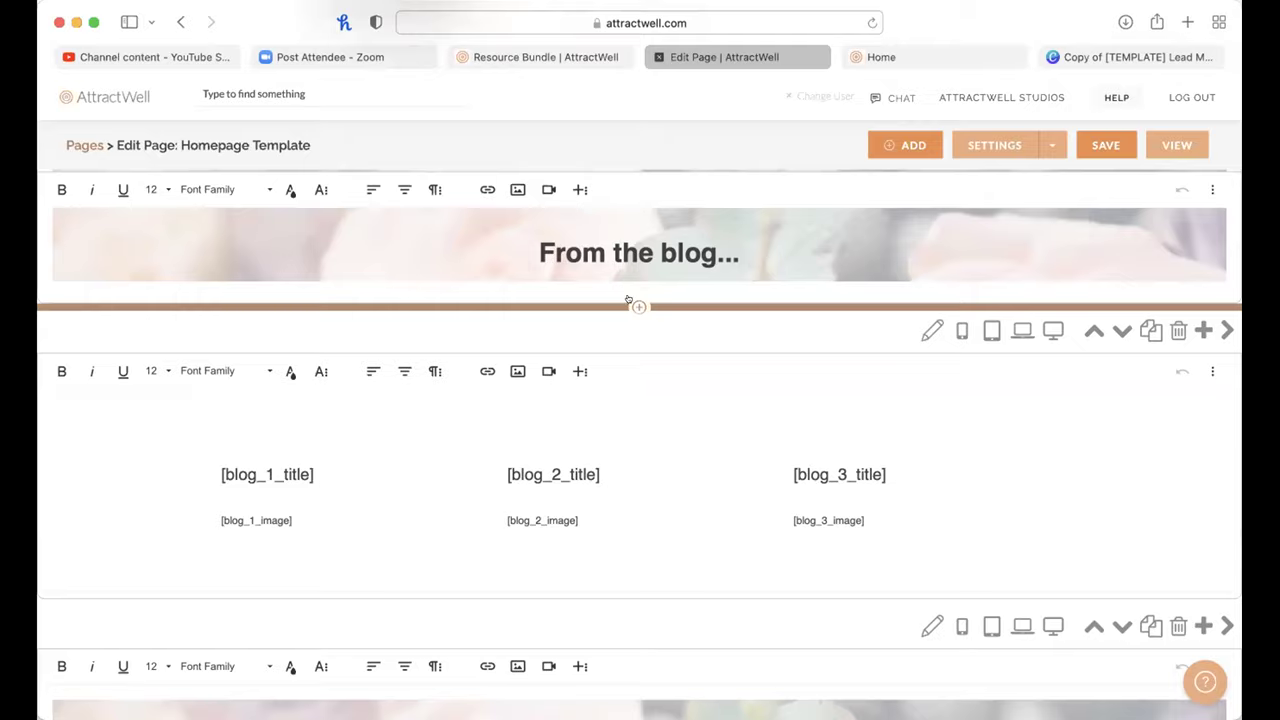
left_click(634, 303)
scroll(630, 560, "down", 2)
scroll(630, 560, "down", 3)
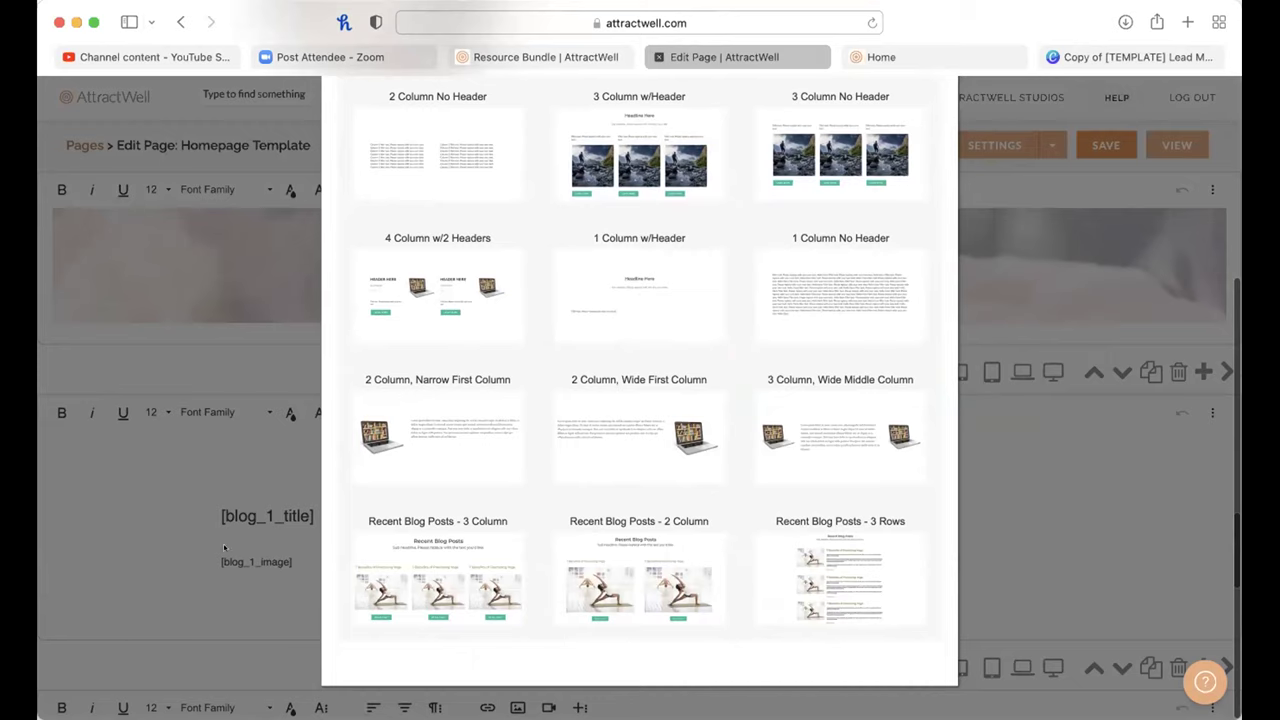
left_click(1038, 576)
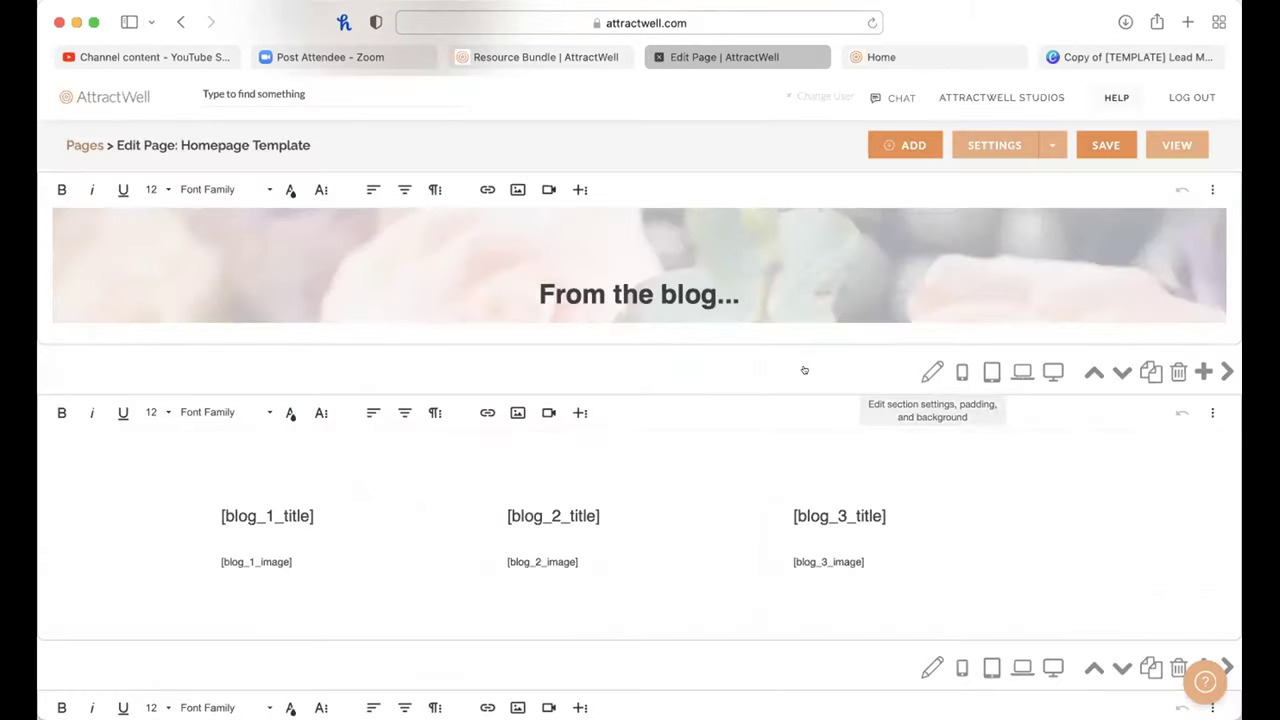
left_click(641, 347)
scroll(620, 500, "down", 5)
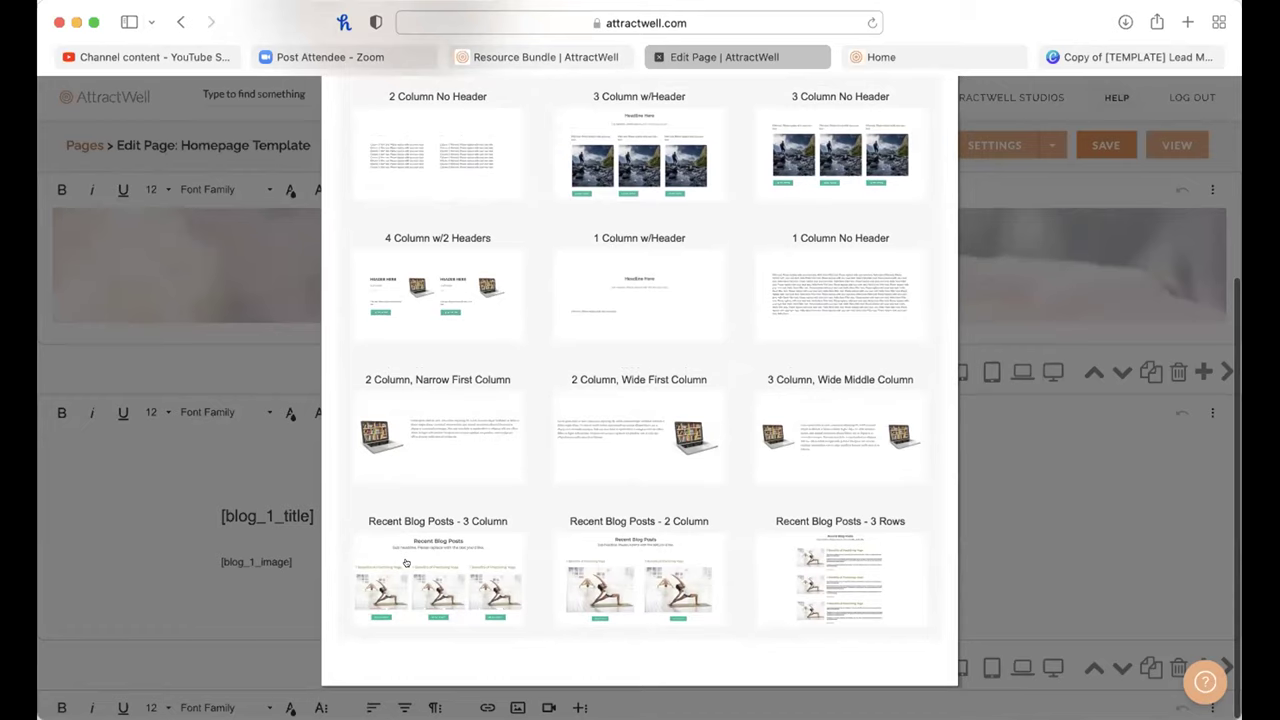
left_click(225, 612)
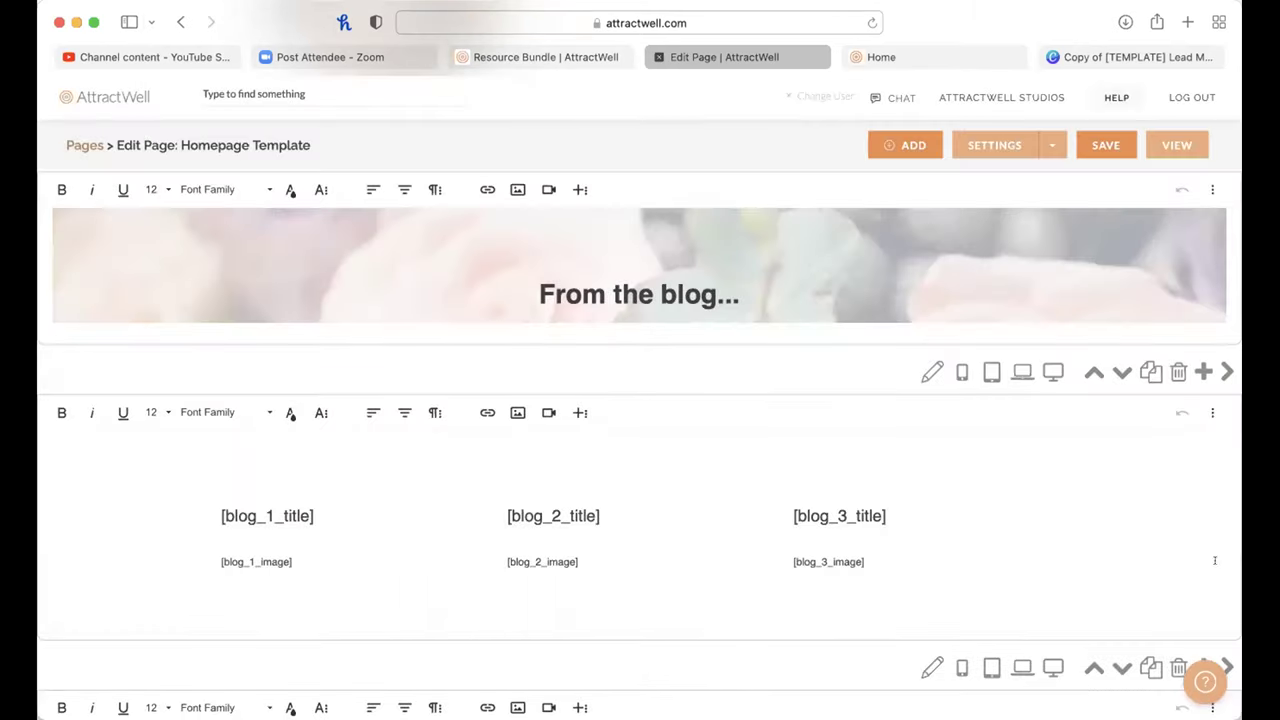
Step: Review the blog posts section on the live Home page
left_click(881, 57)
scroll(883, 340, "down", 15)
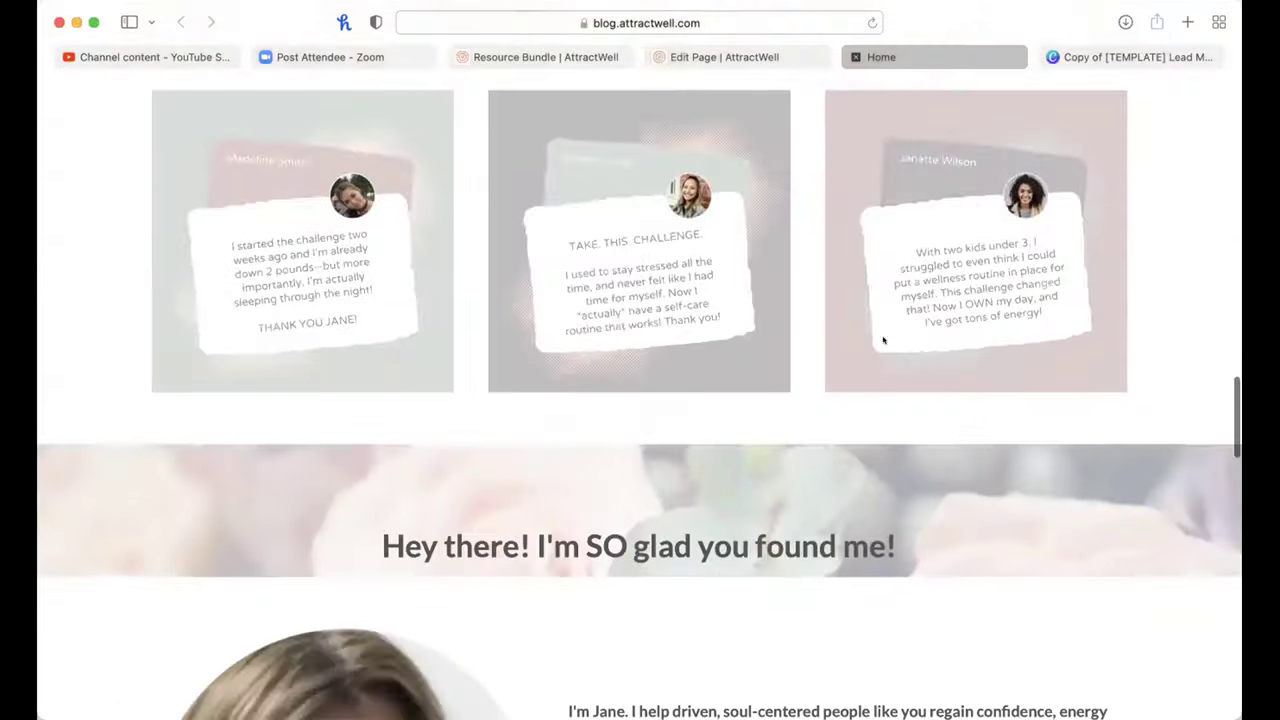
scroll(883, 340, "down", 5)
scroll(620, 300, "up", 4)
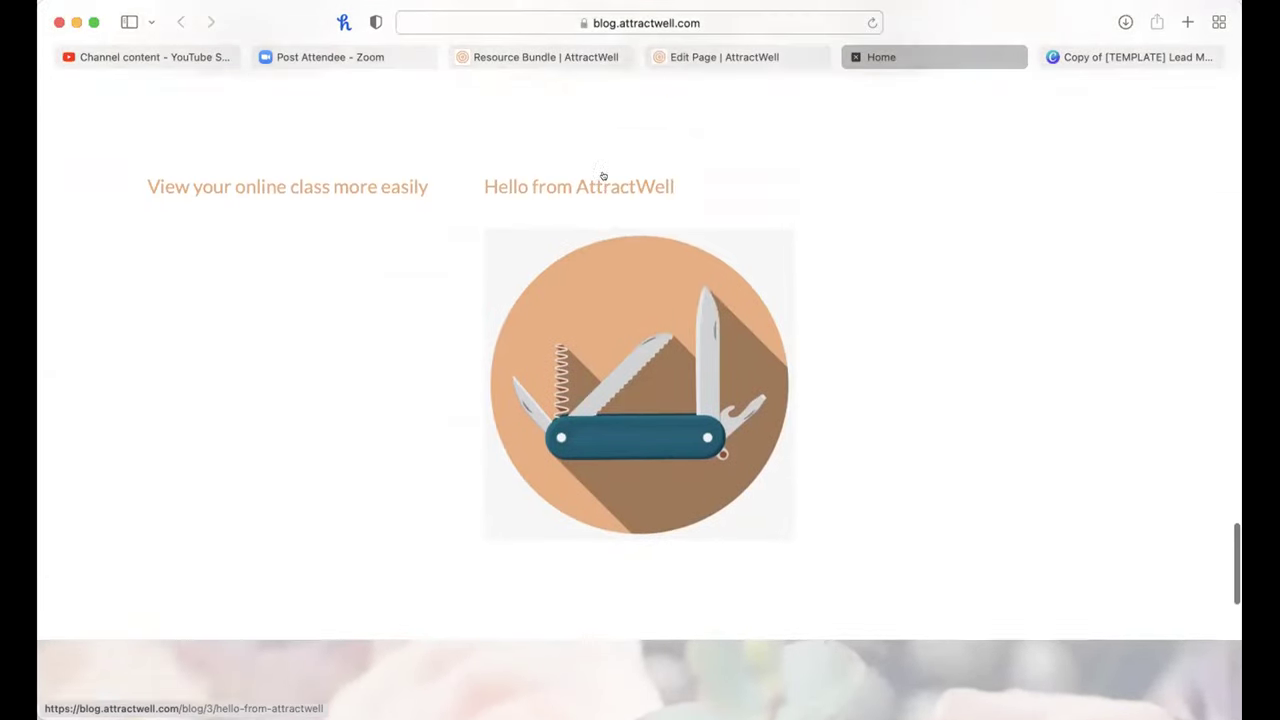
Step: Try hiding the blog columns section in the page editor on phones, tablets, laptops and large screens, and restore its visibility
left_click(719, 55)
scroll(749, 463, "down", 2)
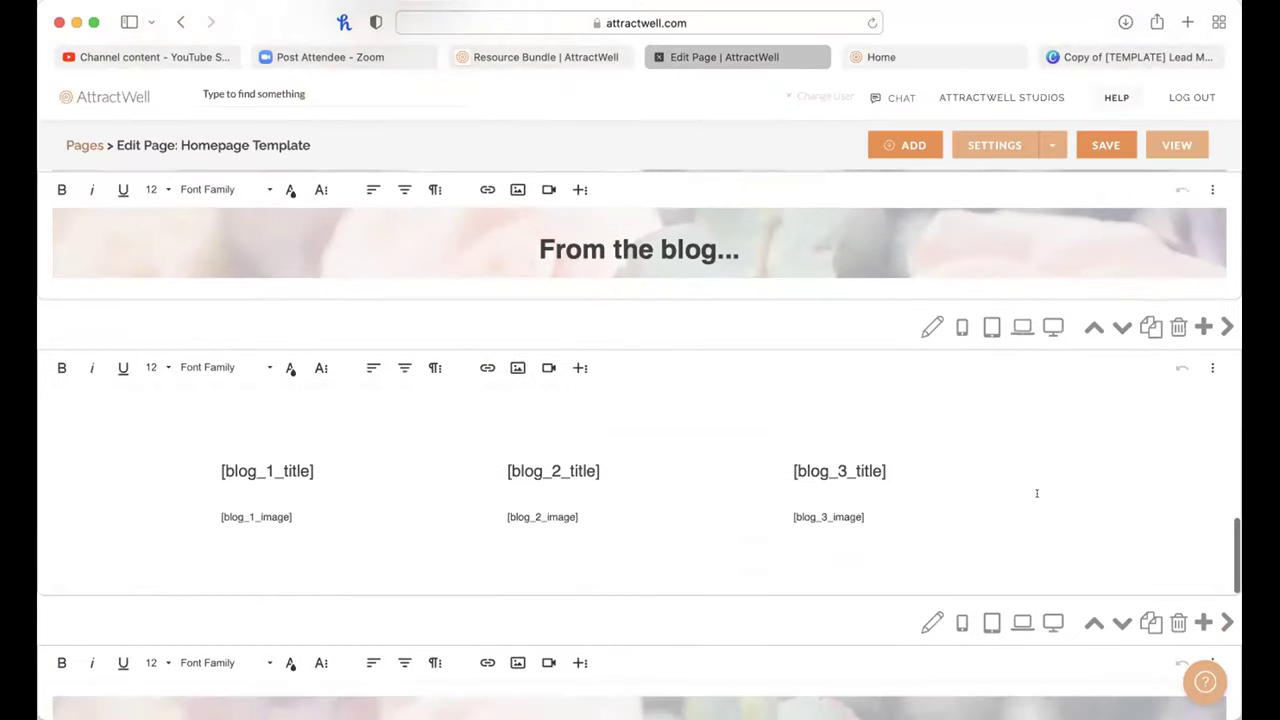
left_click(960, 322)
left_click(990, 327)
left_click(1020, 327)
left_click(1045, 330)
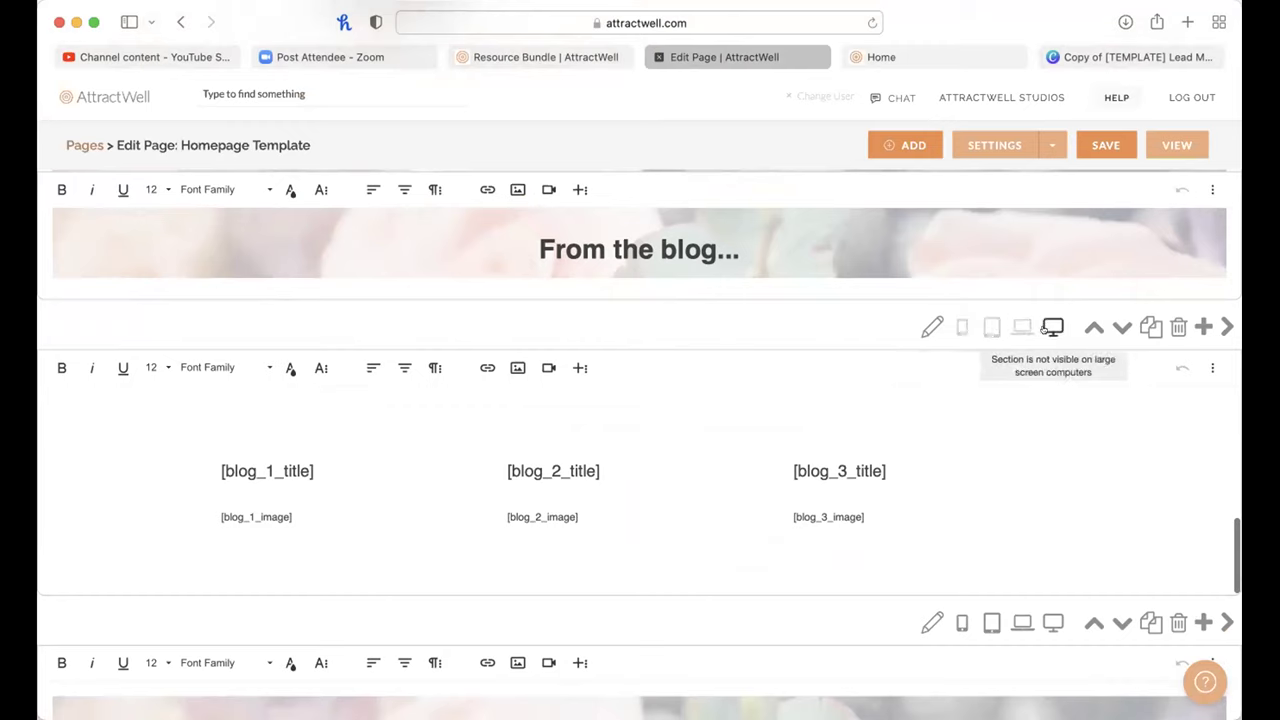
left_click(962, 327)
left_click(991, 327)
left_click(1024, 328)
Step: Review the "More from Jane..." banner, its four image links and the "Ready to start thriving every day?" section
scroll(1006, 463, "down", 10)
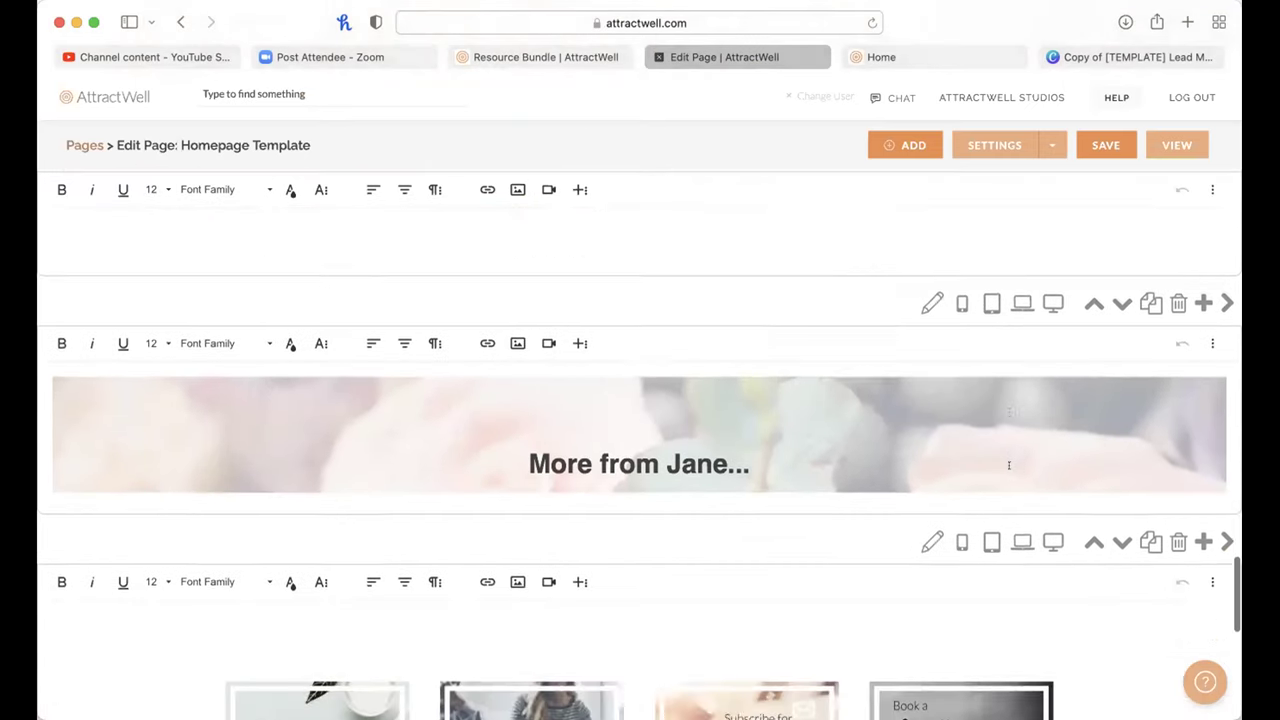
scroll(1010, 470, "down", 2)
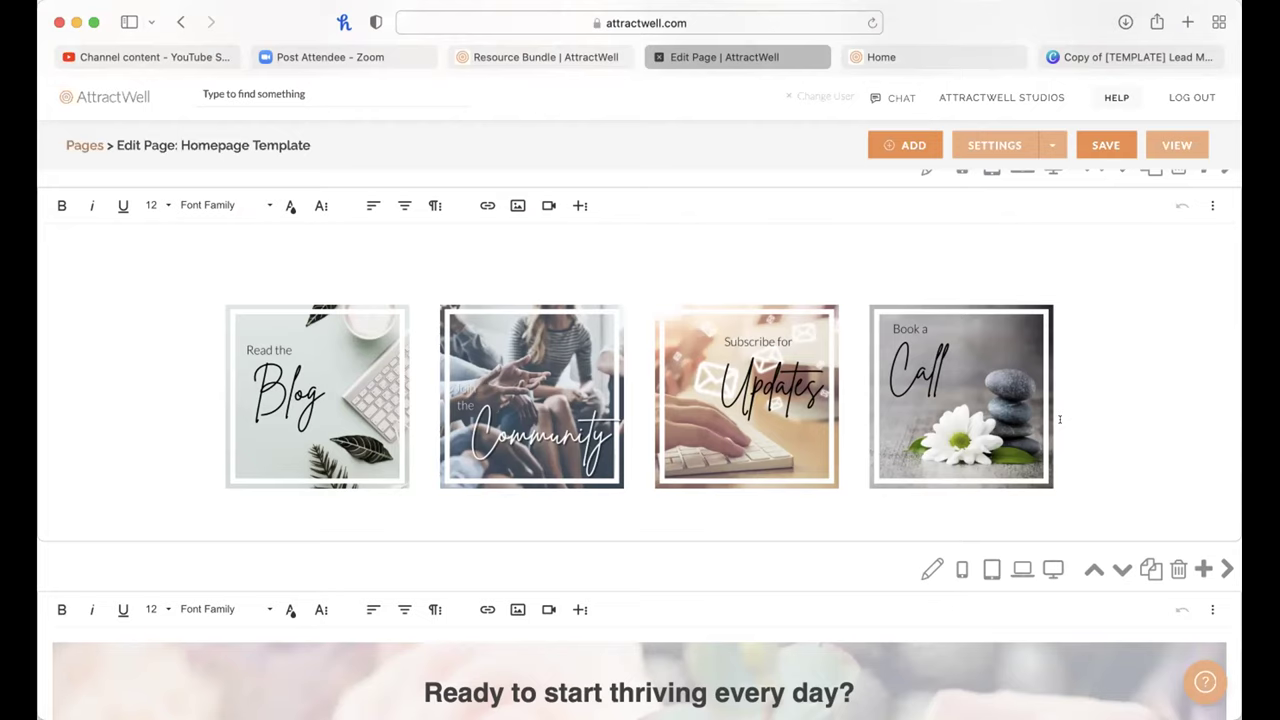
scroll(1119, 393, "down", 3)
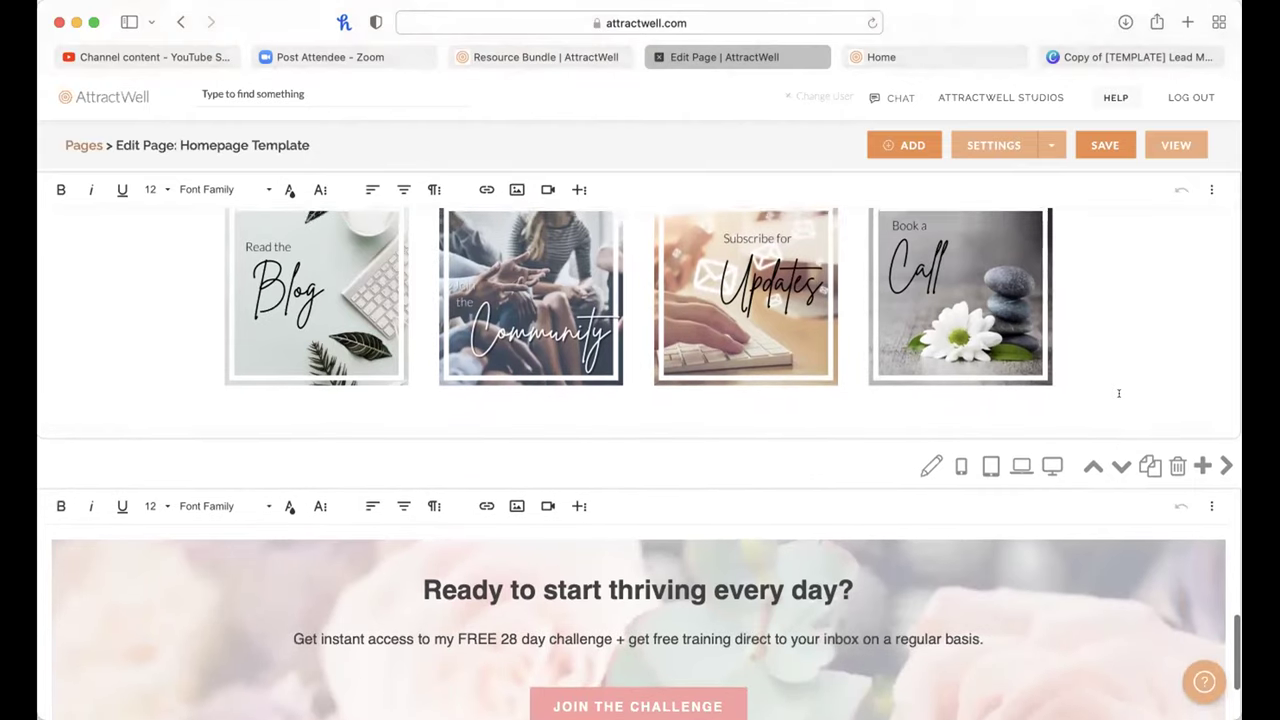
scroll(1119, 393, "down", 4)
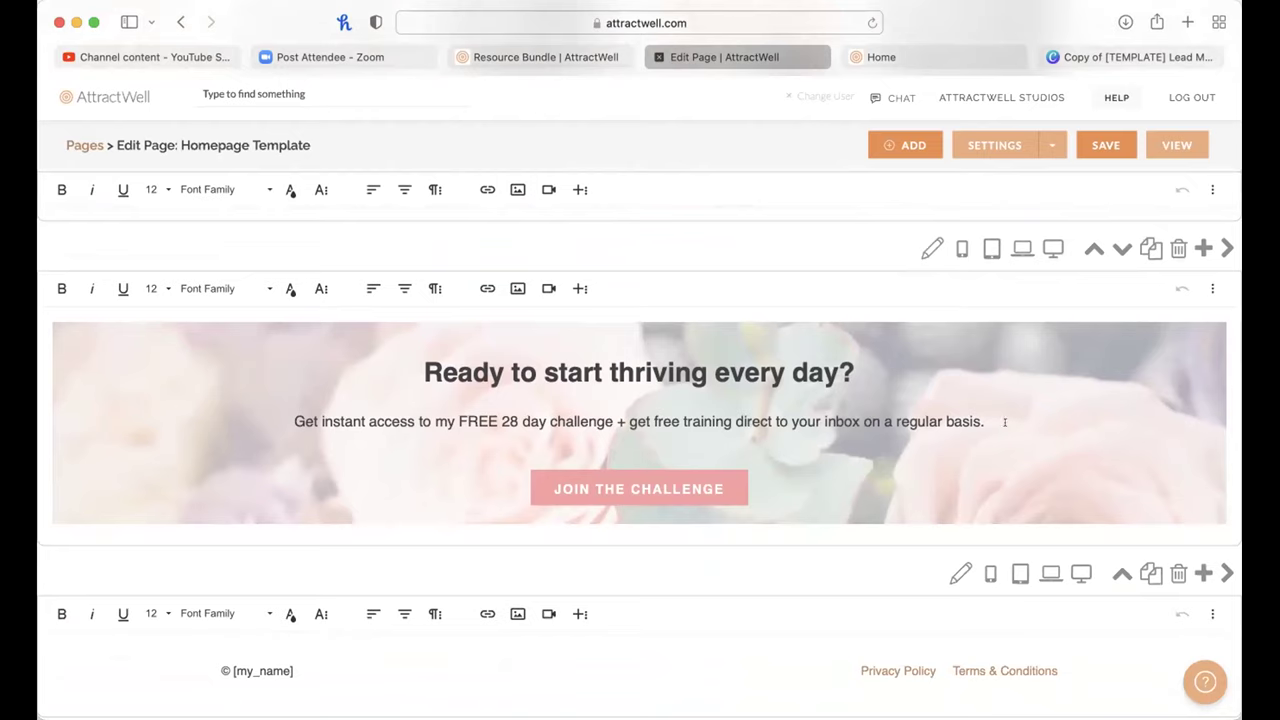
scroll(1005, 422, "up", 2)
scroll(964, 403, "down", 3)
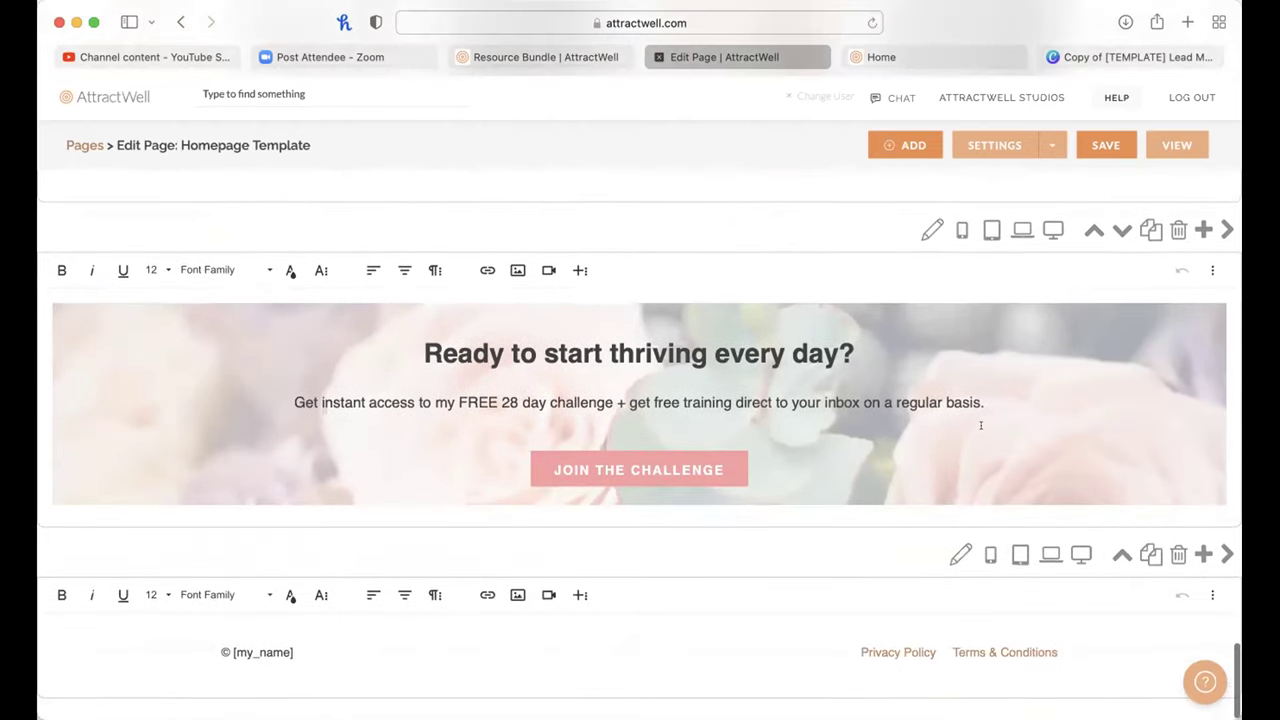
left_click(979, 435)
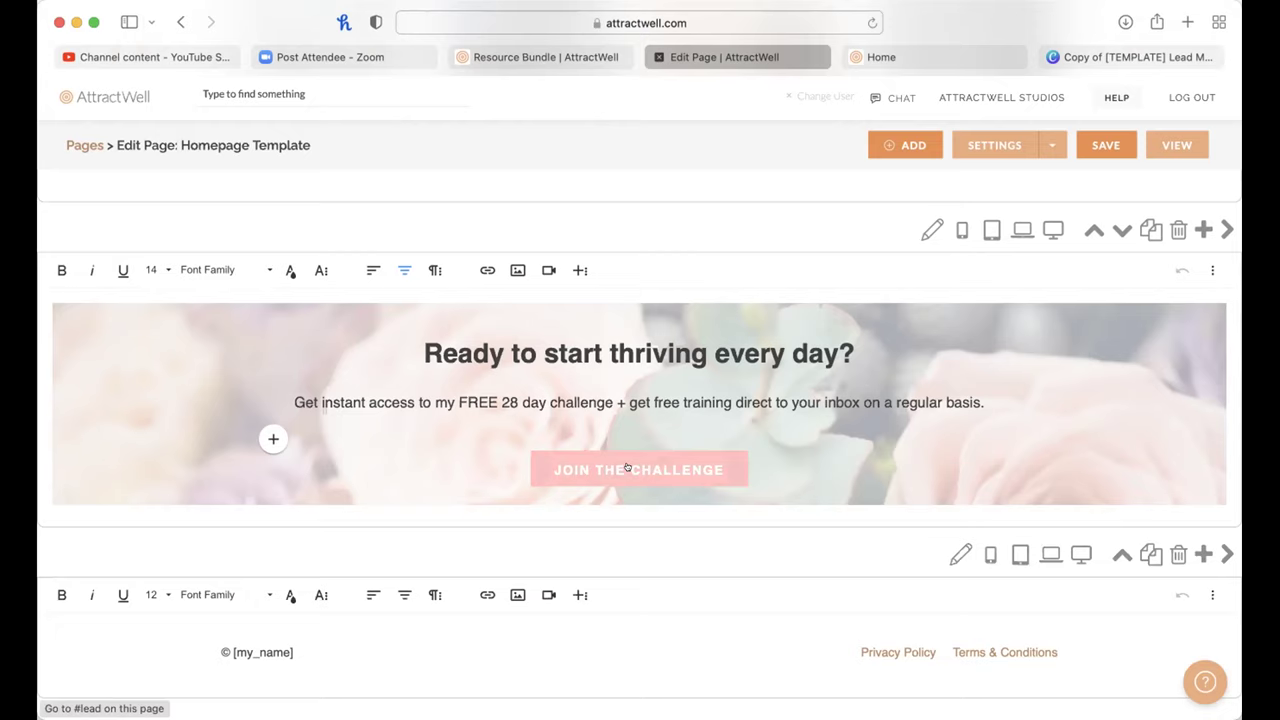
Step: Examine the "Join the Challenge" buttons throughout the page, from the hero section down to the closing call to action
scroll(627, 467, "up", 20)
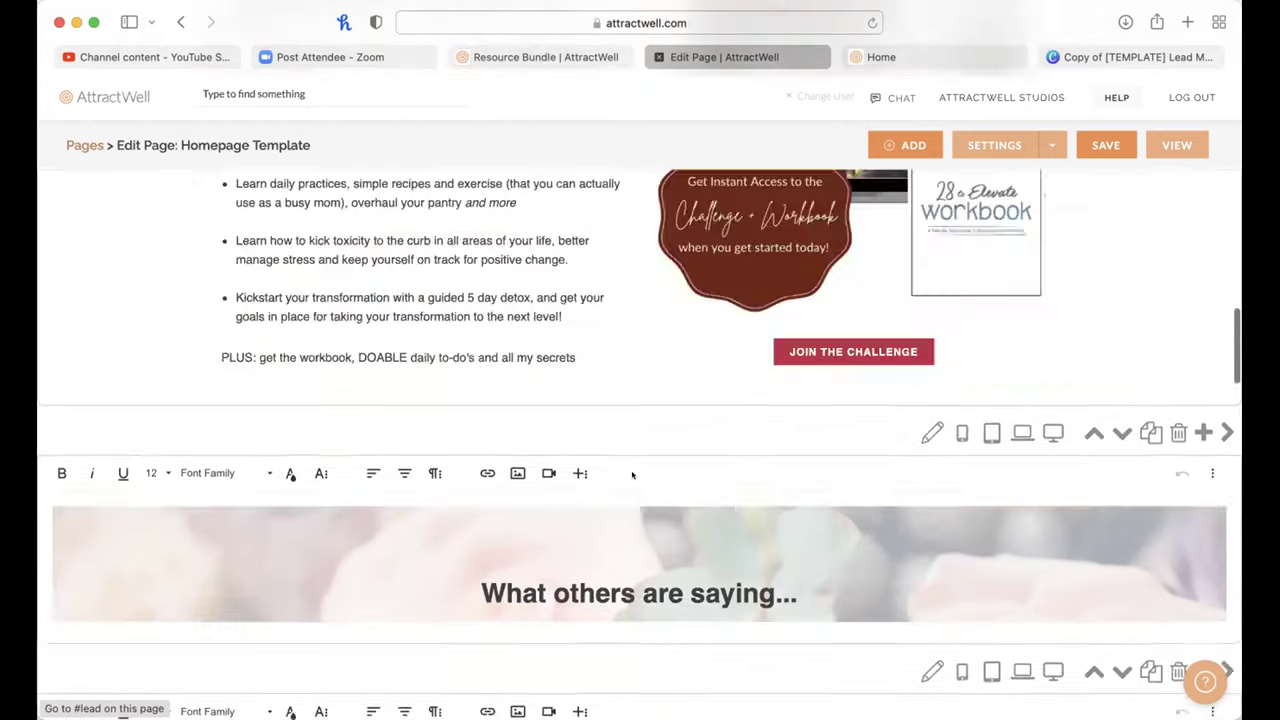
scroll(631, 466, "up", 10)
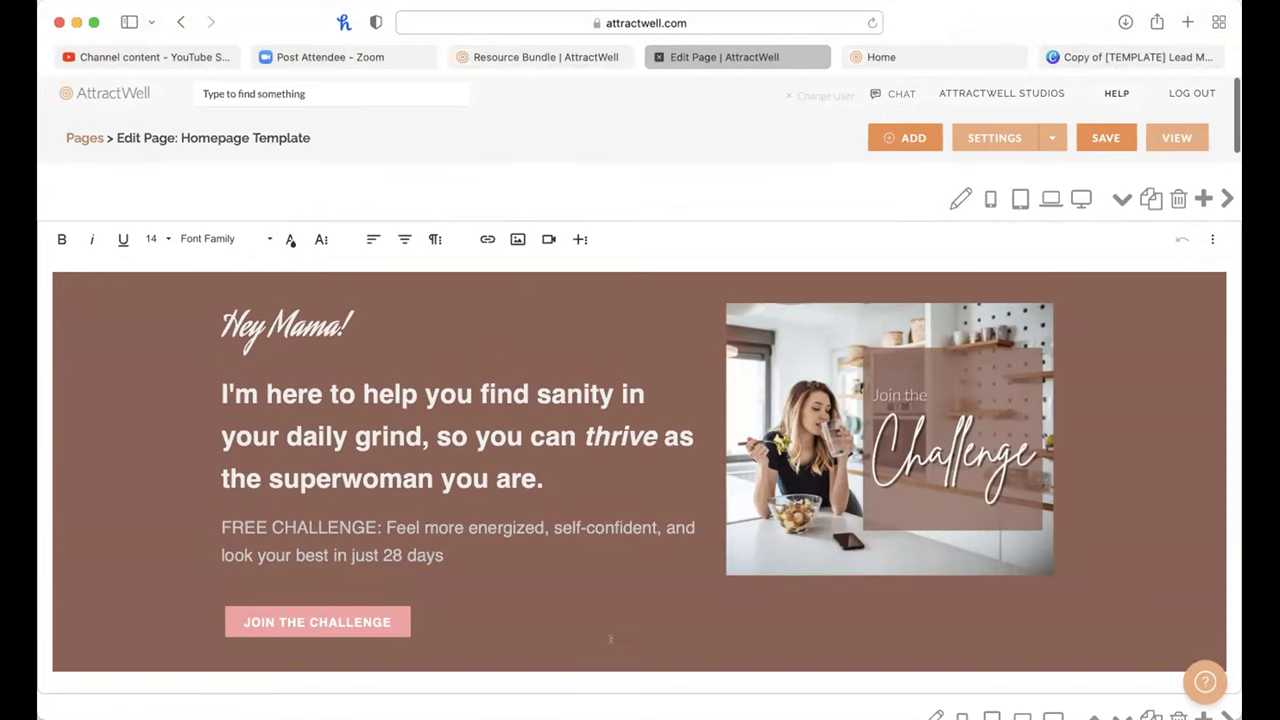
scroll(610, 639, "down", 1)
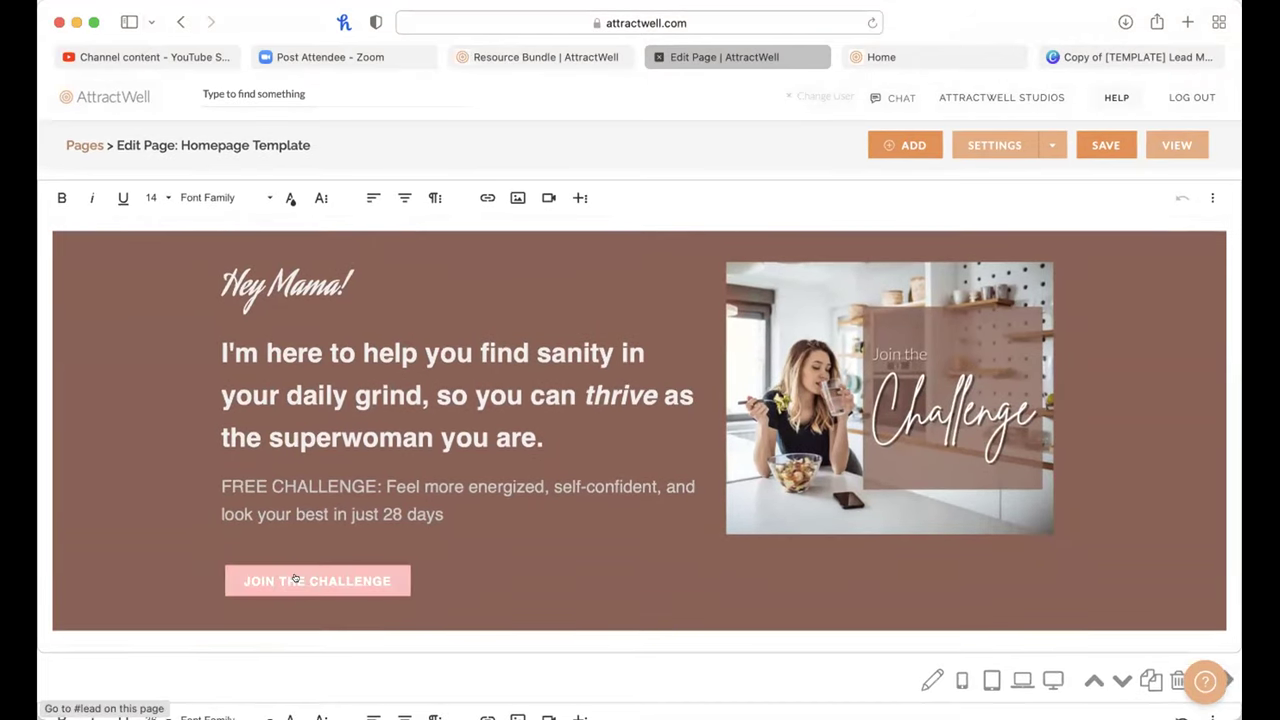
left_click(295, 580)
scroll(386, 570, "down", 15)
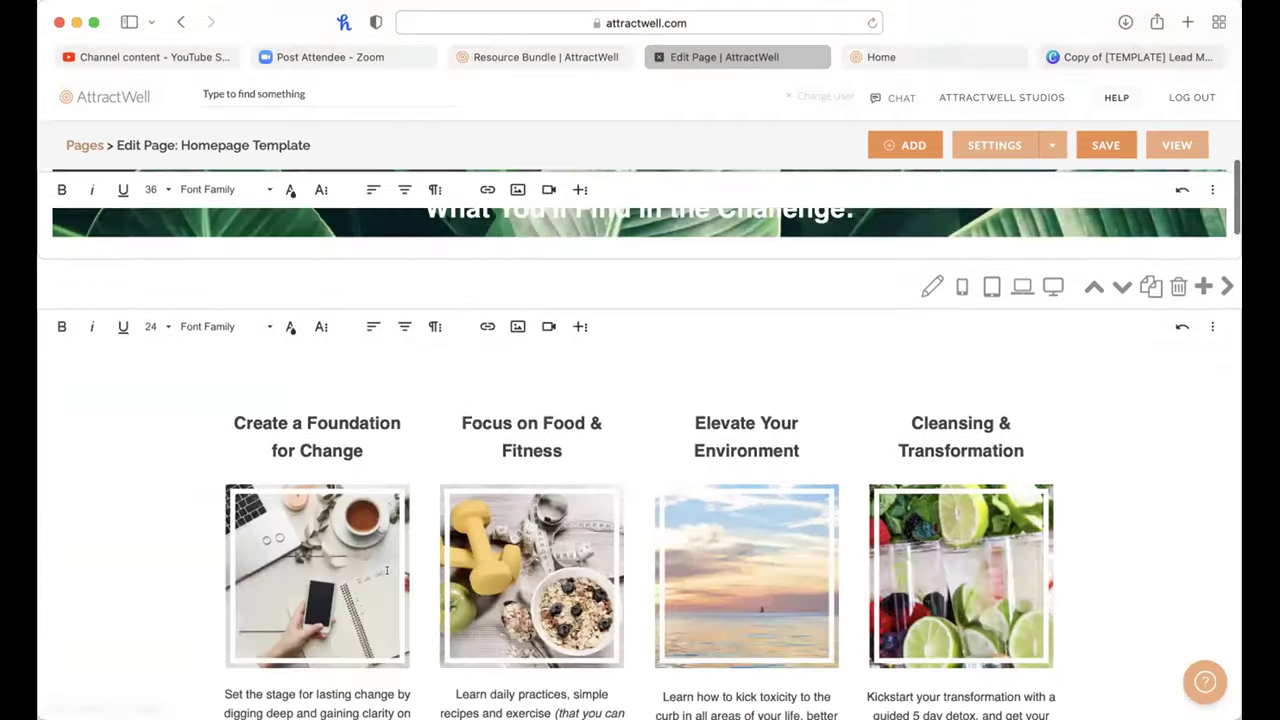
scroll(386, 570, "down", 5)
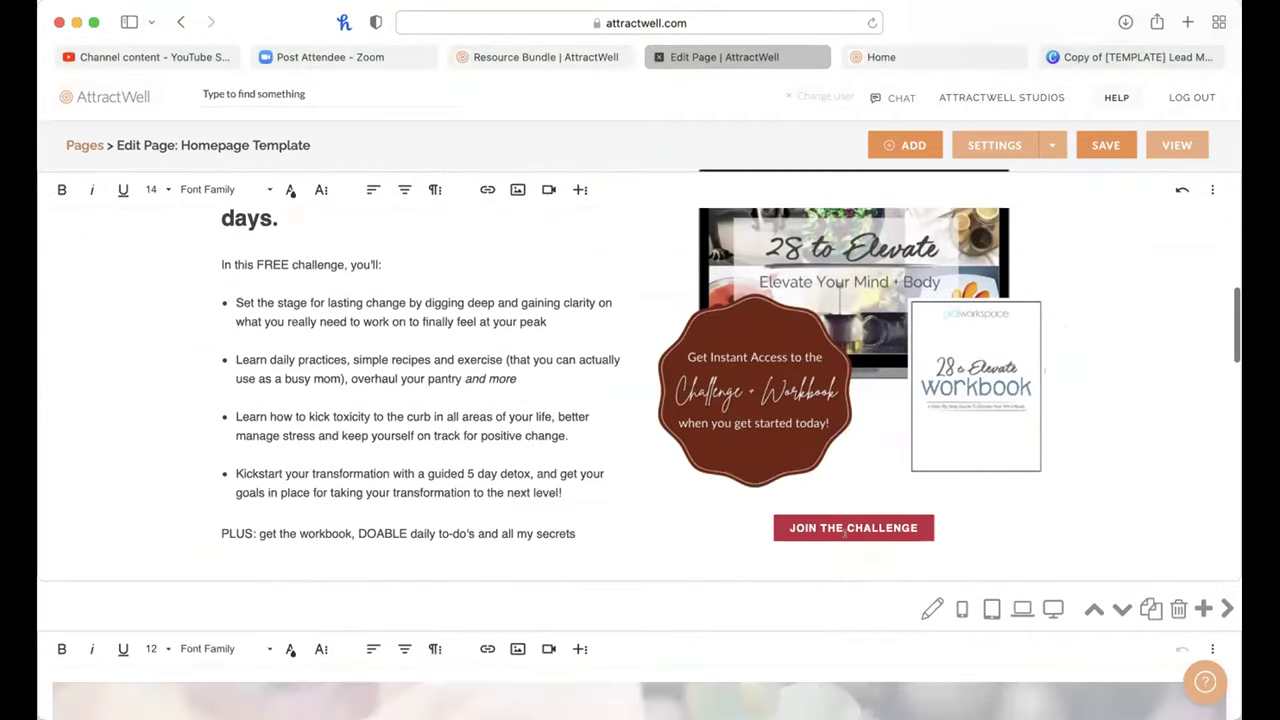
scroll(844, 533, "down", 10)
scroll(844, 533, "down", 15)
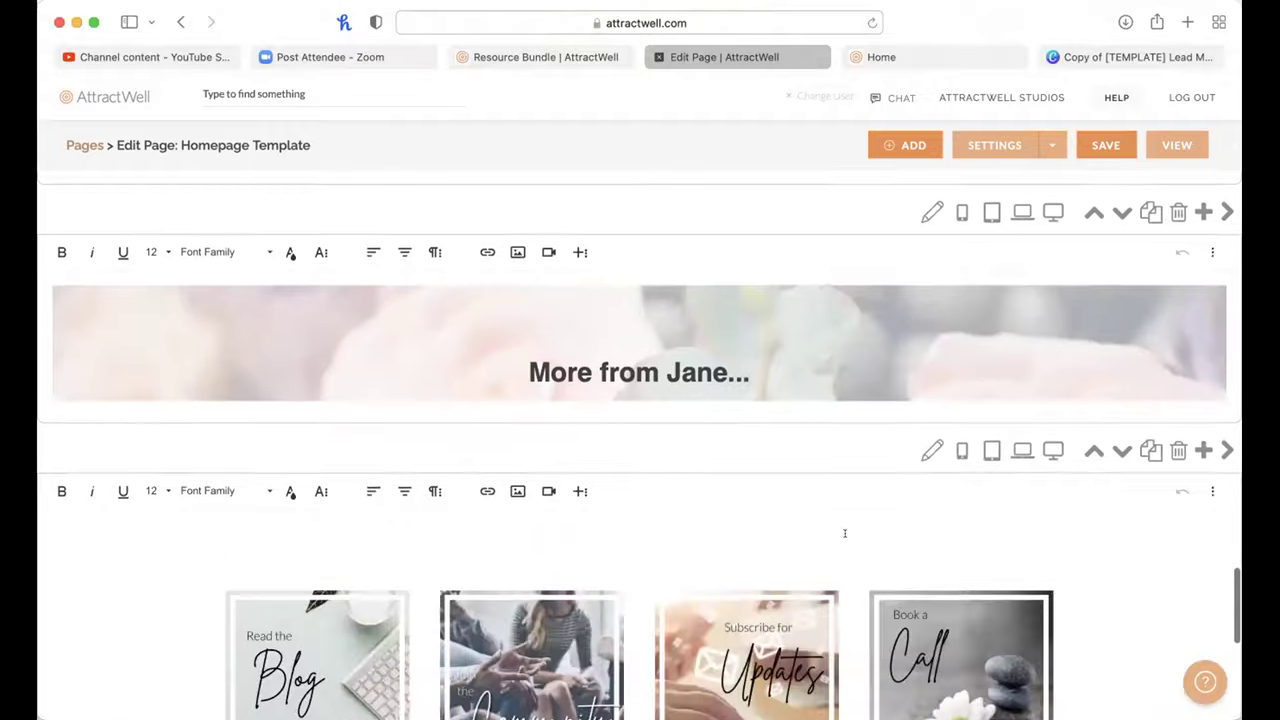
scroll(844, 533, "down", 3)
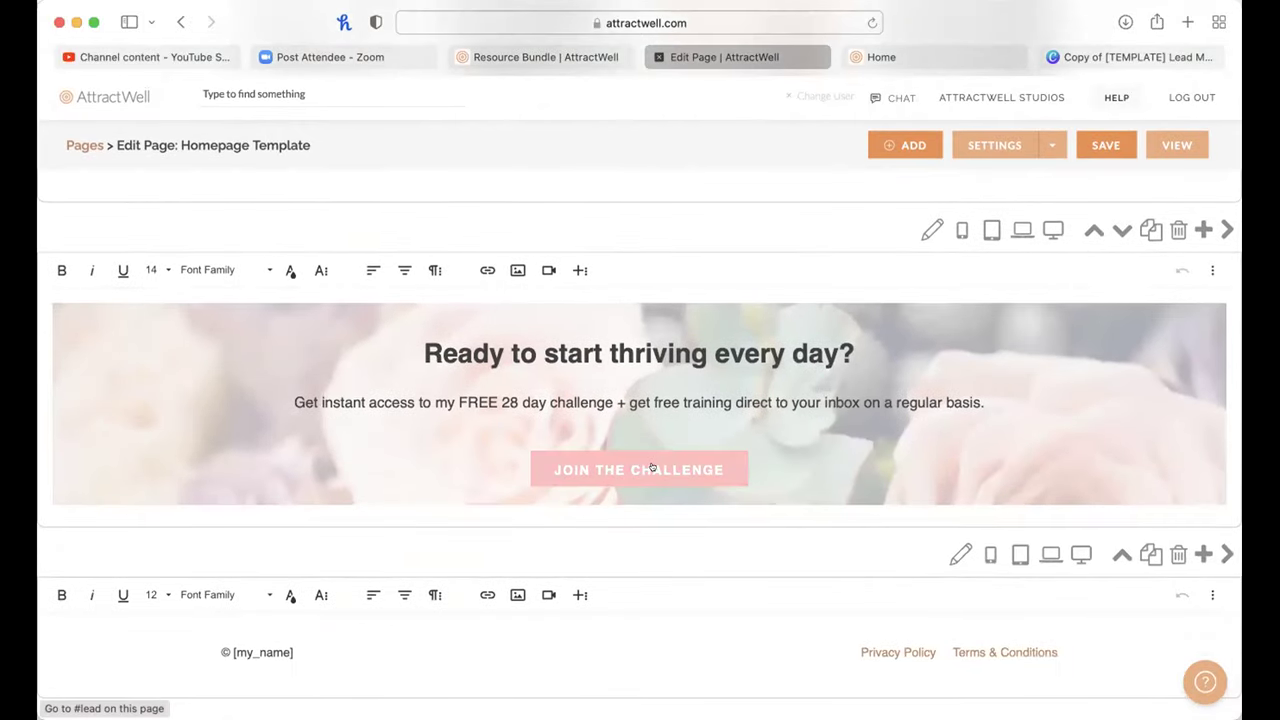
Step: Examine the link settings of the "Join the Challenge" button in the "Ready to start thriving every day?" section
left_click(652, 467)
left_click(653, 510)
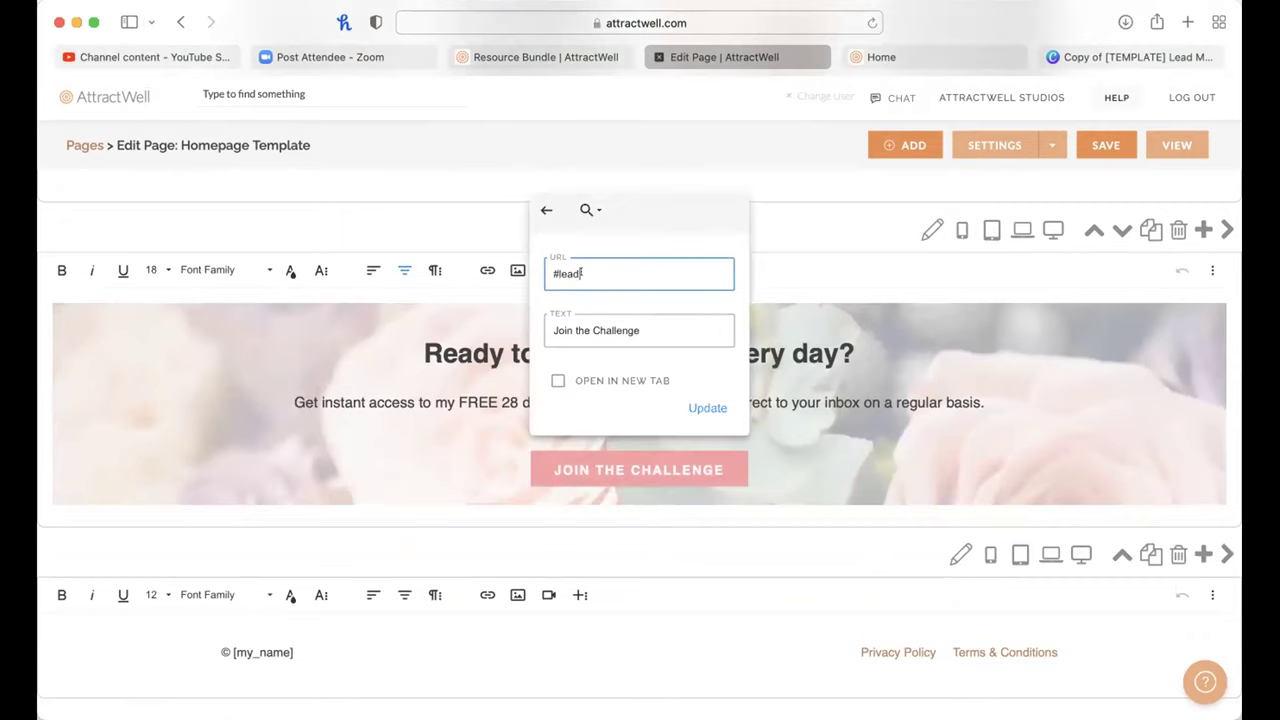
scroll(592, 254, "up", 5)
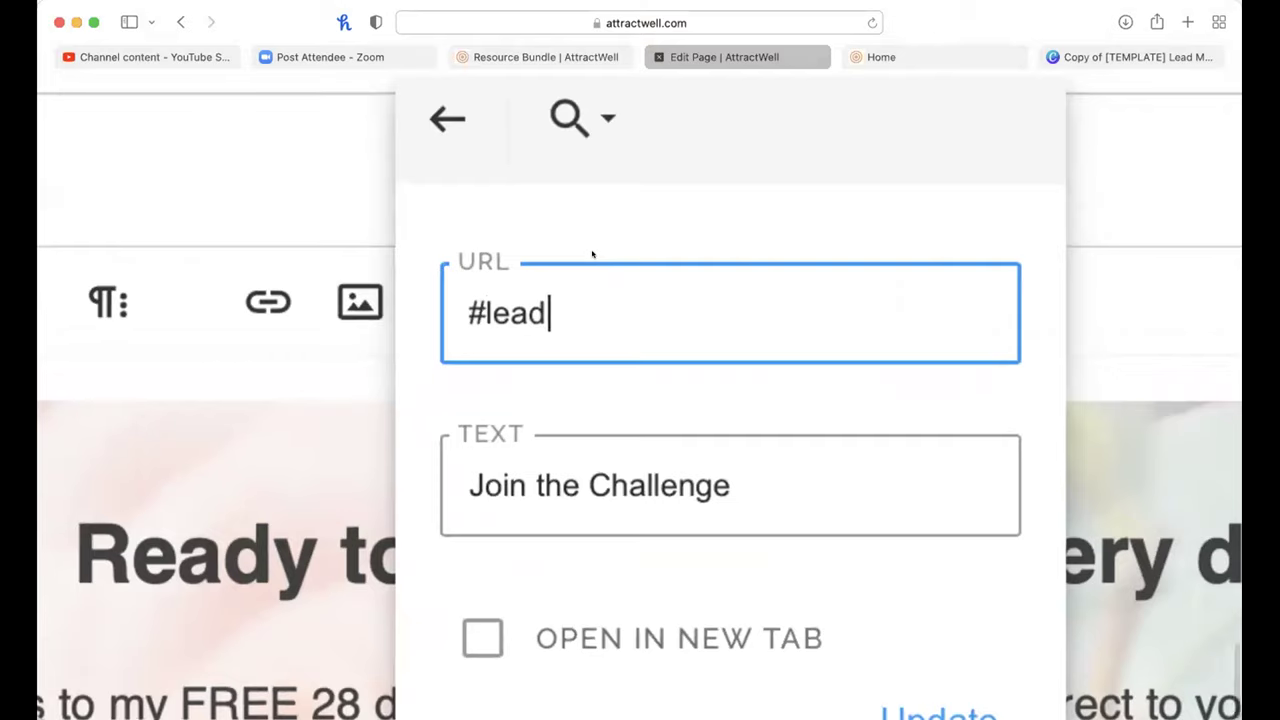
scroll(592, 254, "down", 5)
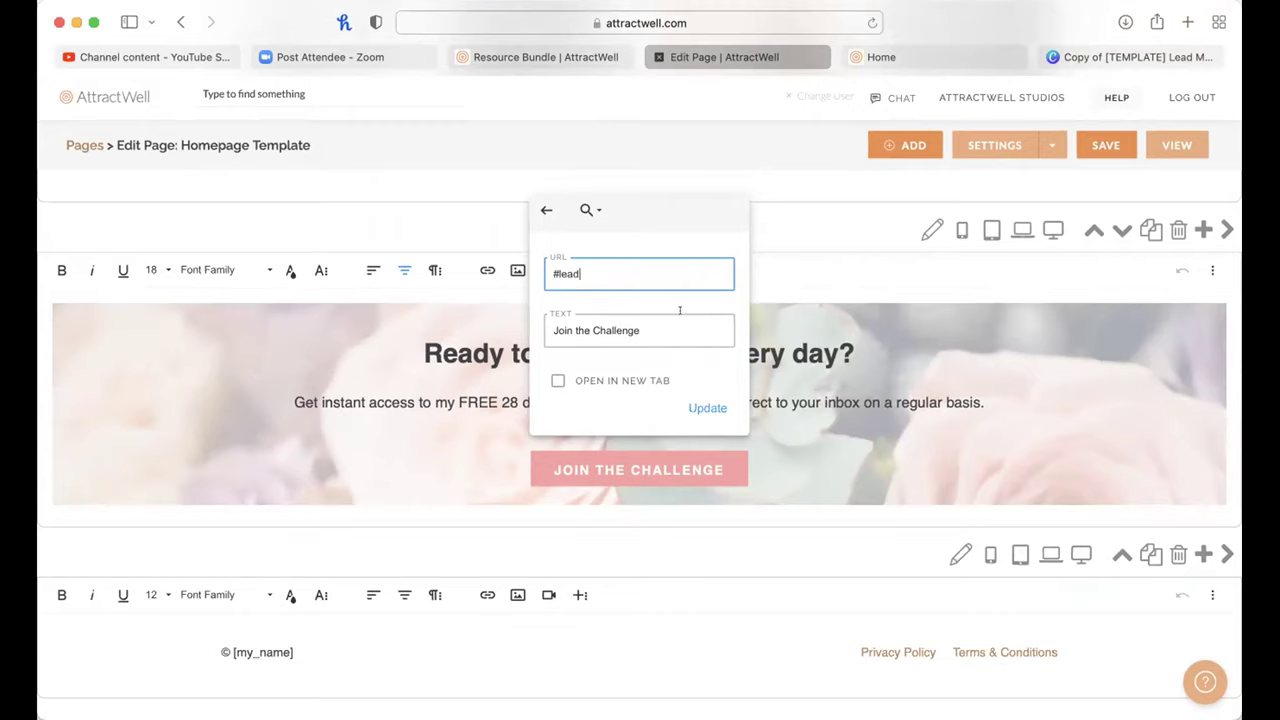
left_click(793, 231)
Step: Open the page settings for the homepage template at its lead capture options
scroll(793, 231, "down", 10)
scroll(793, 231, "up", 10)
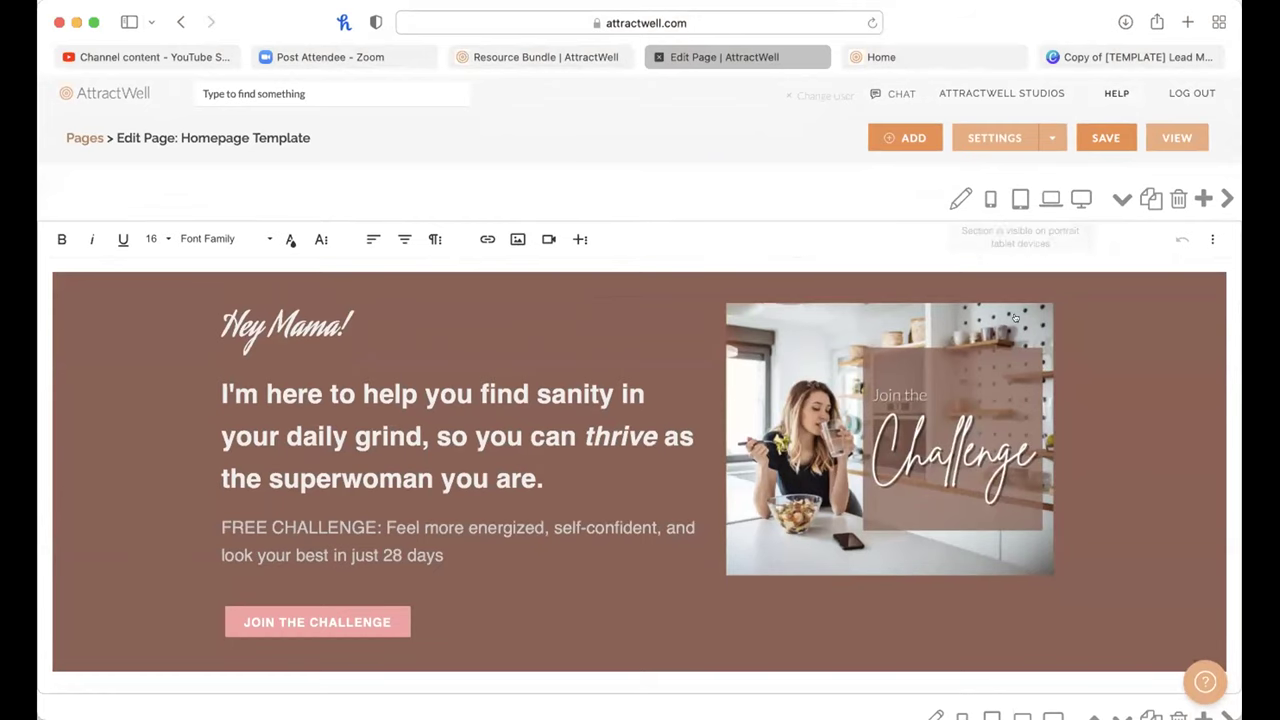
left_click(994, 138)
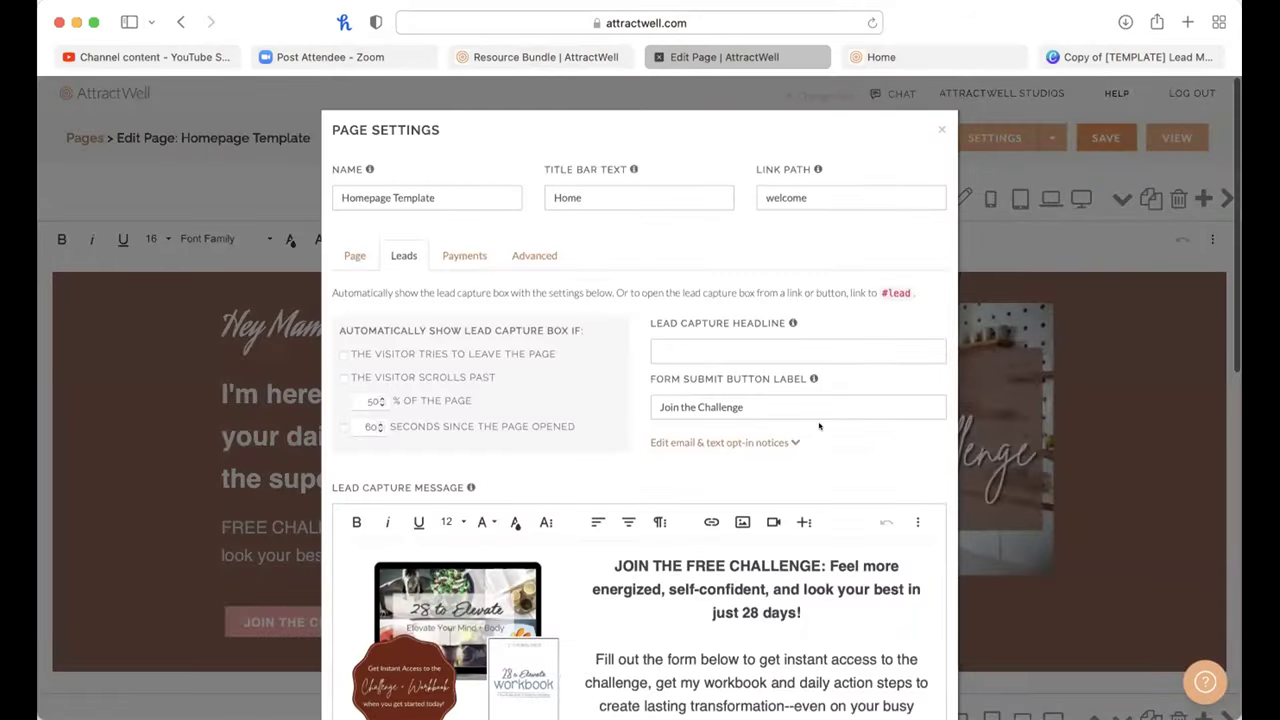
scroll(819, 427, "down", 3)
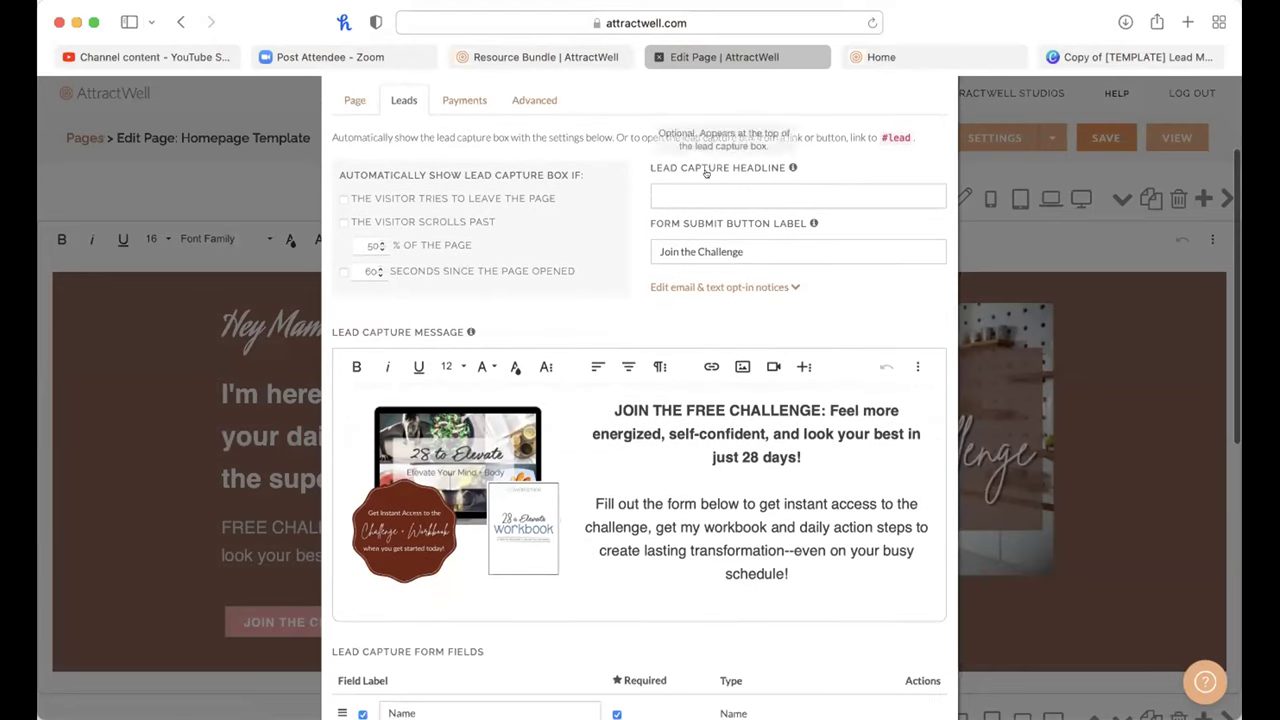
Step: Test the hero section's "Join the Challenge" button on the live Home page and reload the page
left_click(881, 57)
scroll(741, 424, "up", 5)
scroll(741, 424, "up", 10)
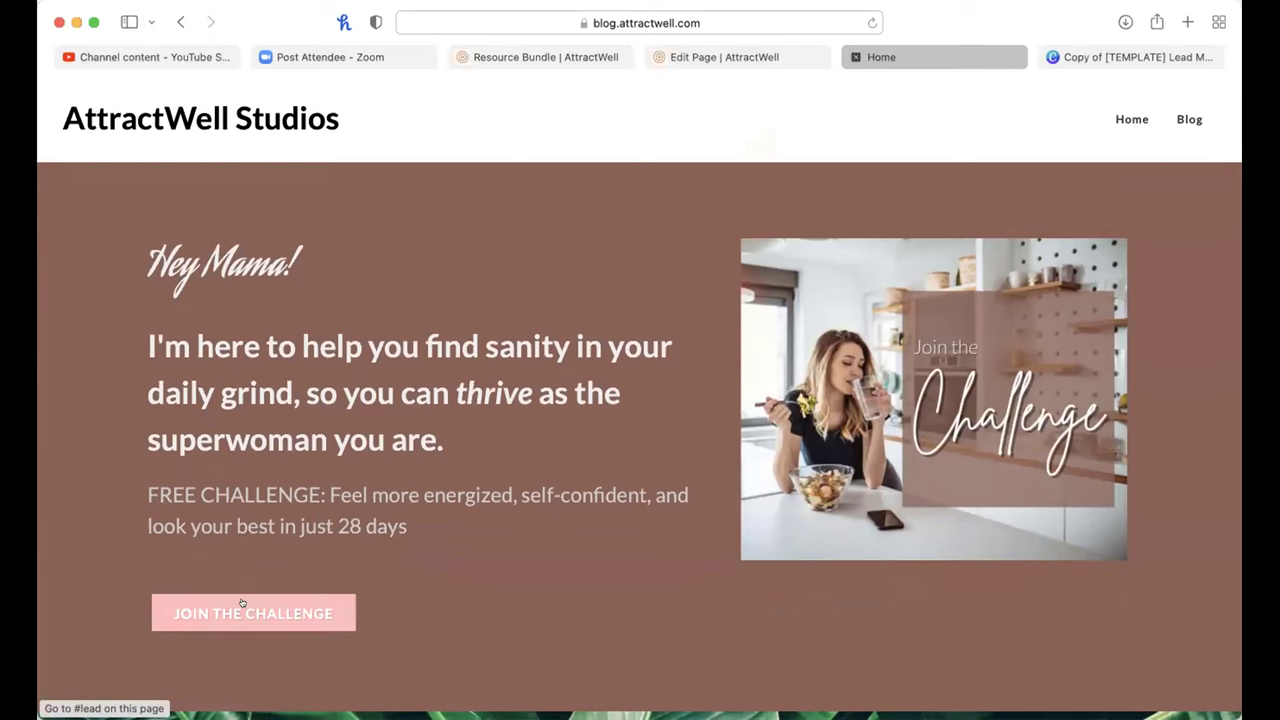
left_click(242, 603)
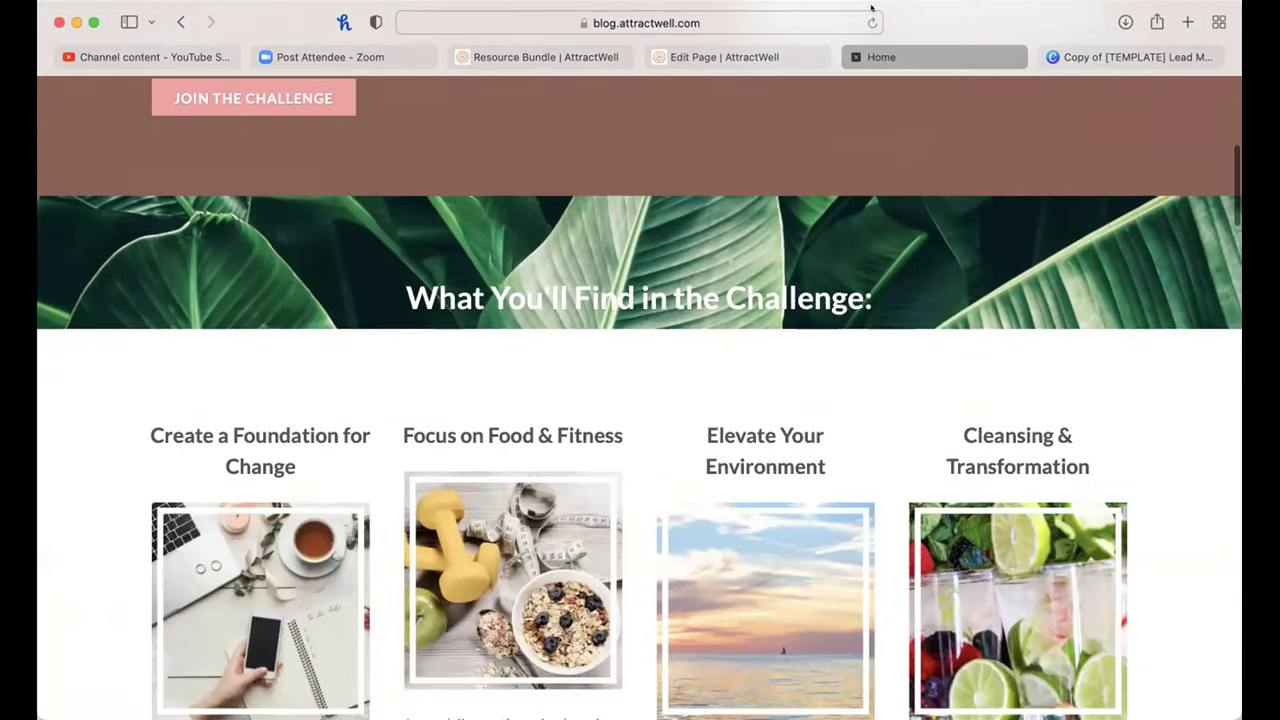
left_click(872, 22)
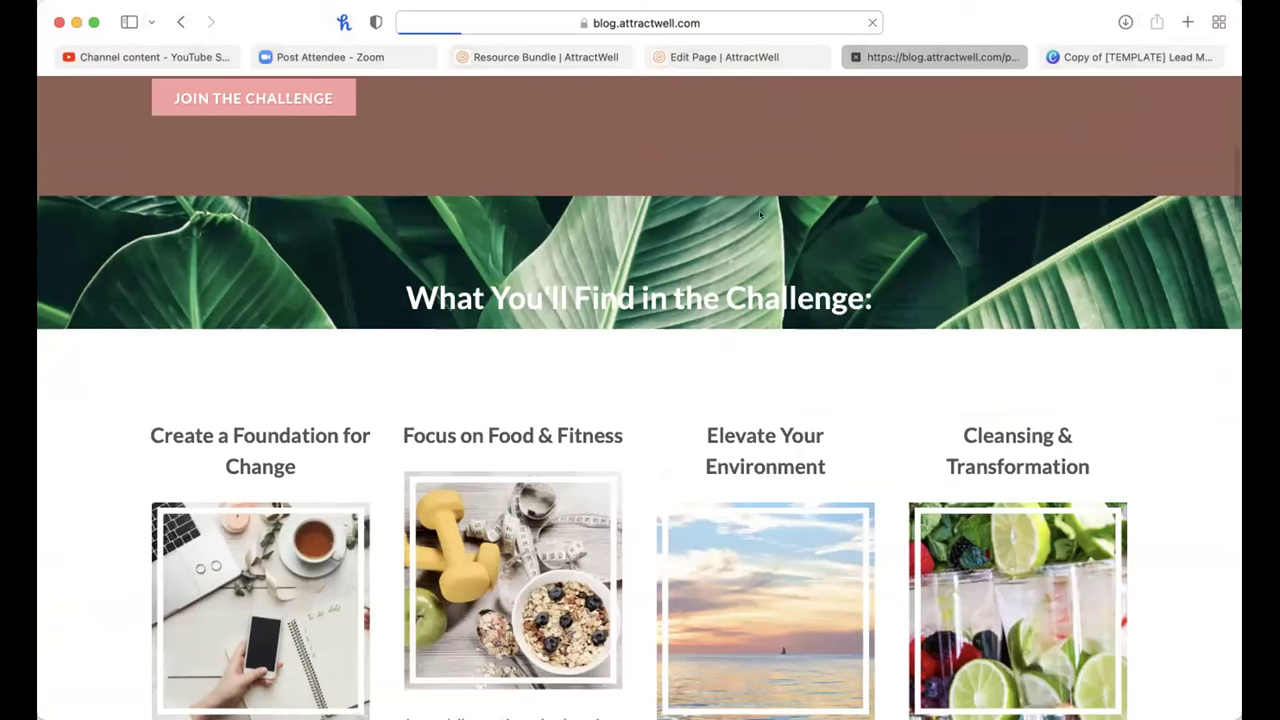
Step: Examine the lead capture message's image and text, the form fields and the automatic display options in the page settings
left_click(722, 57)
scroll(581, 533, "down", 3)
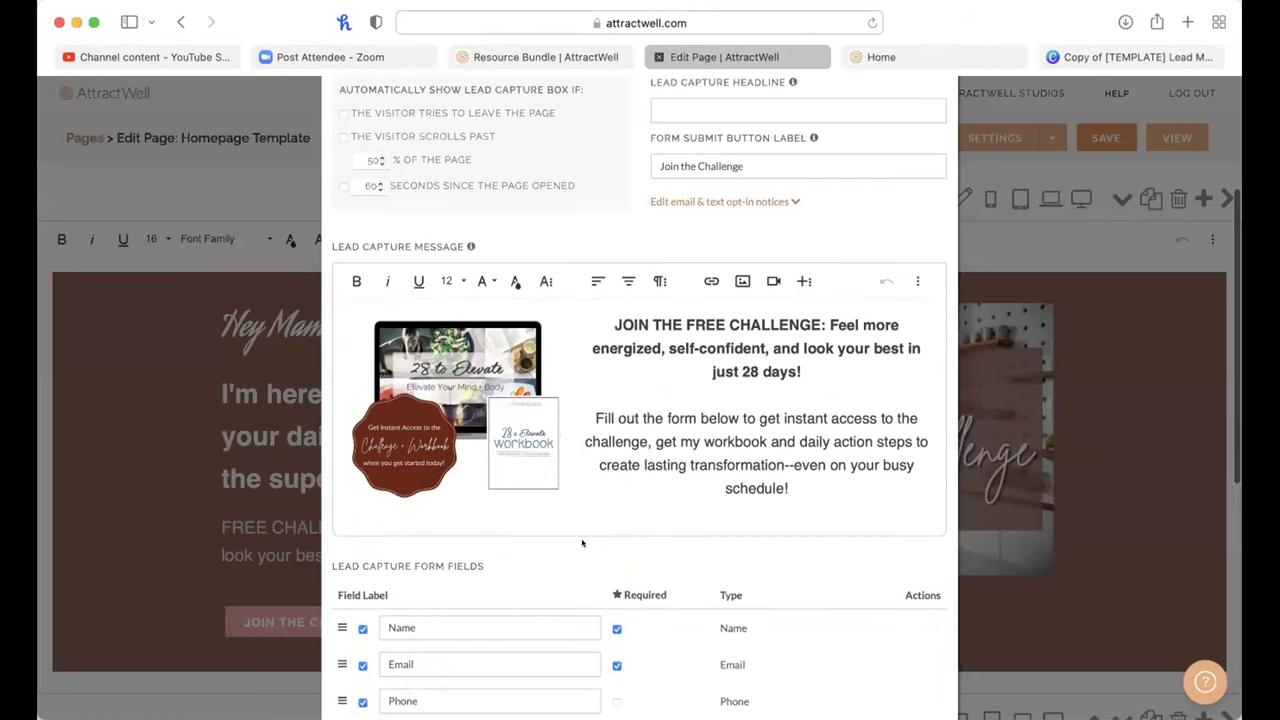
scroll(581, 533, "down", 1)
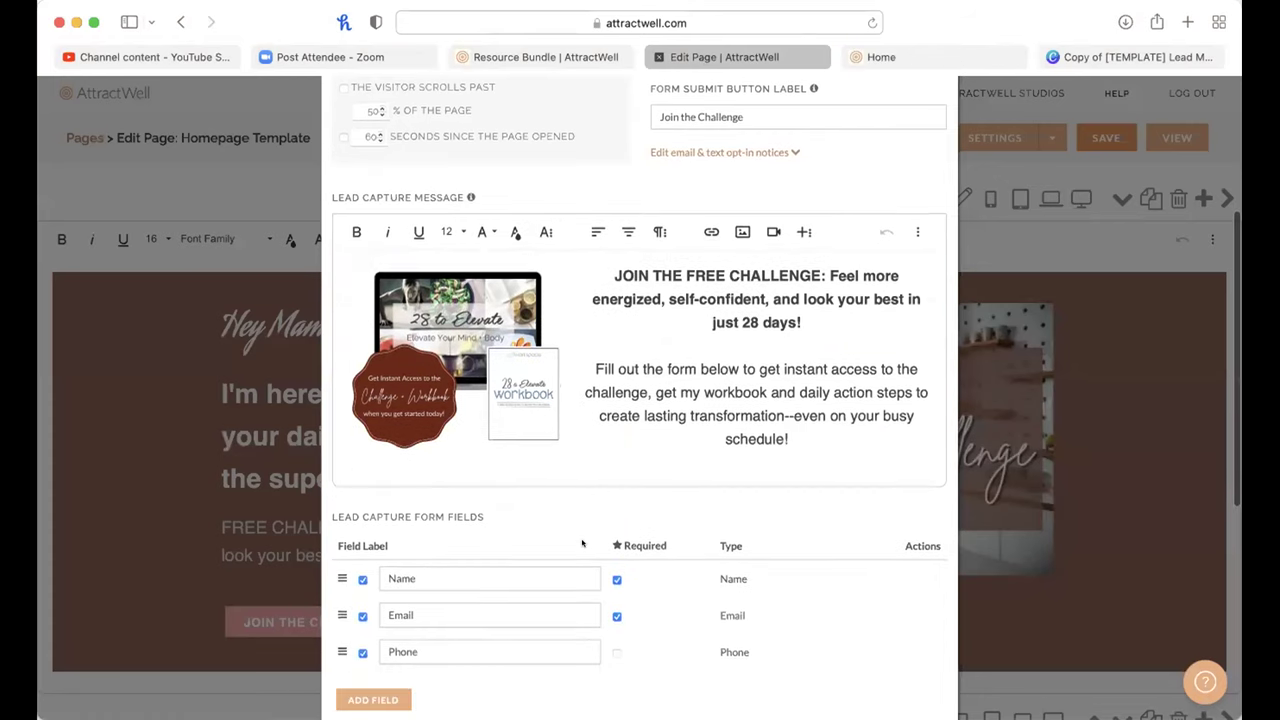
left_click(436, 353)
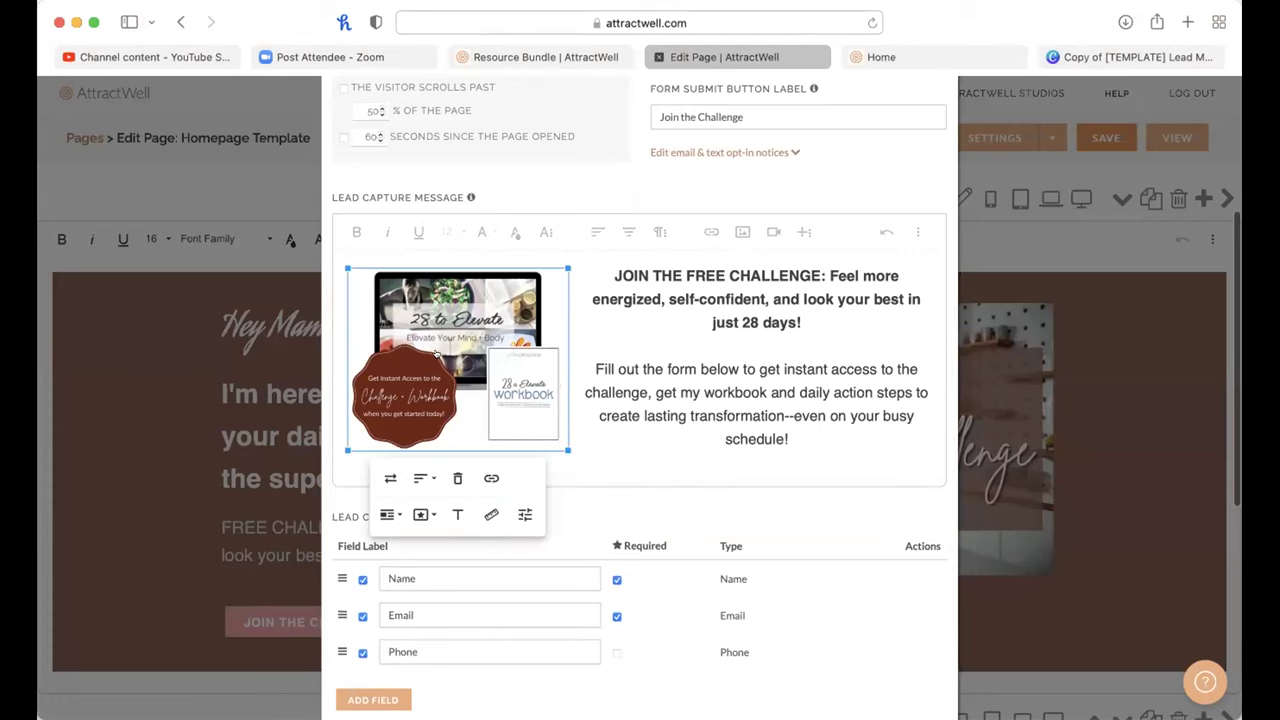
scroll(734, 340, "up", 1)
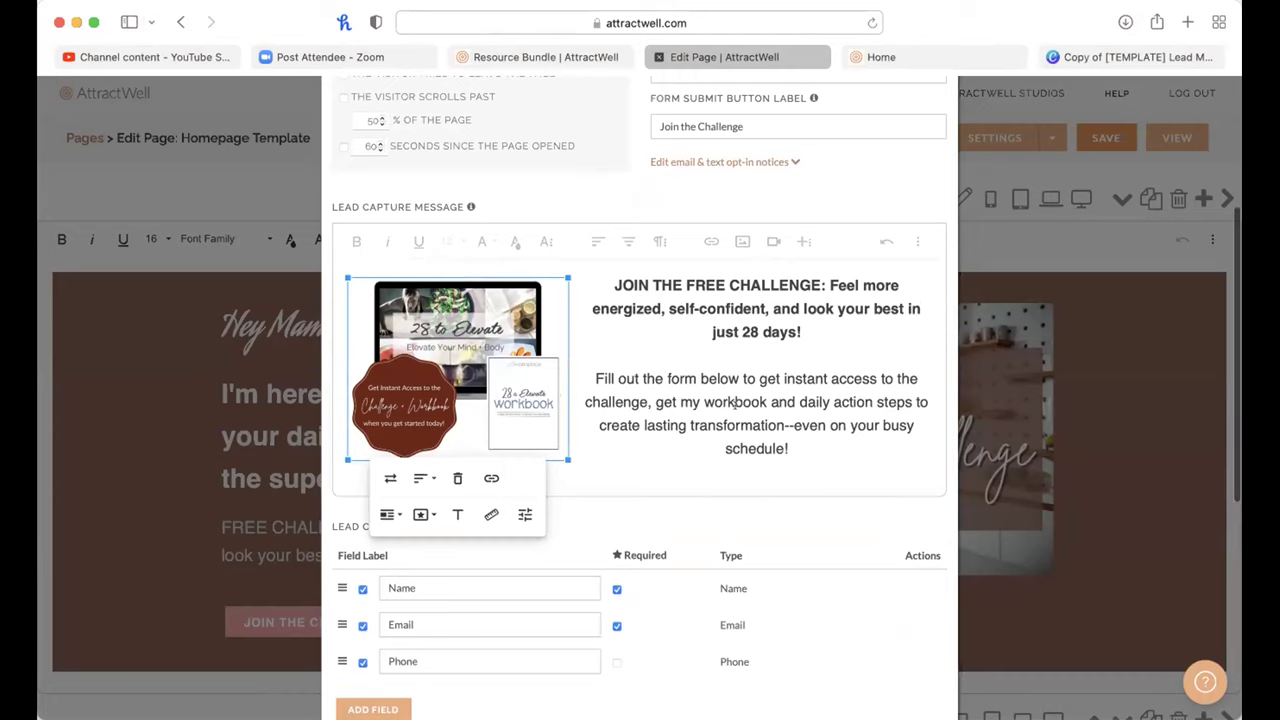
scroll(734, 401, "up", 5)
scroll(736, 408, "up", 3)
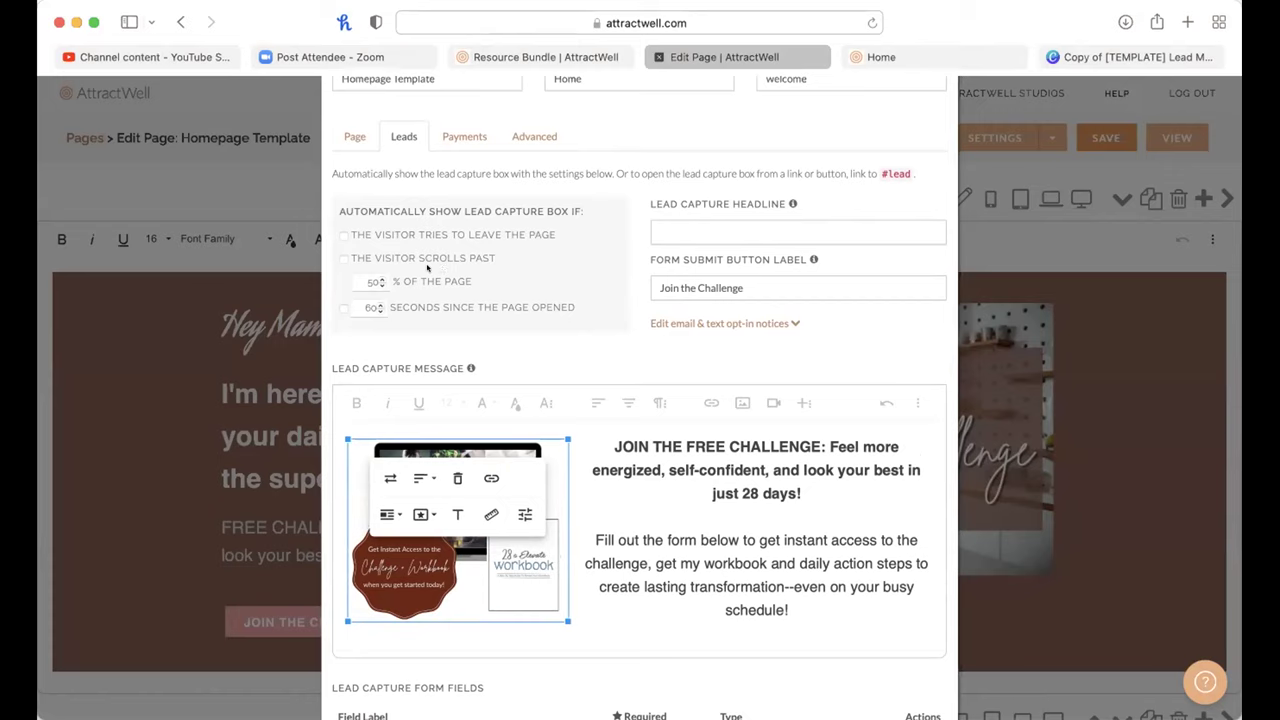
Step: Try showing the lead capture box automatically when the visitor tries to leave the page, and turn that option back off
left_click(343, 235)
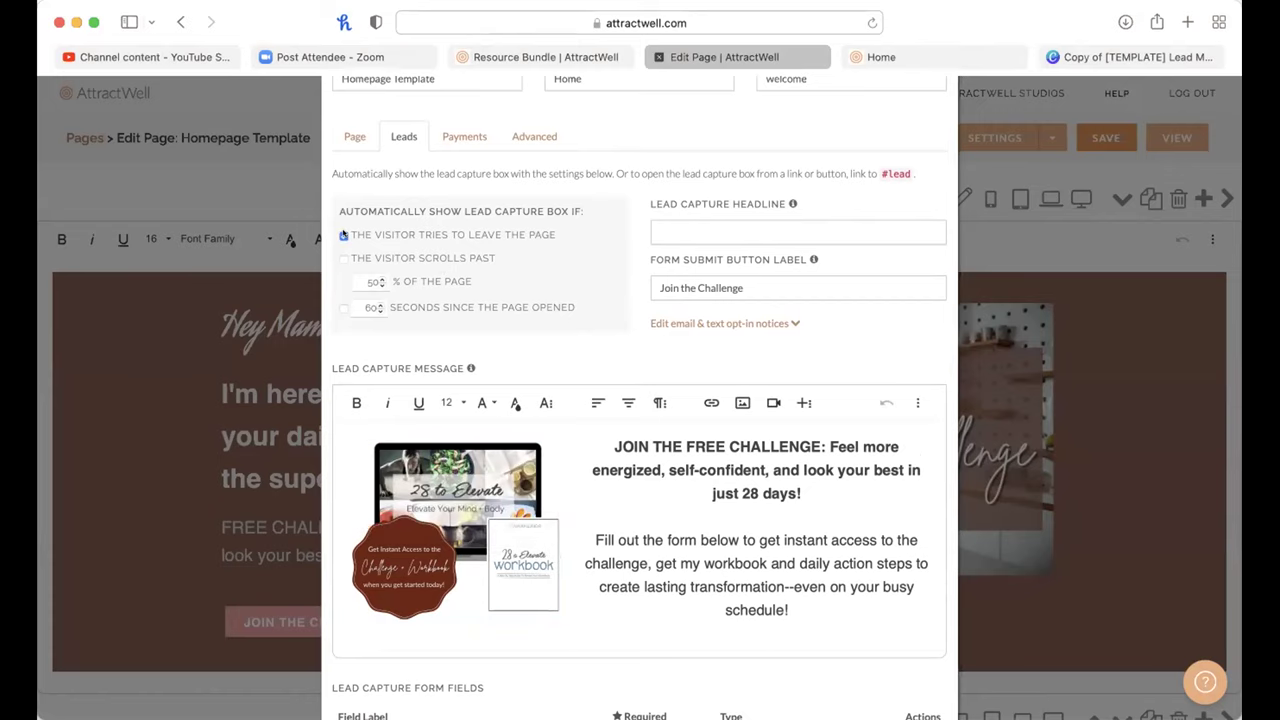
left_click(343, 235)
Step: Compare the form submit button label in the lead settings with the lead capture box on the live Home page
left_click_drag(650, 284, 893, 284)
scroll(857, 357, "down", 3)
scroll(857, 357, "up", 3)
left_click(898, 56)
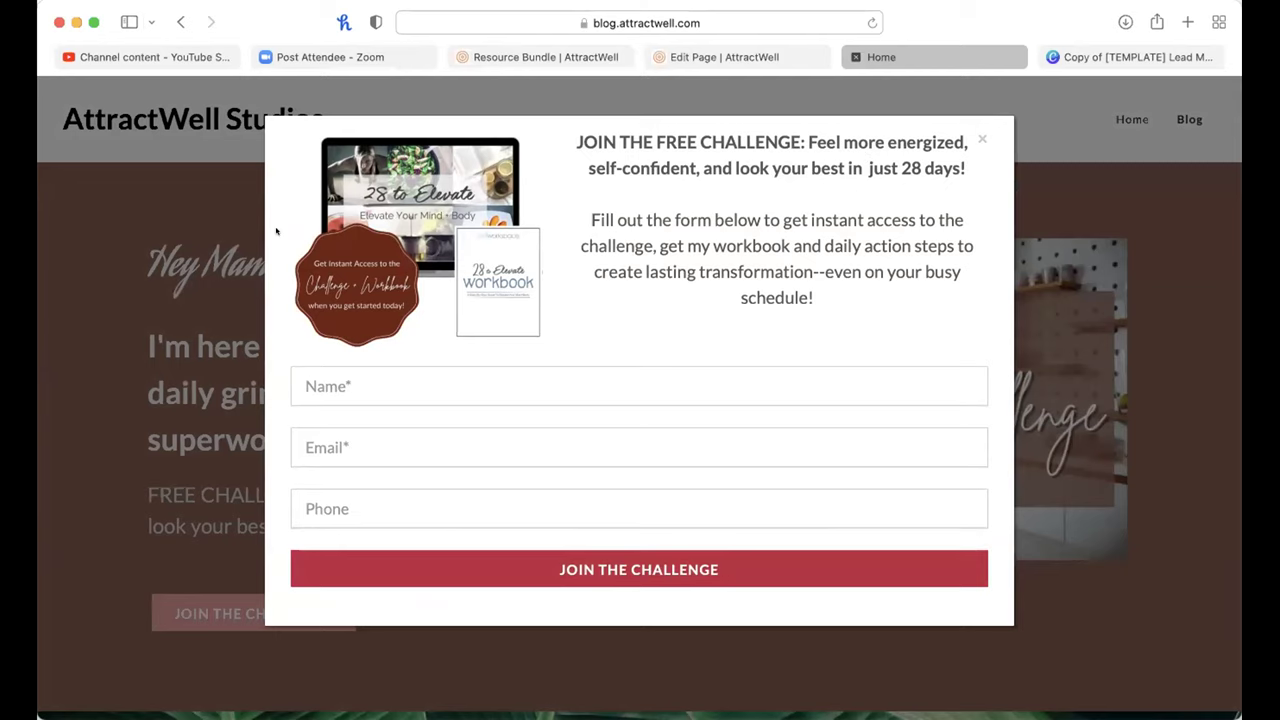
left_click(708, 57)
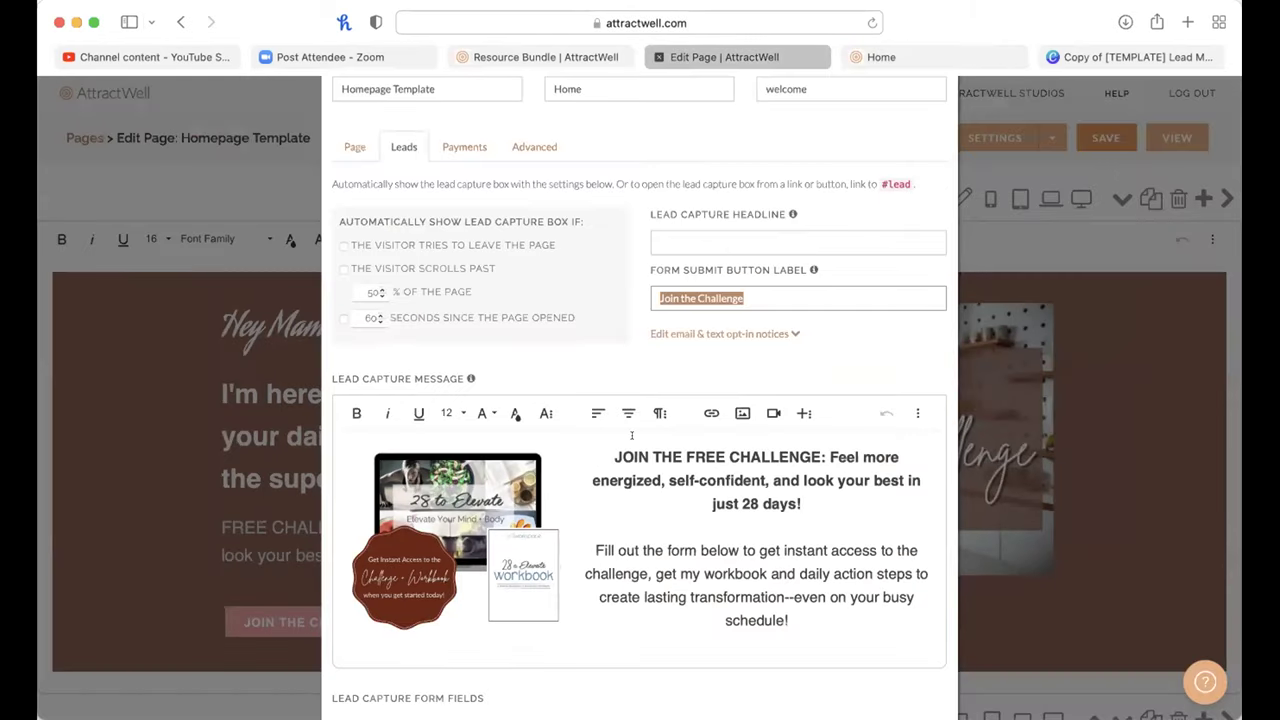
Step: Disable the Phone field in the lead capture form
scroll(581, 615, "down", 1)
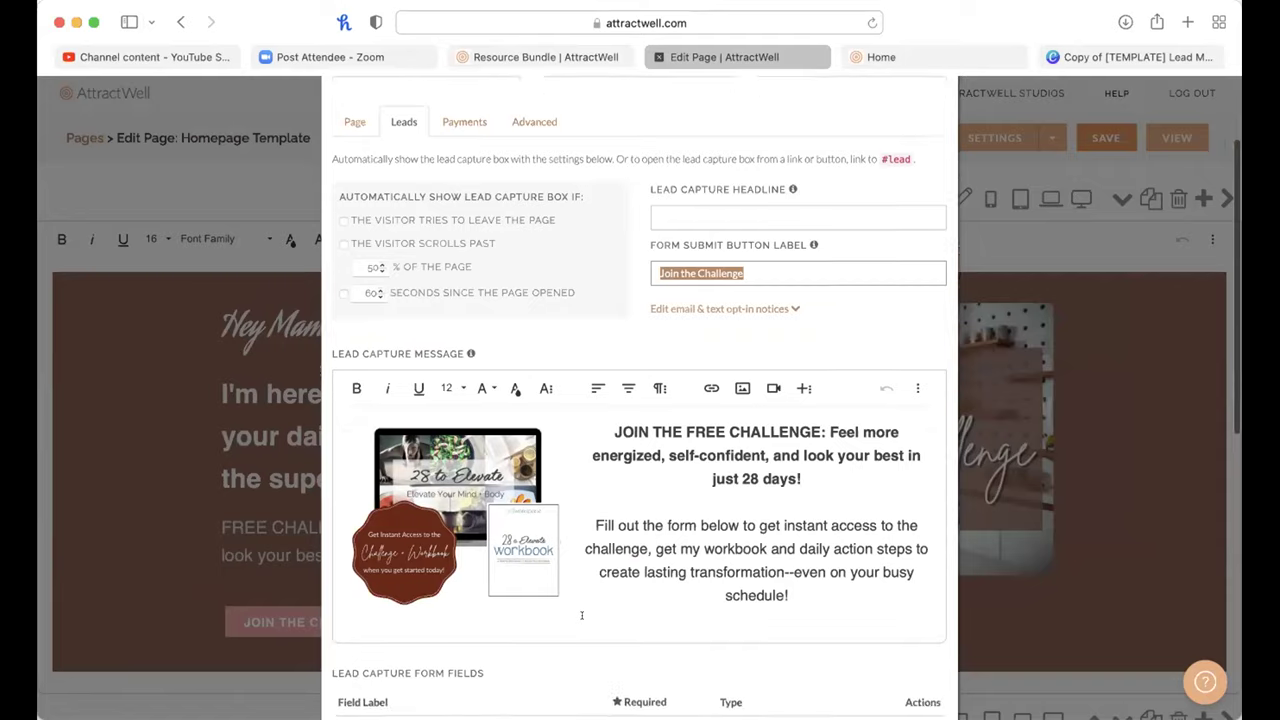
scroll(581, 615, "down", 5)
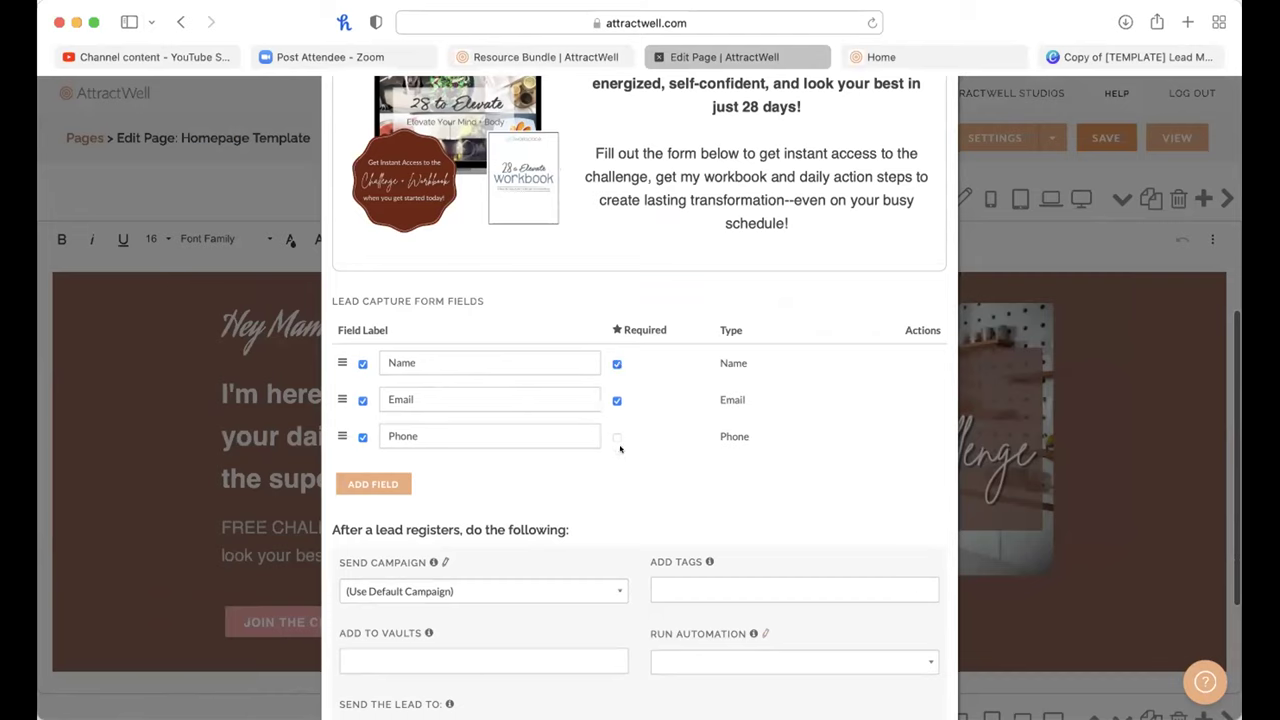
left_click(361, 437)
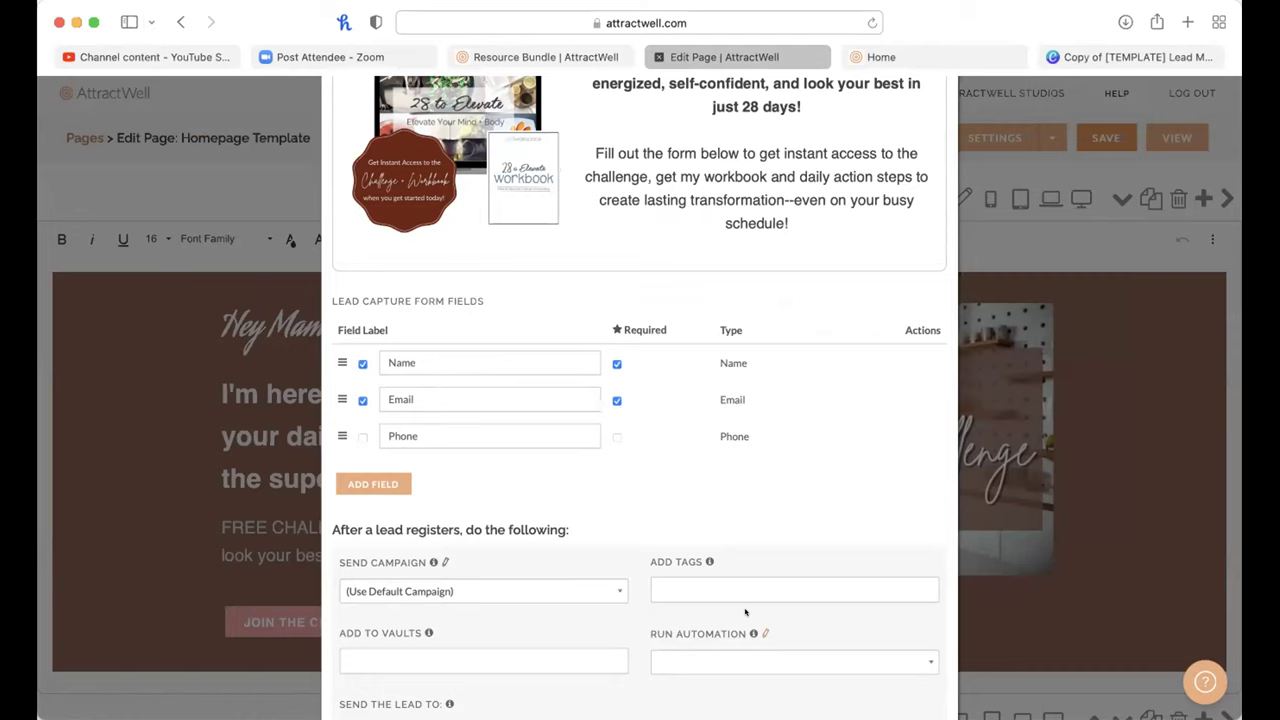
Step: Re-enable the Phone field in the lead capture form and check which campaigns can be sent after a lead registers
left_click(361, 437)
scroll(639, 491, "down", 5)
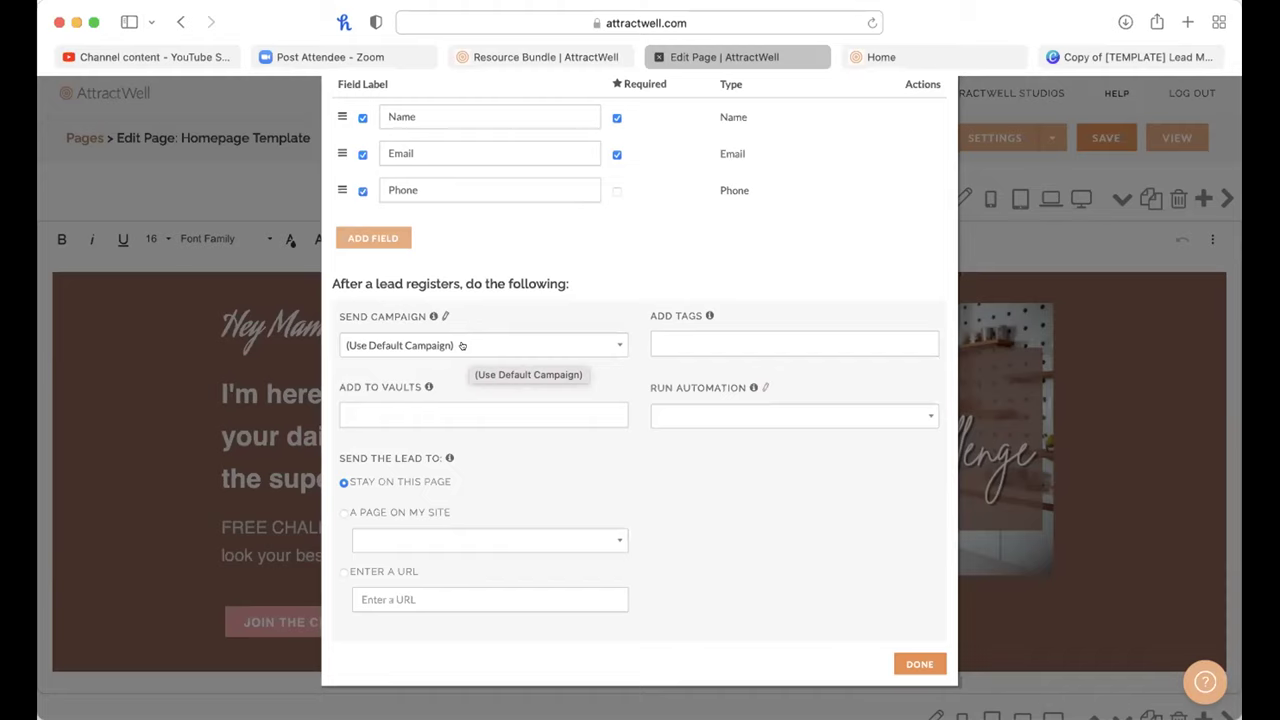
left_click(430, 350)
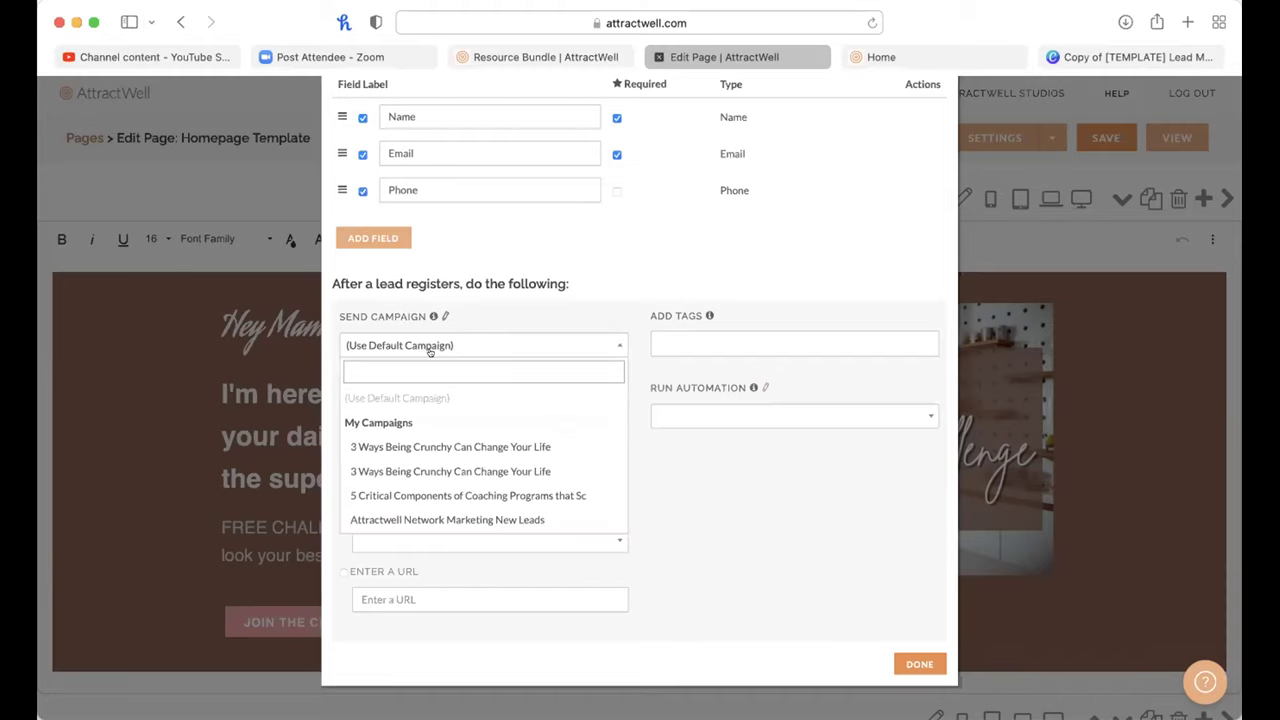
left_click(689, 479)
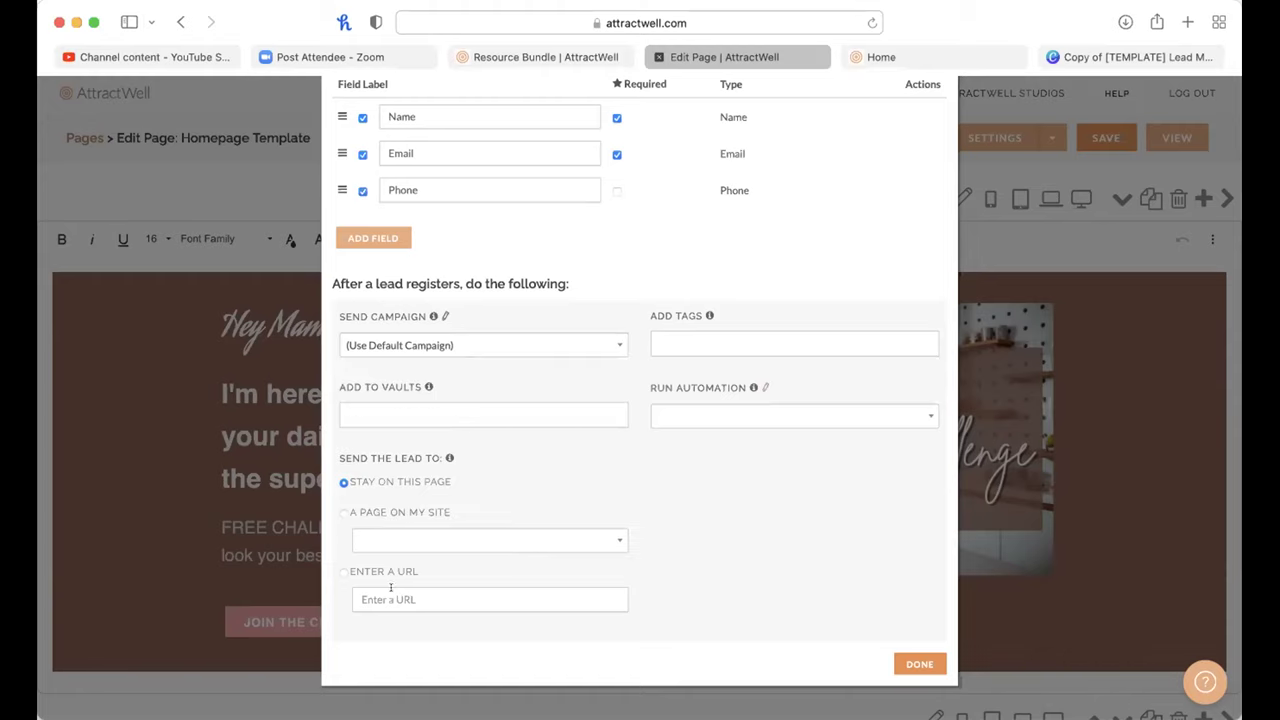
Step: Try sending registered leads to a page on the site, choosing the Confirmation page as the destination
left_click(344, 512)
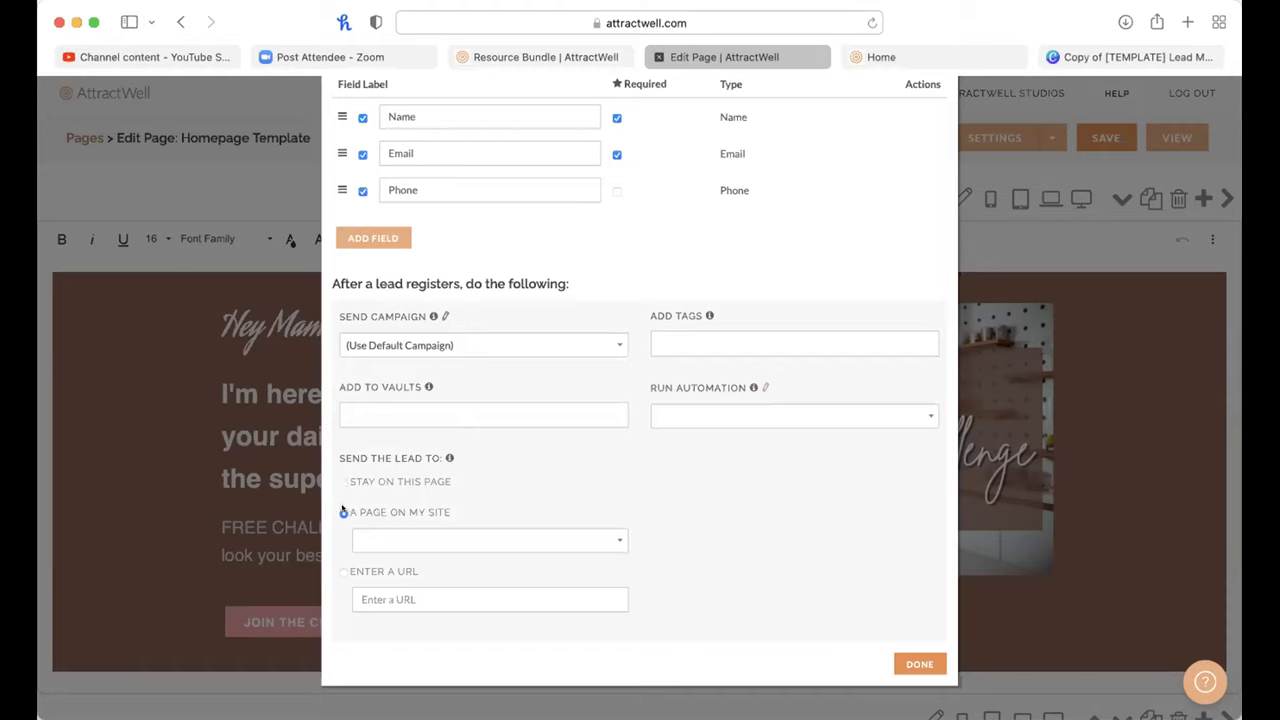
left_click(408, 546)
type("confirn")
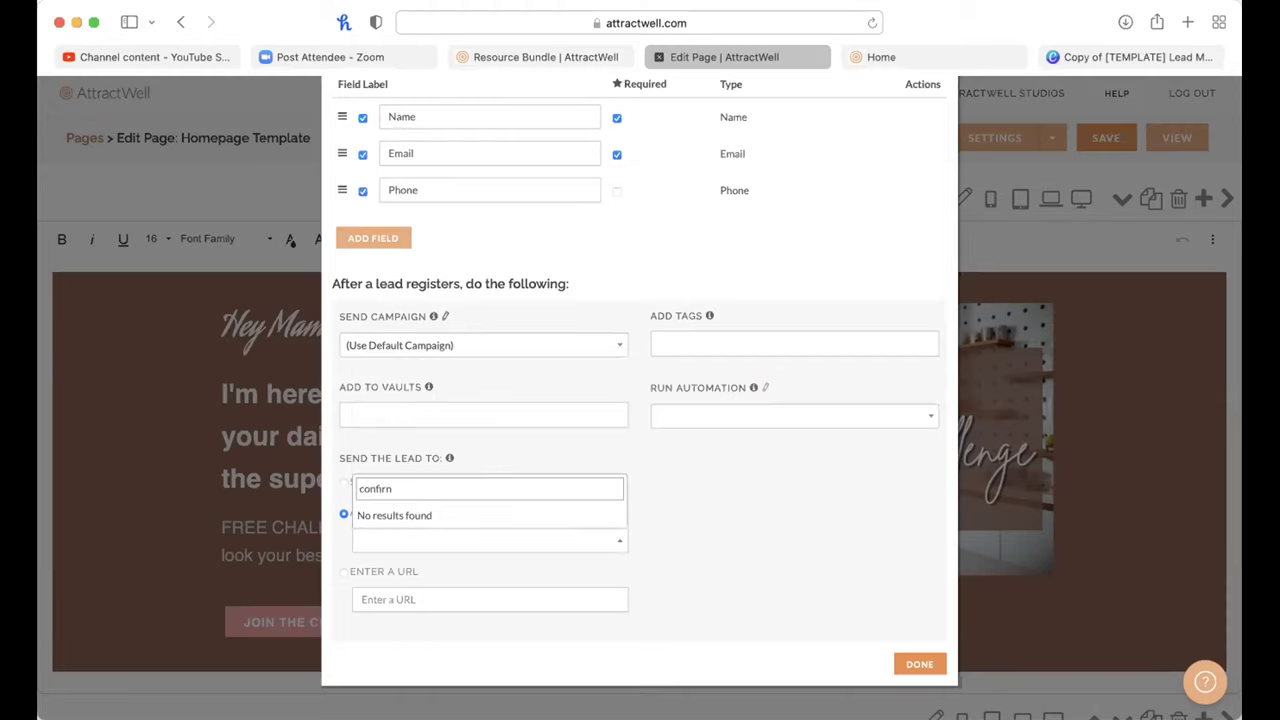
key("BackSpace")
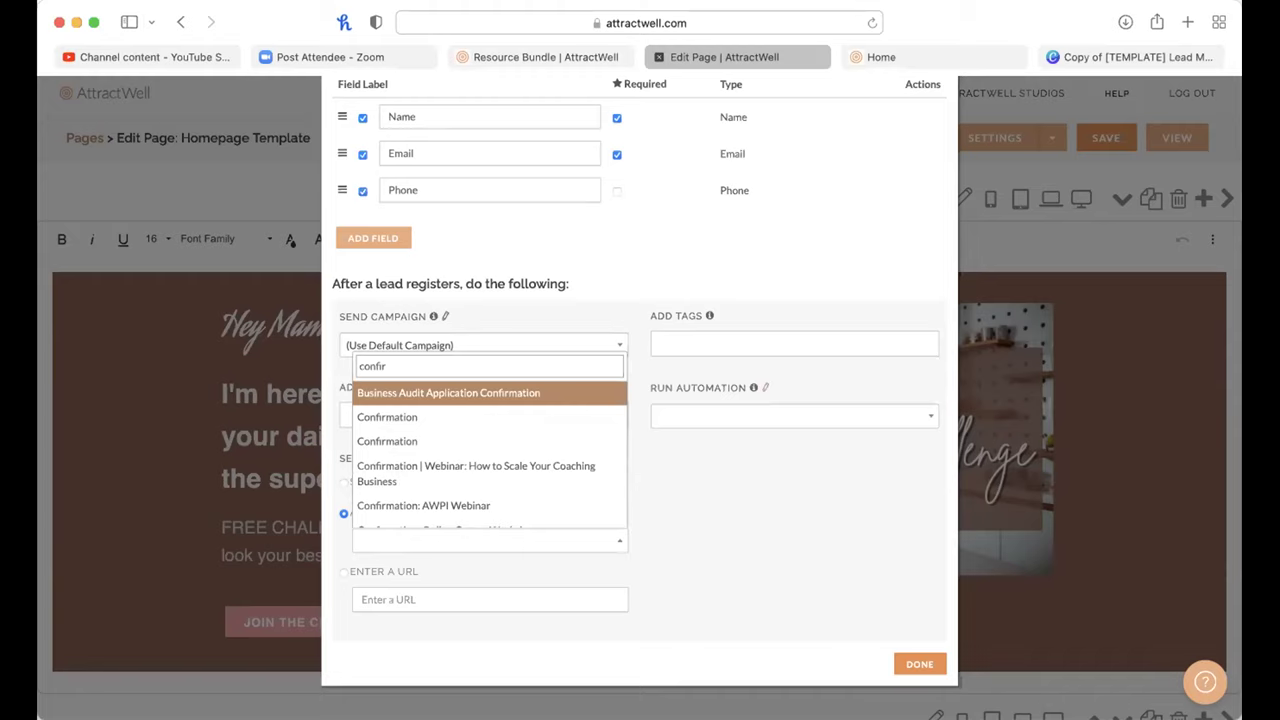
left_click(392, 416)
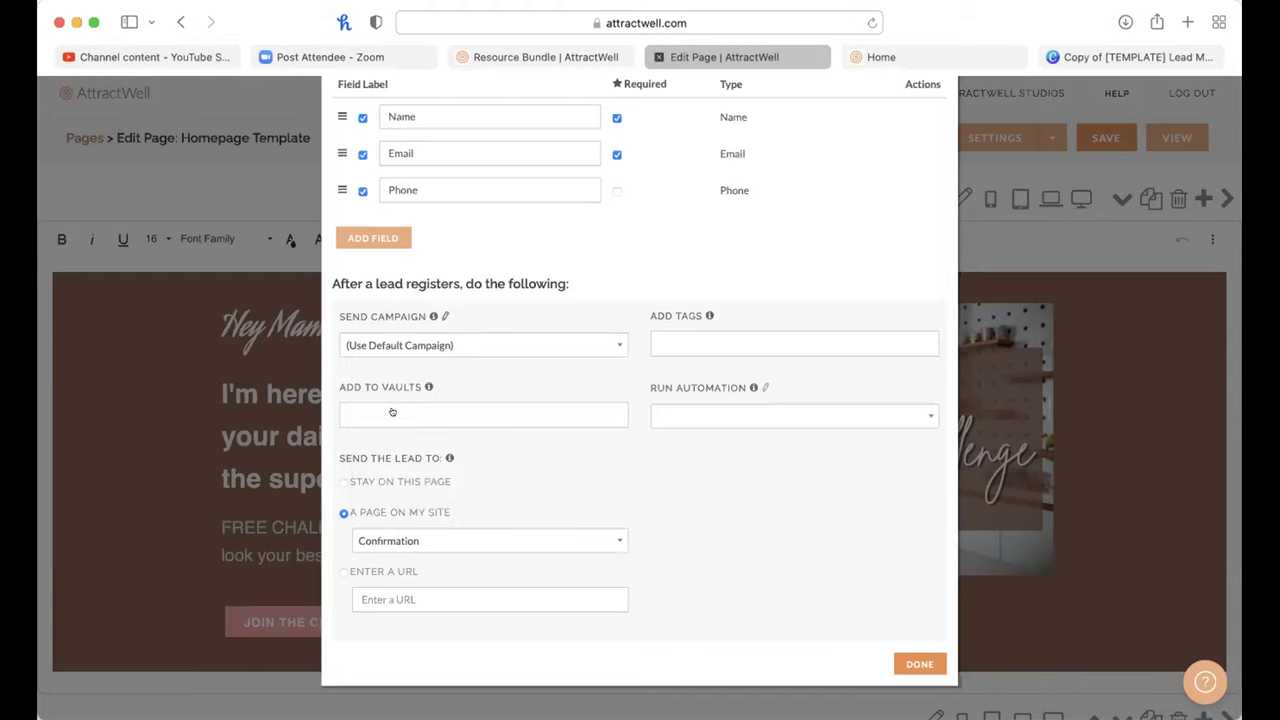
Step: Add the tags "lead" and "challenge lead" to everyone who registers through the form
left_click(666, 341)
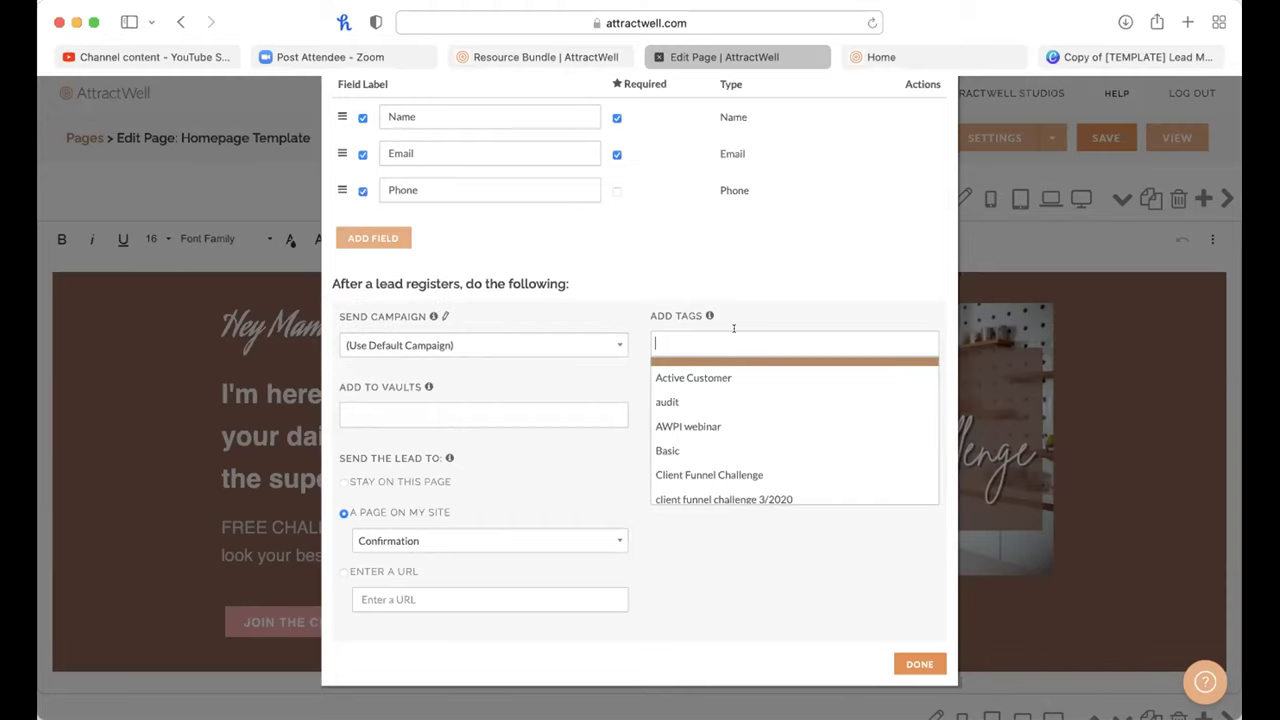
type("lead")
left_click(740, 369)
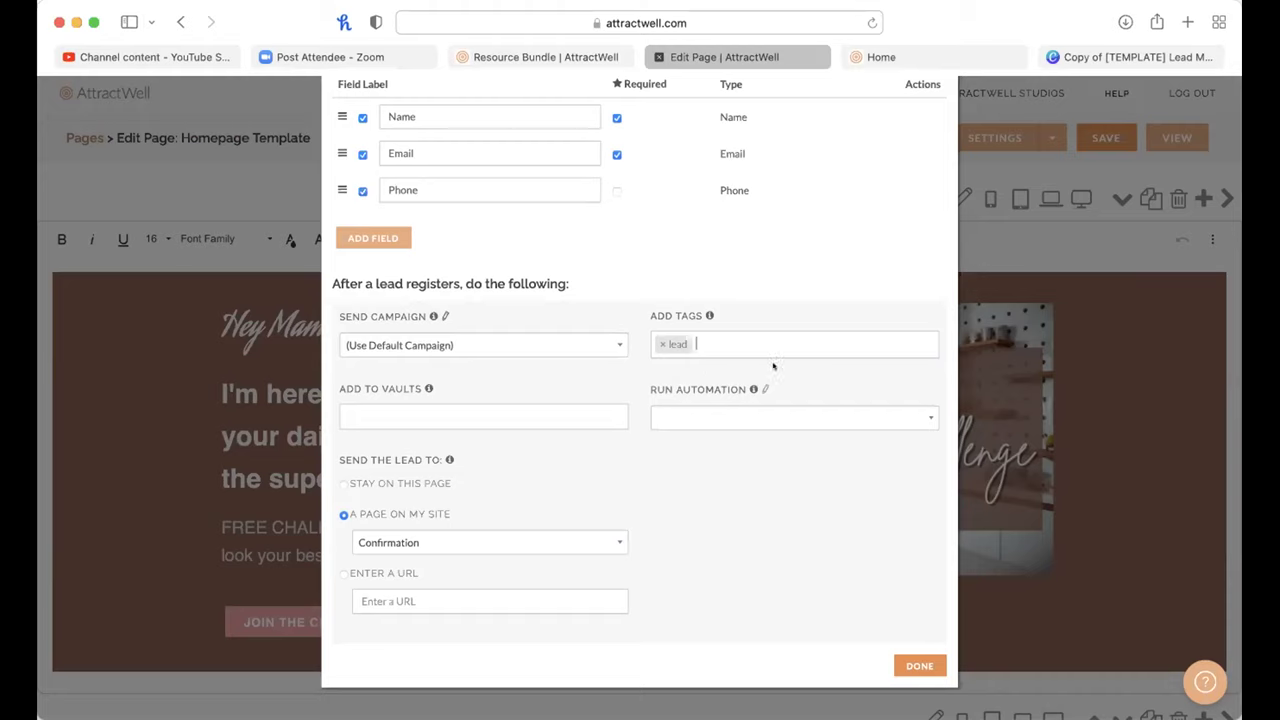
type("challenge lead")
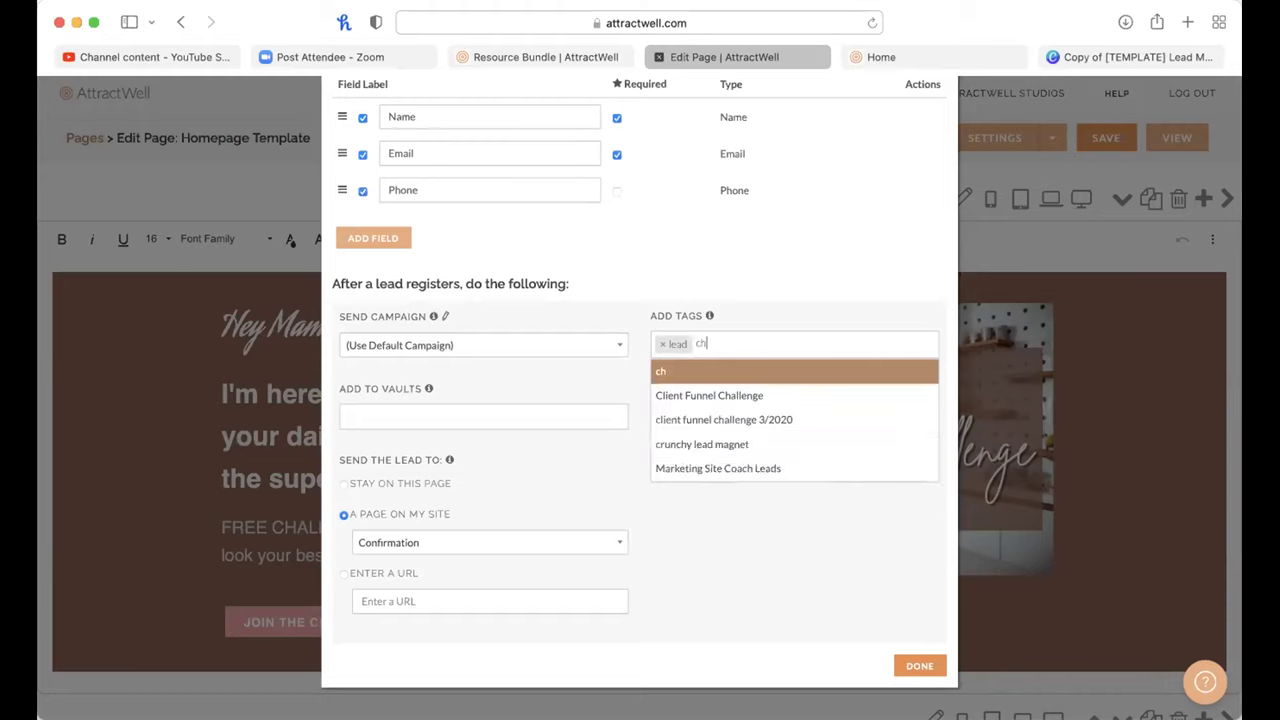
key("Return")
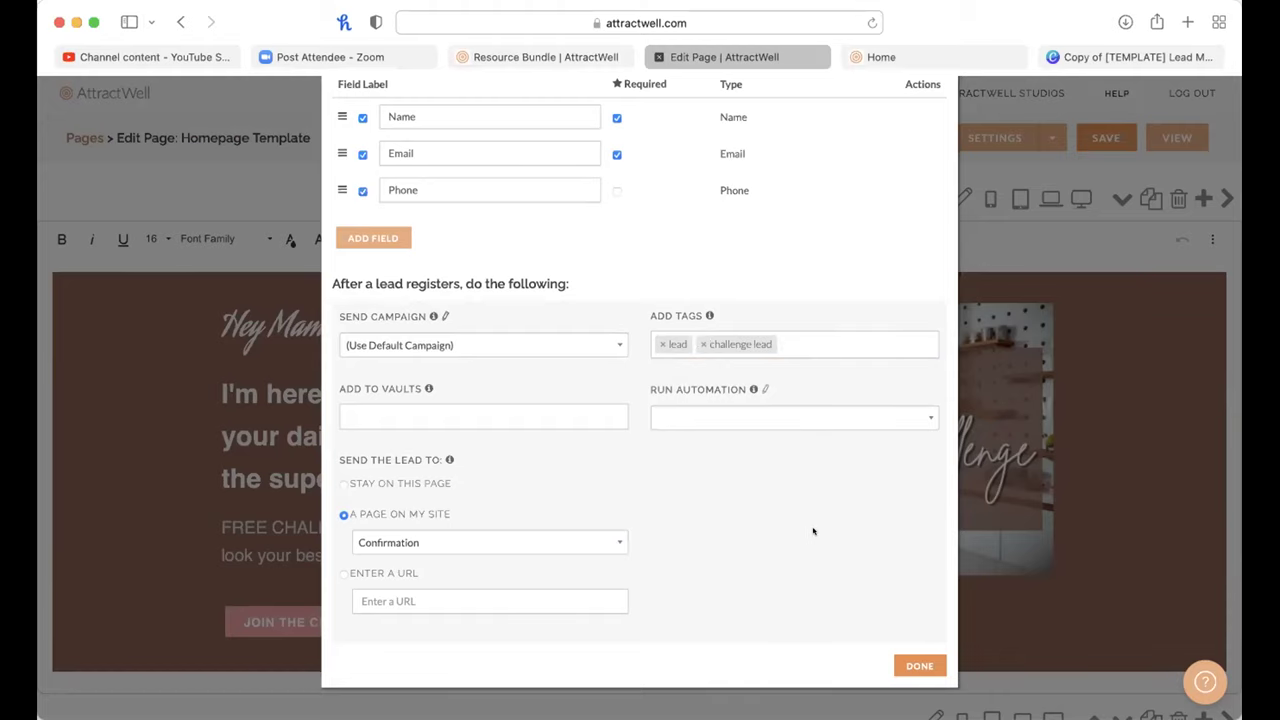
Step: Try the custom URL destination for leads, set it back to staying on this page, and finish the lead settings
scroll(828, 572, "up", 2)
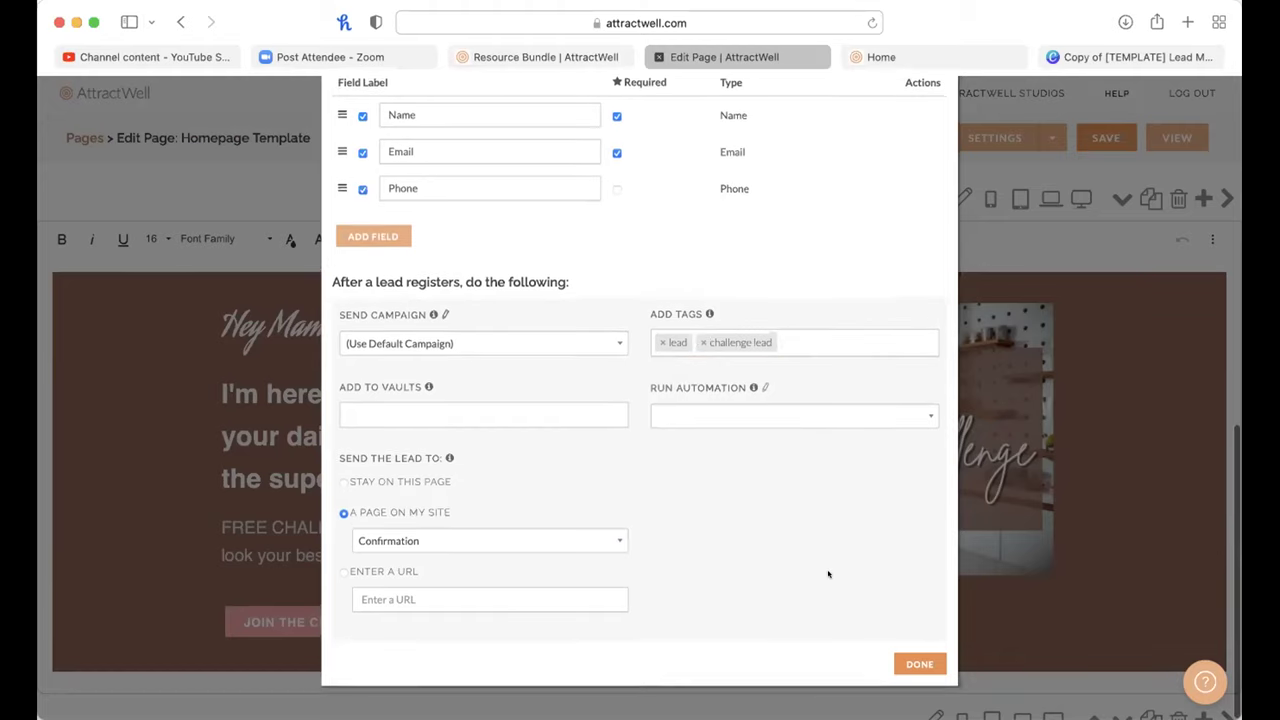
left_click(377, 576)
left_click(402, 602)
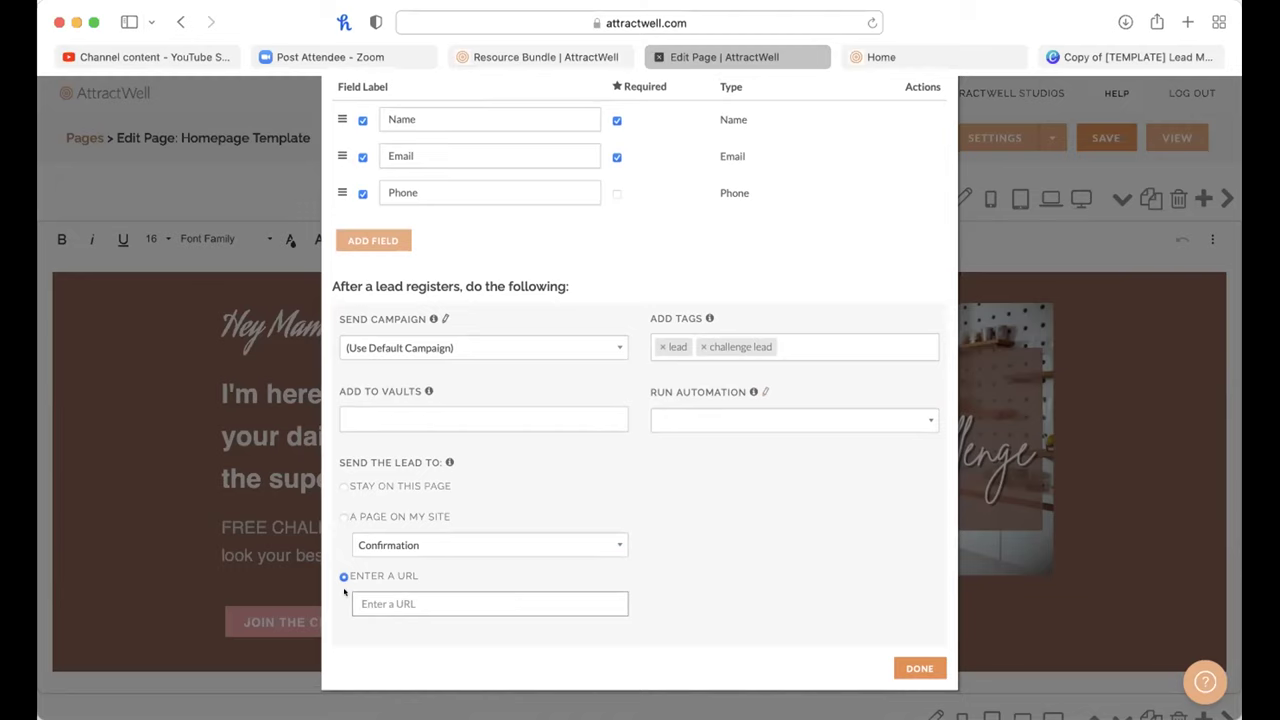
left_click(341, 487)
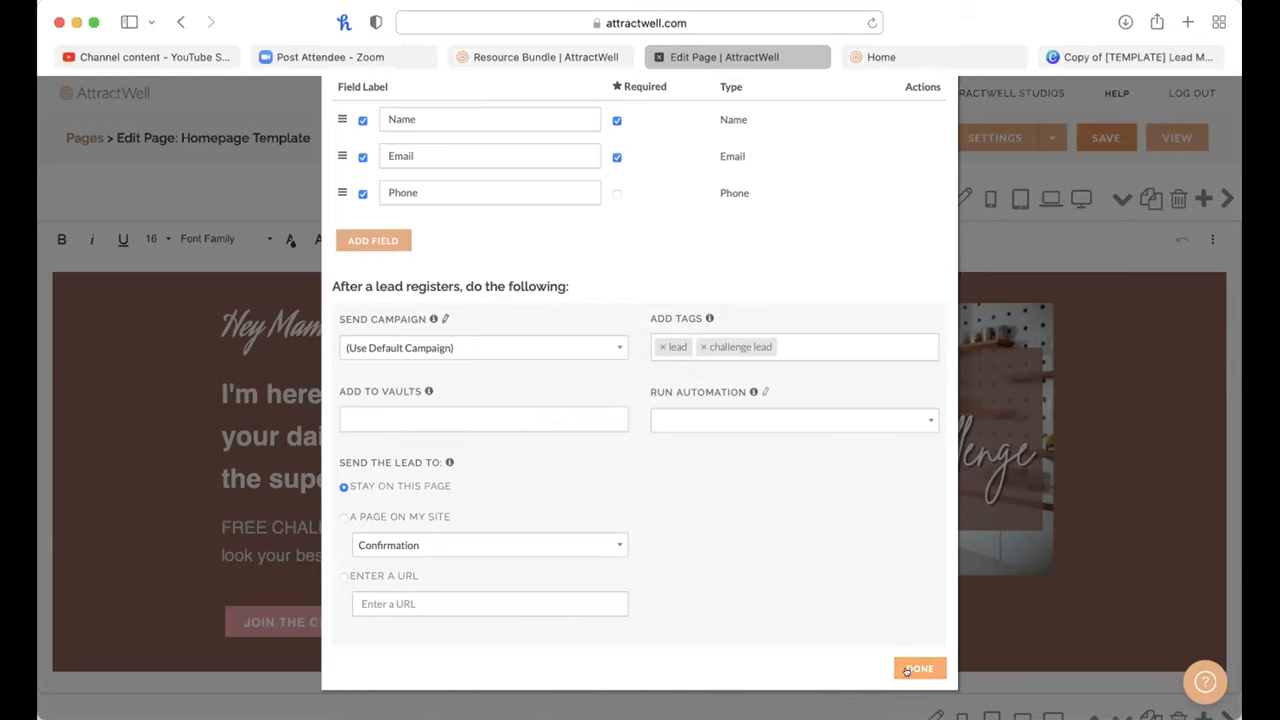
left_click(906, 670)
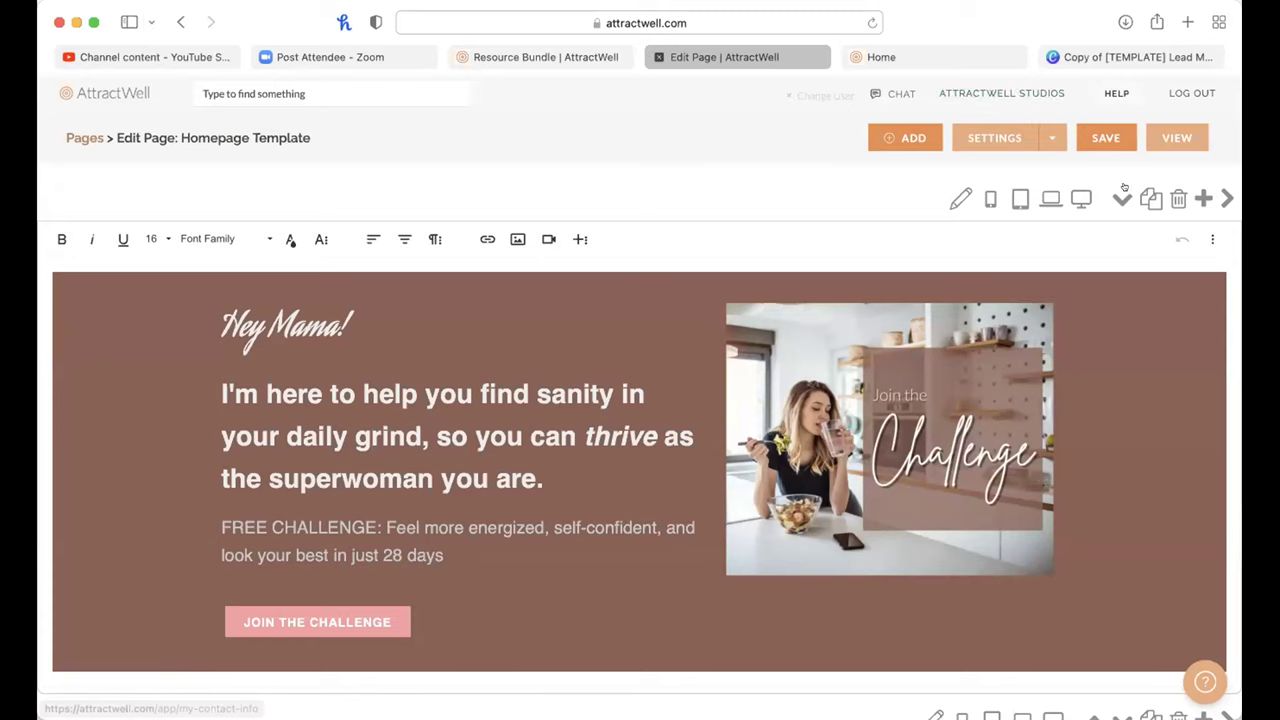
Step: Review the live Home page from the challenge hero through the testimonials to the introduction section, and return to the hero
scroll(1124, 187, "down", 5)
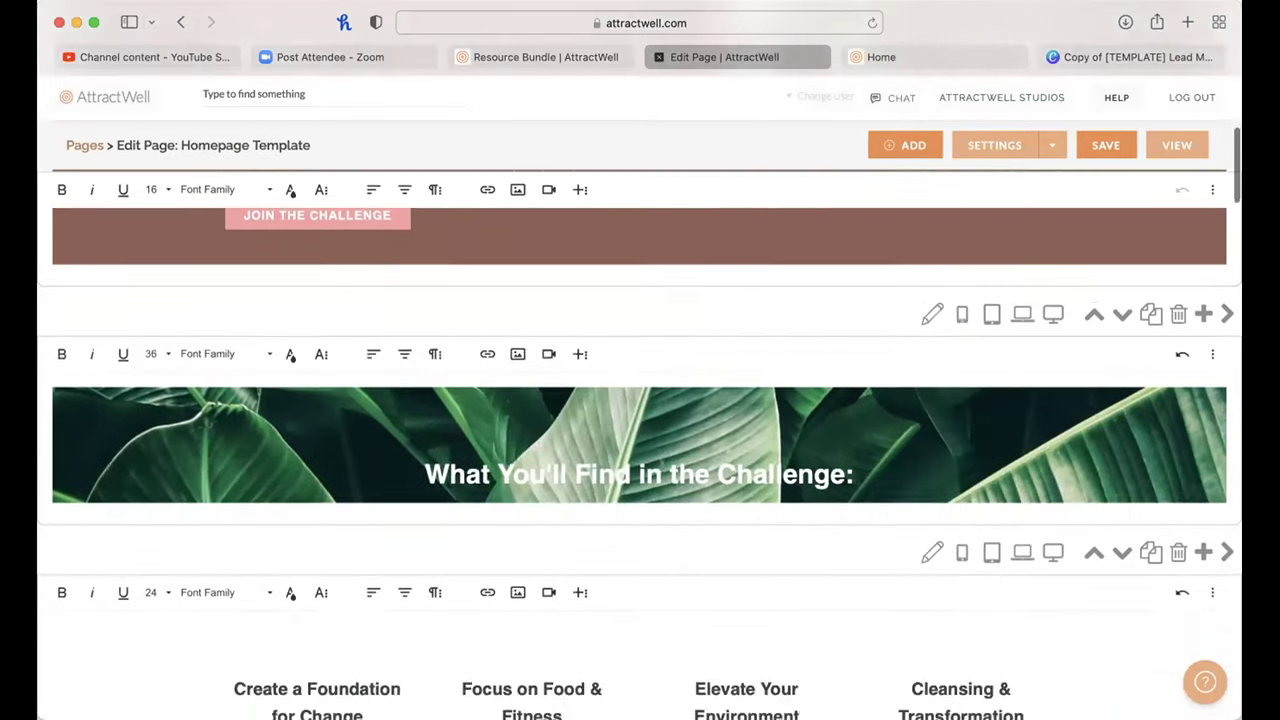
left_click(939, 50)
left_click(982, 135)
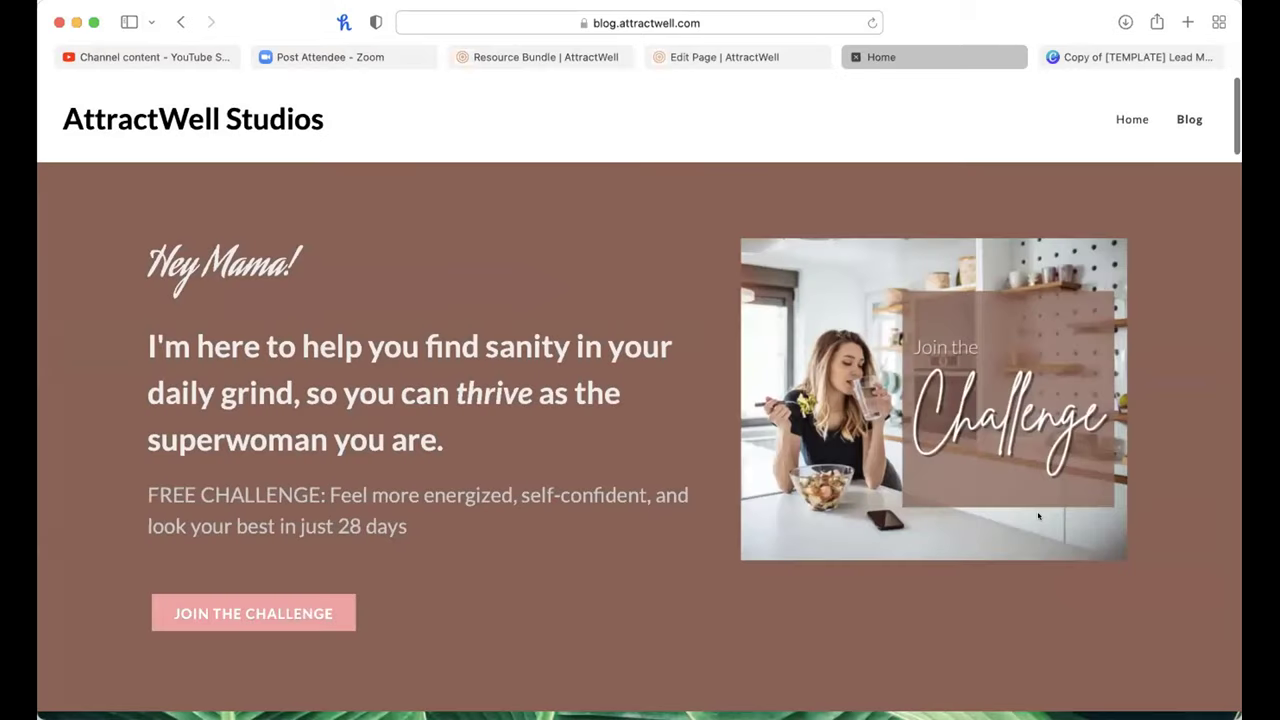
scroll(1038, 516, "down", 5)
scroll(1038, 516, "down", 12)
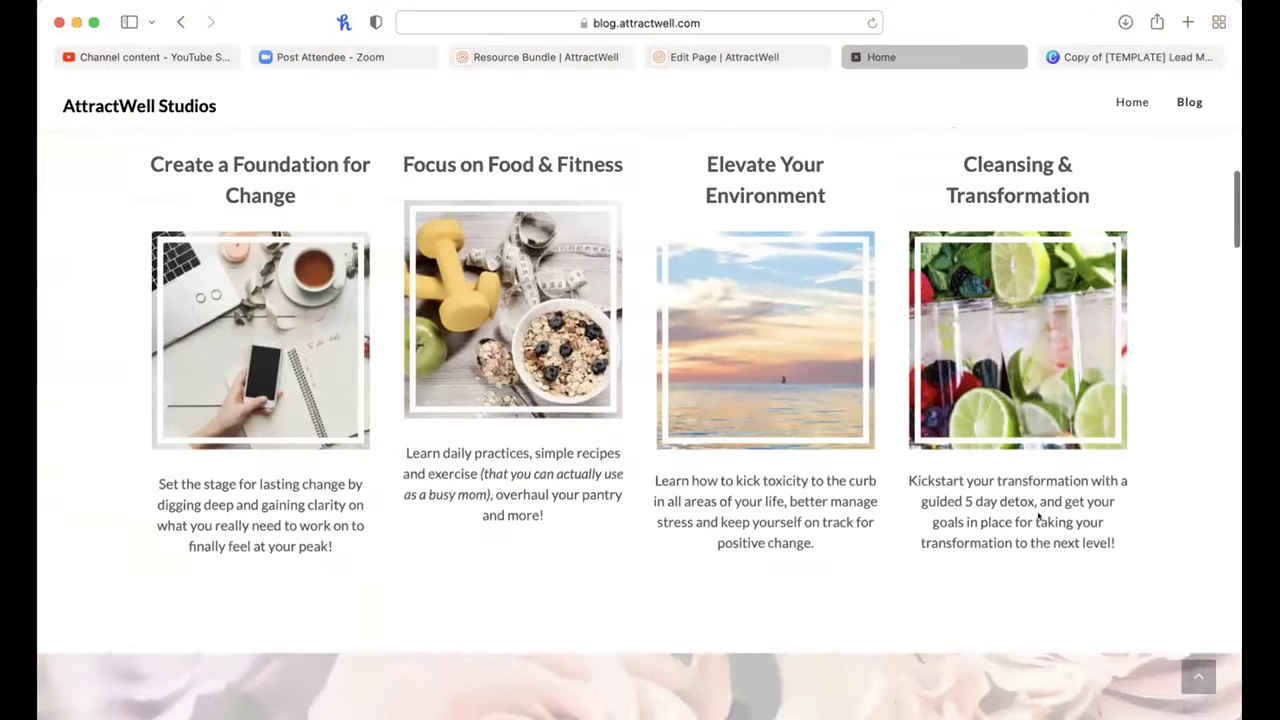
scroll(1038, 516, "down", 20)
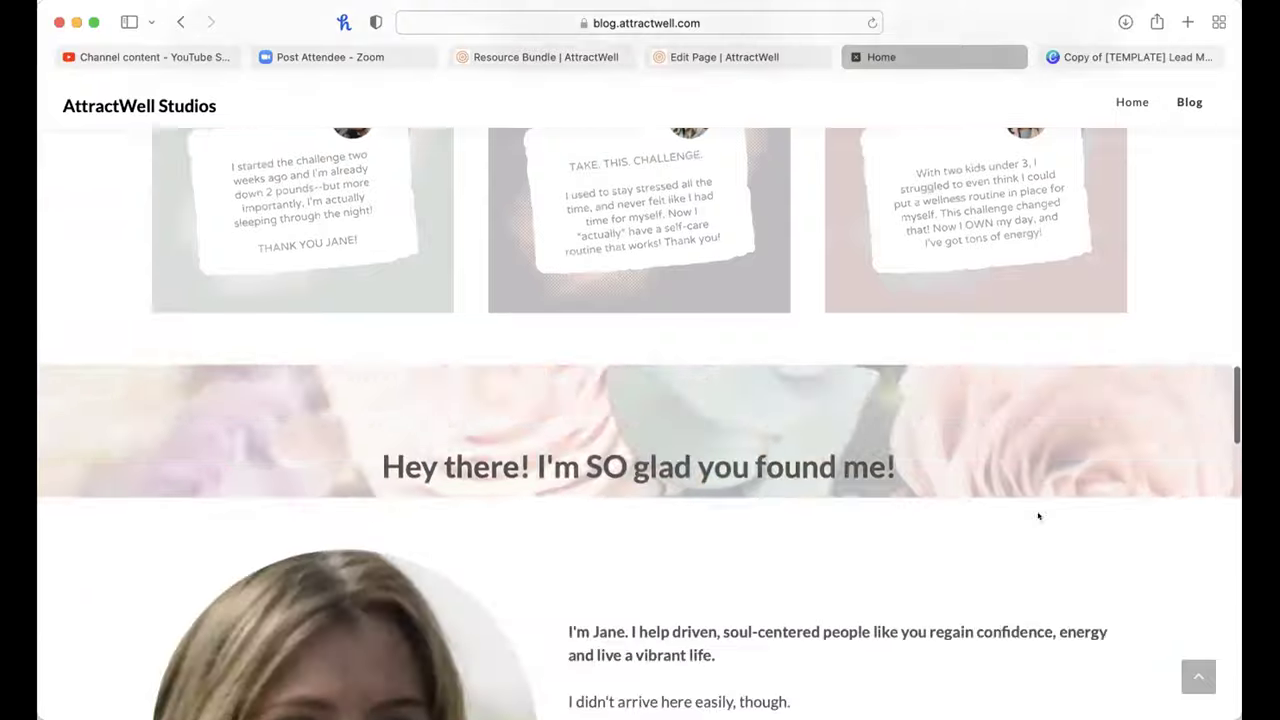
scroll(1038, 516, "up", 15)
scroll(1038, 516, "up", 10)
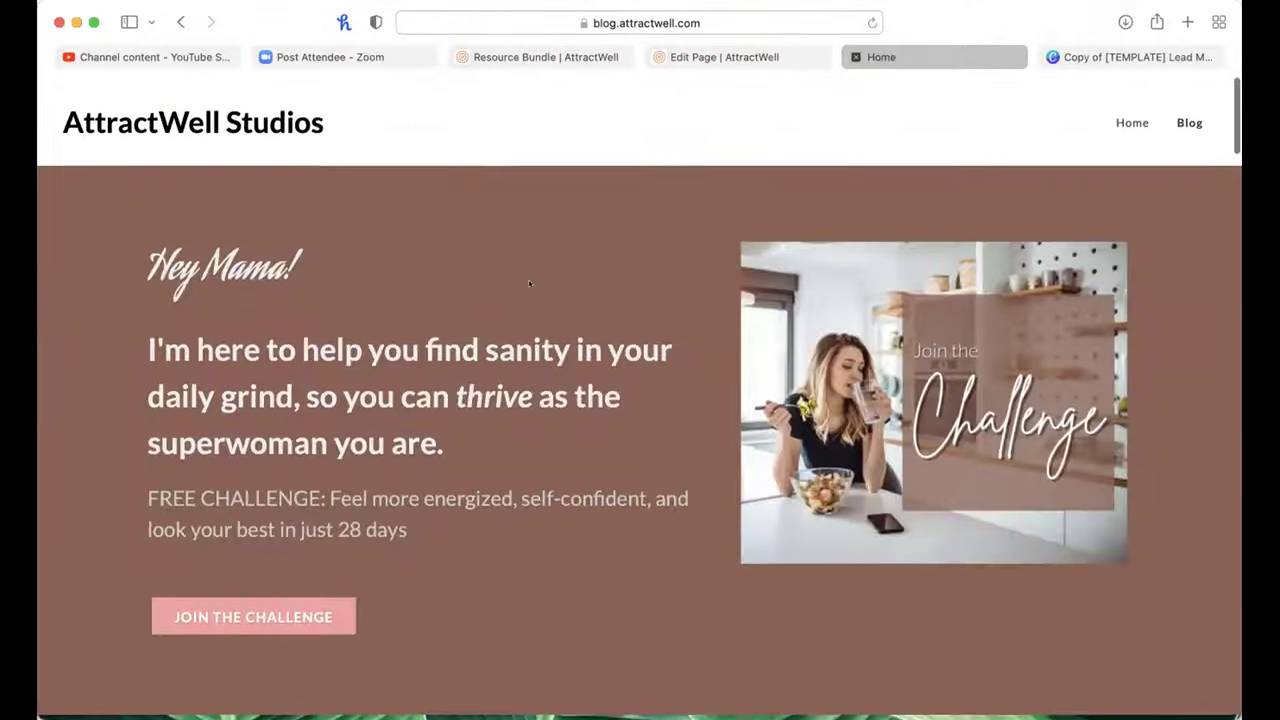
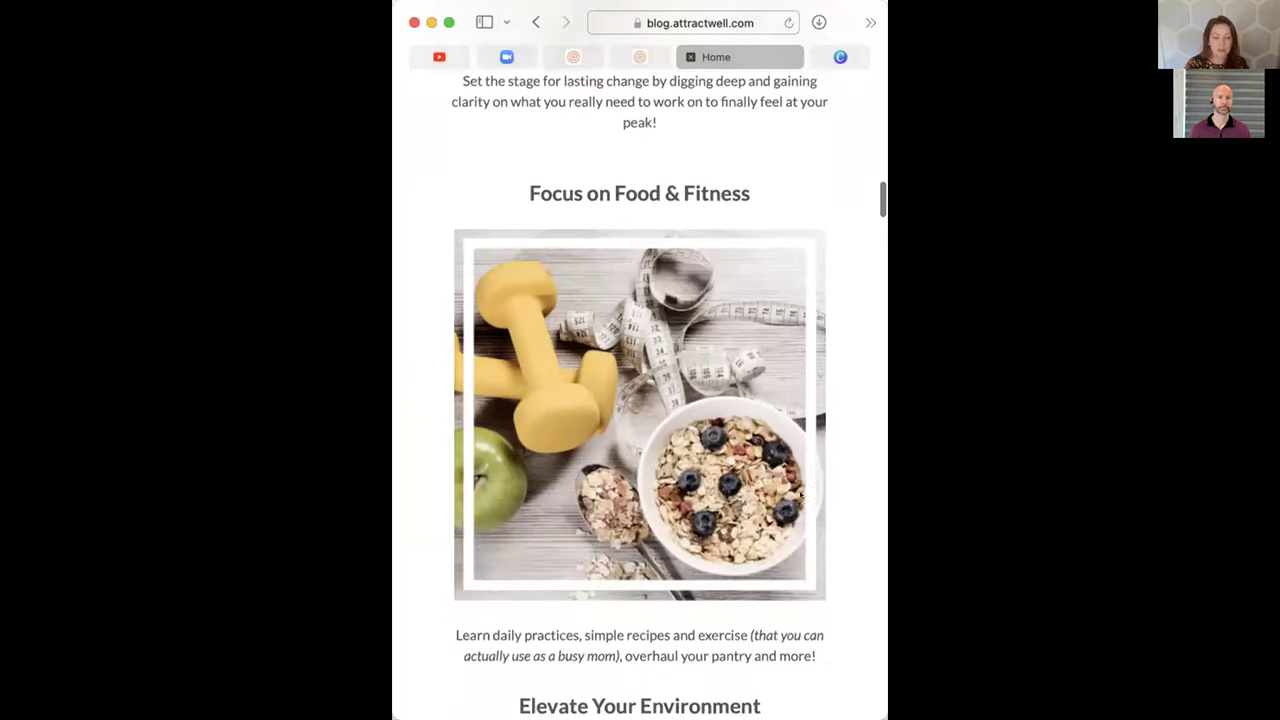
Step: Examine how the Home page sections stack at mobile width, and compare the closing challenge section at full desktop width
scroll(800, 494, "down", 10)
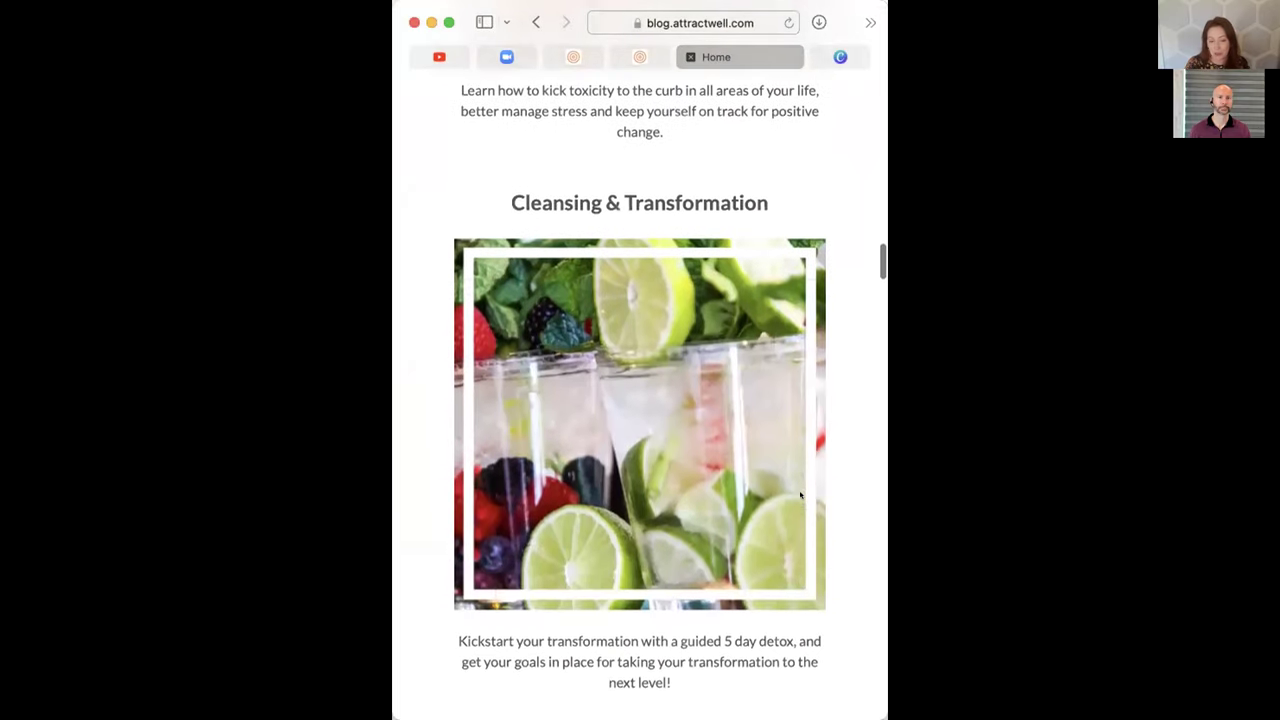
scroll(800, 494, "down", 3)
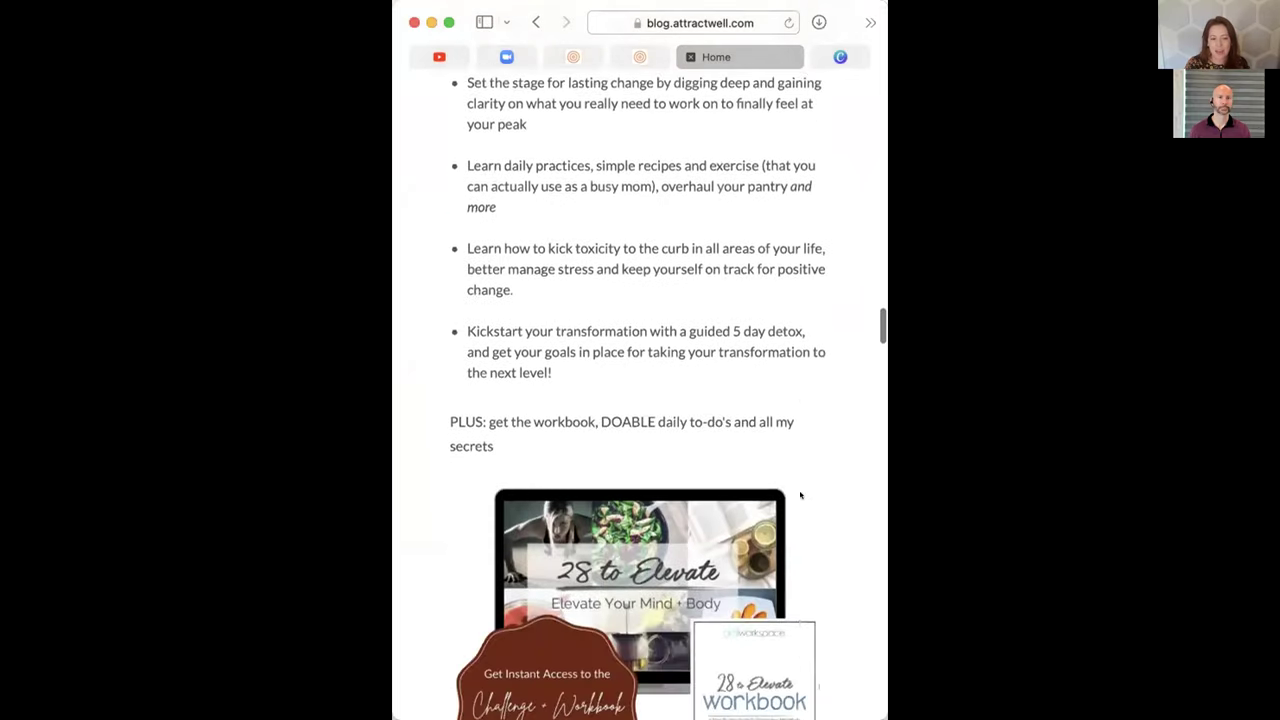
scroll(800, 494, "down", 9)
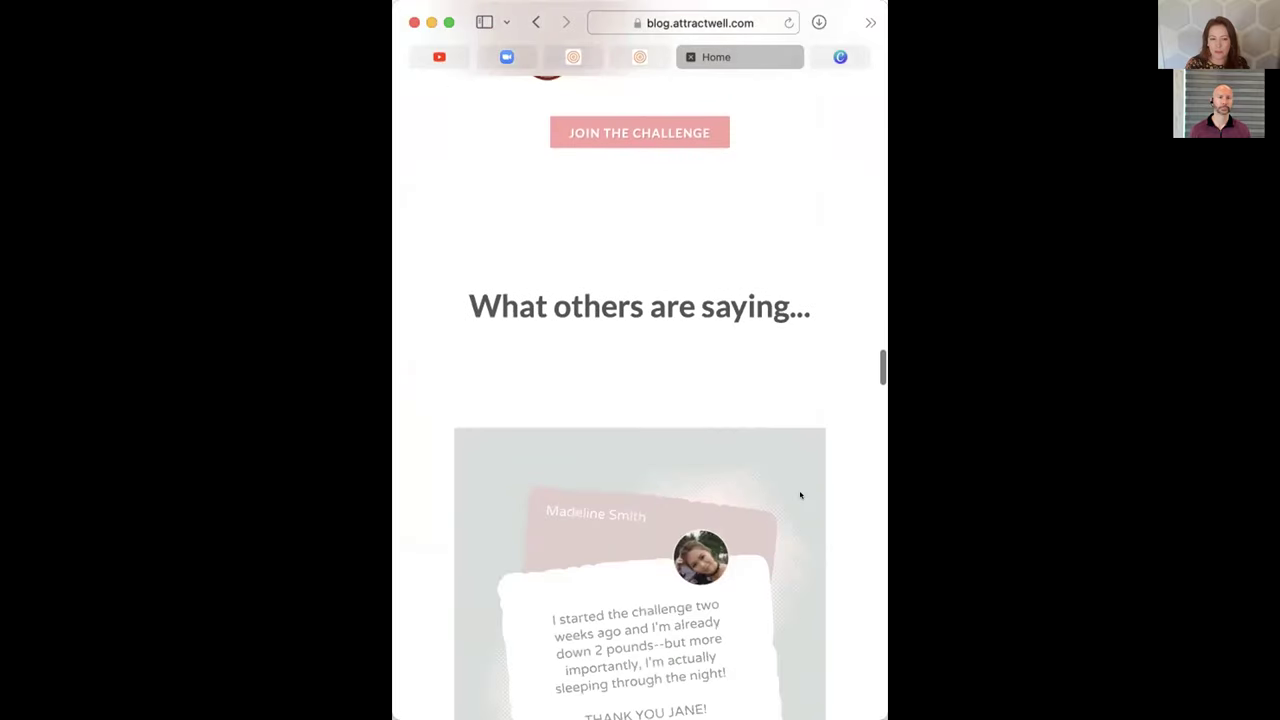
scroll(800, 494, "down", 7)
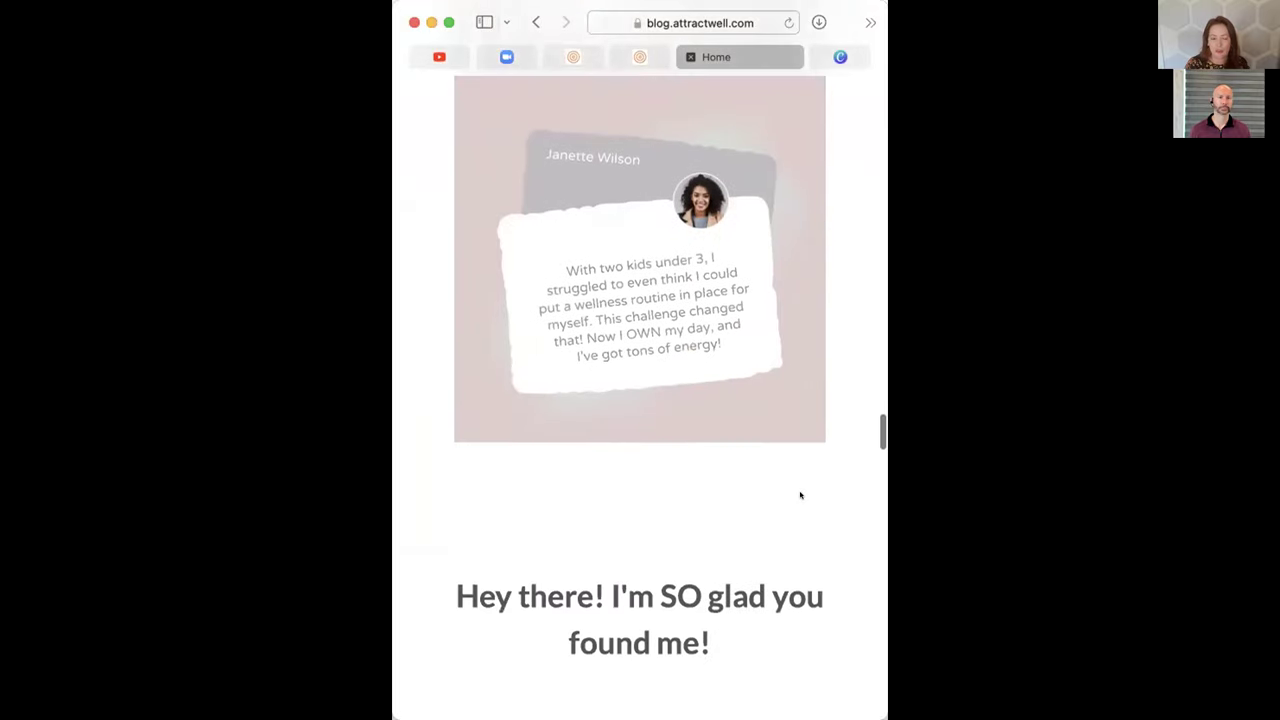
scroll(800, 494, "down", 10)
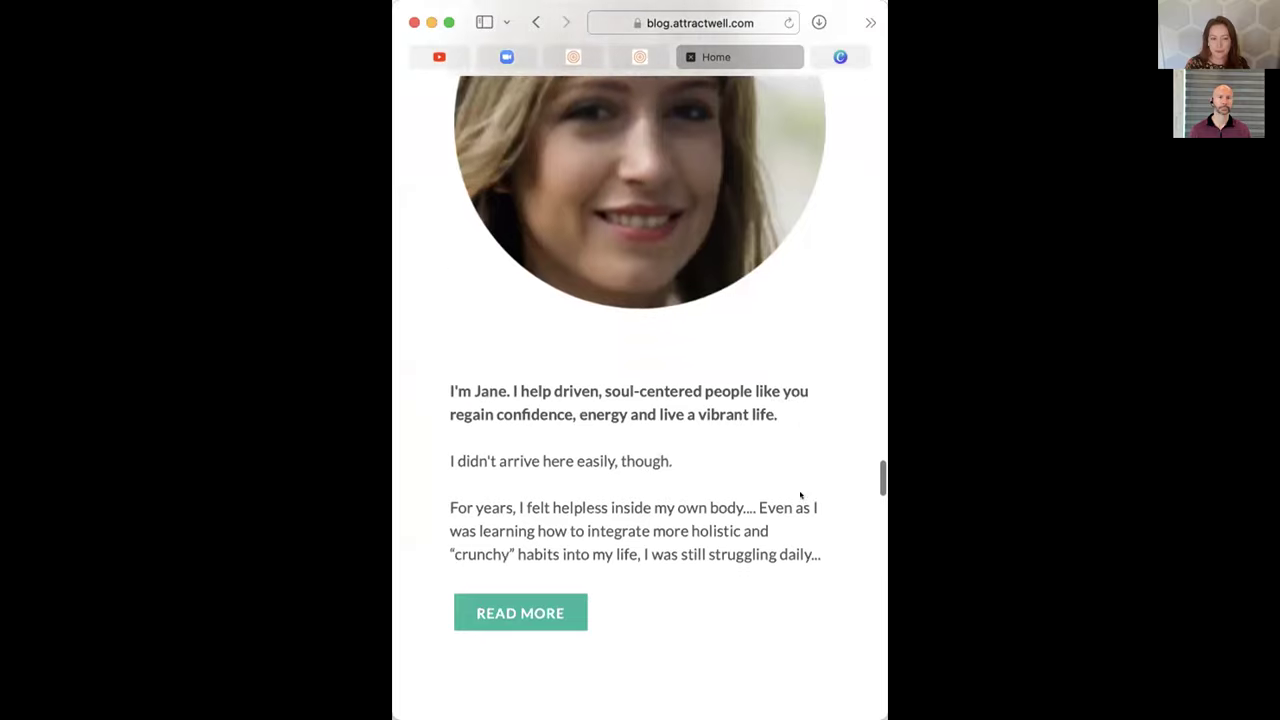
scroll(800, 494, "down", 10)
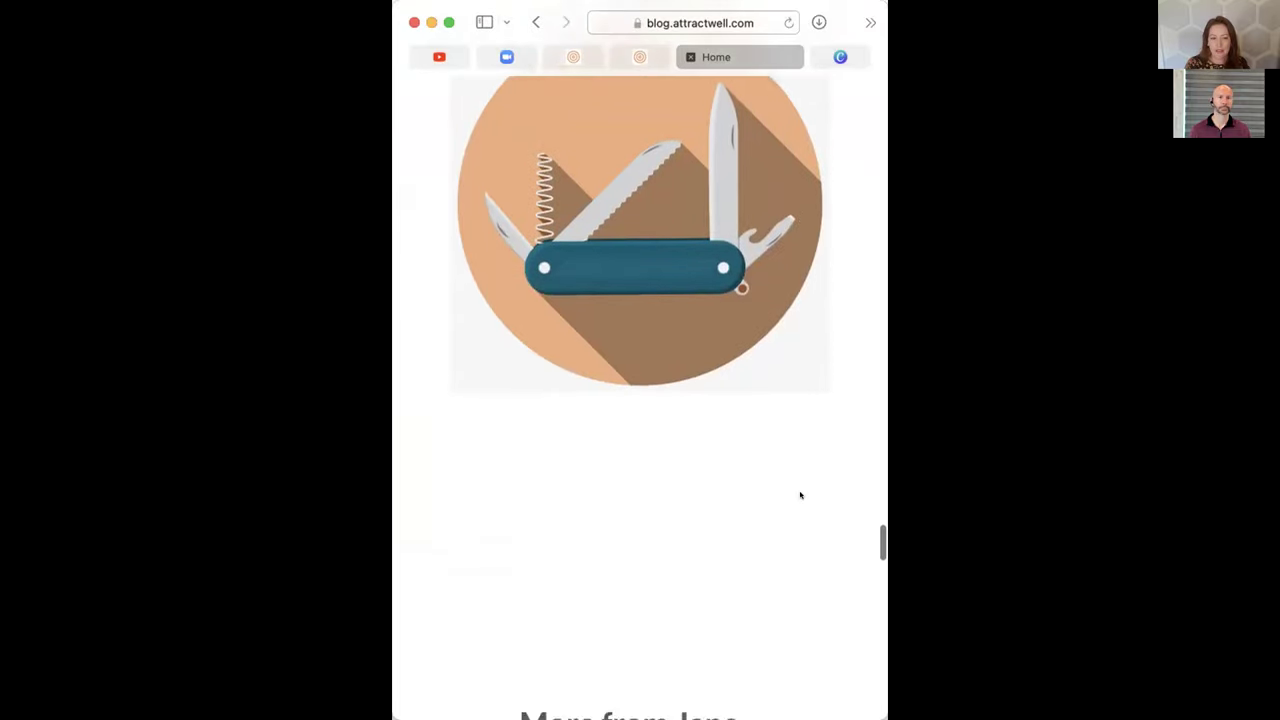
scroll(800, 494, "down", 15)
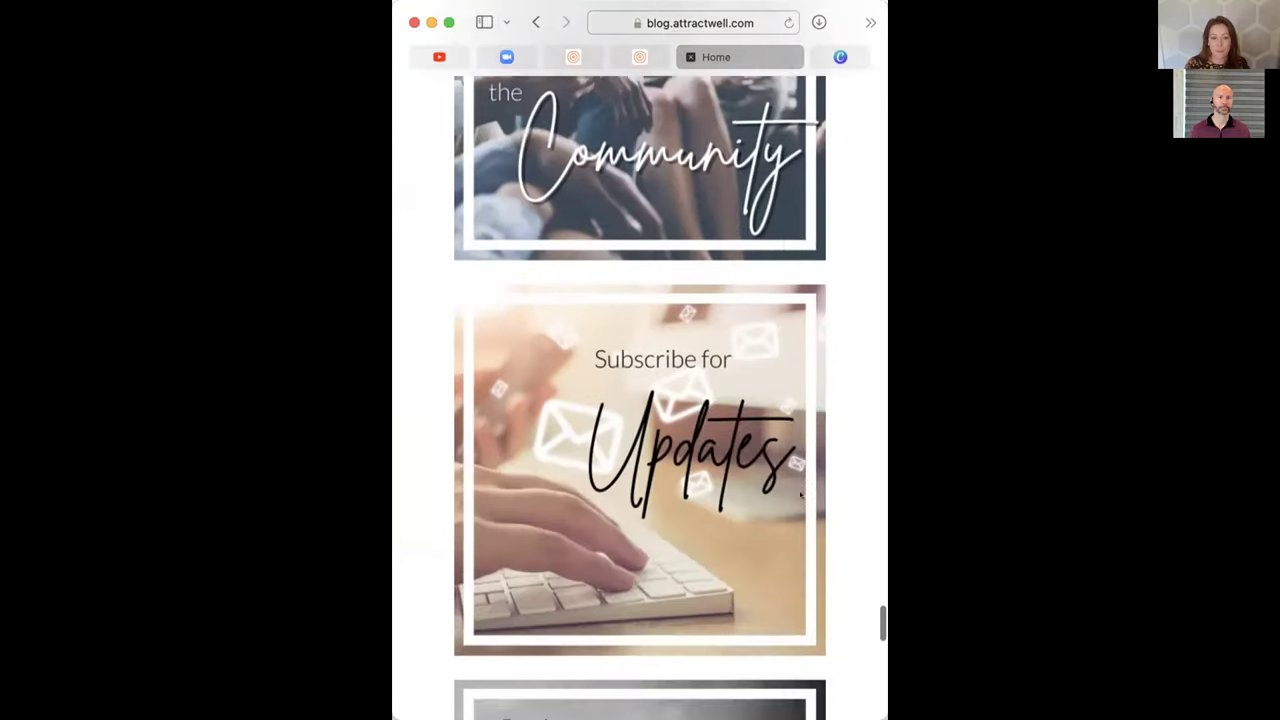
scroll(799, 492, "up", 10)
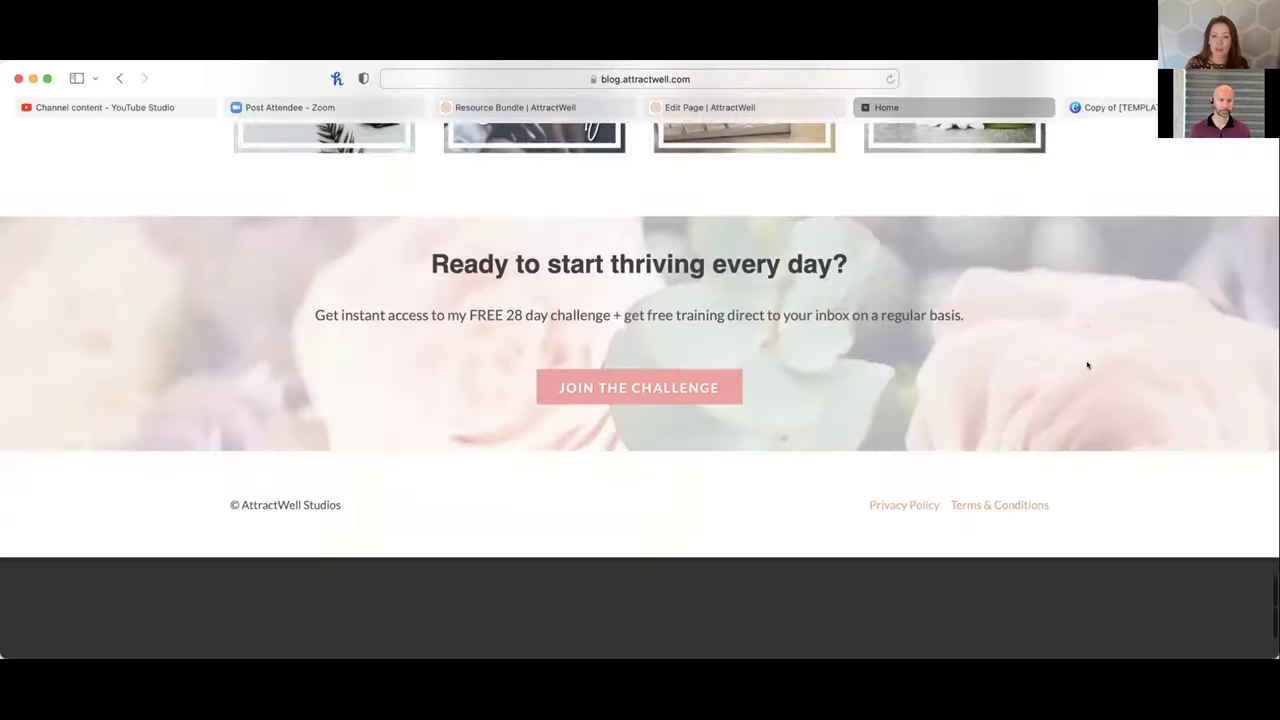
scroll(1086, 363, "up", 15)
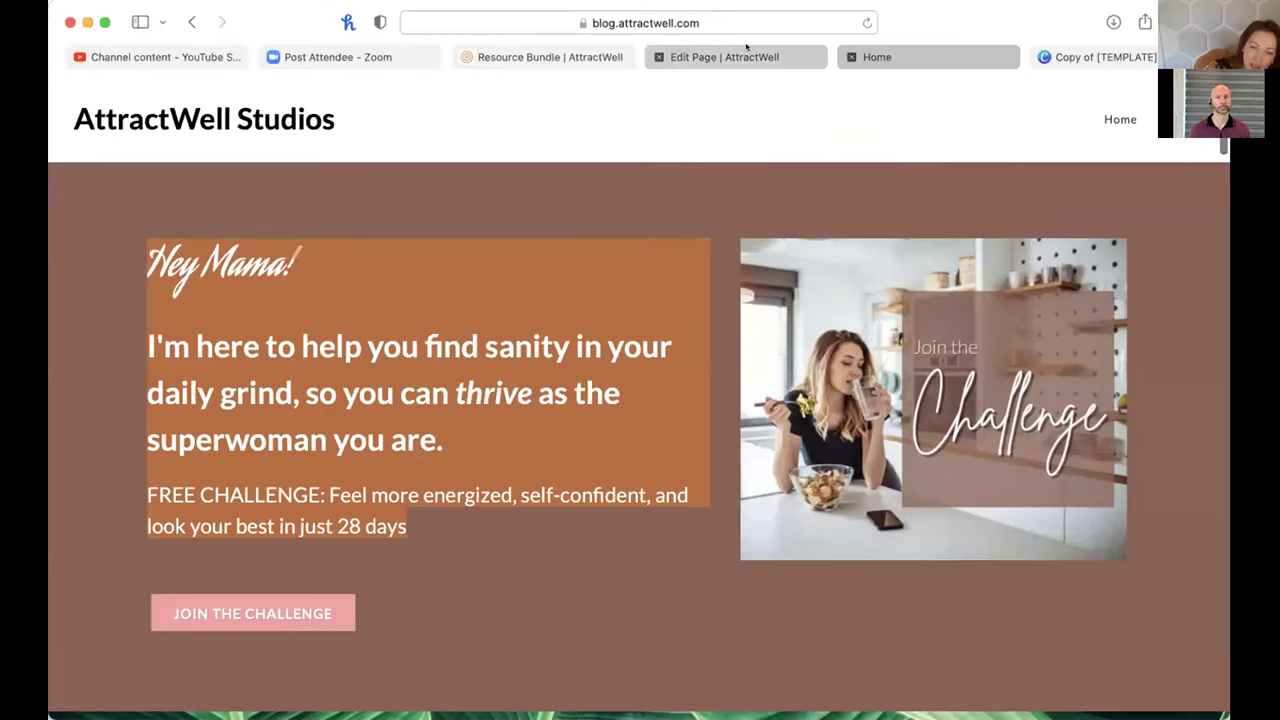
Step: Return to the Homepage Template editor and duplicate the "Hey Mama!" challenge hero section
left_click(746, 56)
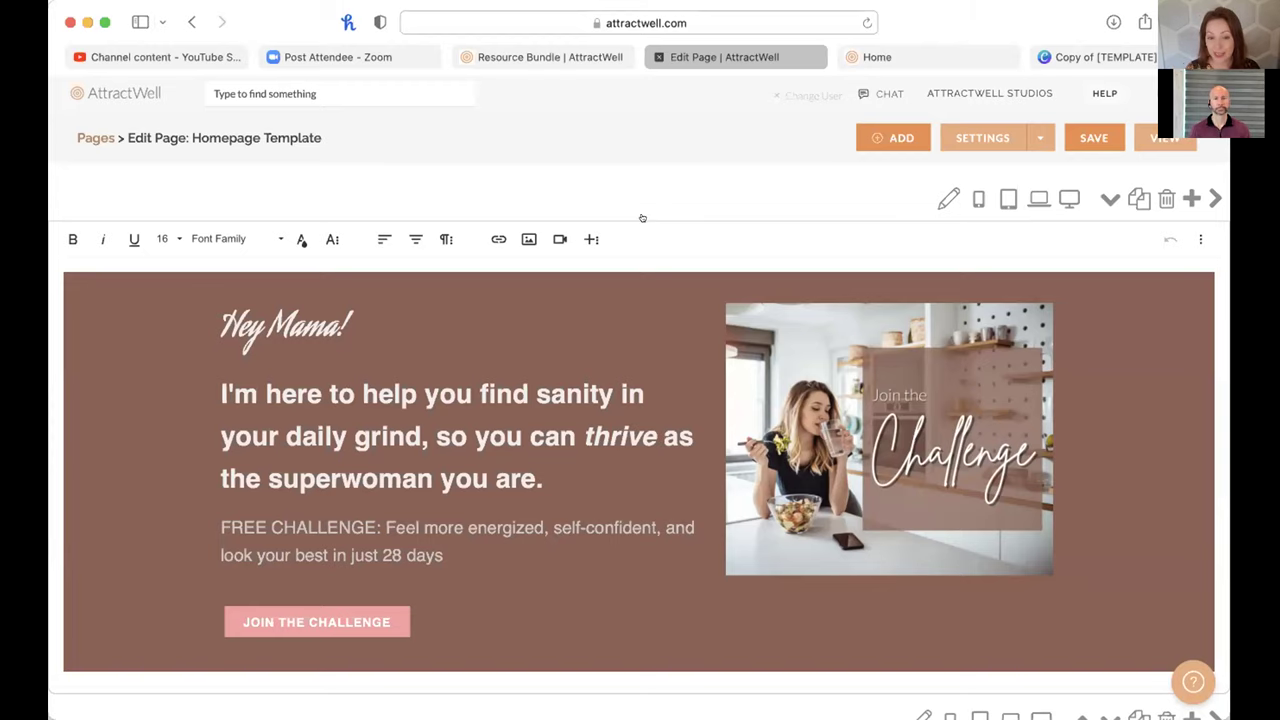
left_click(636, 174)
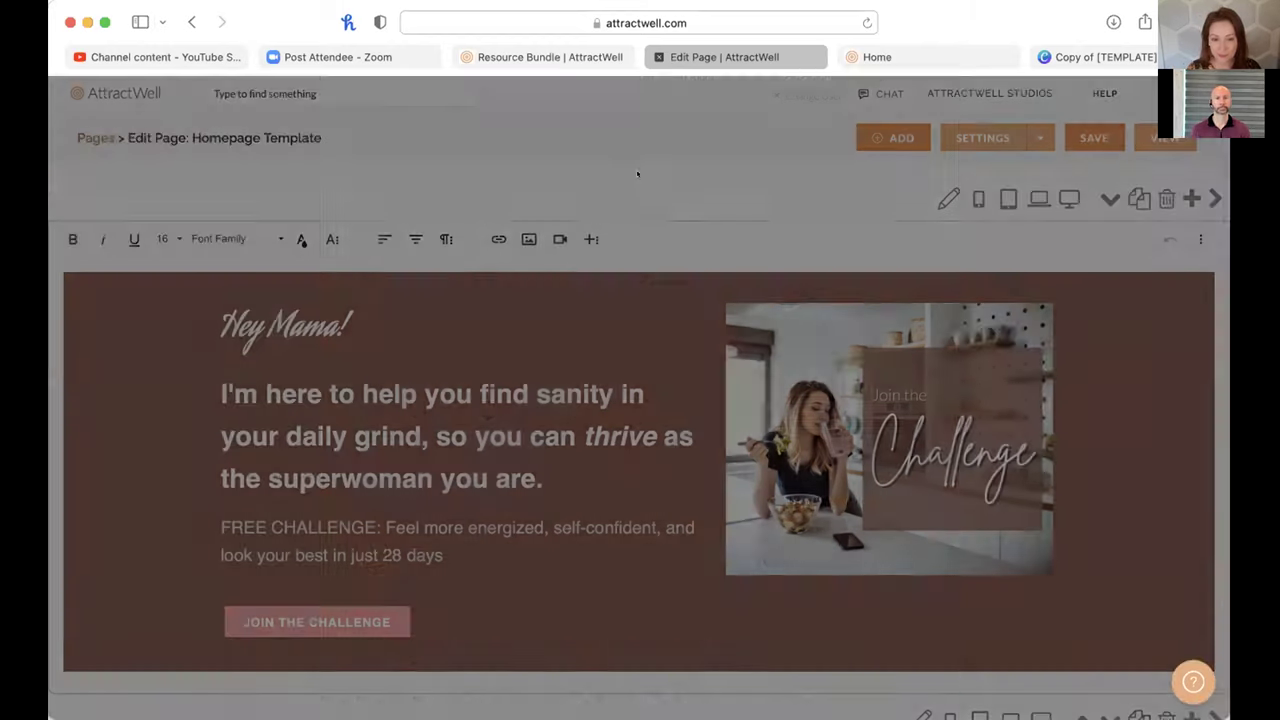
left_click(941, 129)
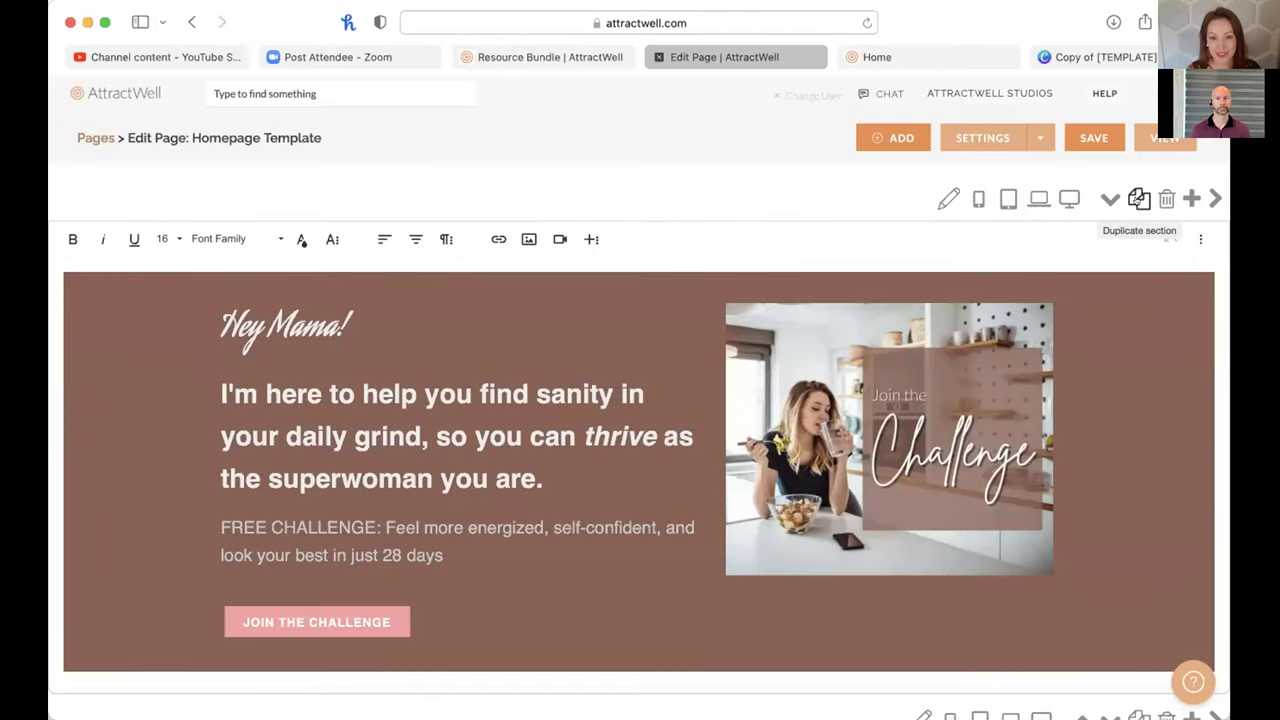
left_click(1139, 199)
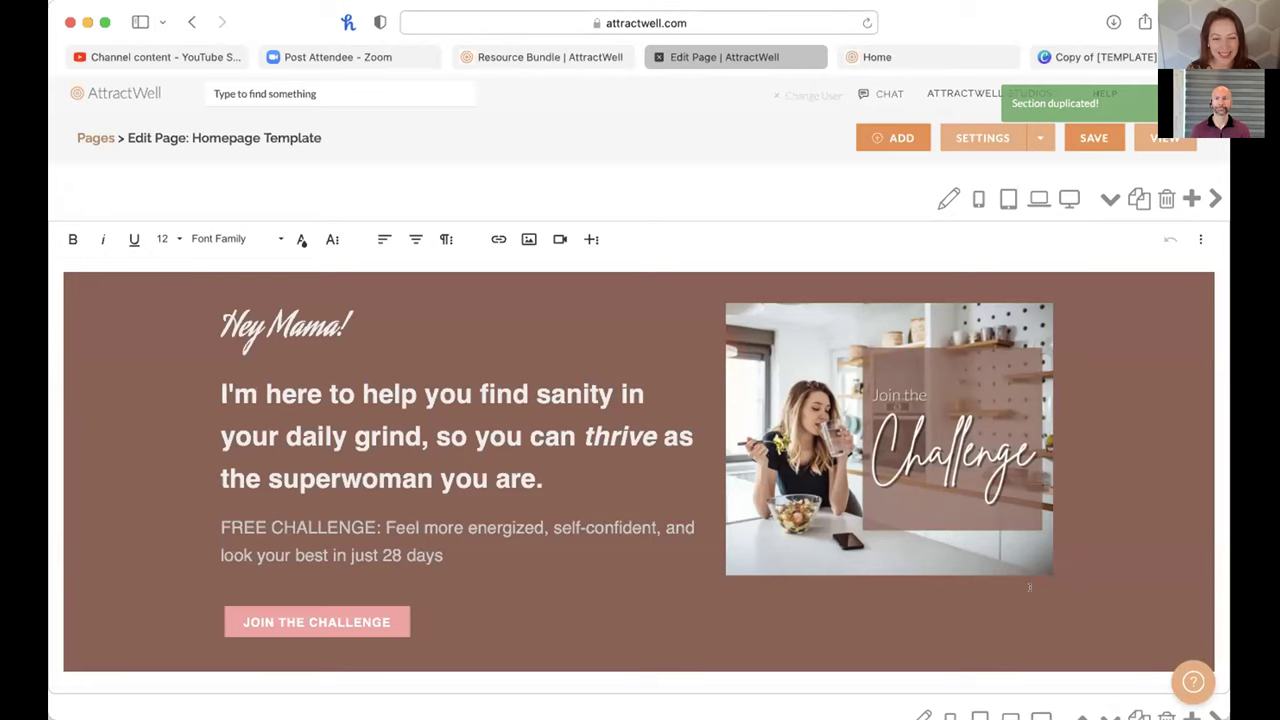
scroll(1029, 587, "down", 4)
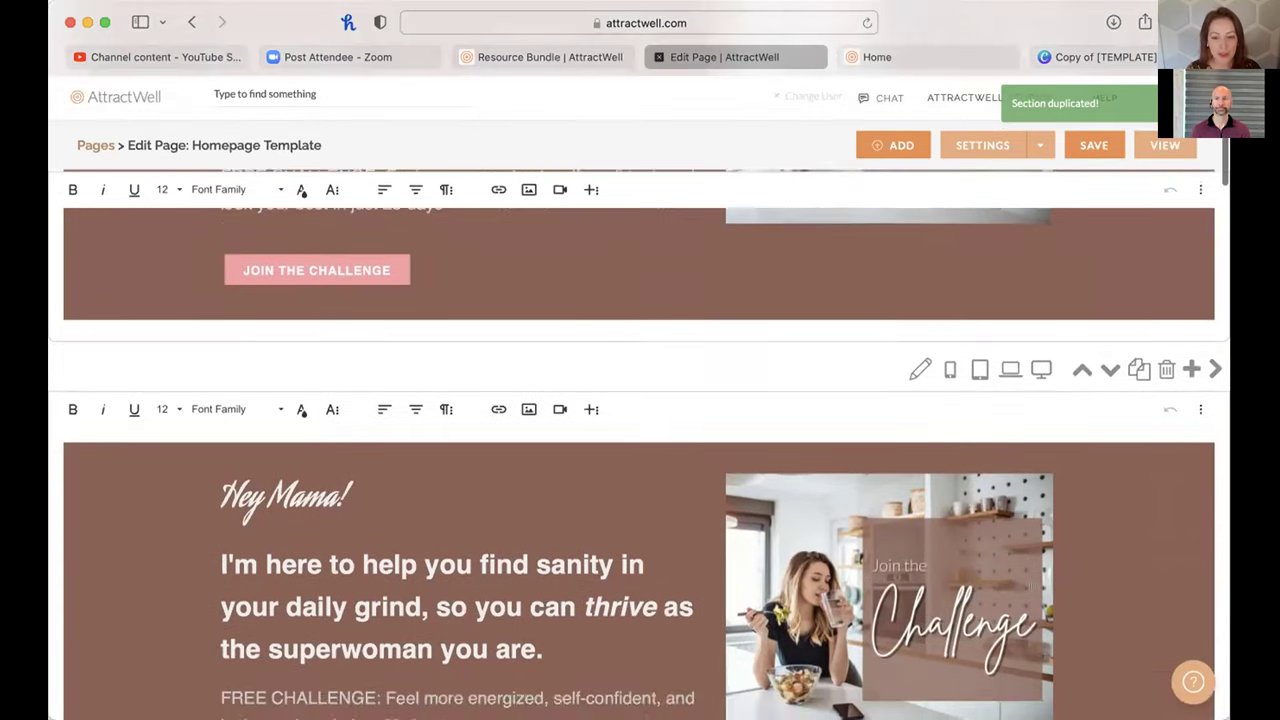
Step: Hide the original "Hey Mama!" hero section on mobile and tablet, and hide its duplicate on laptop and desktop
scroll(1029, 587, "up", 4)
left_click(978, 199)
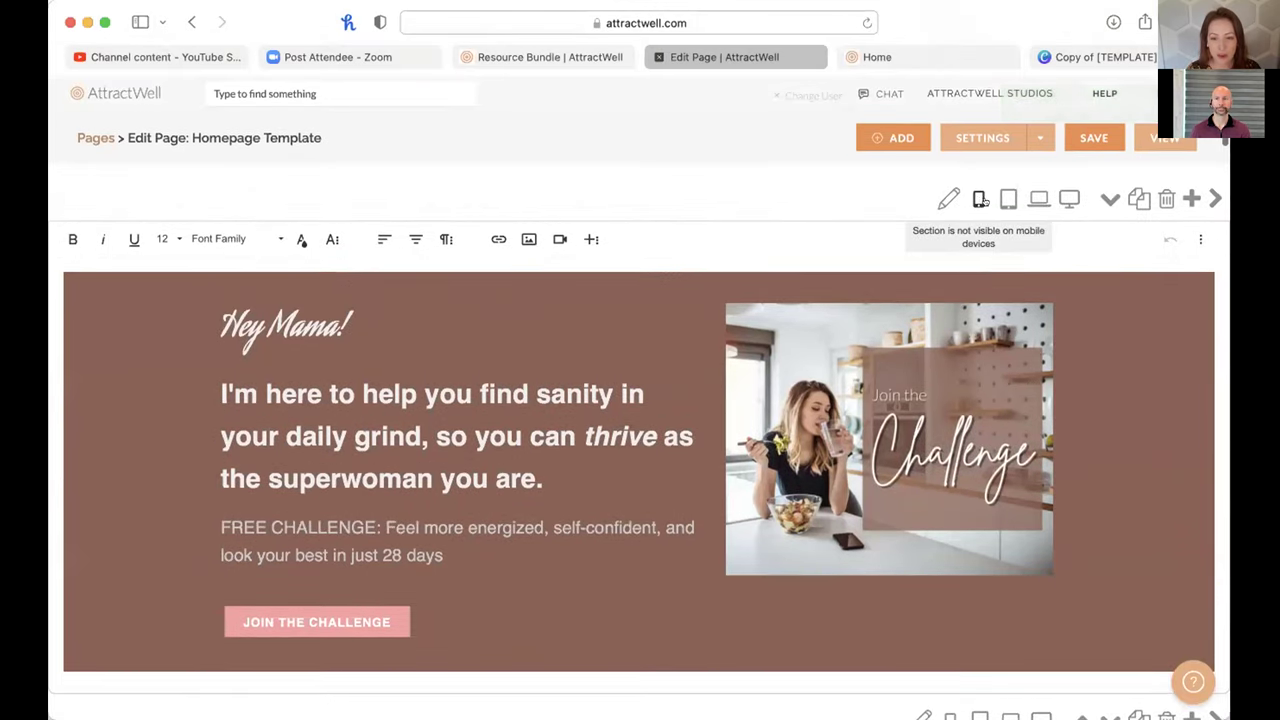
left_click(1008, 199)
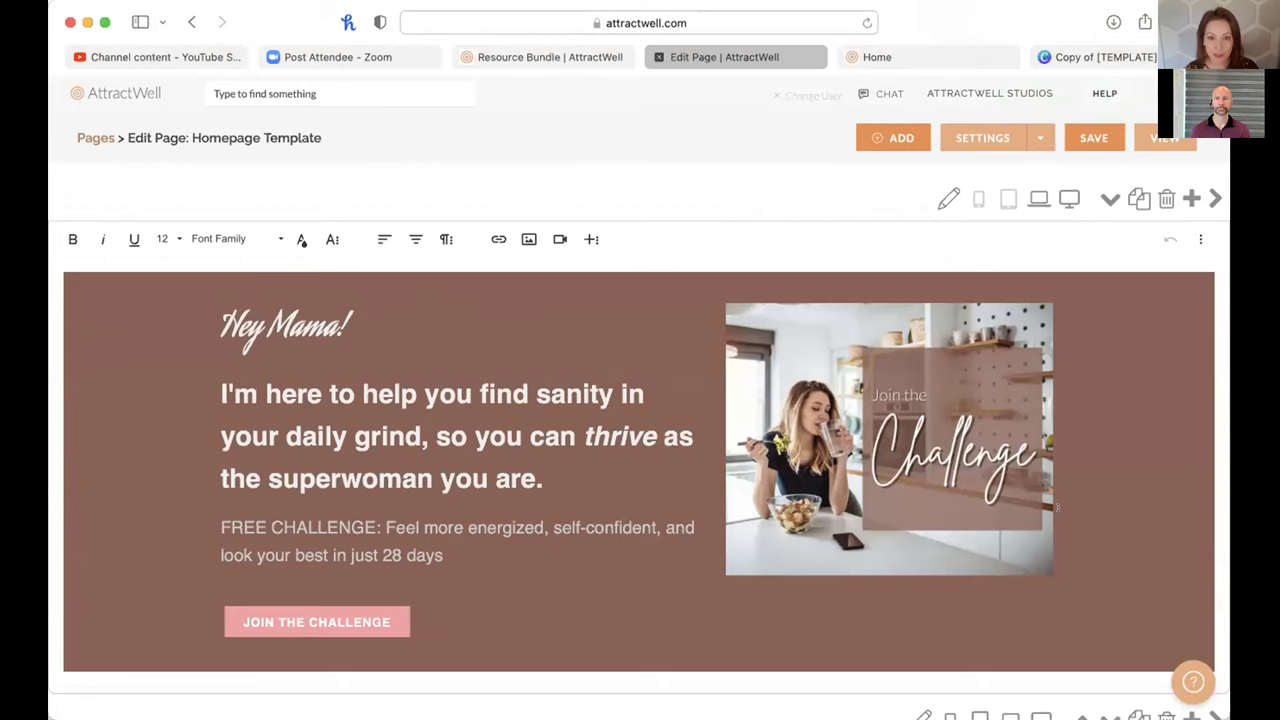
scroll(1057, 508, "down", 4)
left_click(1041, 332)
left_click(1010, 332)
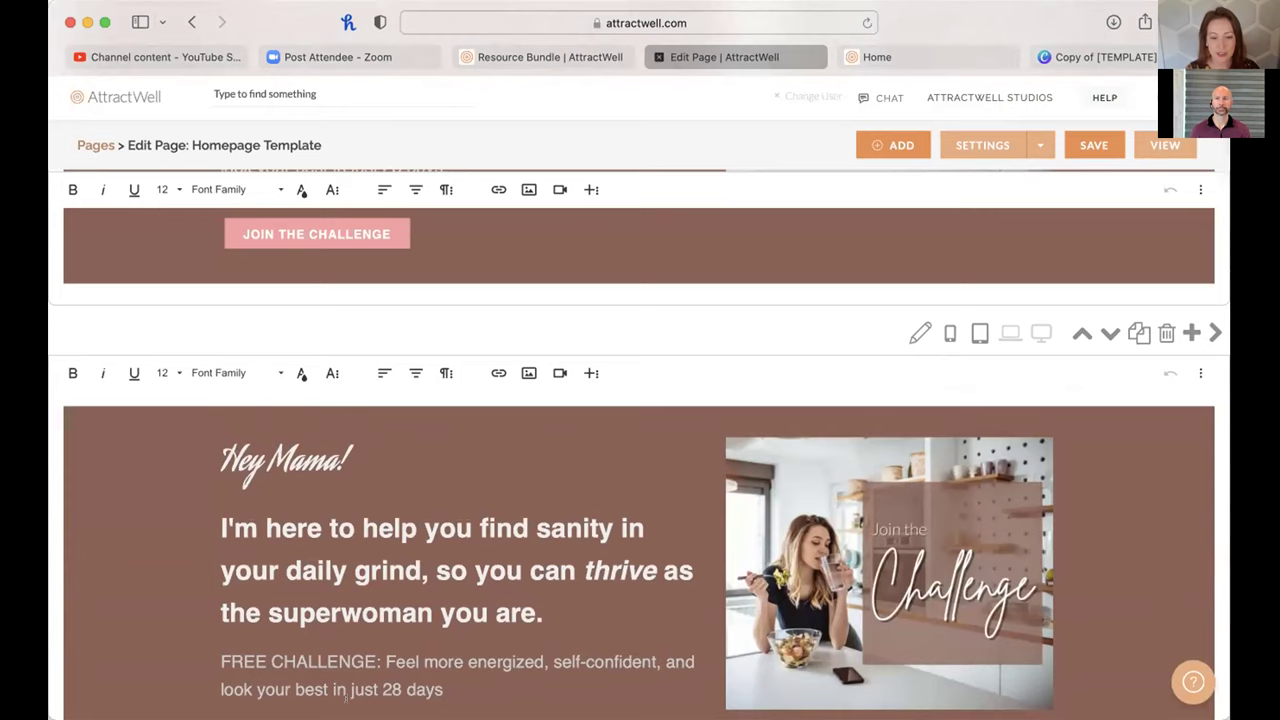
Step: Centre the text and the Join the Challenge button in the duplicated hero section, and save the page
scroll(347, 700, "down", 1)
left_click_drag(443, 595, 423, 653)
left_click(316, 662)
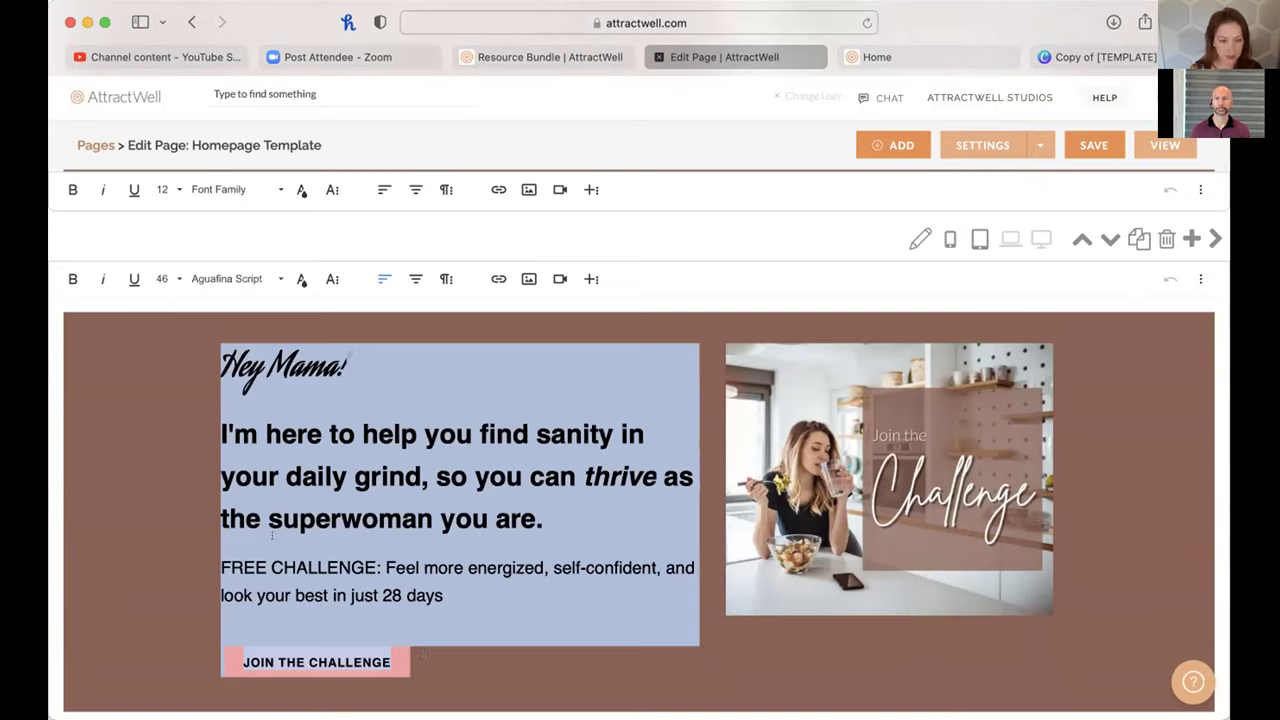
left_click(423, 654)
left_click_drag(220, 364, 450, 645)
left_click(415, 278)
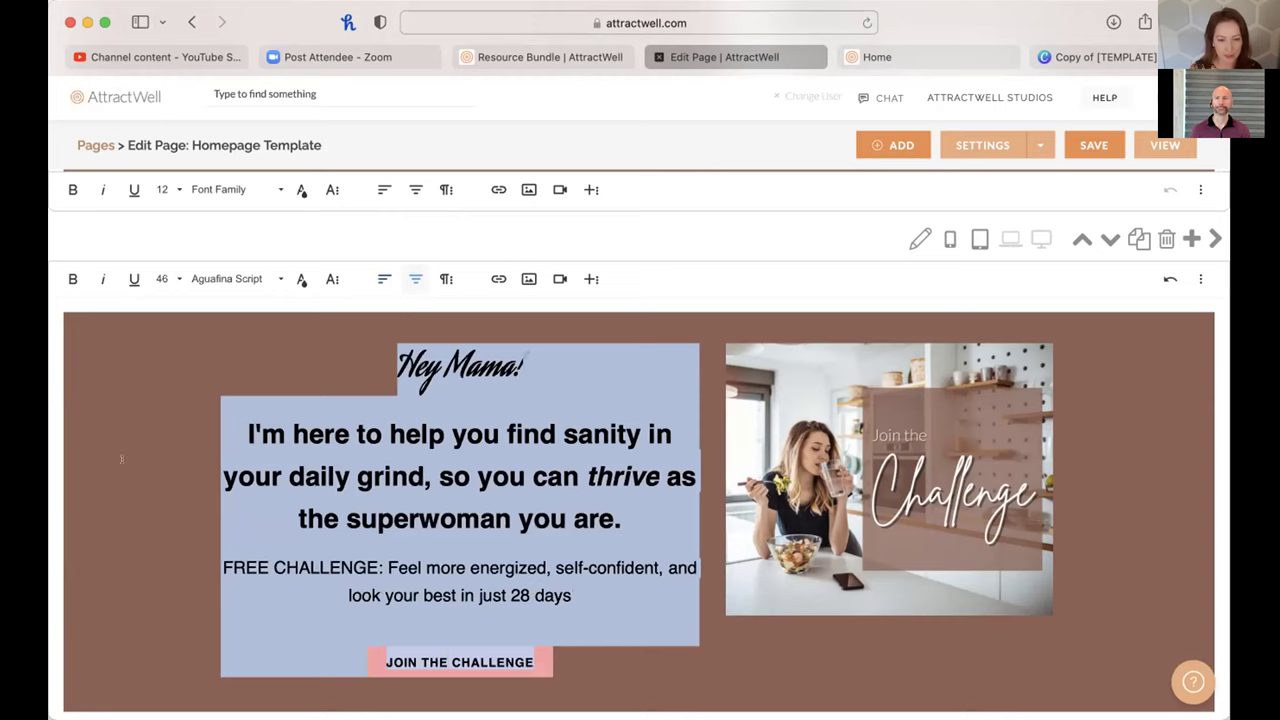
left_click(1094, 145)
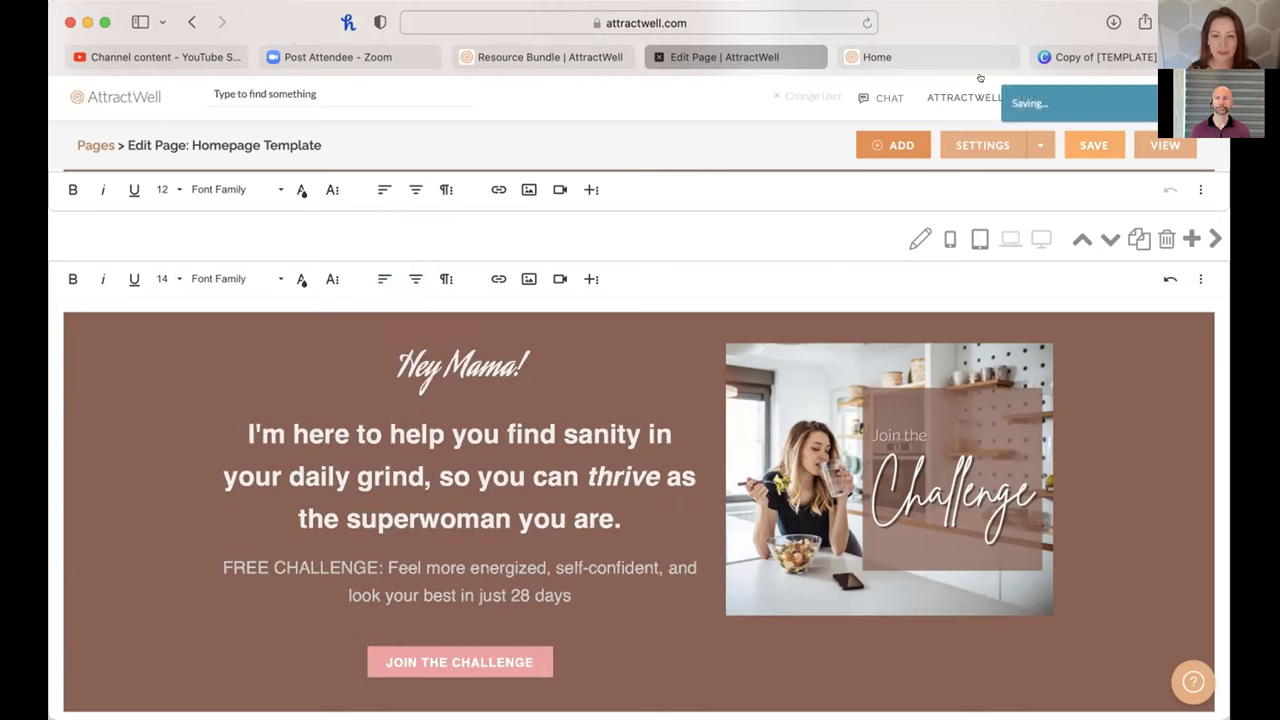
Step: Reload the live Home page and dismiss its lead capture box
left_click(940, 58)
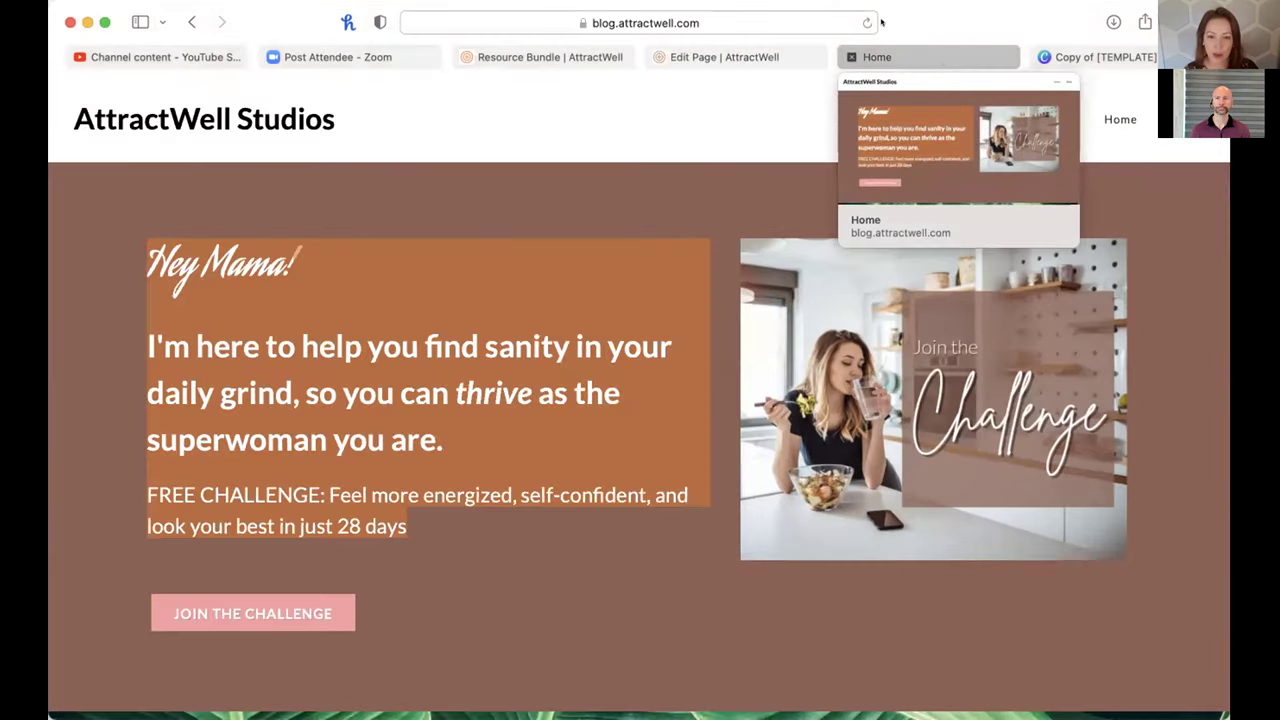
left_click(866, 22)
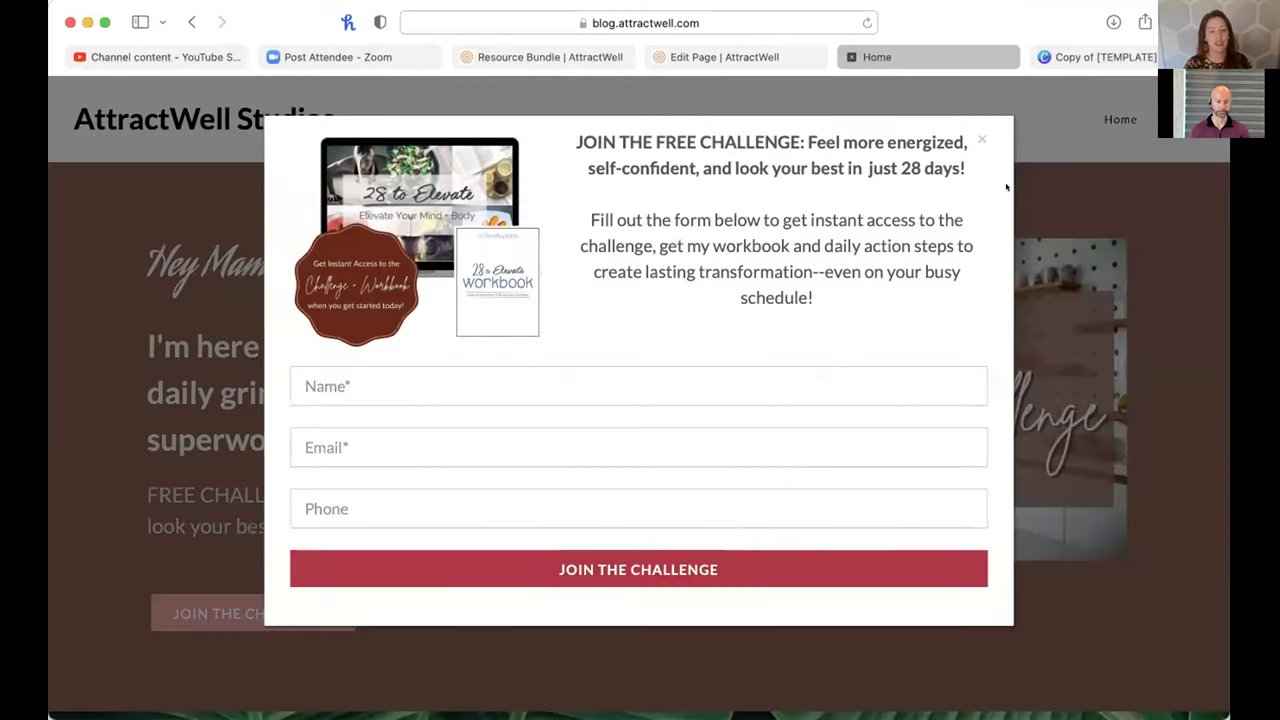
left_click(979, 137)
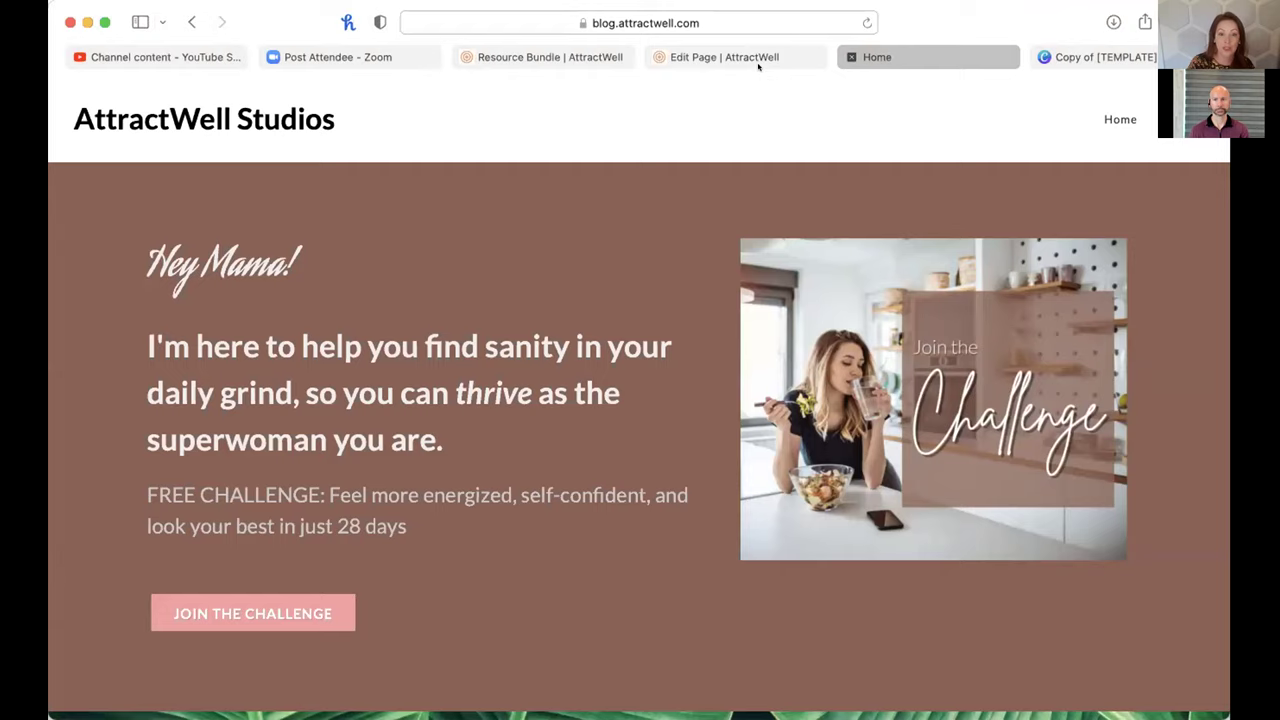
Step: Check the Homepage Template's lead capture display settings and link path, and close the settings unchanged
left_click(757, 56)
left_click(983, 145)
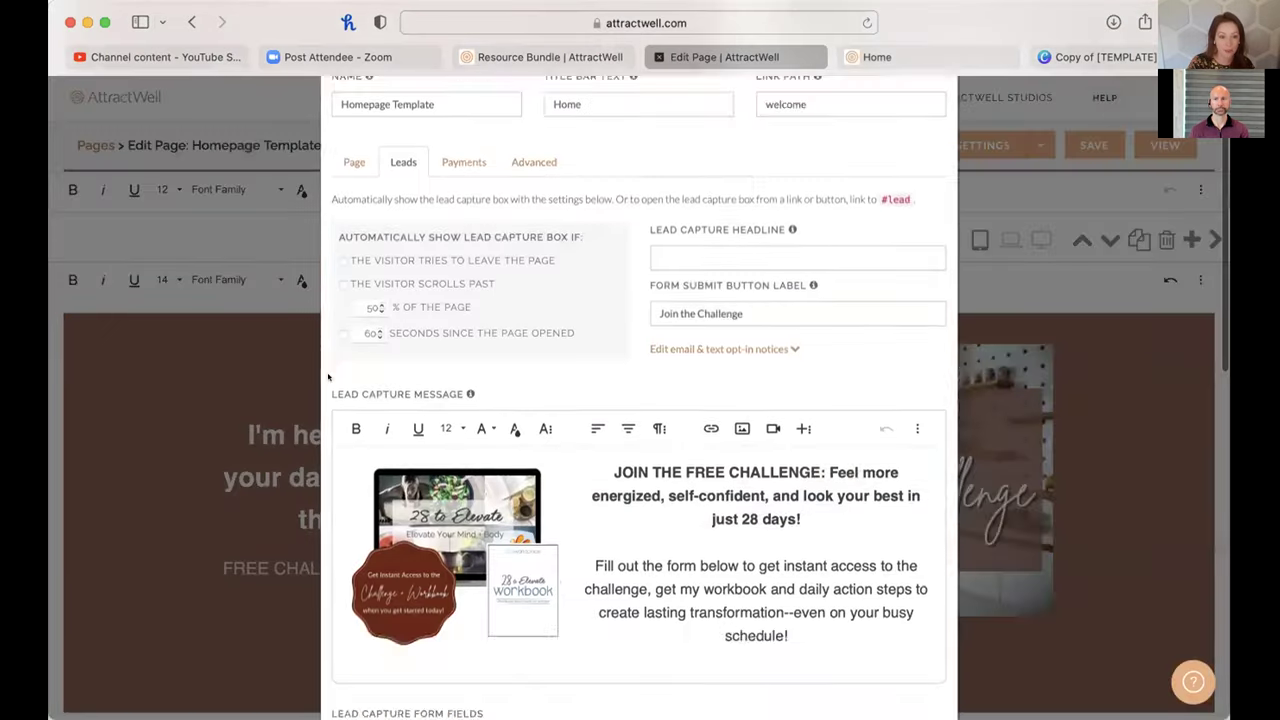
left_click(1127, 465)
Step: Load the live page from its plain address, blog.attractwell.com/page/welcome, and look over the hero section
left_click(877, 56)
left_click(731, 13)
left_click(731, 13)
key("BackSpace")
key("BackSpace")
key("BackSpace")
key("BackSpace")
key("BackSpace")
key("BackSpace")
key("BackSpace")
key("BackSpace")
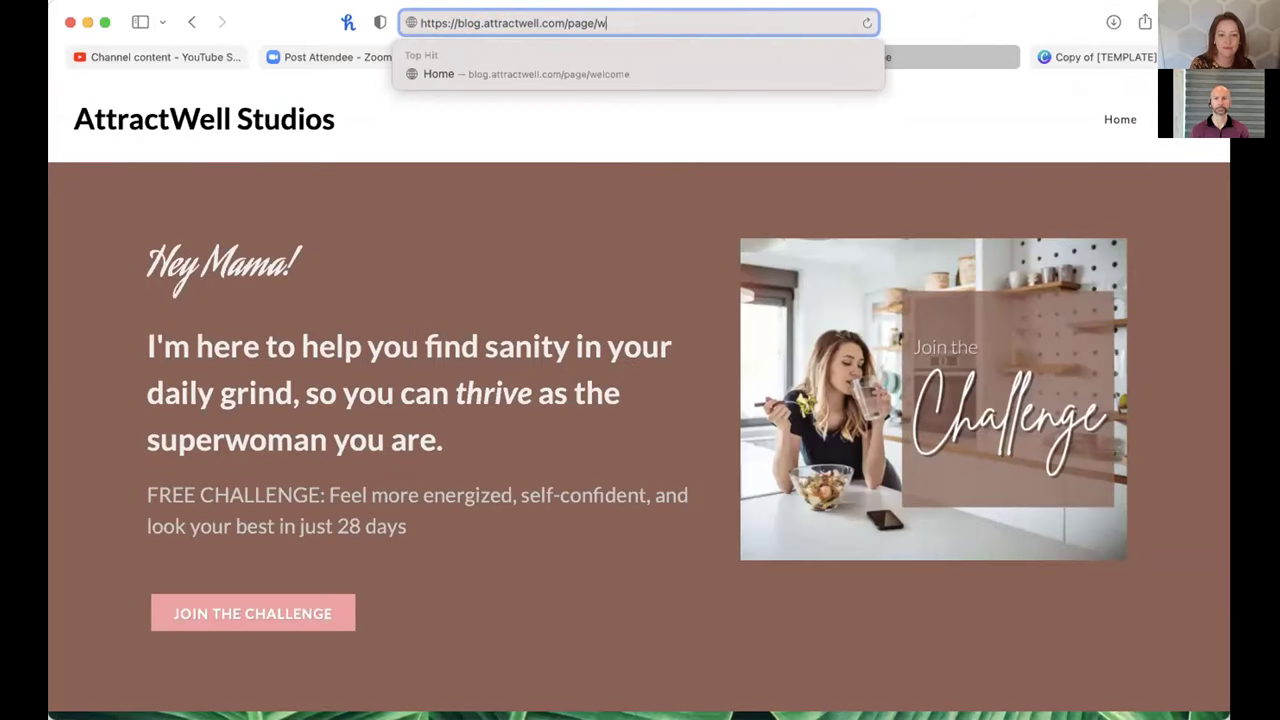
key("BackSpace")
type("wel")
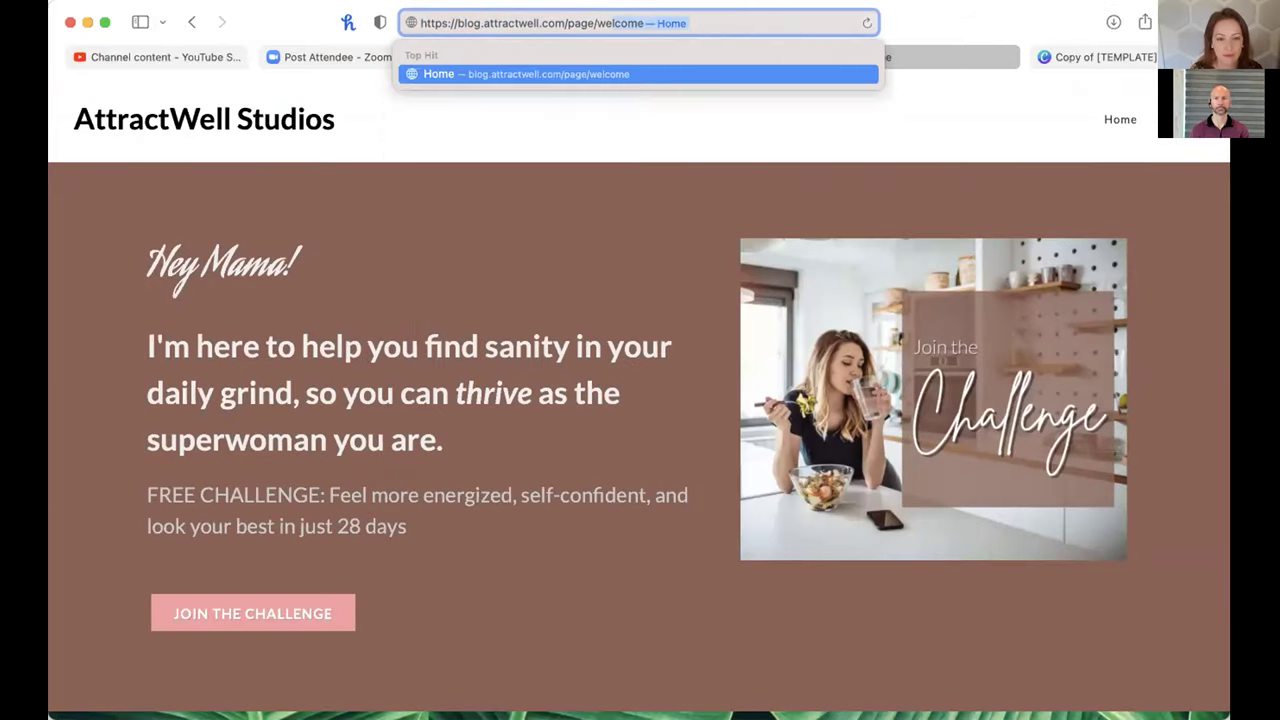
key("Return")
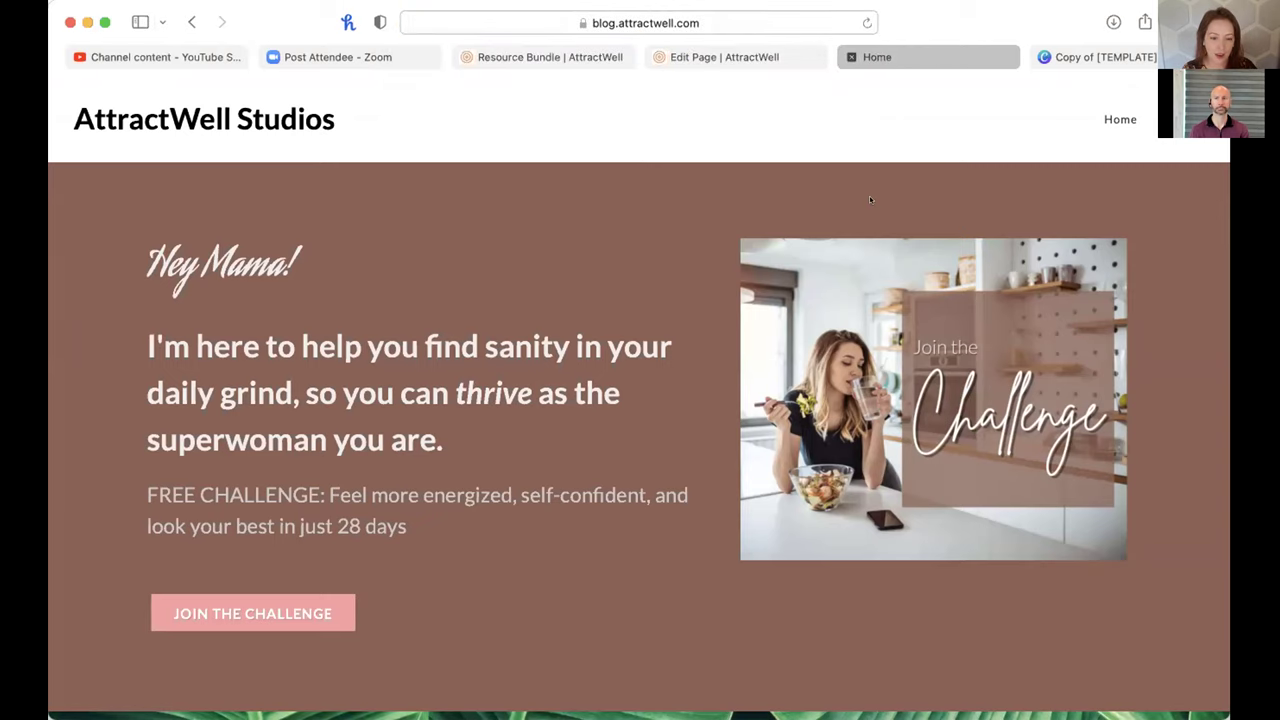
scroll(1010, 420, "down", 2)
scroll(1010, 420, "up", 2)
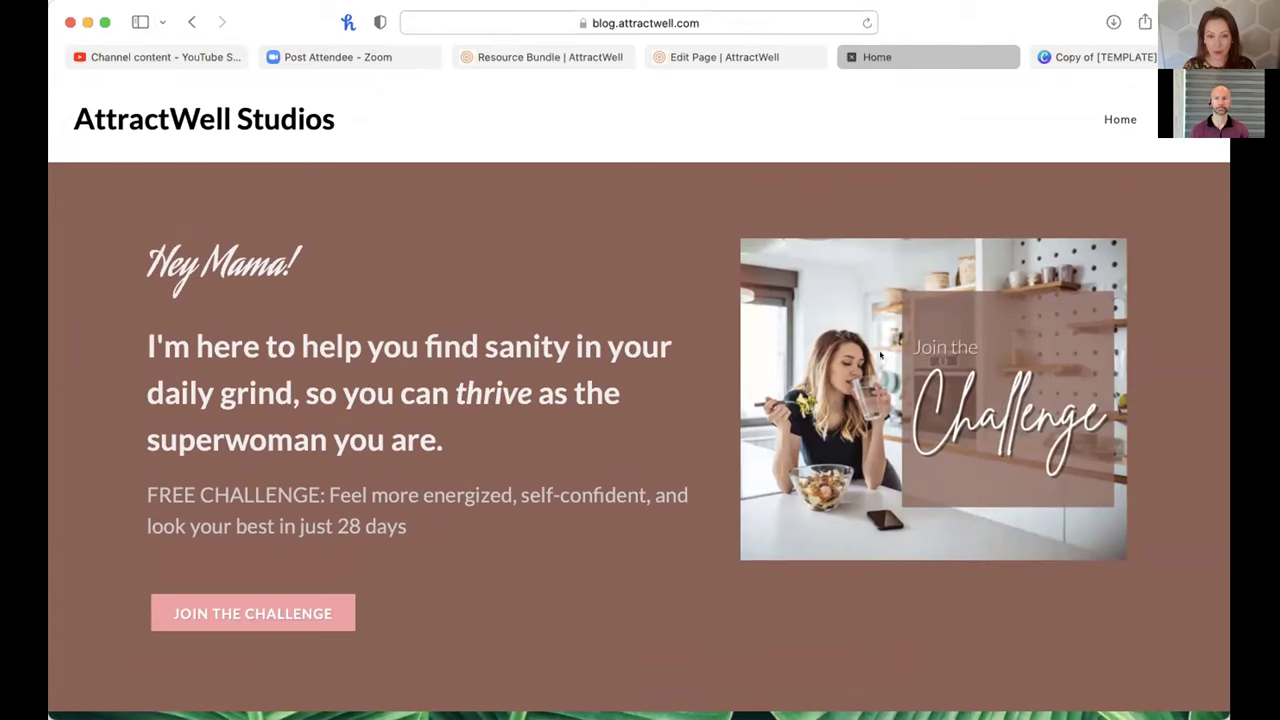
Step: Compare the two hero versions in the page editor, and examine the live page's hero at mobile width
left_click(725, 57)
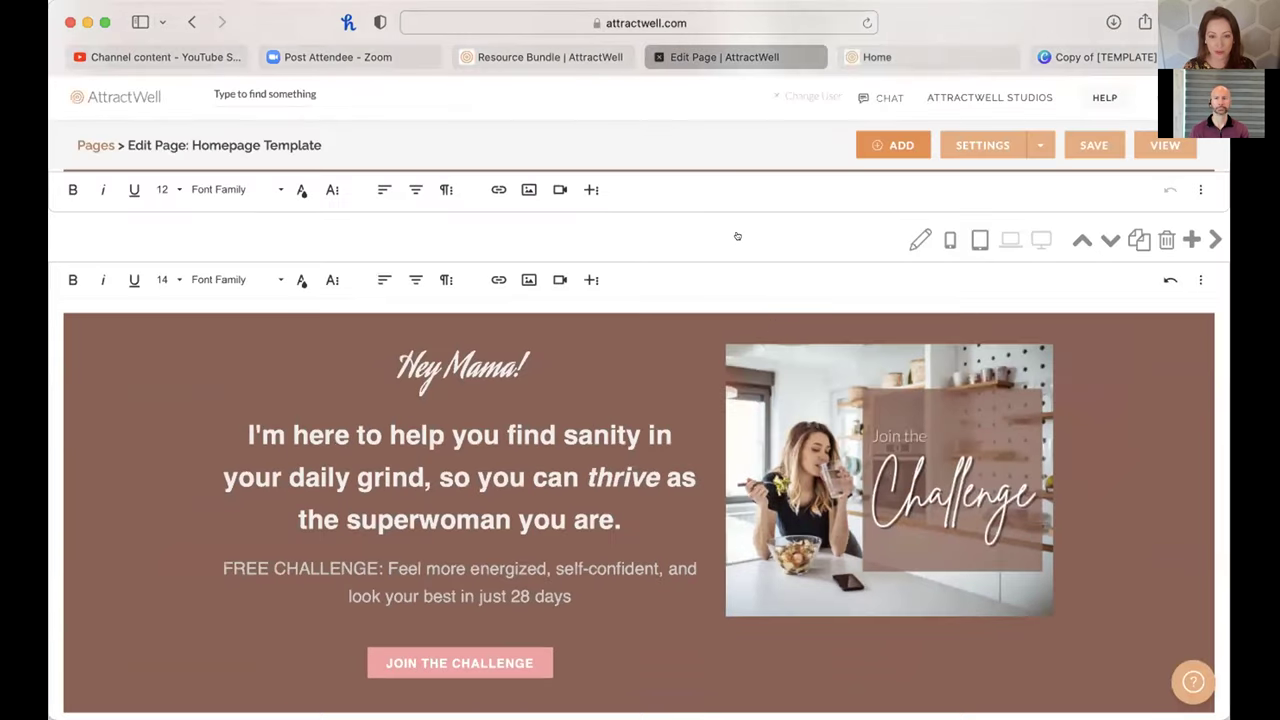
scroll(828, 198, "down", 1)
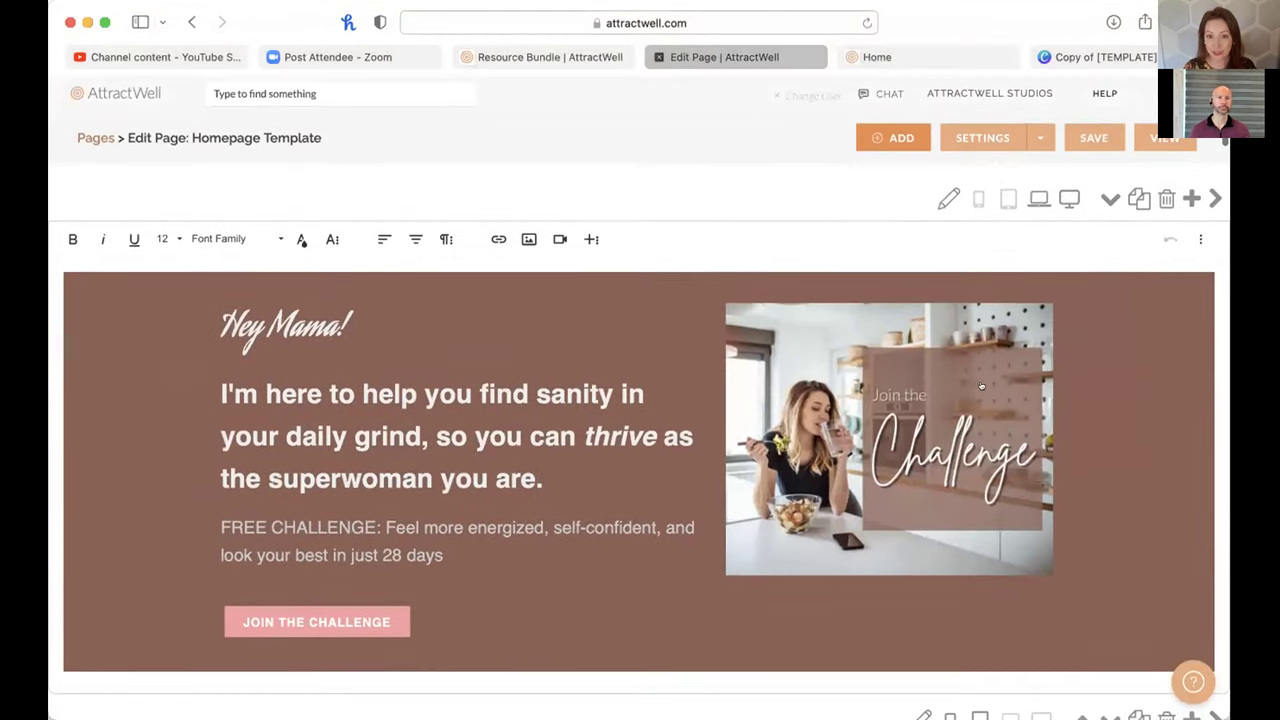
left_click(877, 57)
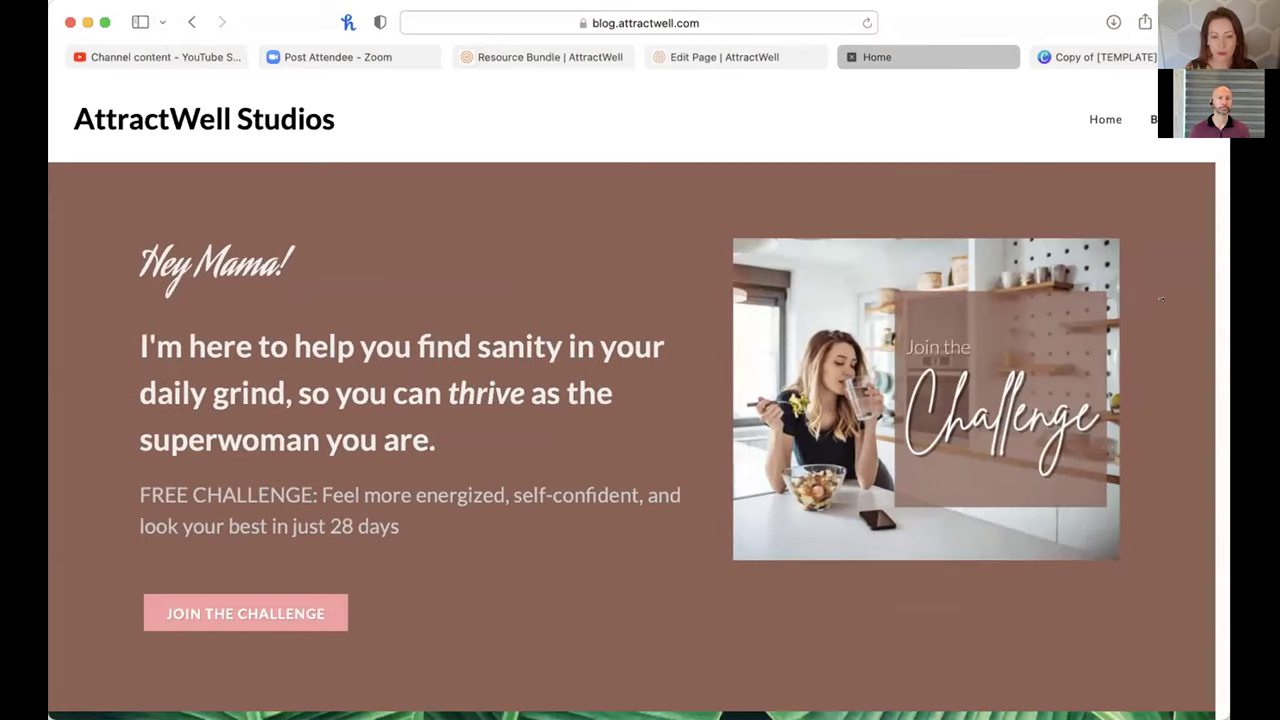
left_click_drag(1161, 297, 800, 311)
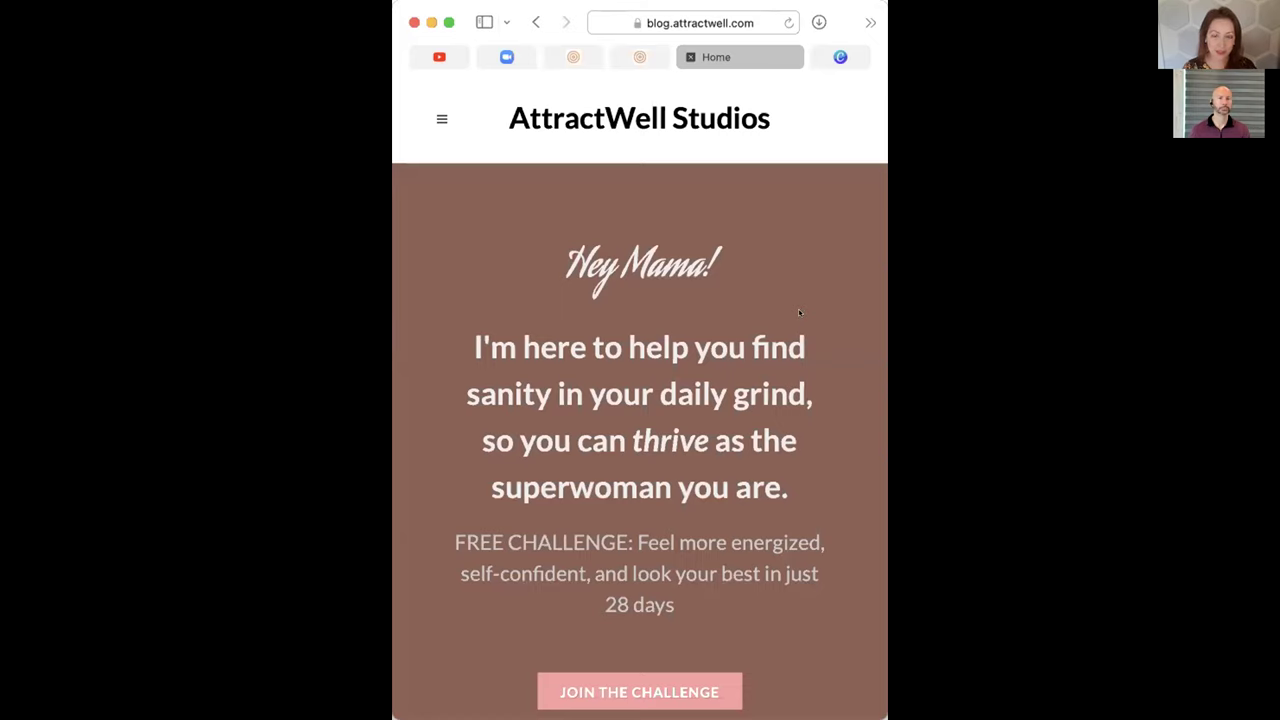
scroll(799, 313, "down", 5)
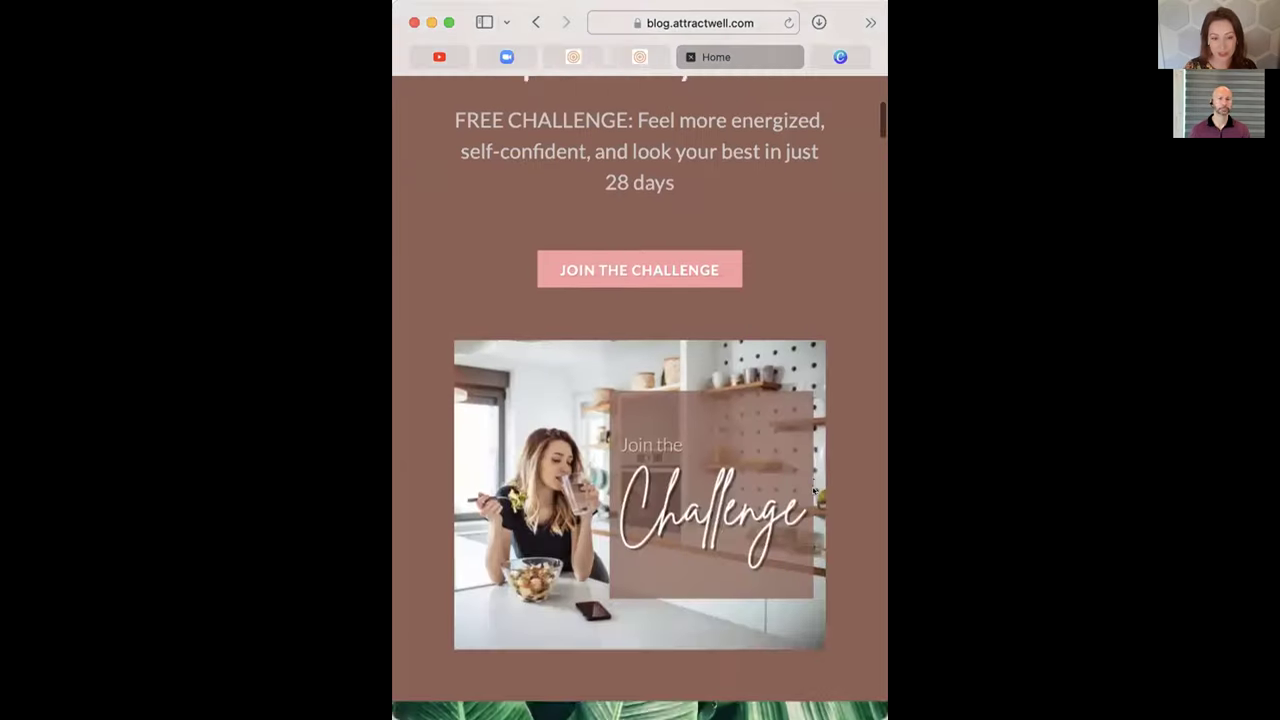
scroll(640, 400, "up", 5)
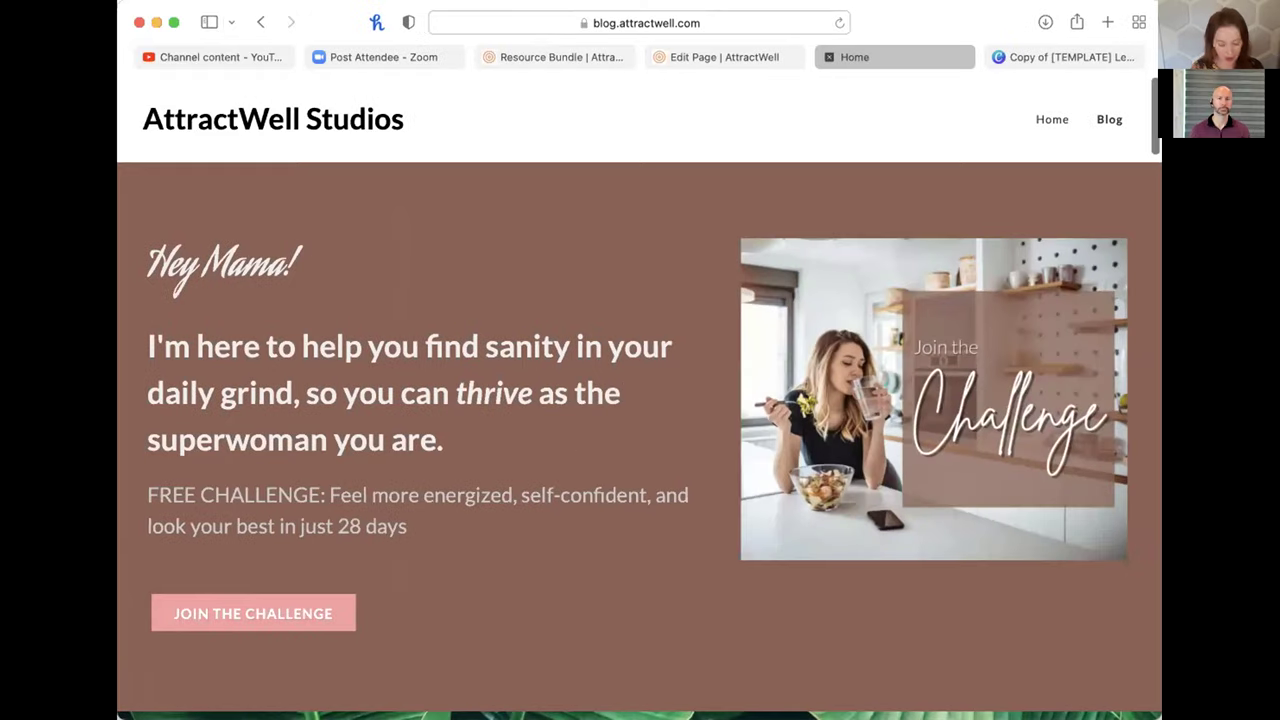
Step: Open the example wellness coach's website in a new tab and compare its hero section at desktop and mobile widths
key("super+t")
type("jacquemclaughlin.com")
key("Return")
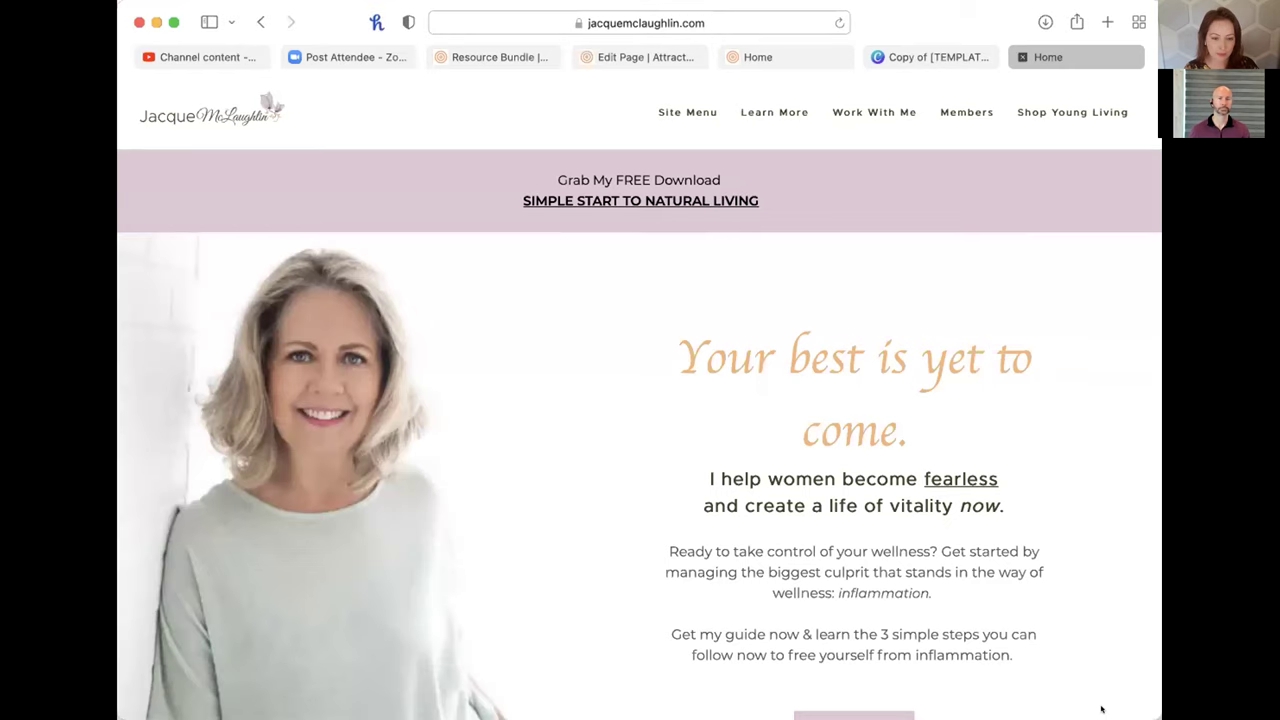
scroll(911, 686, "down", 3)
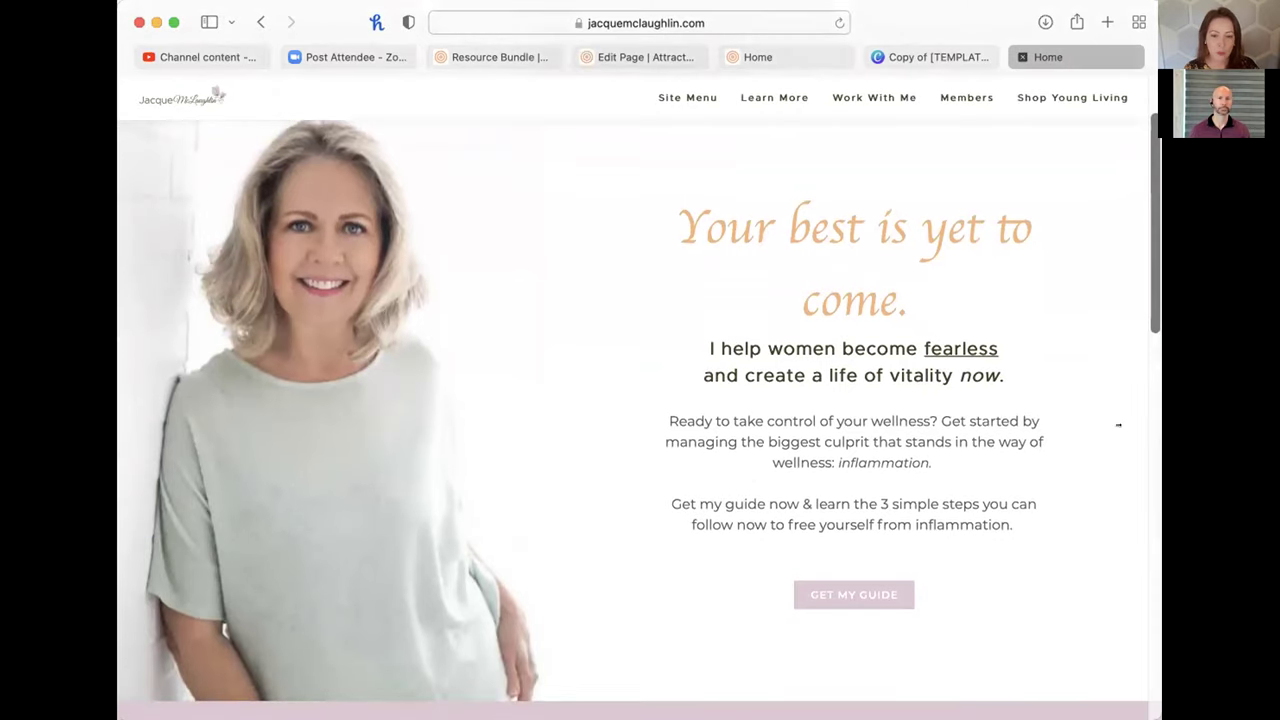
left_click_drag(1118, 425, 887, 421)
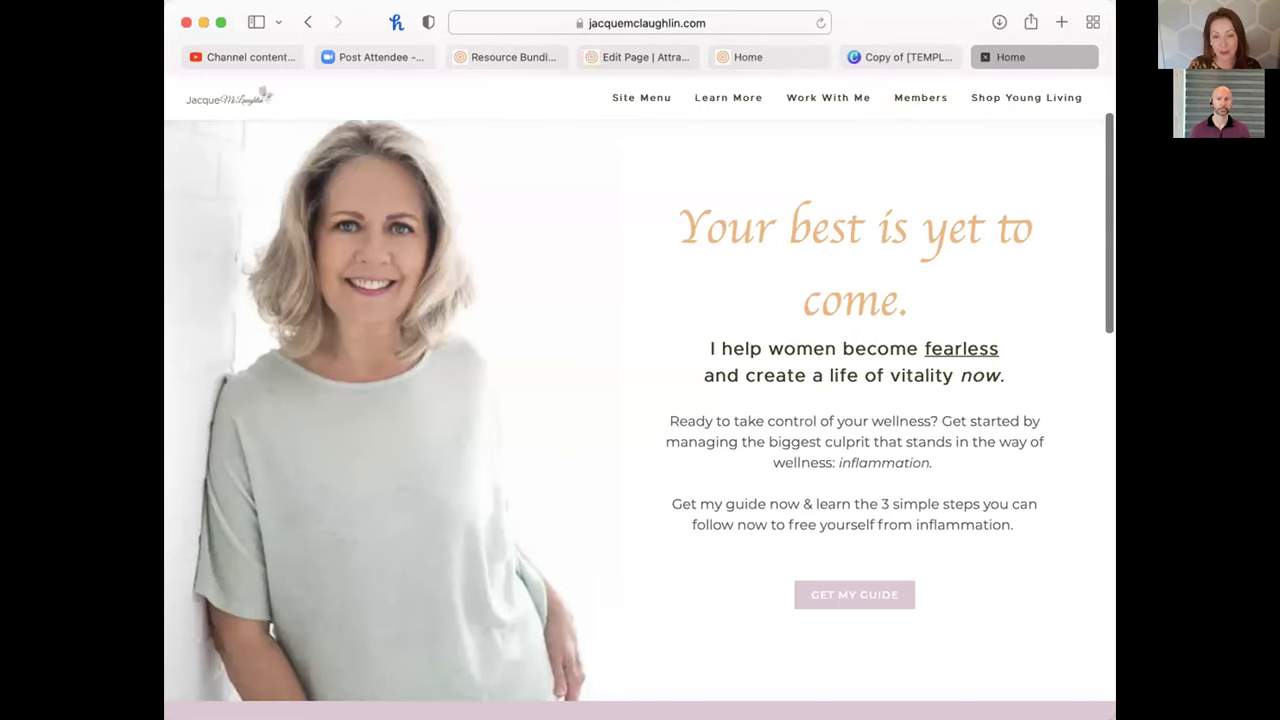
left_click_drag(1114, 296, 1120, 296)
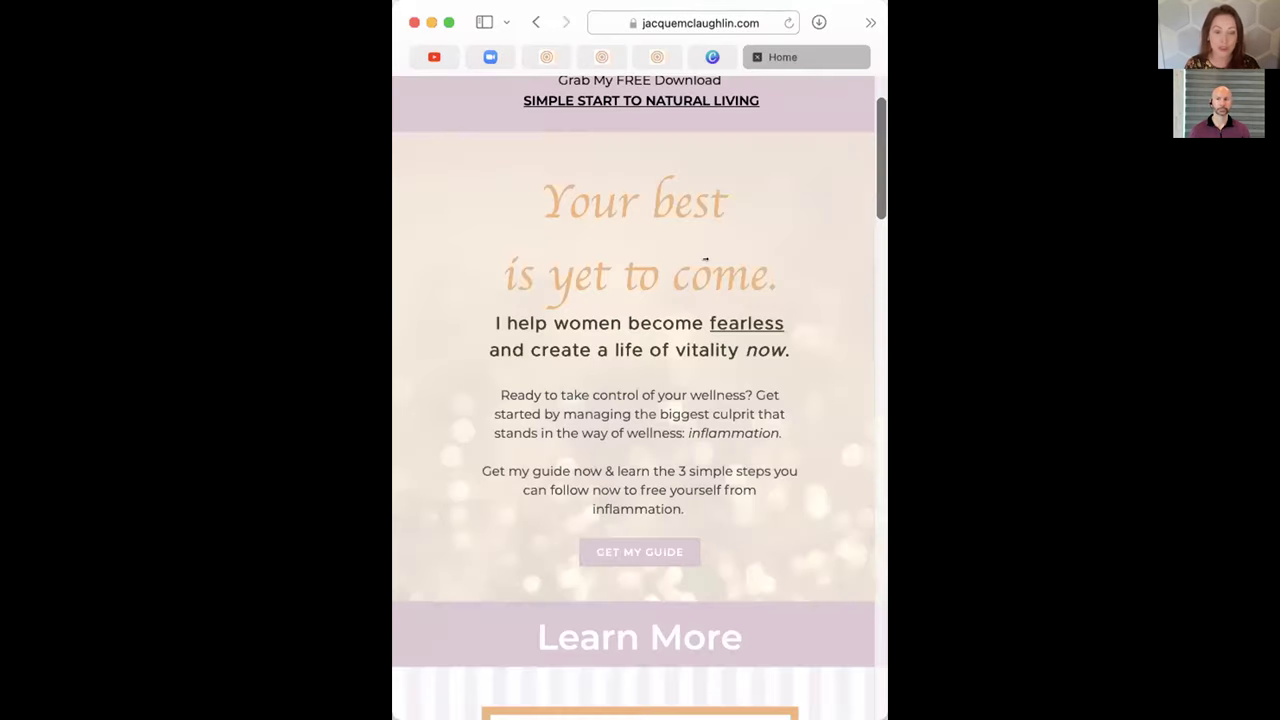
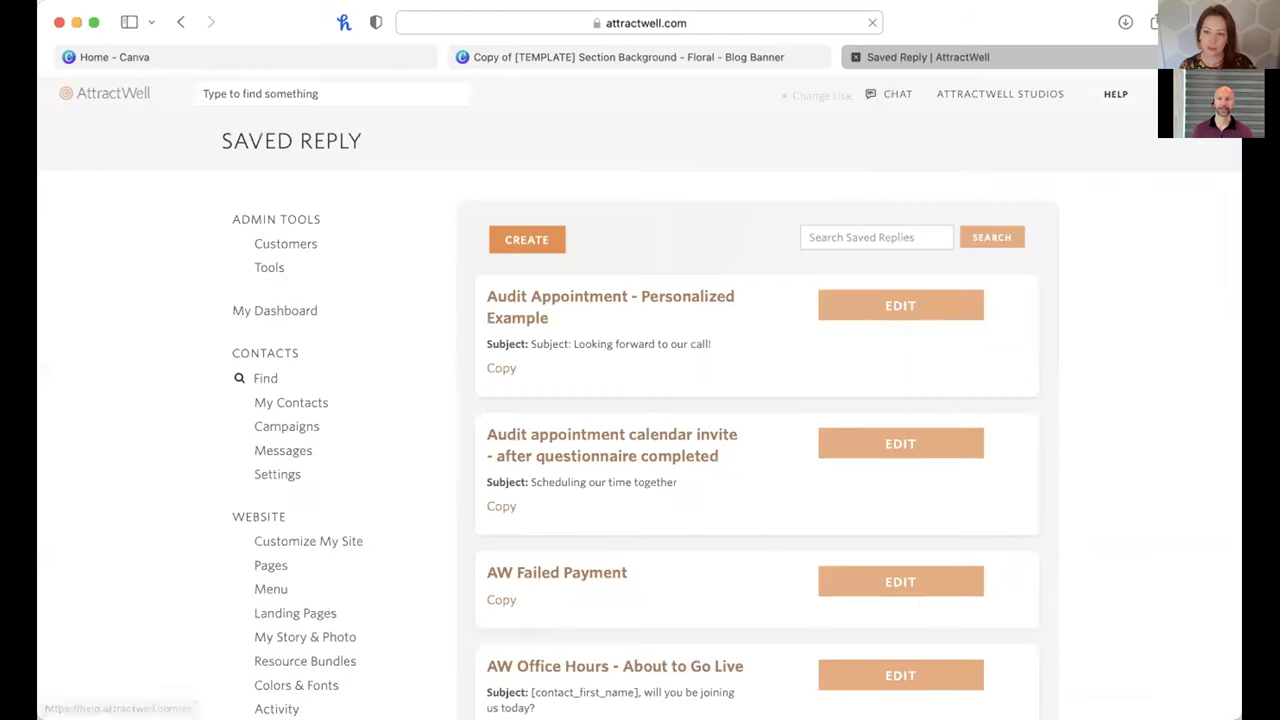
Step: Create a new saved reply in AttractWell and insert Blank Newsletter Template 1 into its body
left_click(520, 239)
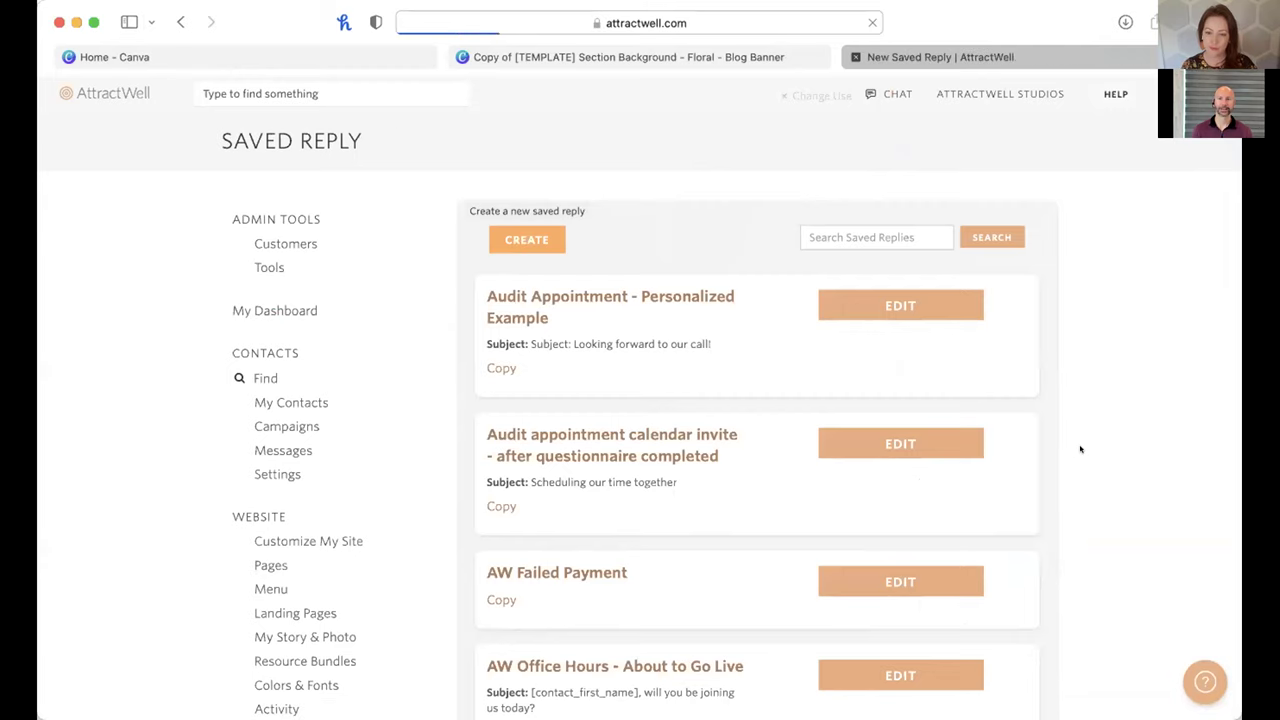
scroll(651, 520, "down", 2)
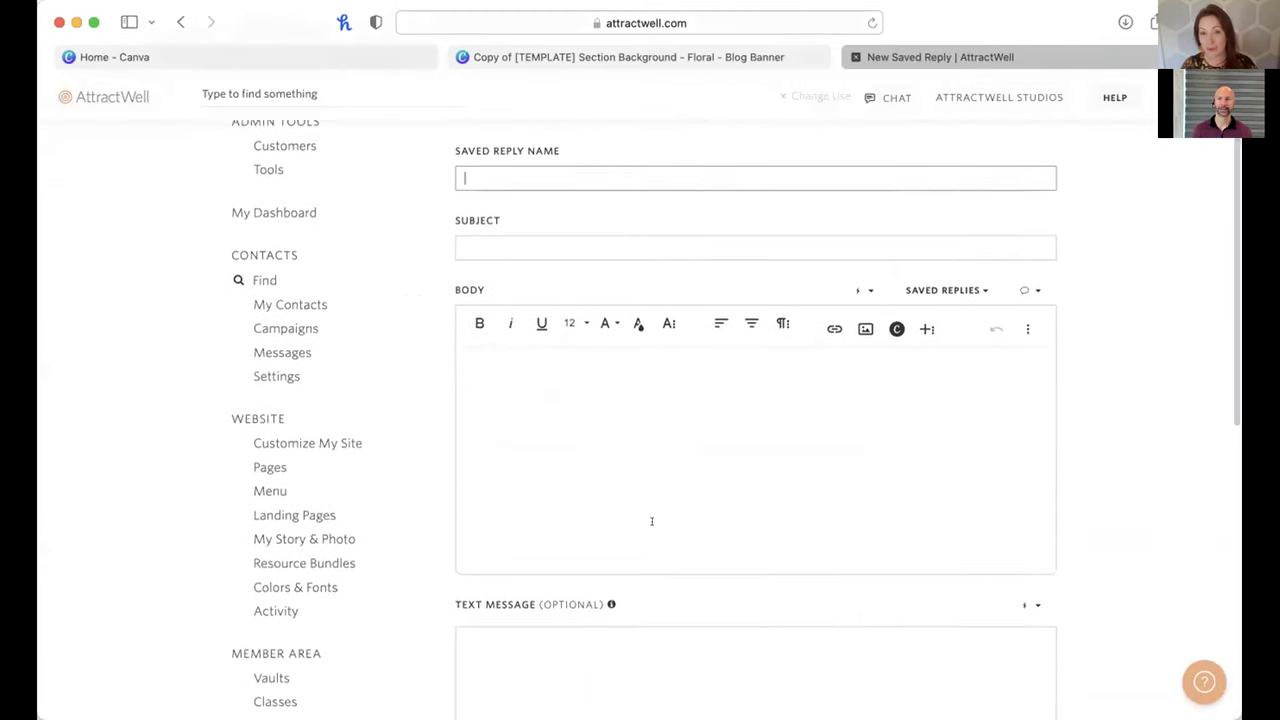
left_click(940, 276)
scroll(846, 480, "down", 3)
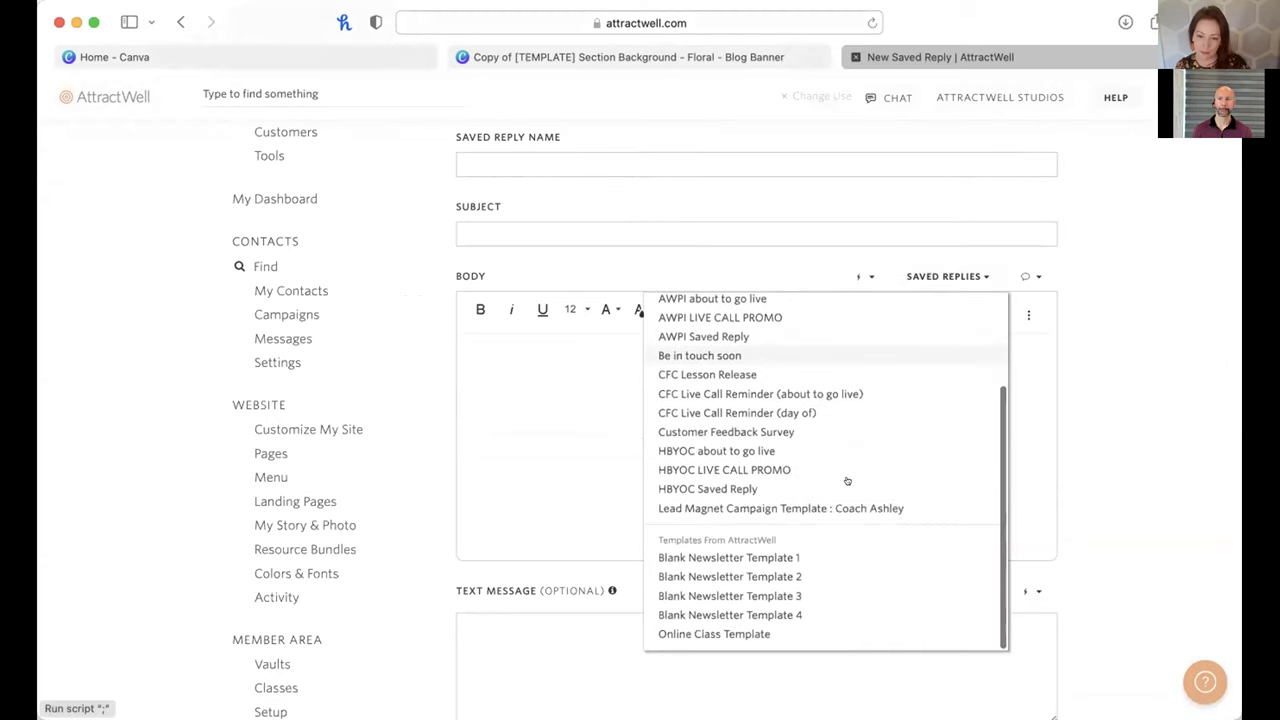
left_click(806, 563)
scroll(812, 562, "up", 3)
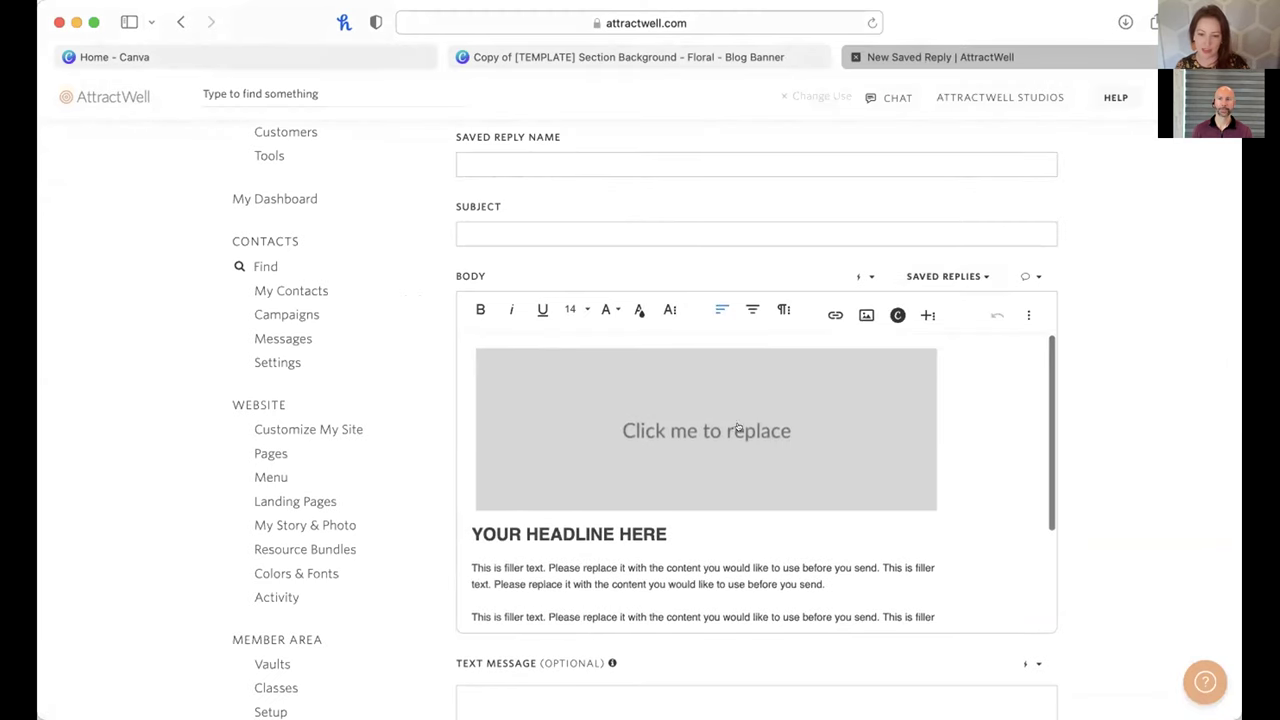
scroll(903, 531, "down", 3)
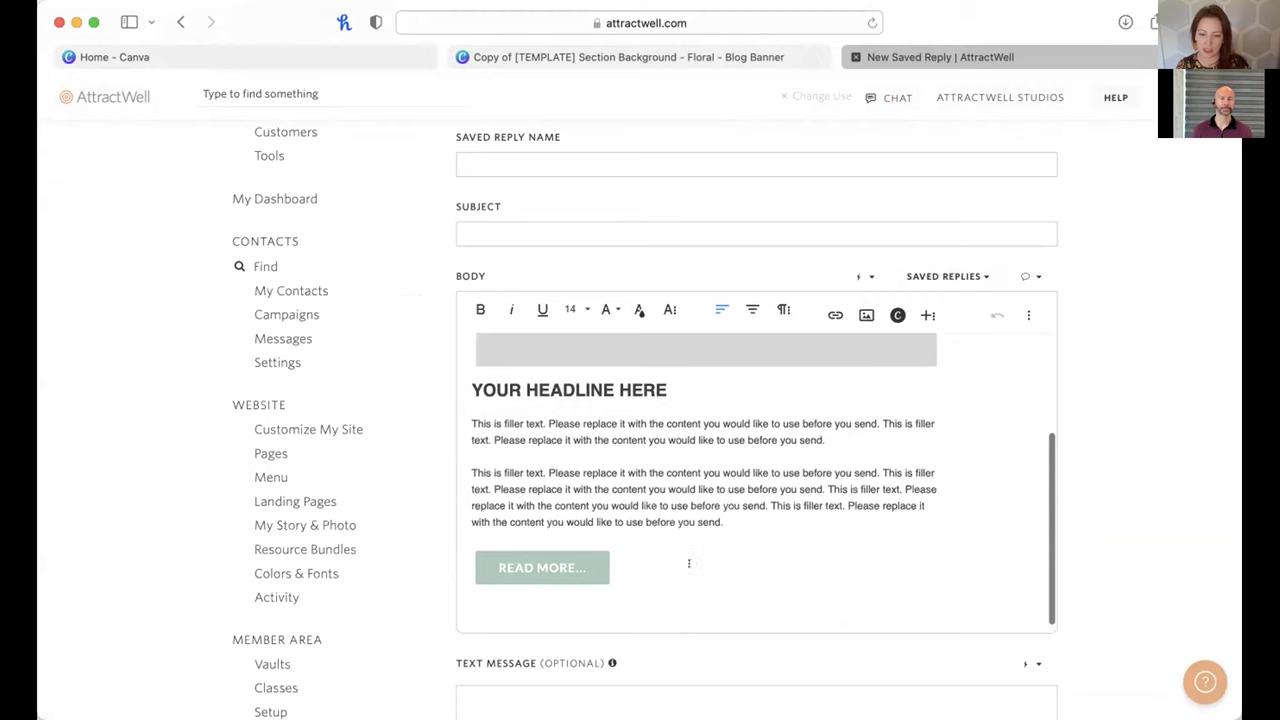
Step: Add Blank Newsletter Template 2 to the saved reply's body and look over its layout
left_click(970, 277)
left_click(920, 579)
scroll(846, 543, "down", 1)
scroll(845, 545, "up", 5)
scroll(845, 545, "down", 5)
scroll(846, 546, "up", 6)
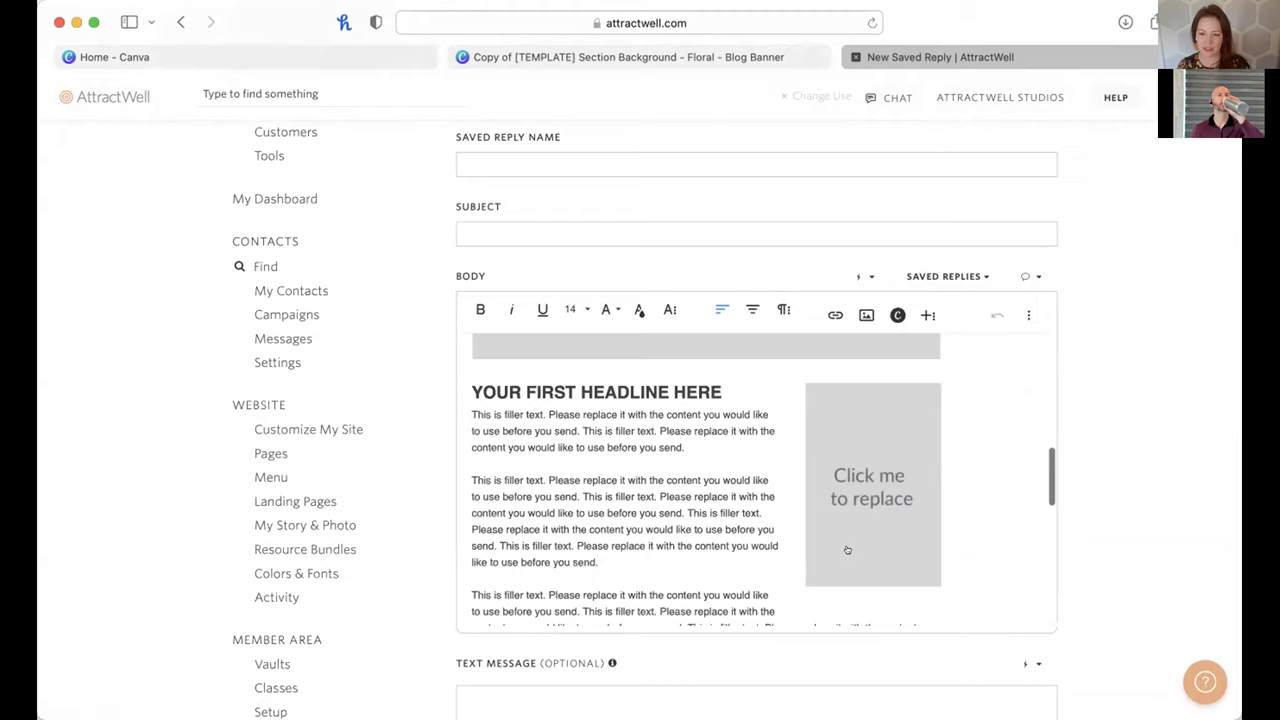
Step: Delete the first template's content above the two-article newsletter in the body, and review the remaining layout
left_click_drag(623, 551, 486, 287)
key("BackSpace")
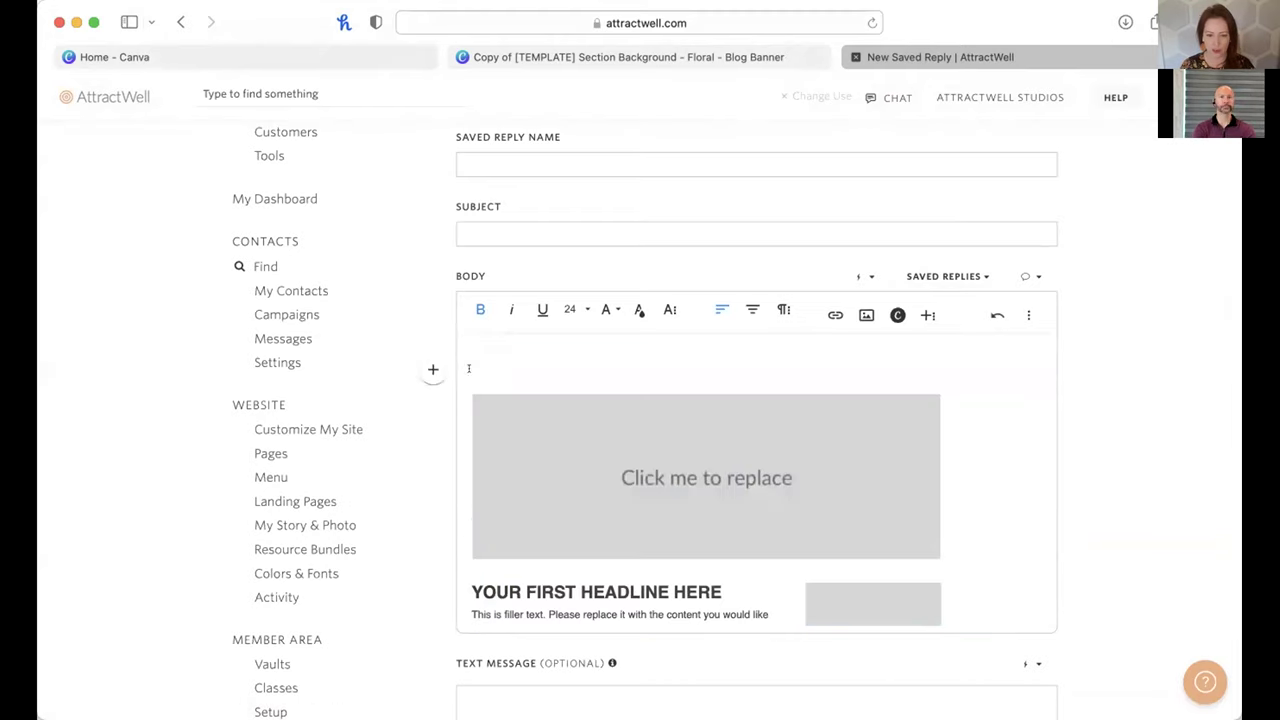
left_click(478, 402)
key("BackSpace")
key("super+z")
key("super+z")
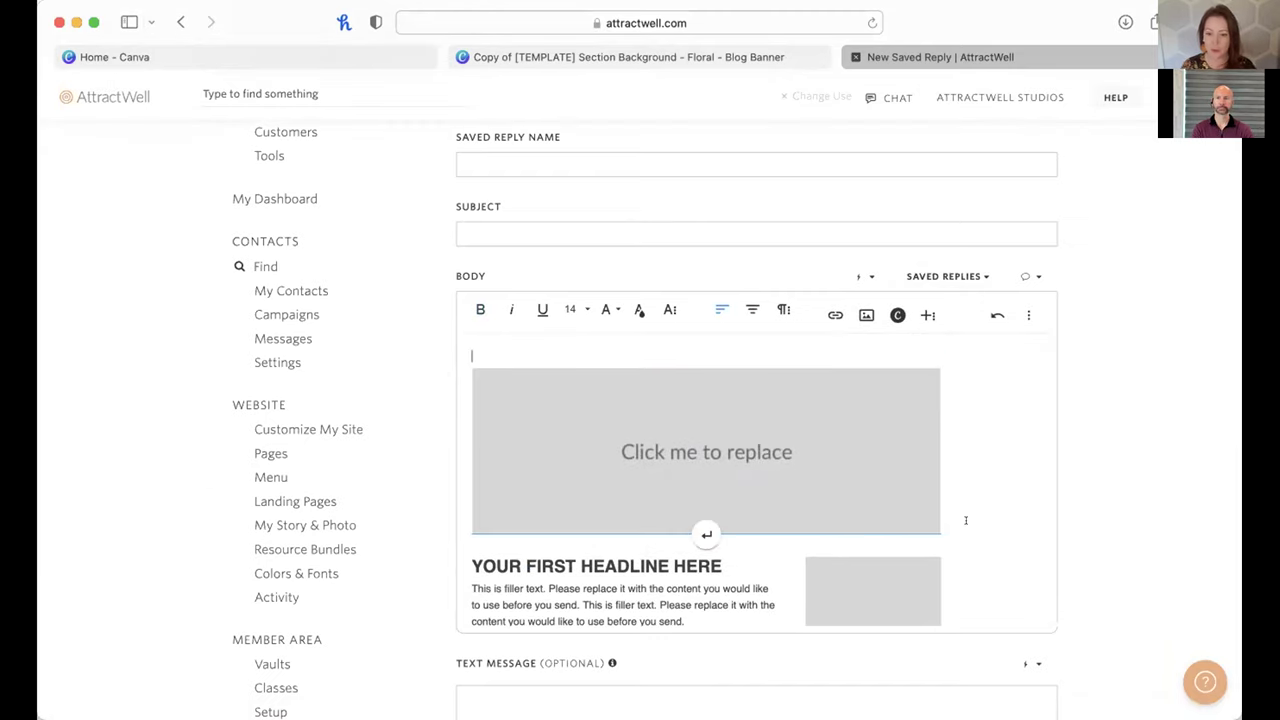
scroll(966, 520, "down", 5)
scroll(966, 520, "down", 10)
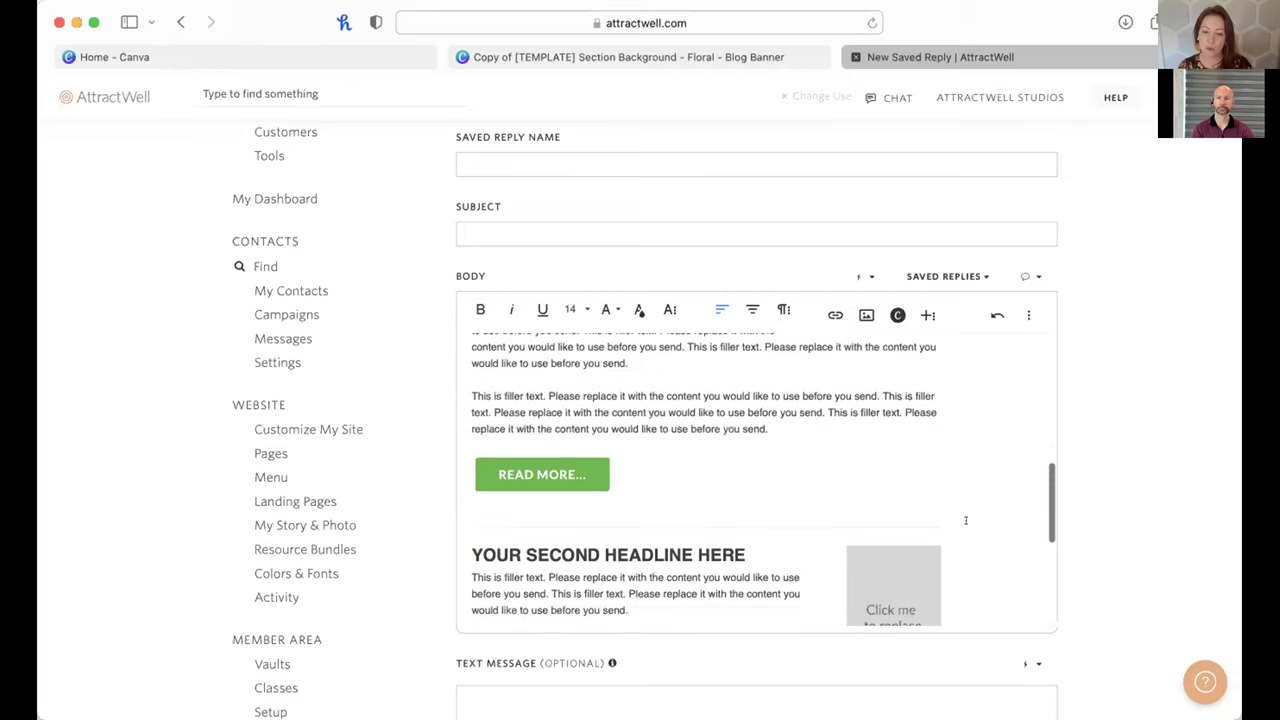
scroll(966, 520, "up", 4)
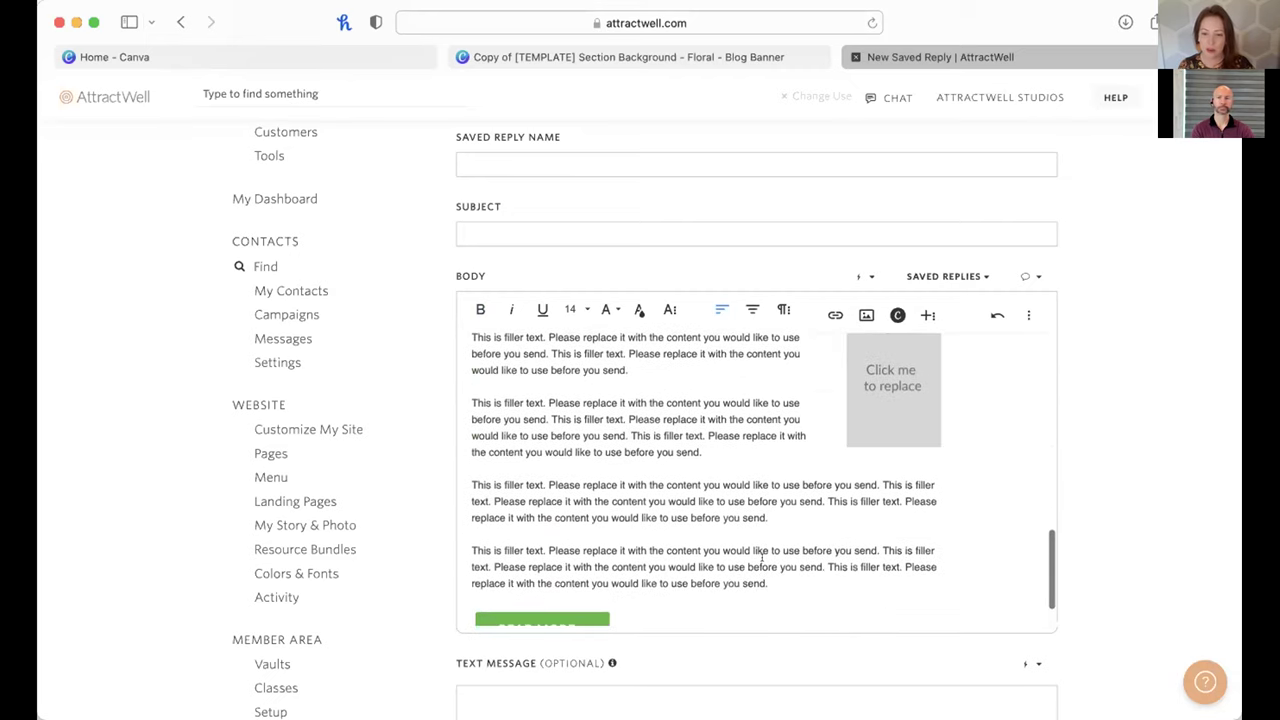
Step: Look over the two-article layout and its header placeholder, and switch to Canva to create a copy of the shared Newsletter Header template
scroll(774, 546, "down", 4)
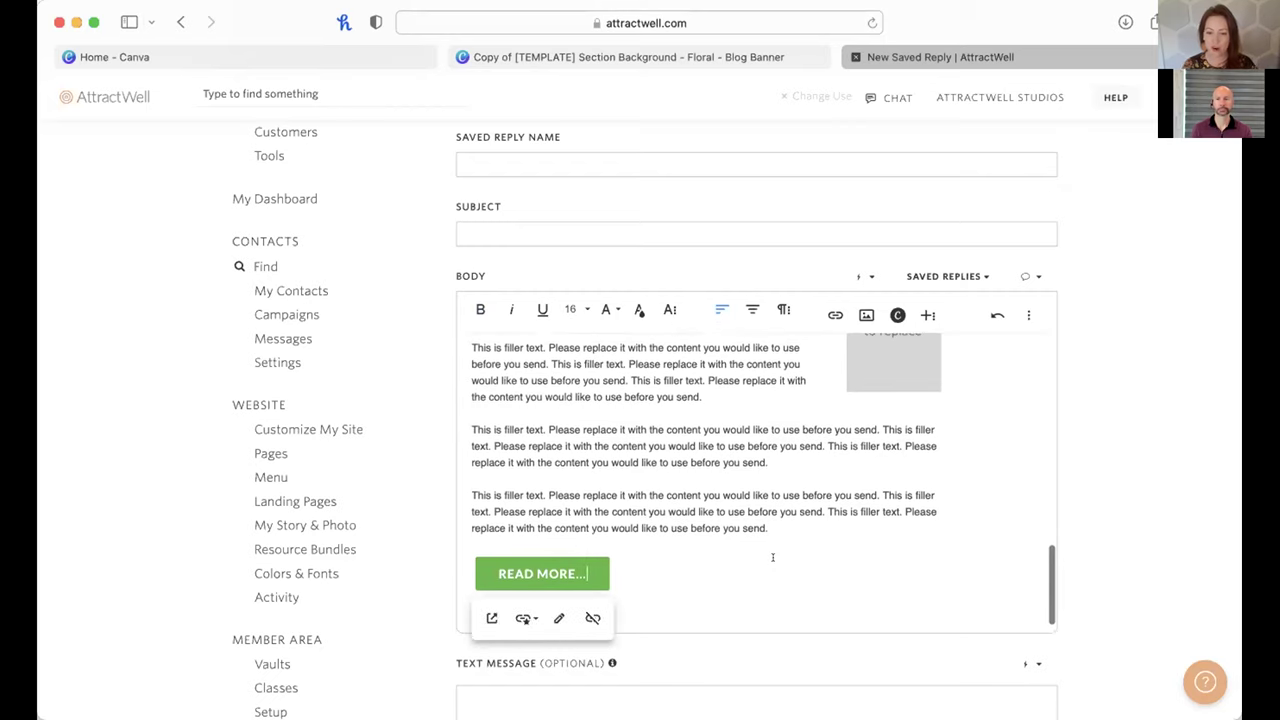
scroll(913, 604, "up", 10)
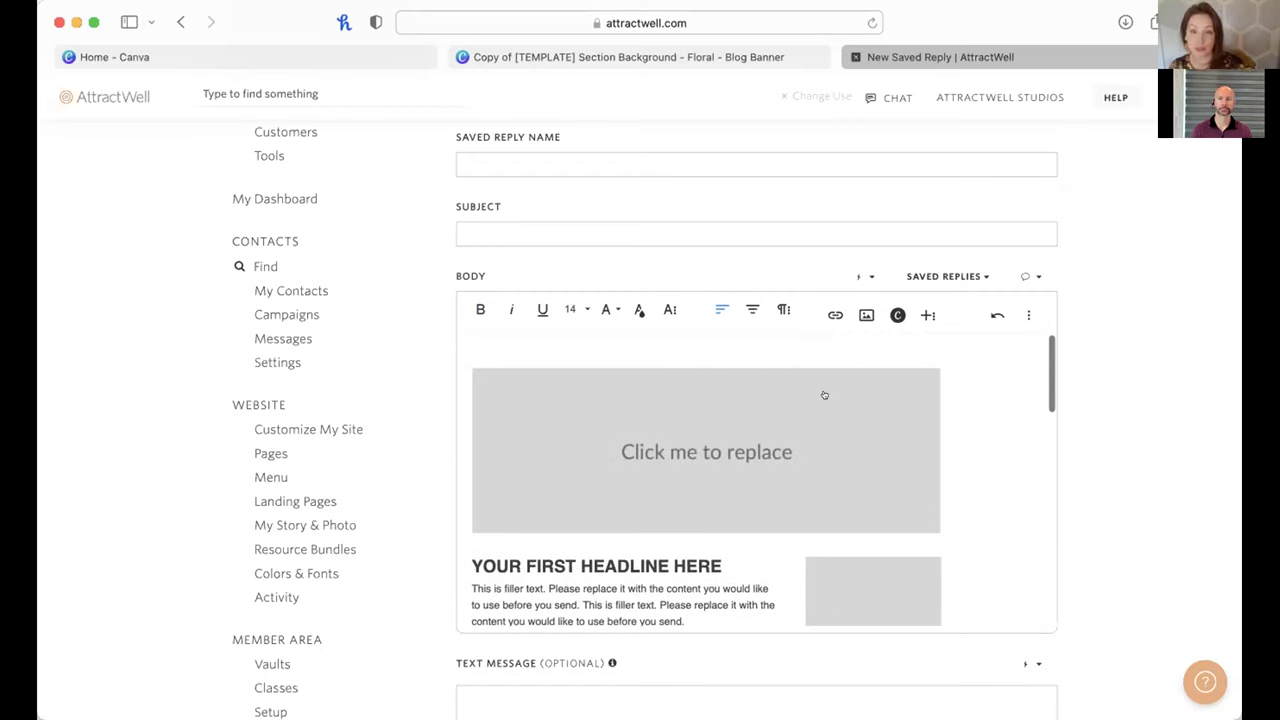
left_click(720, 381)
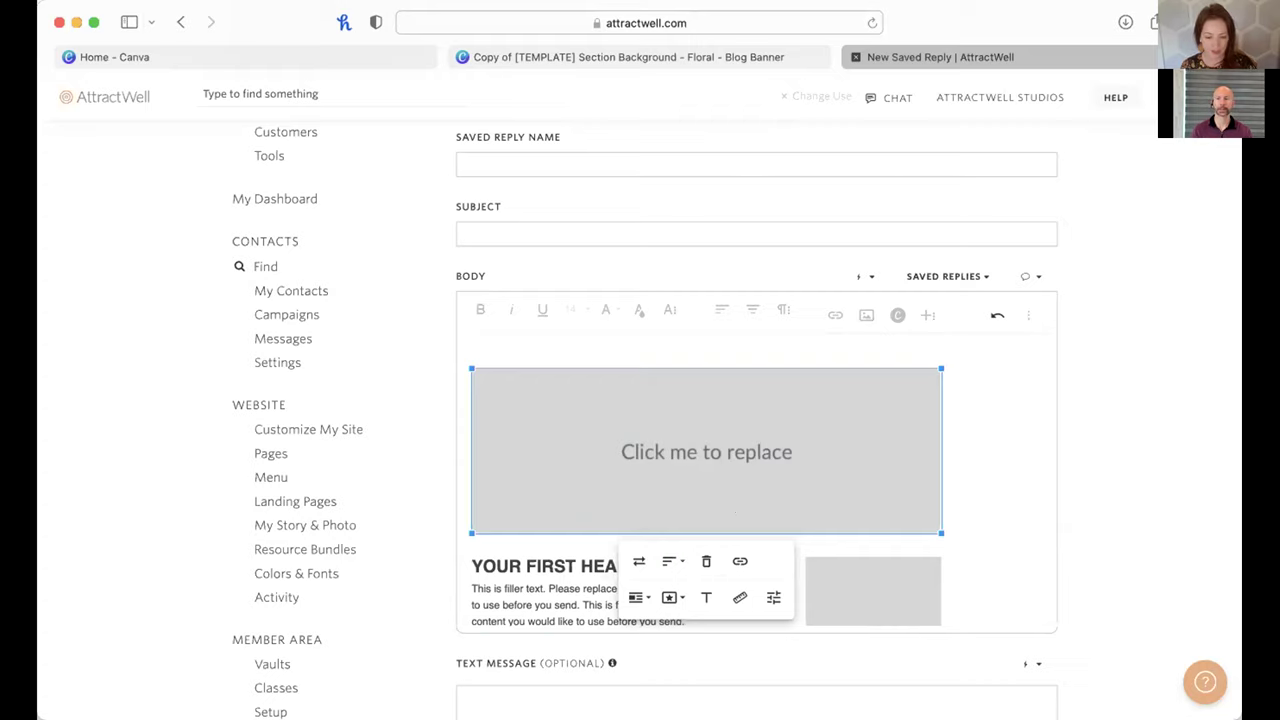
left_click(114, 405)
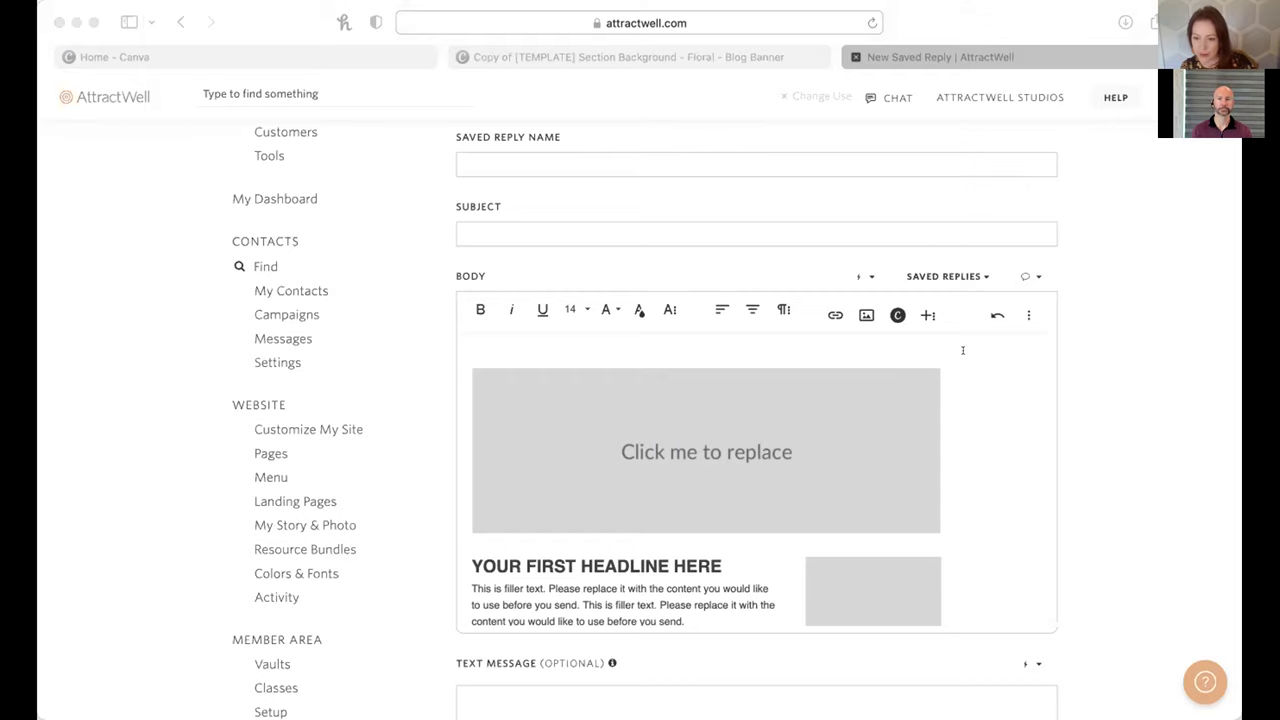
left_click(914, 345)
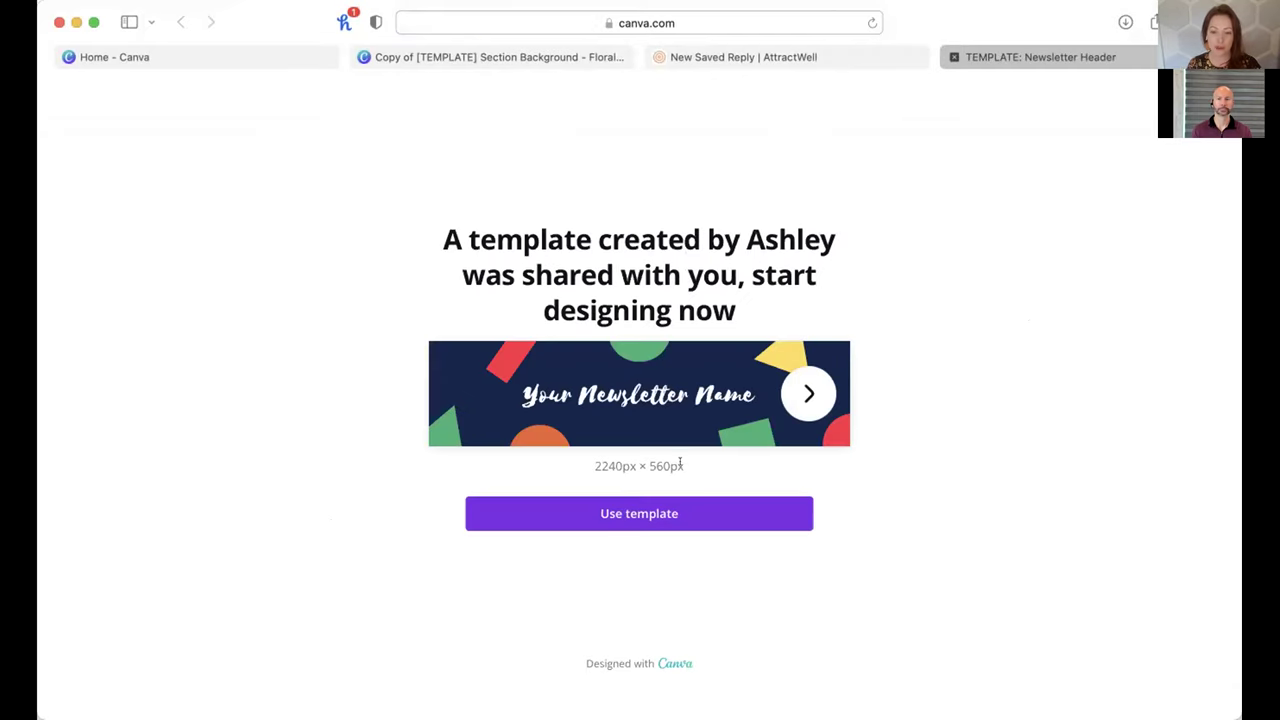
left_click(662, 516)
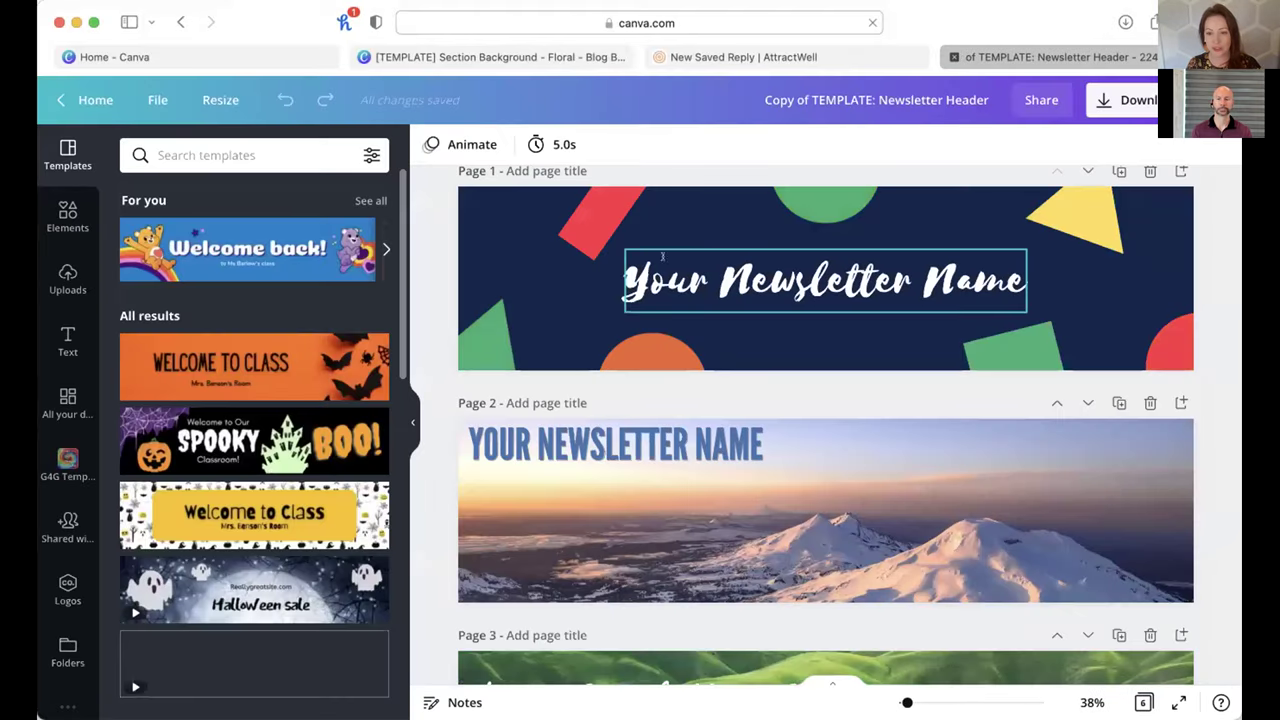
Step: Download only page 1 of the Newsletter Header design, excluding the other pages
left_click(1145, 104)
left_click(1143, 417)
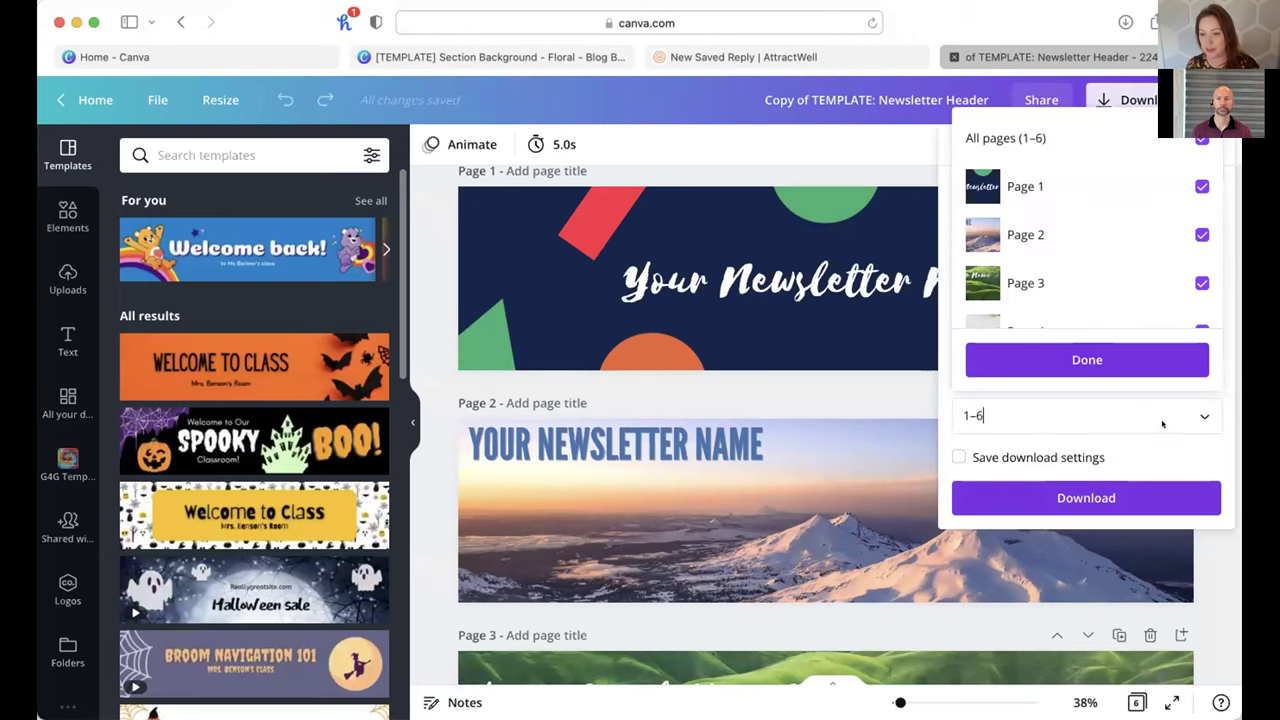
left_click(1190, 139)
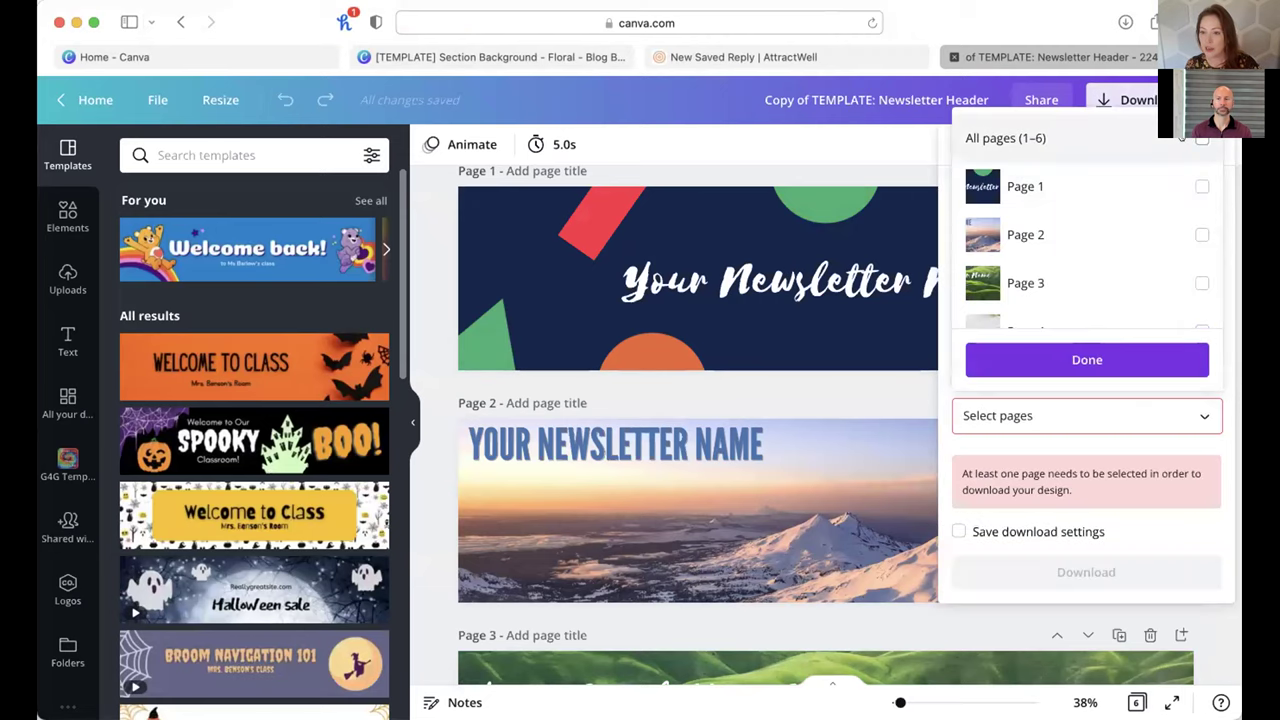
left_click(1201, 187)
left_click(1110, 497)
left_click(1110, 497)
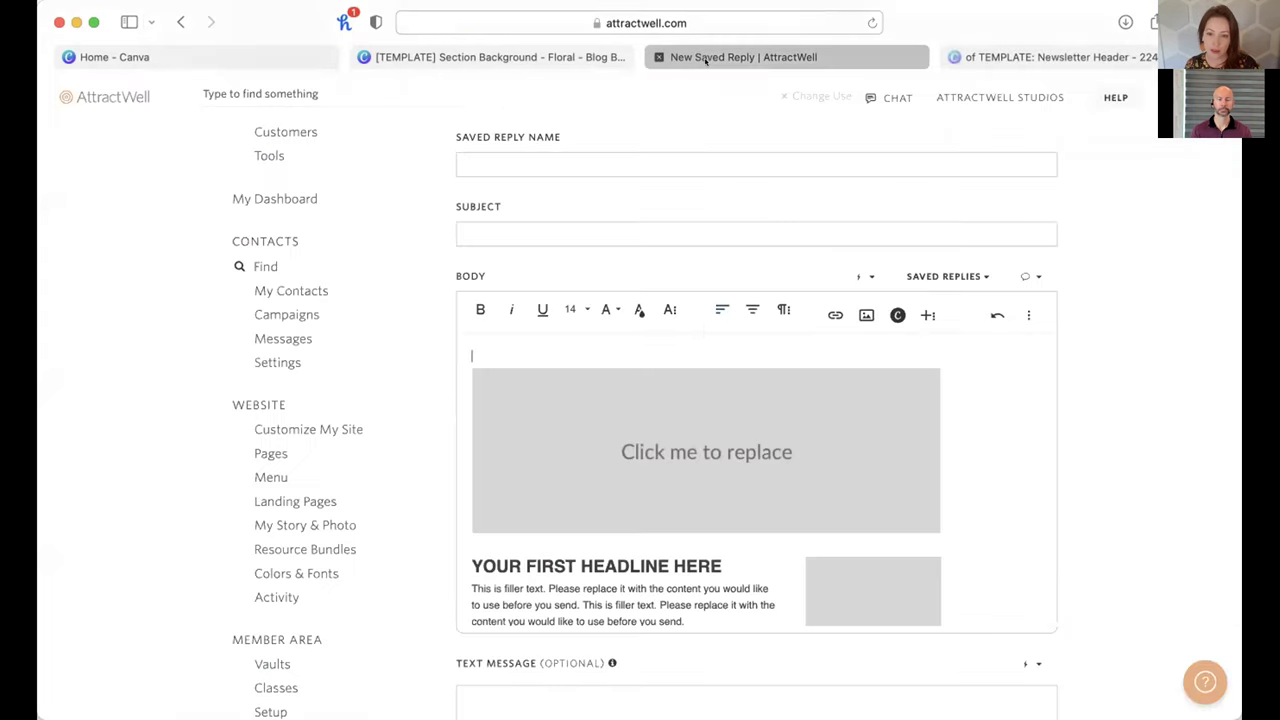
Step: Return to the new saved reply in AttractWell and replace the wide header placeholder with the downloaded newsletter header image
left_click(705, 57)
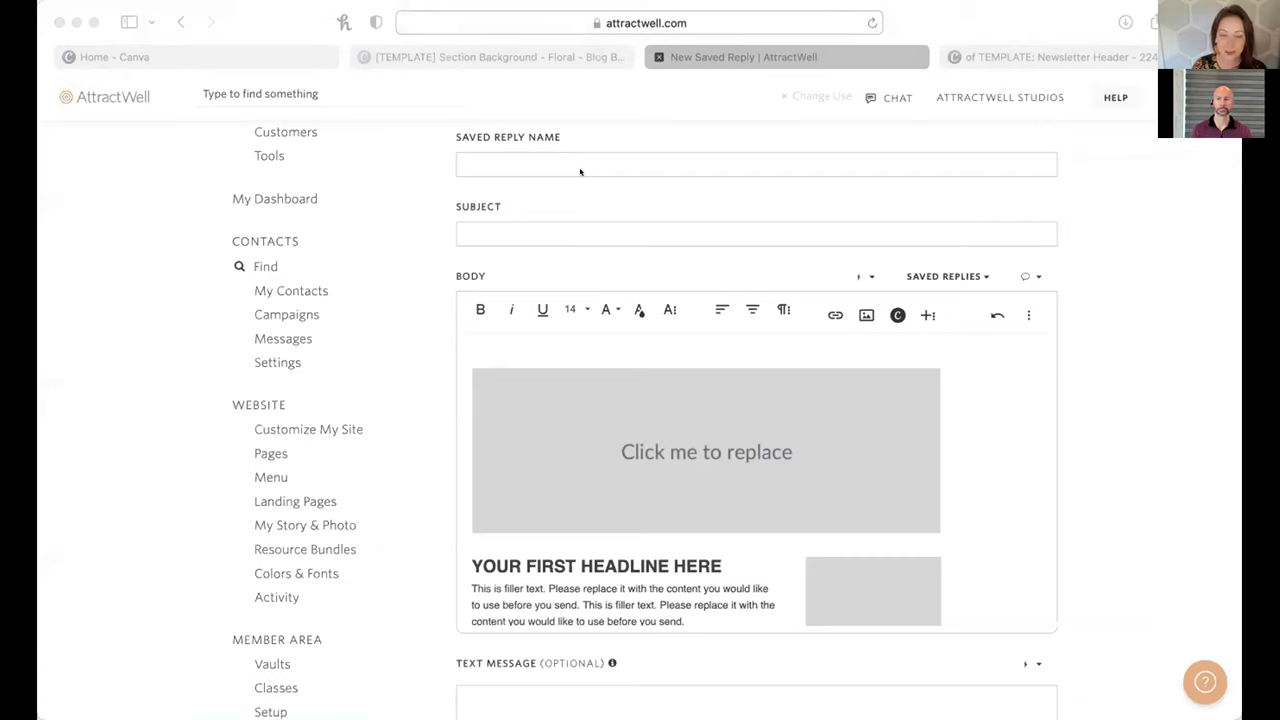
left_click(528, 170)
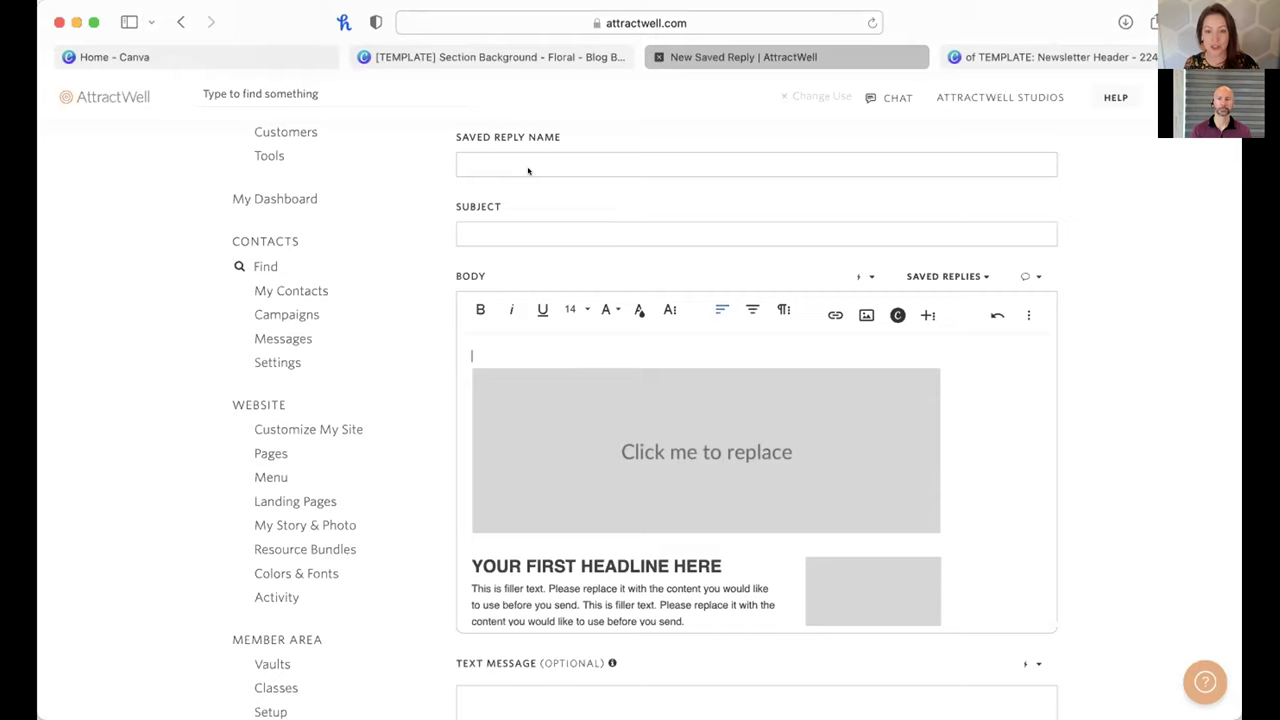
left_click(566, 429)
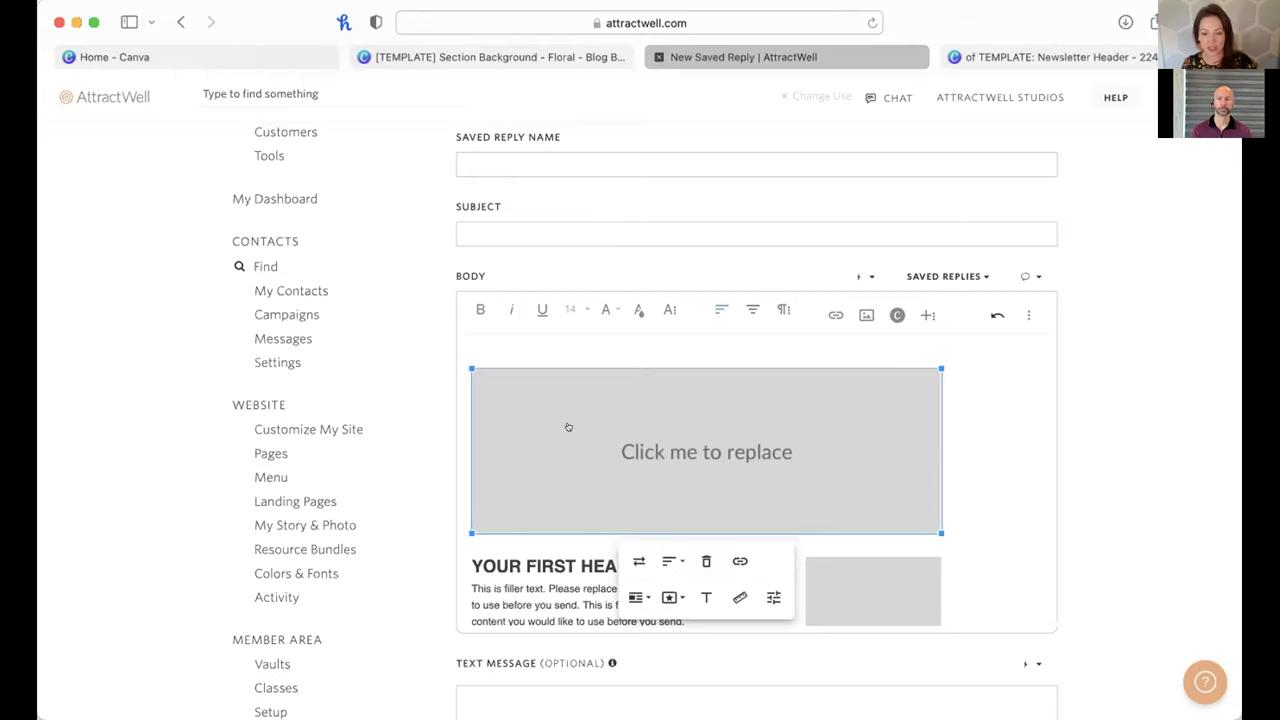
left_click(629, 558)
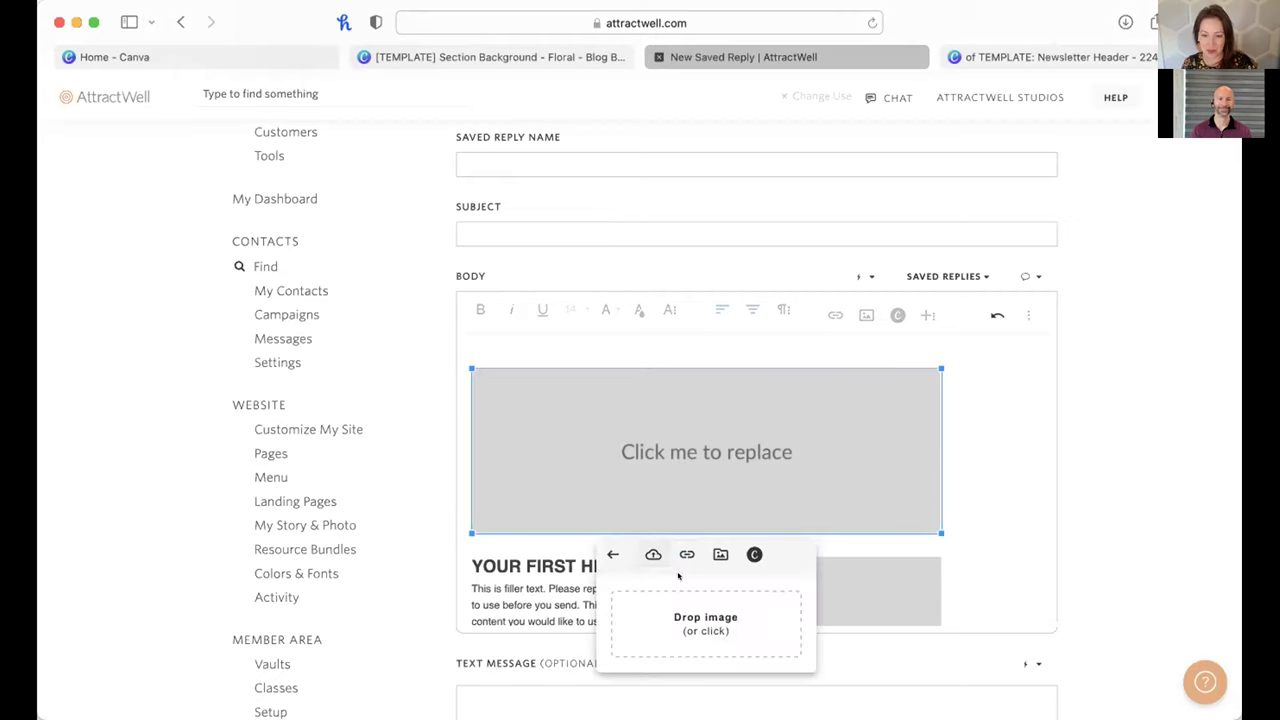
left_click(690, 638)
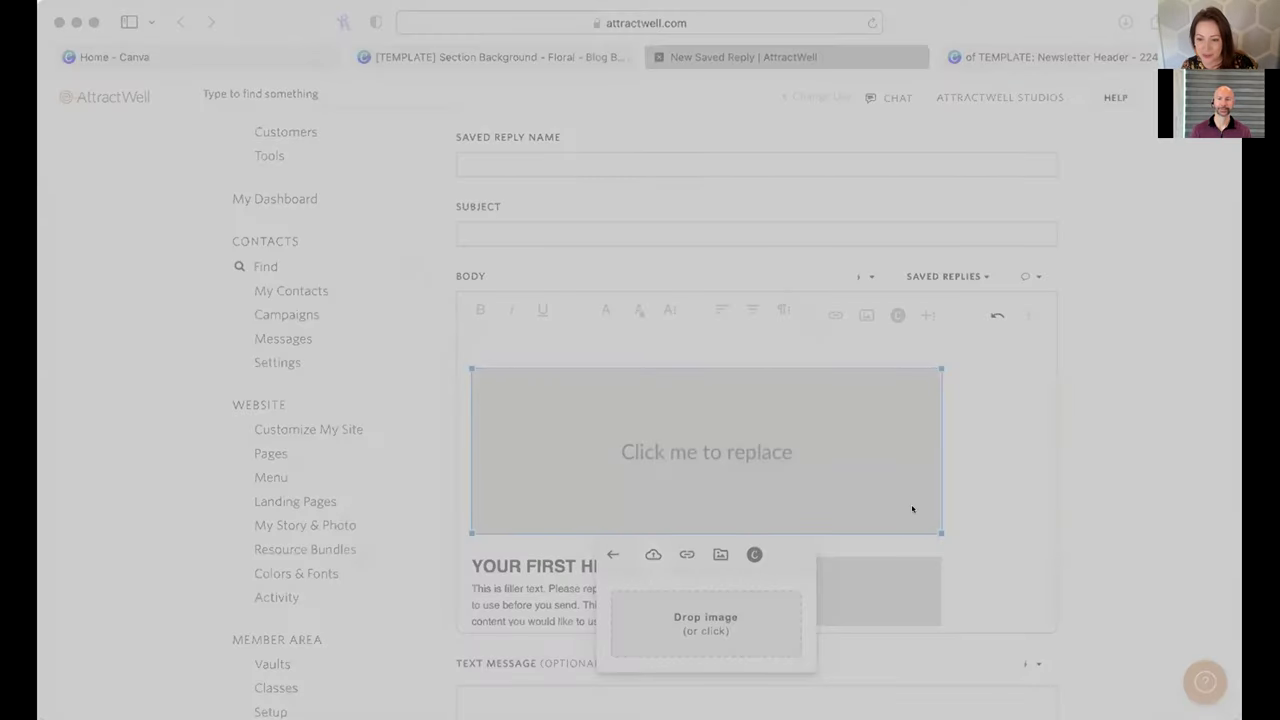
key("Return")
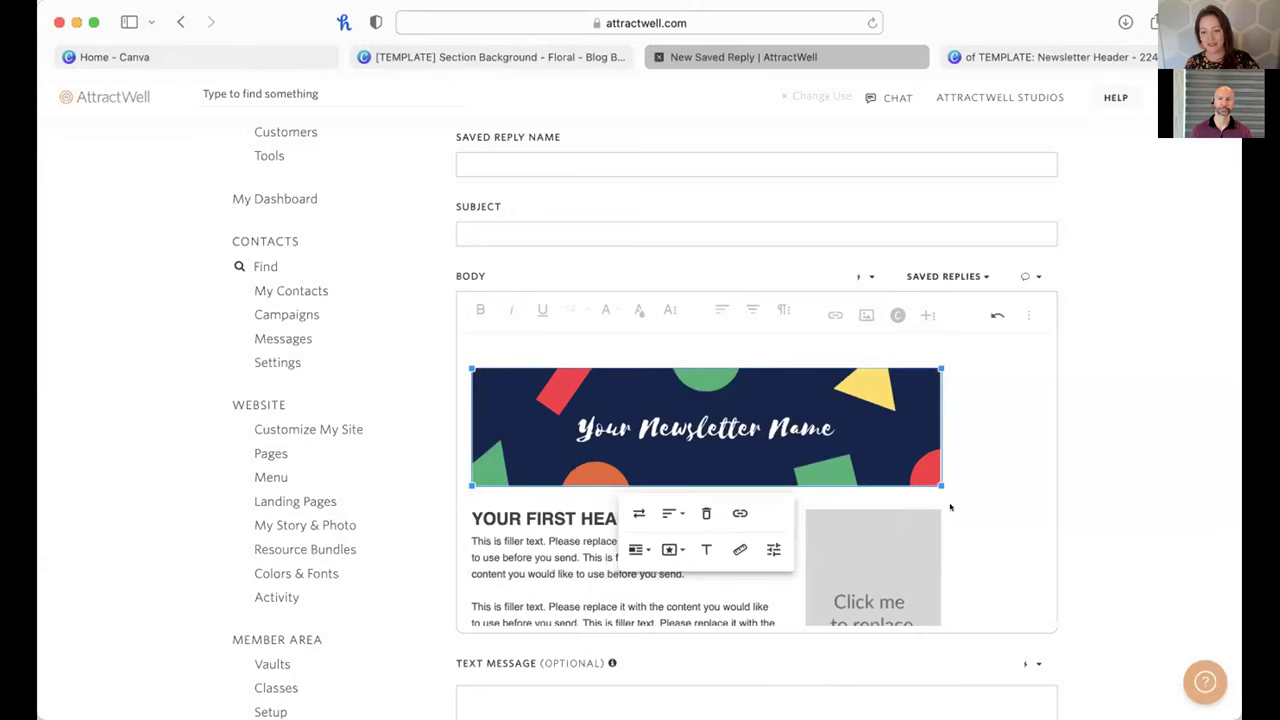
Step: Create a copy of the Newsletter Side Image template in Canva and add the heading "October Updates" to page 1
scroll(950, 503, "down", 3)
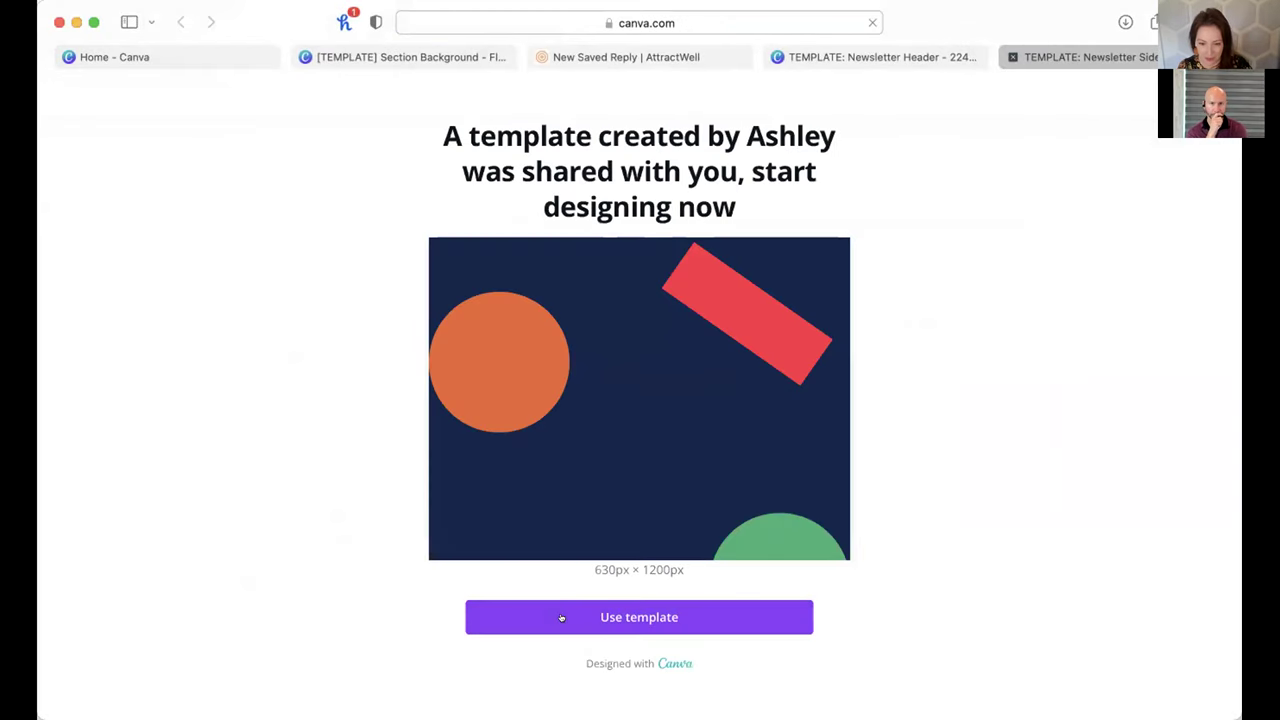
left_click(634, 624)
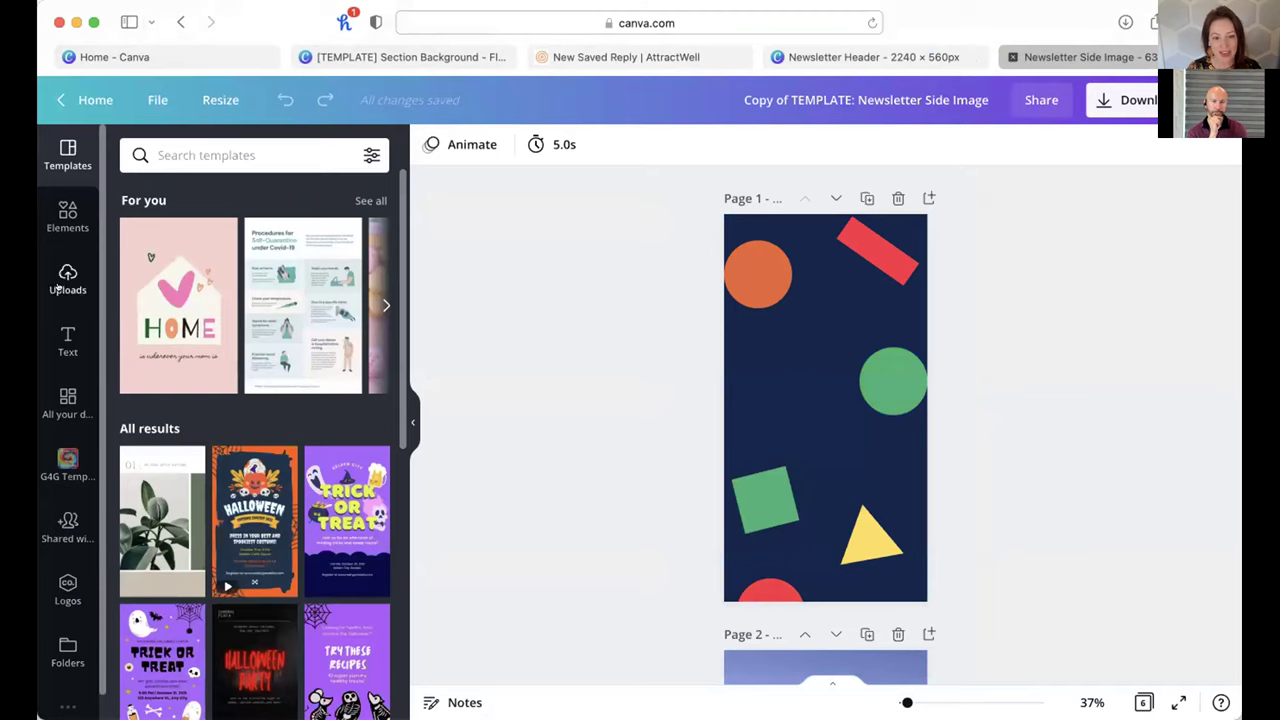
left_click(67, 340)
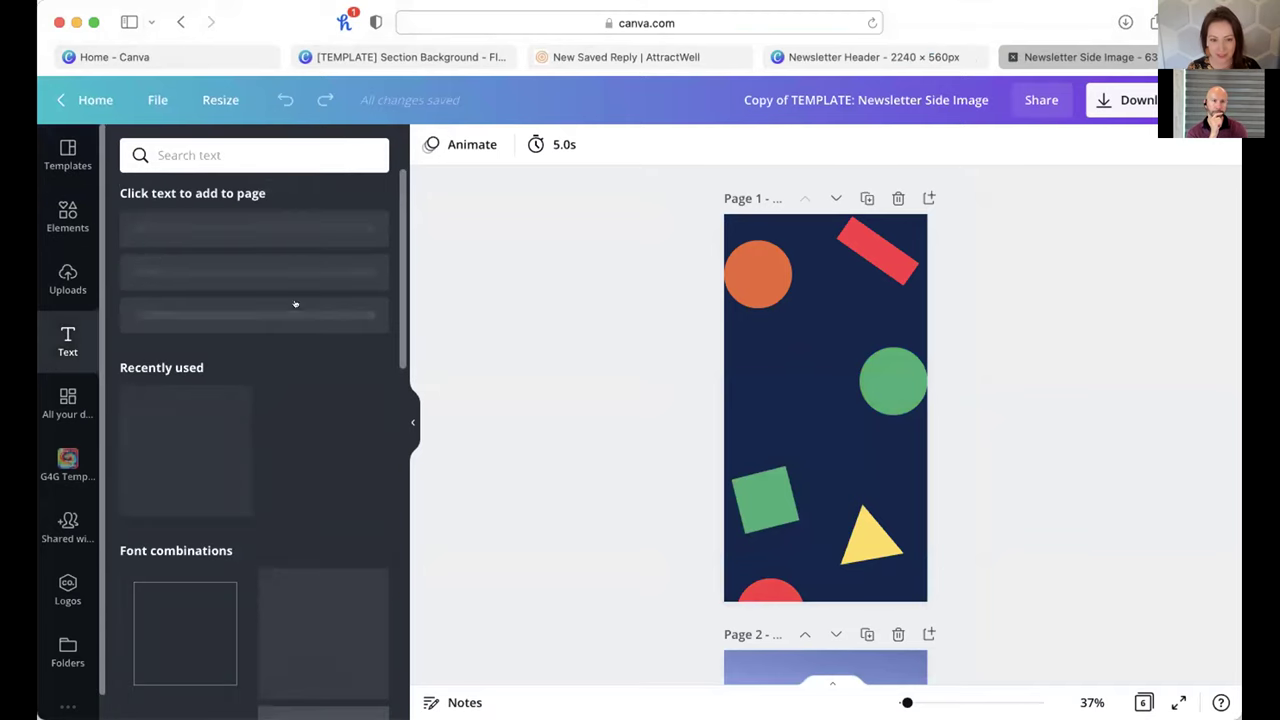
left_click(206, 231)
type("October")
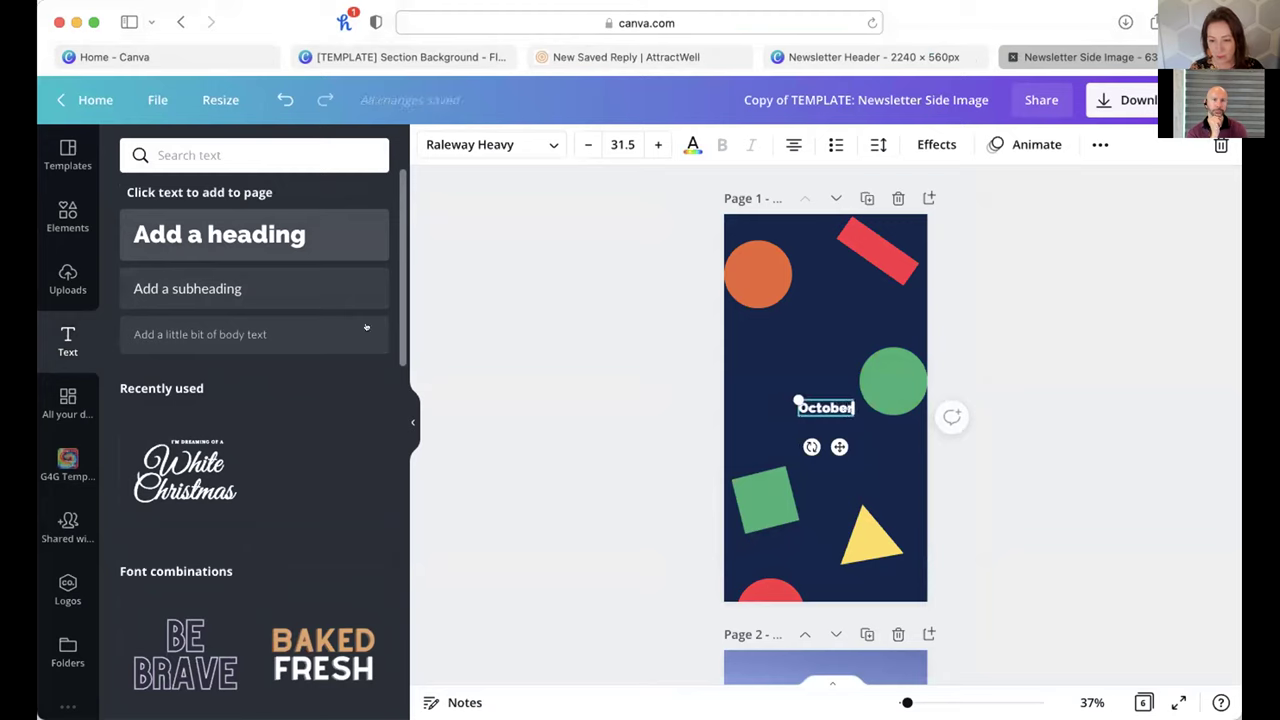
type(" U")
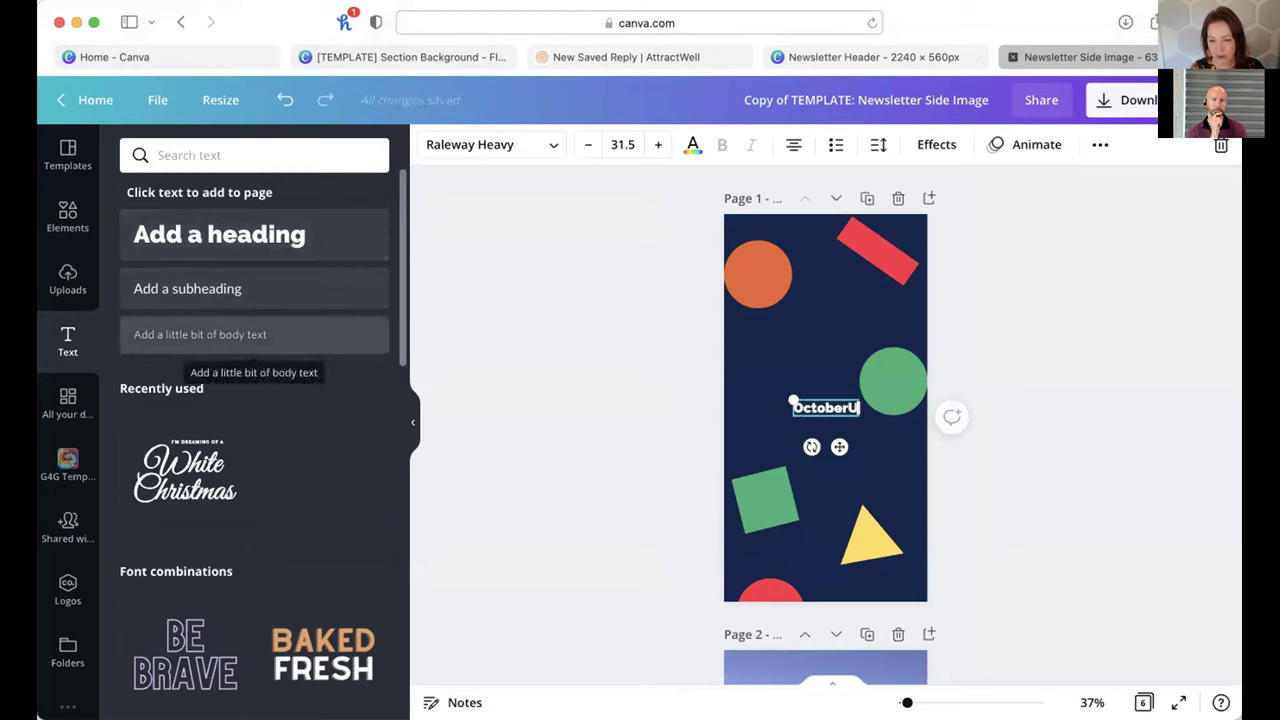
type("pdates")
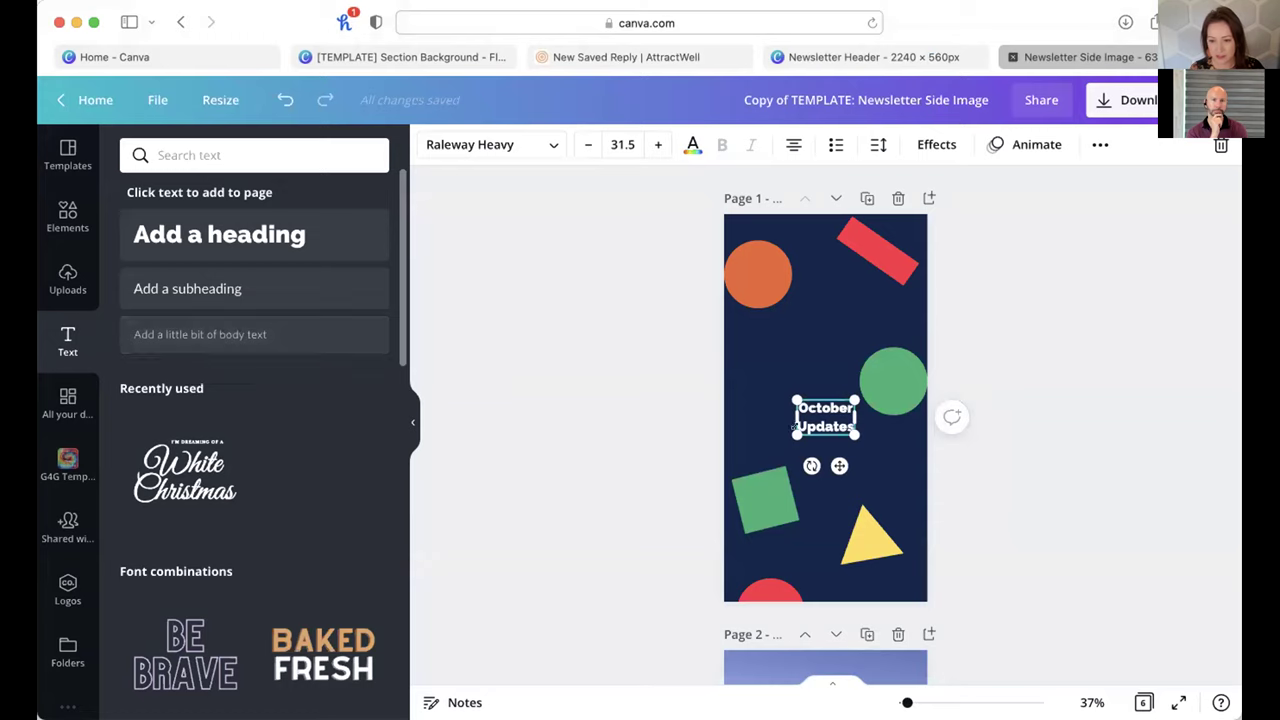
Step: Enlarge the October Updates heading to size 75.1, tilt it upward across the middle of page 1, and download the design as PNG
left_click_drag(857, 435, 931, 483)
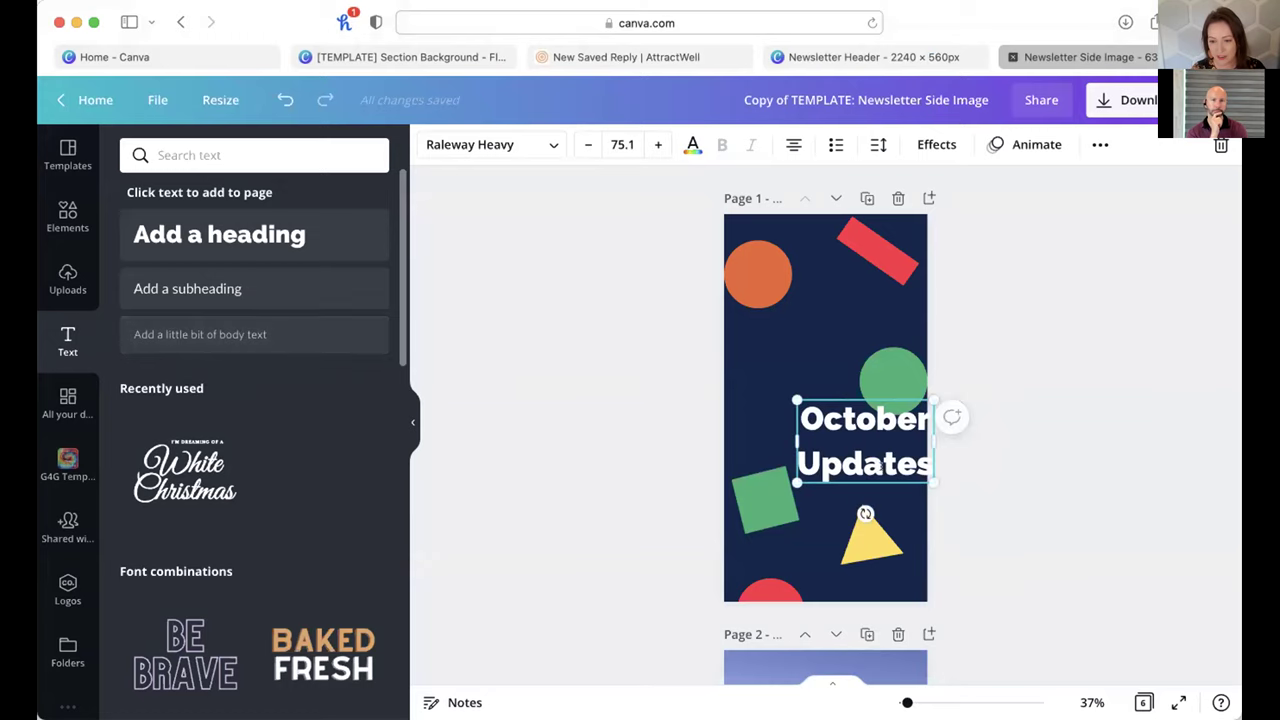
left_click(1077, 517)
left_click_drag(796, 430, 744, 377)
left_click_drag(812, 461, 894, 491)
left_click(980, 479)
left_click(1112, 100)
left_click(1134, 498)
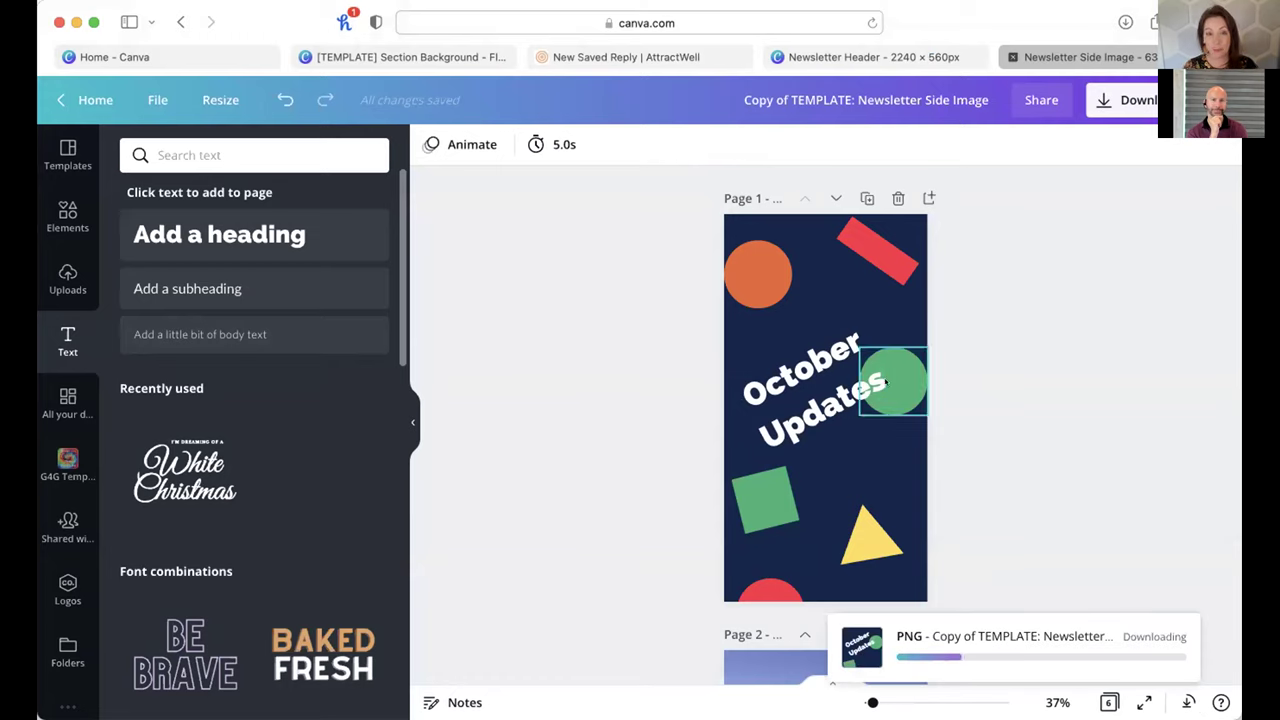
Step: Change the heading's month to "November" and widen the text box so the word fits on one line
left_click(804, 358)
left_click(804, 356)
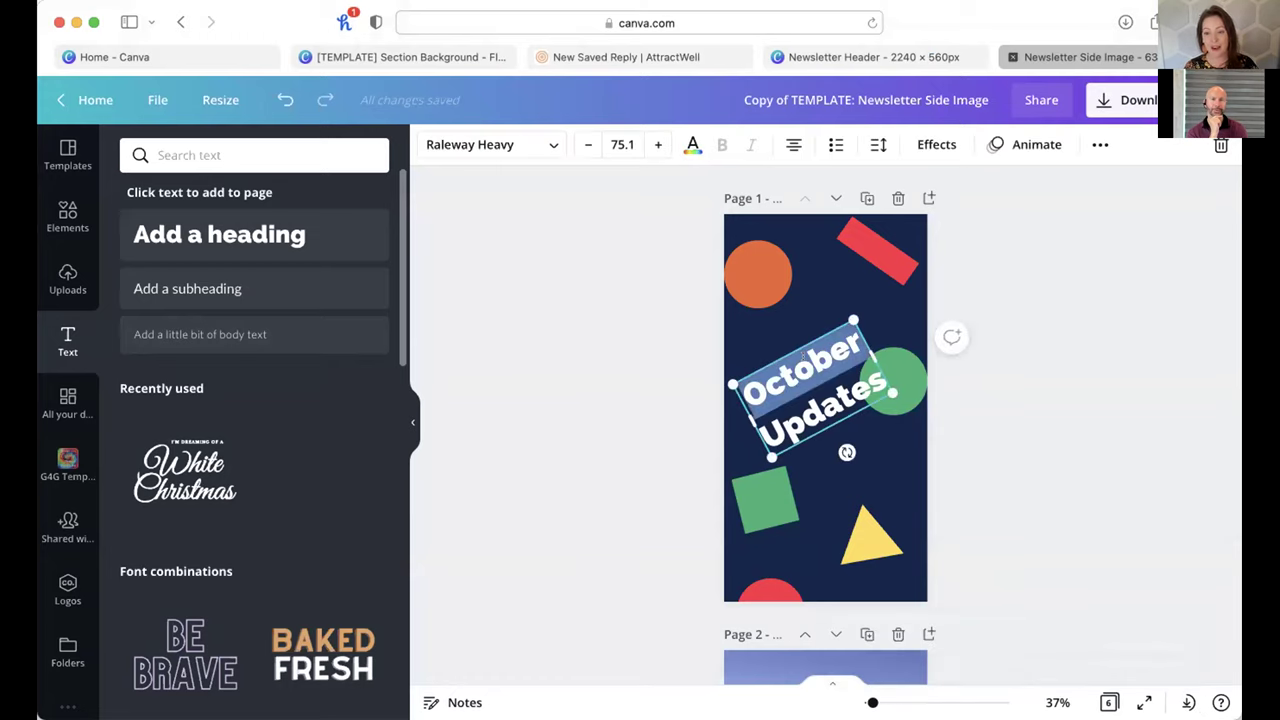
type("Nocv")
key("BackSpace")
key("BackSpace")
type("vember")
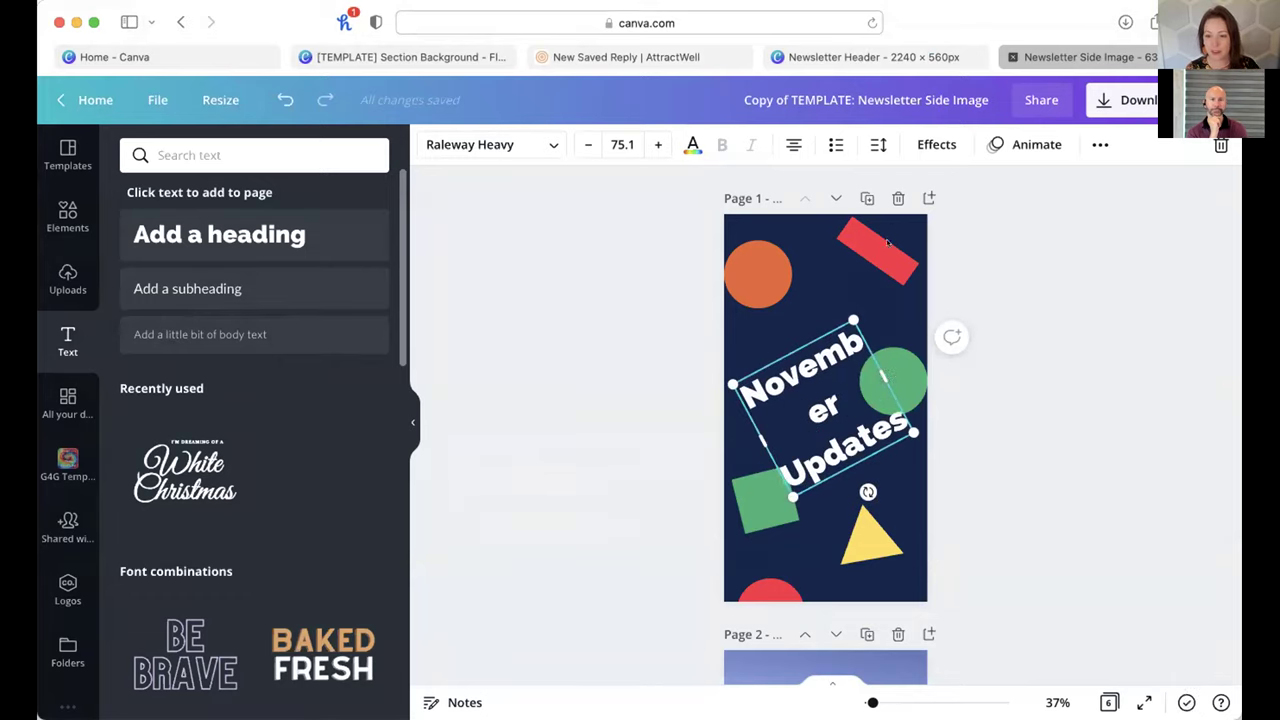
left_click_drag(880, 373, 912, 343)
left_click(983, 463)
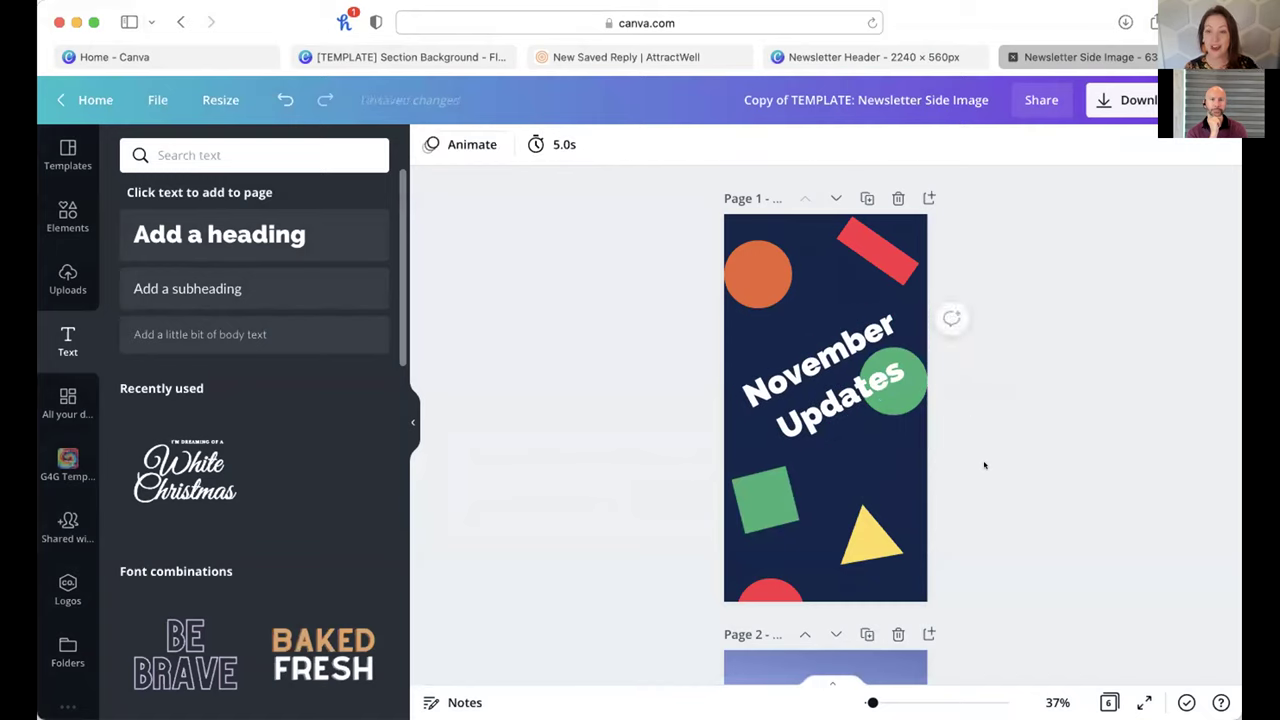
Step: Replace the first article's side placeholder in the saved reply with the October Updates image, and look over the header and filler text
left_click(555, 58)
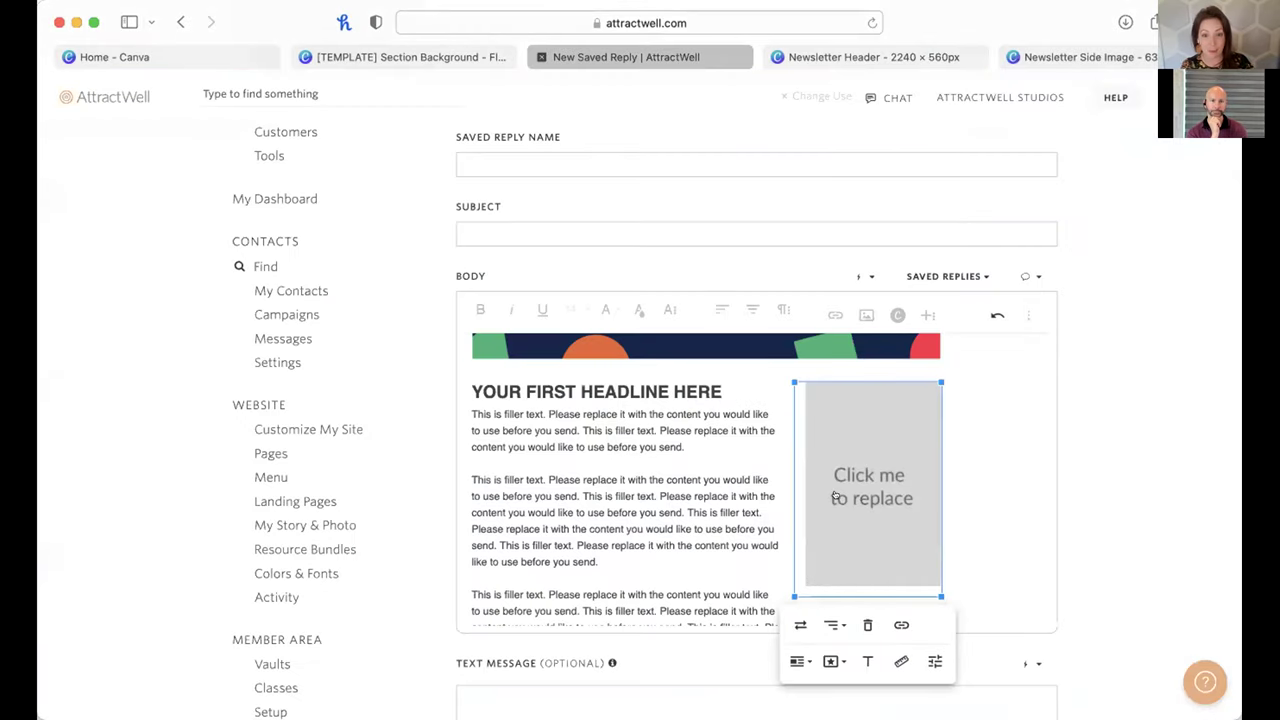
left_click(797, 624)
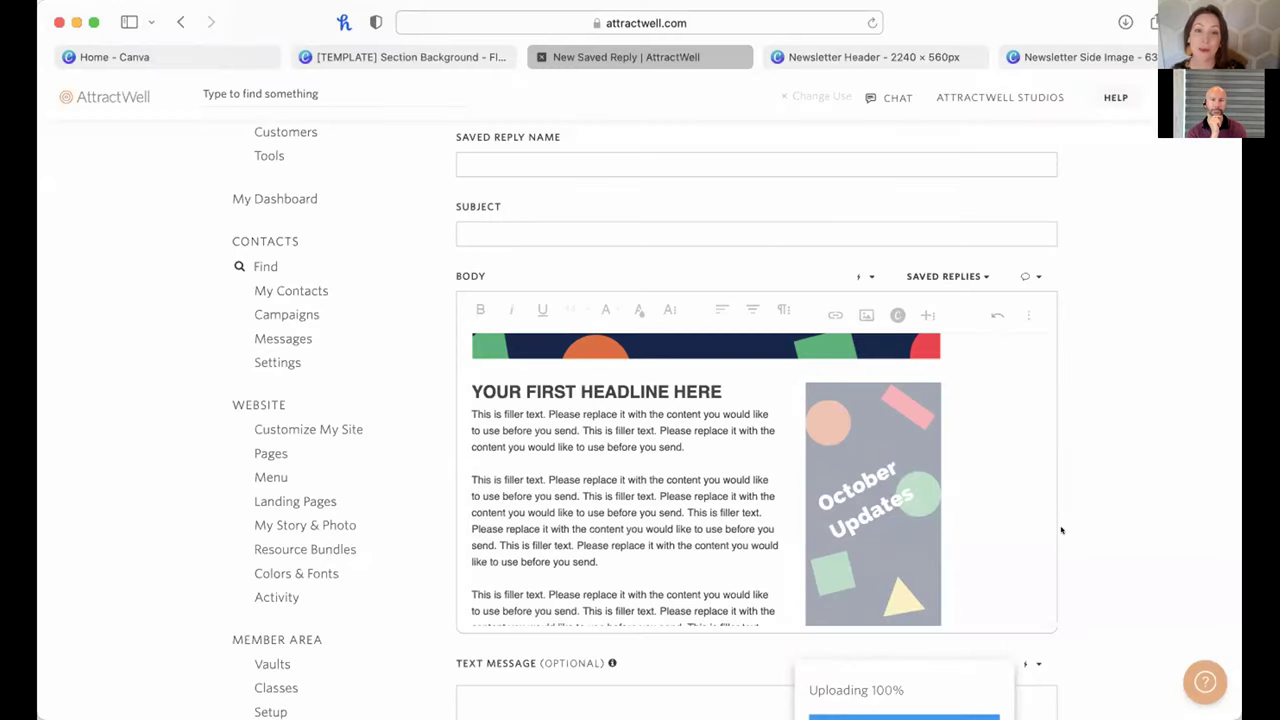
scroll(1011, 491, "up", 3)
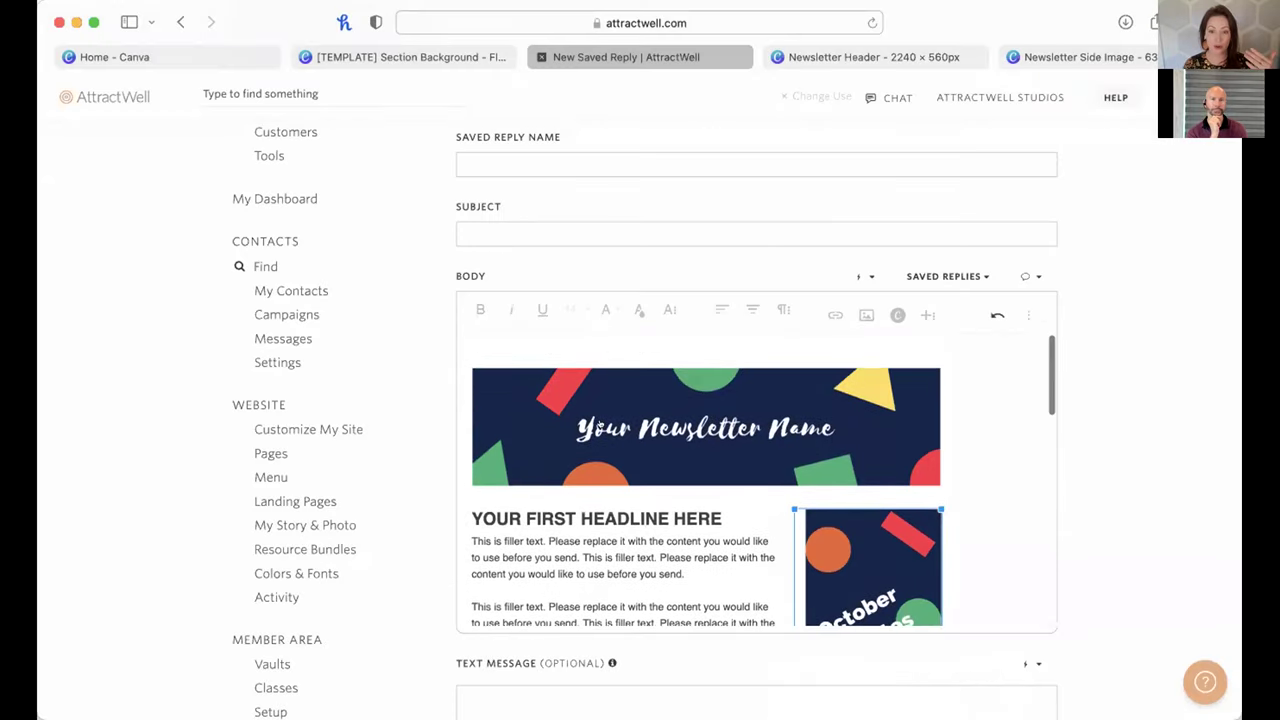
scroll(698, 477, "down", 5)
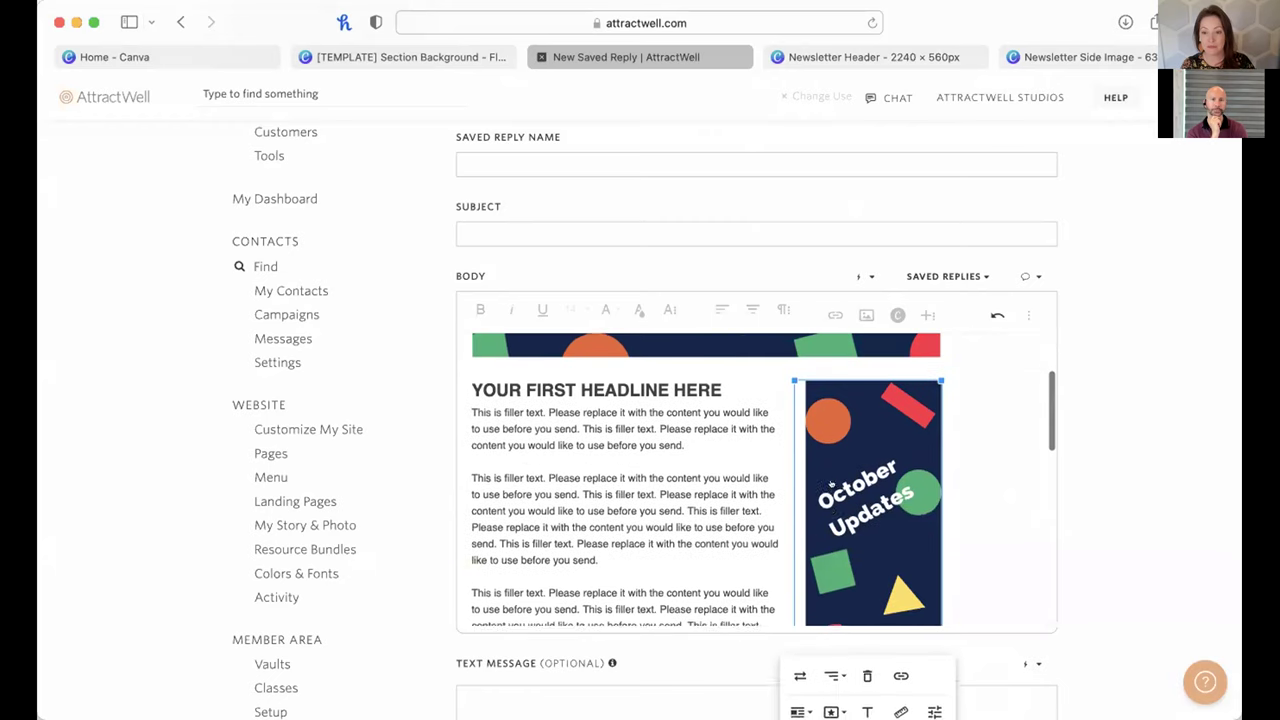
scroll(624, 365, "down", 1)
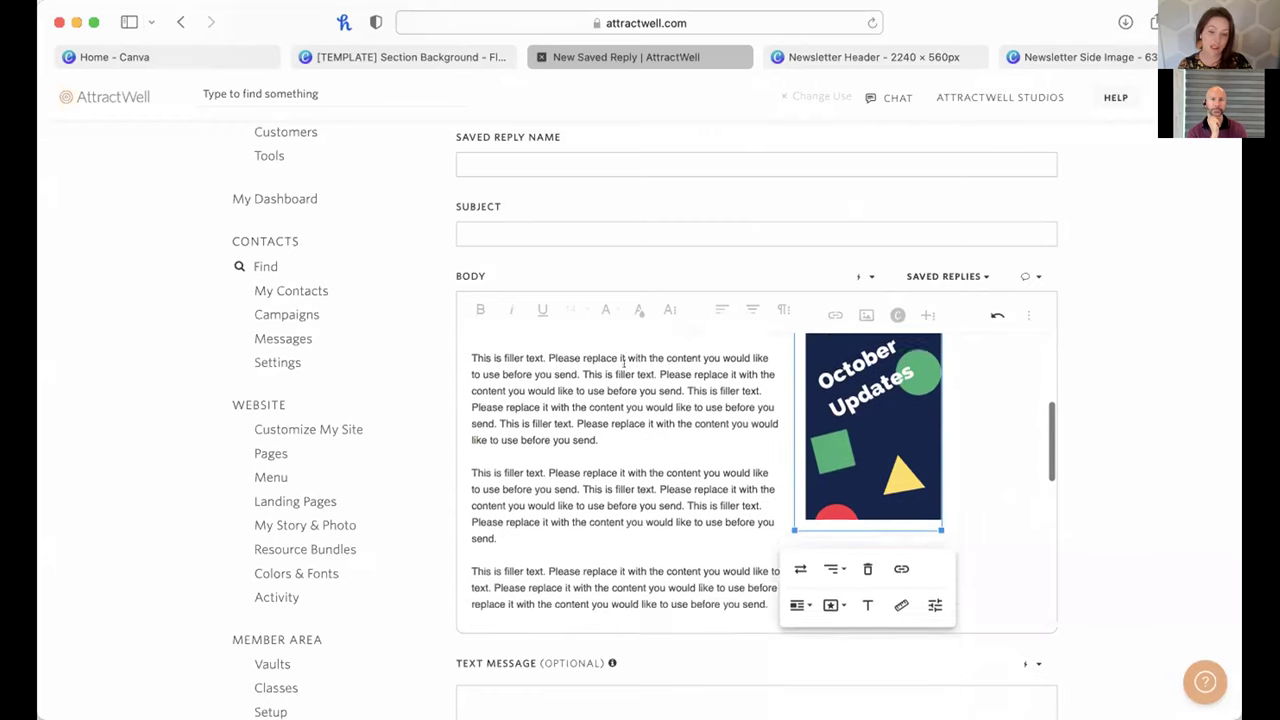
scroll(624, 365, "up", 1)
left_click_drag(598, 477, 455, 475)
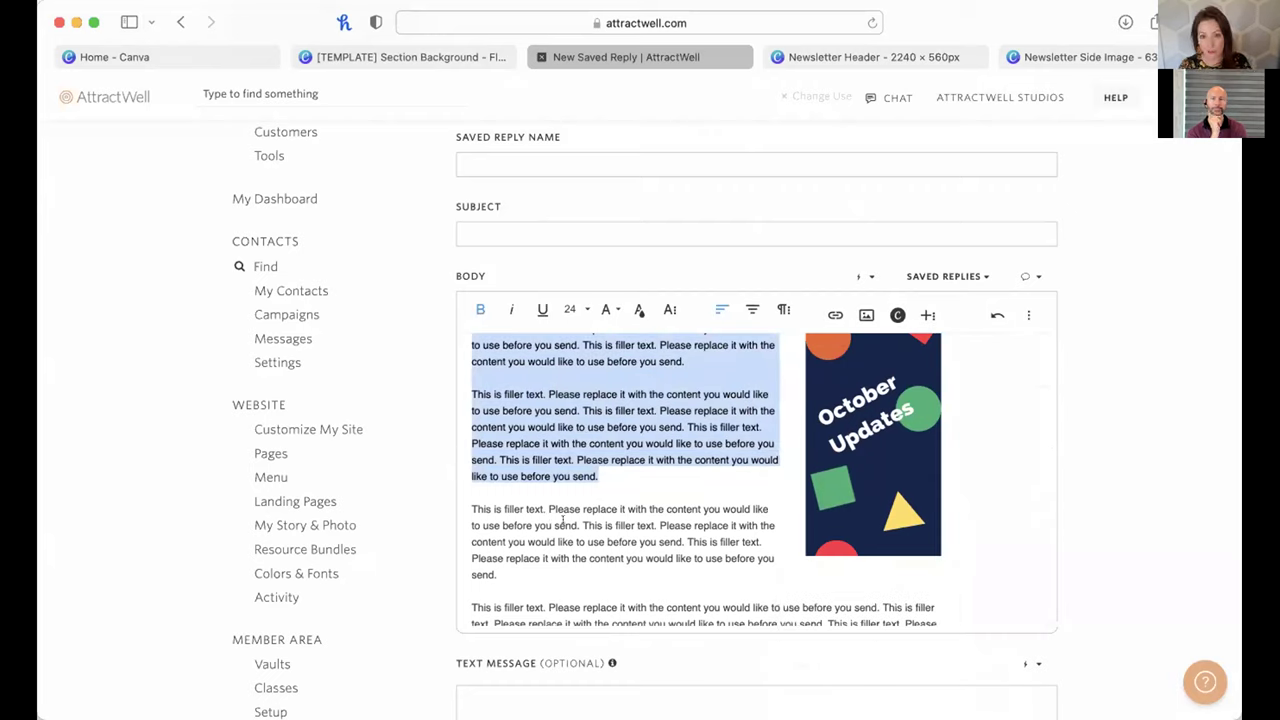
left_click(604, 584)
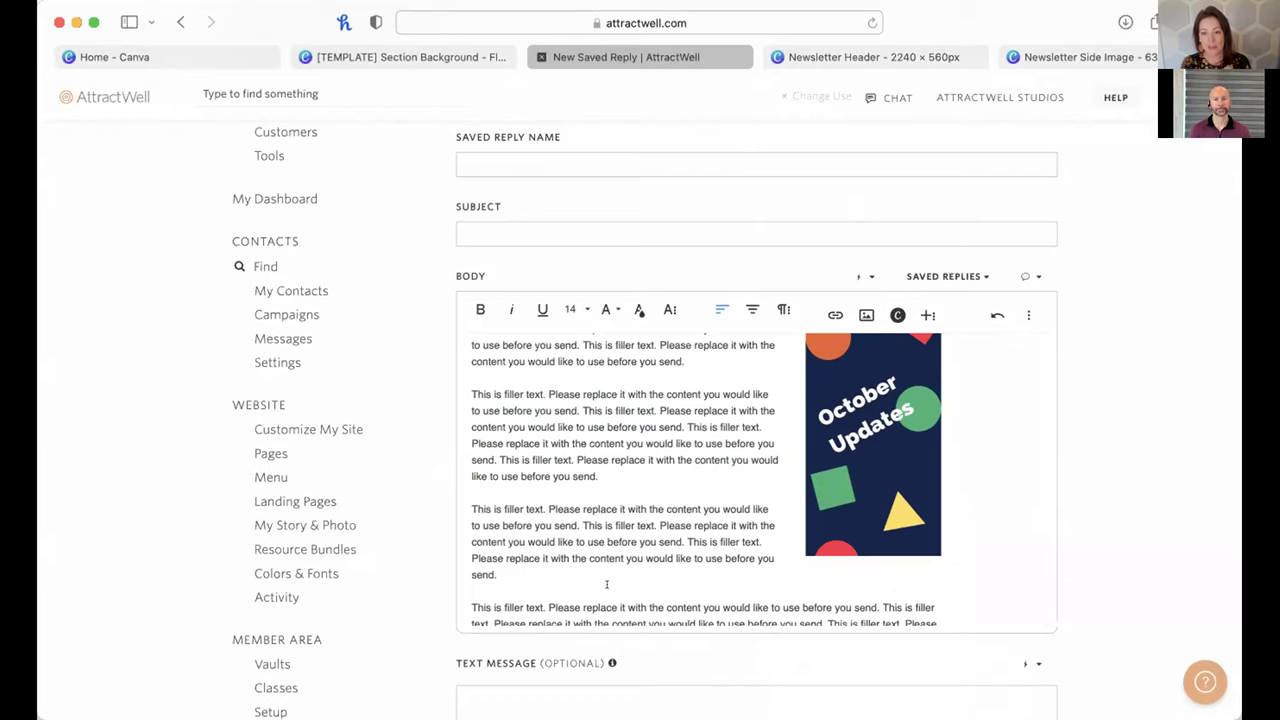
Step: Replace the second article's side placeholder with the October Updates image from the image library, and look over both articles
scroll(606, 584, "down", 10)
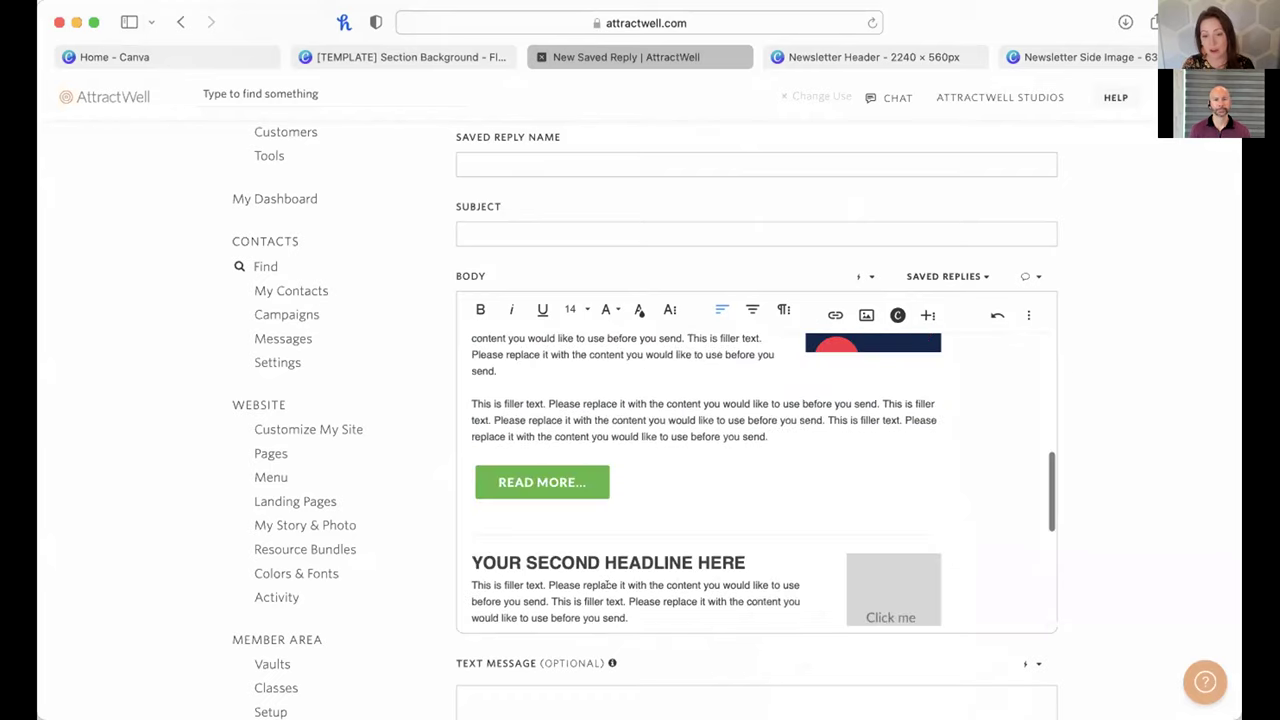
left_click(915, 397)
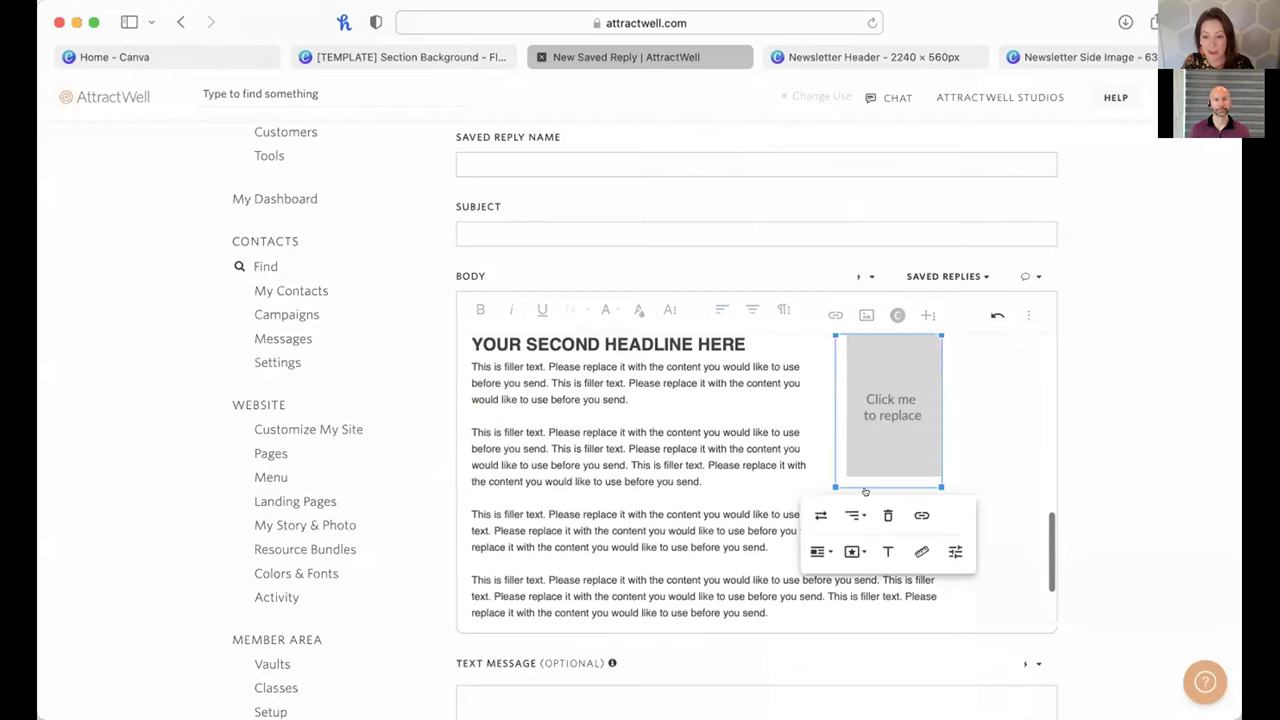
left_click(821, 518)
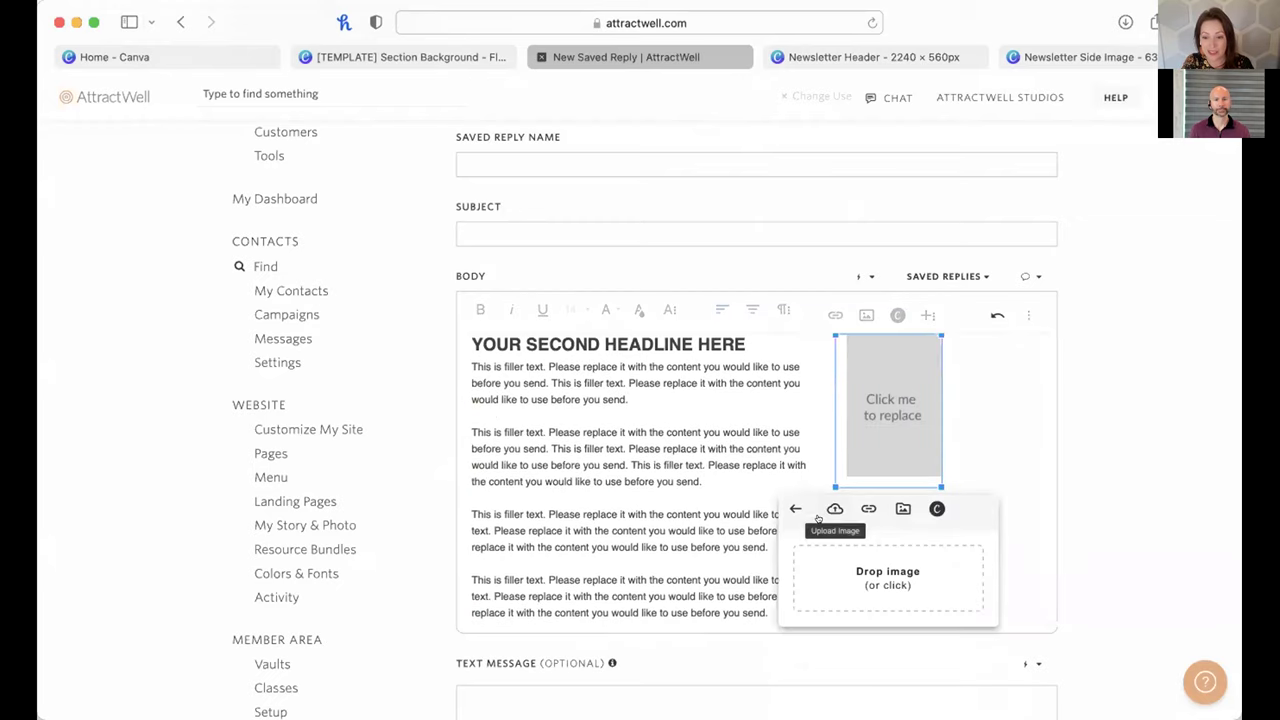
left_click(903, 509)
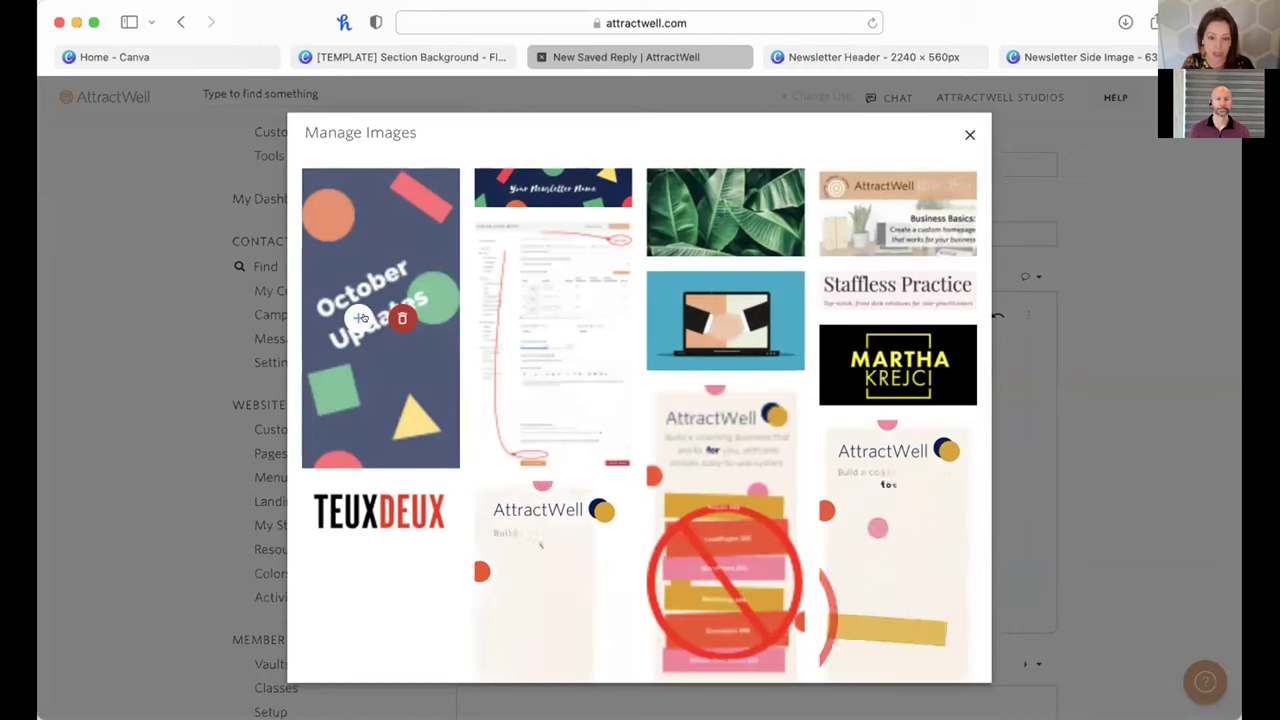
left_click(455, 335)
scroll(1048, 528, "down", 10)
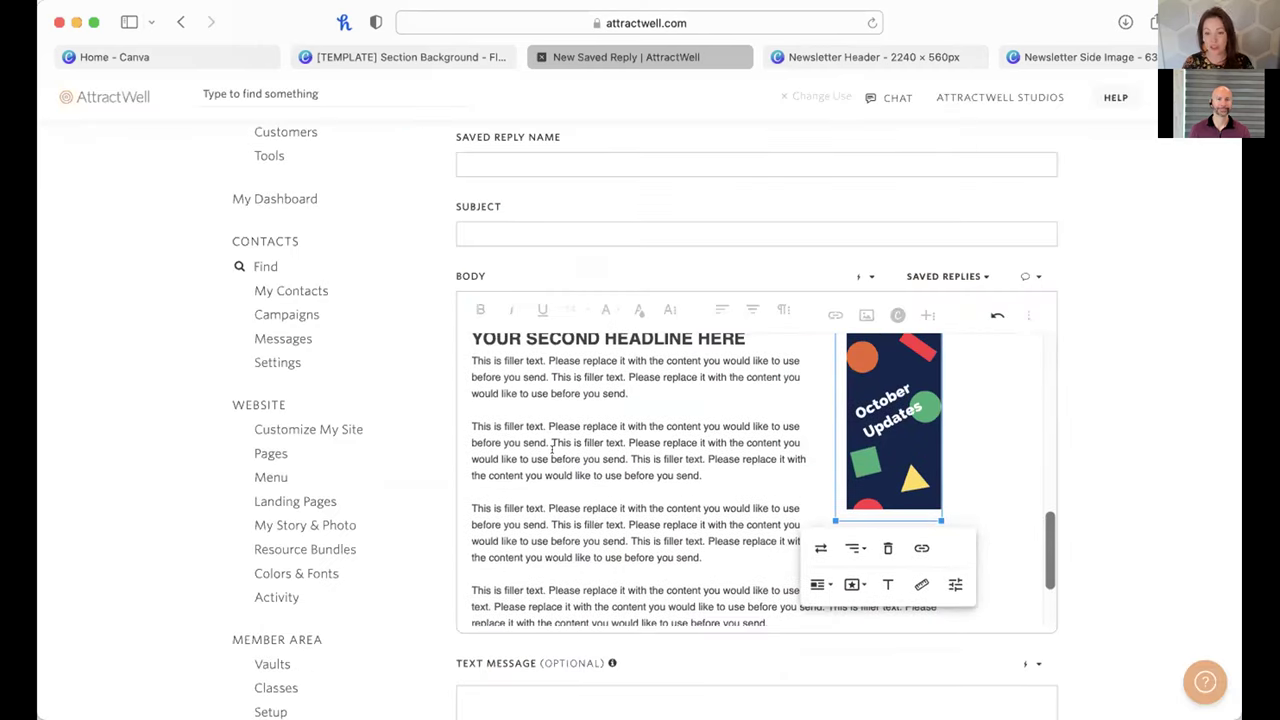
scroll(876, 465, "up", 10)
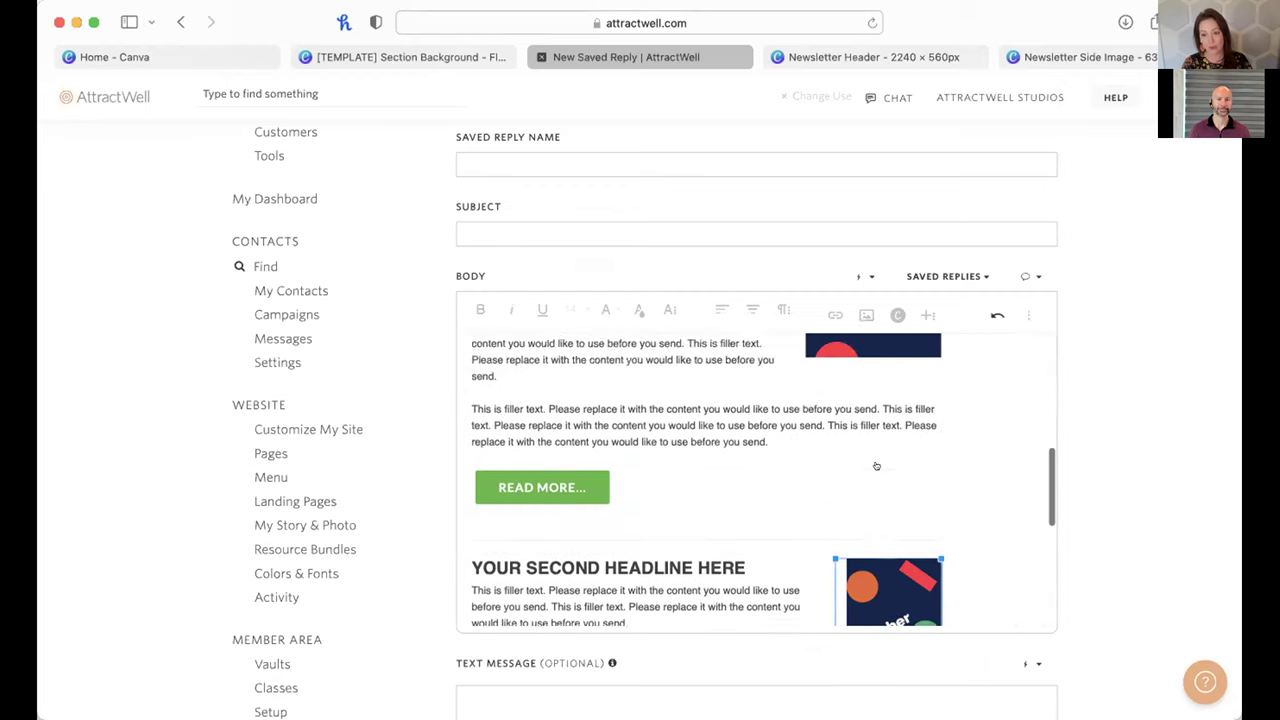
scroll(1037, 562, "down", 15)
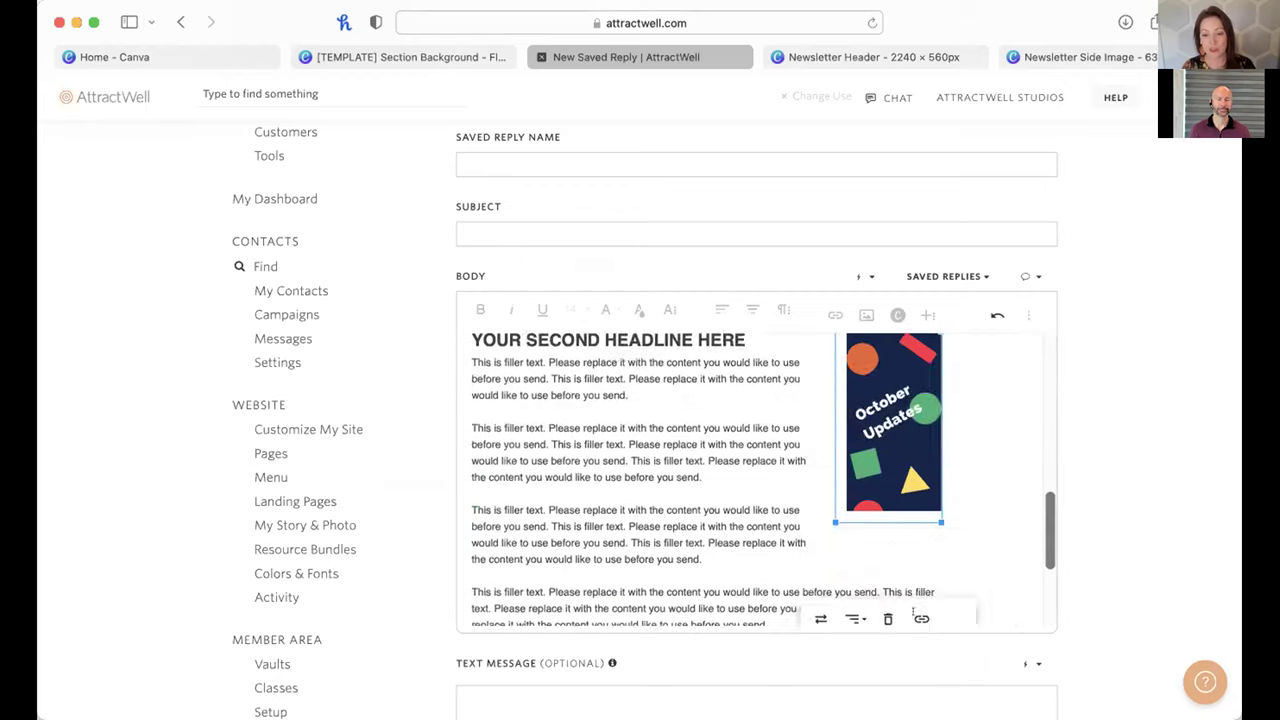
Step: Name the saved reply "newsletter template blue" and save it
scroll(590, 380, "up", 7)
left_click(566, 285)
type("newsletter template blue")
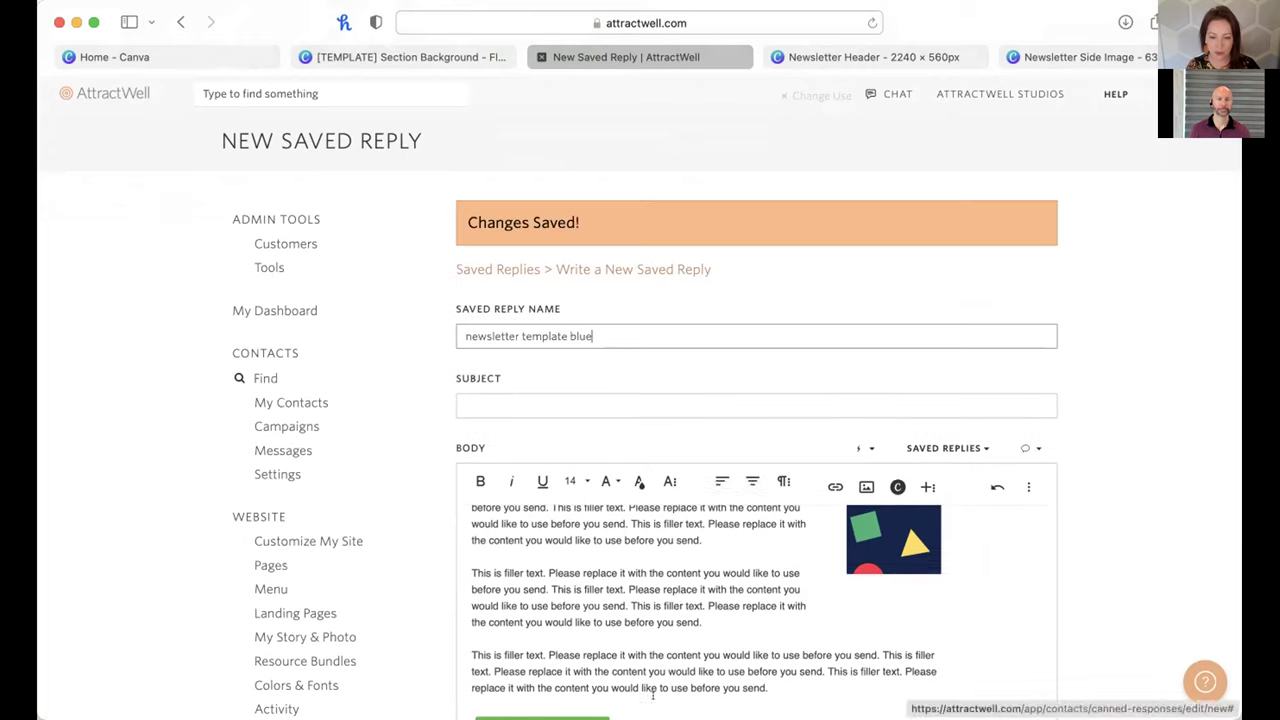
scroll(512, 562, "down", 5)
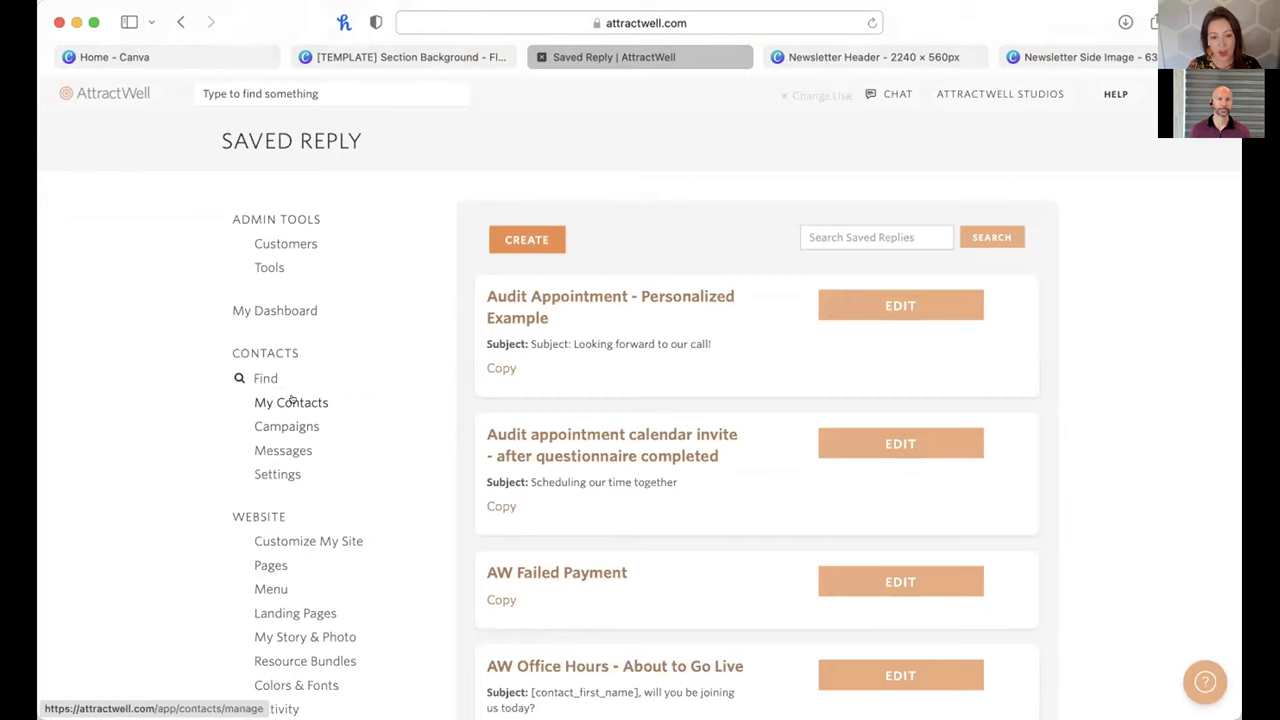
Step: Filter My Contacts to those tagged "online course"
left_click(286, 400)
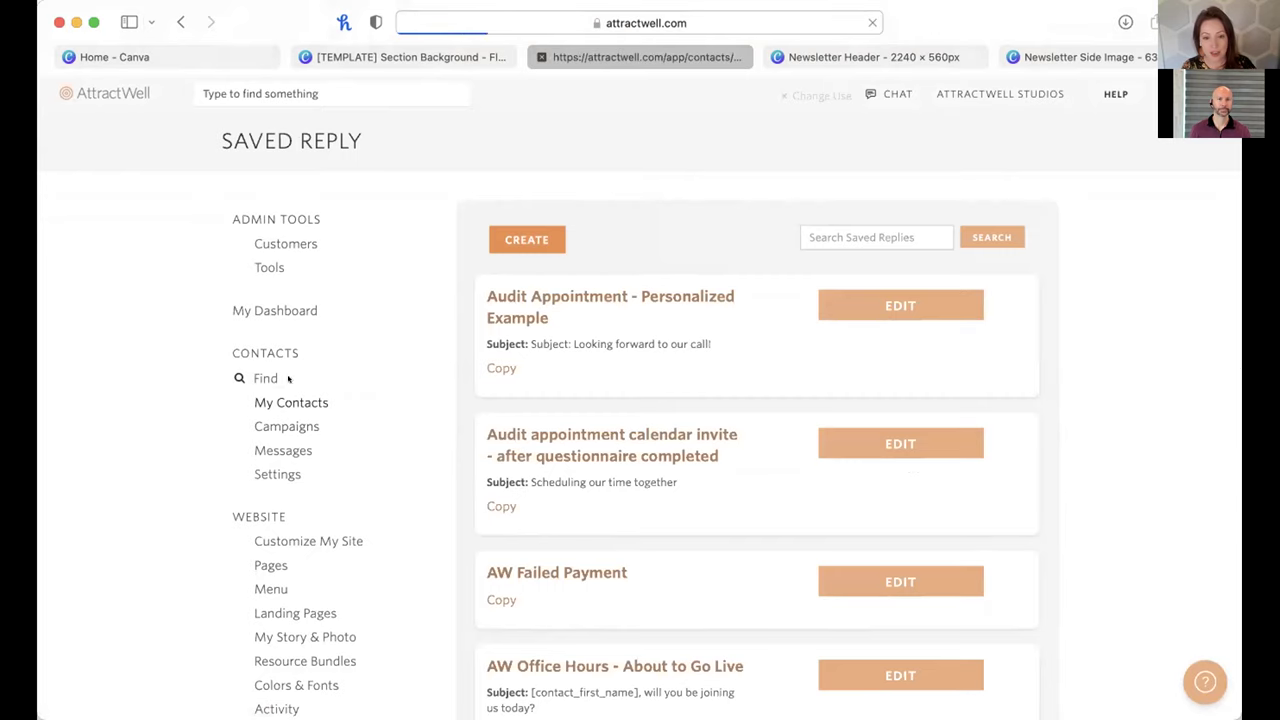
left_click(677, 216)
left_click(591, 230)
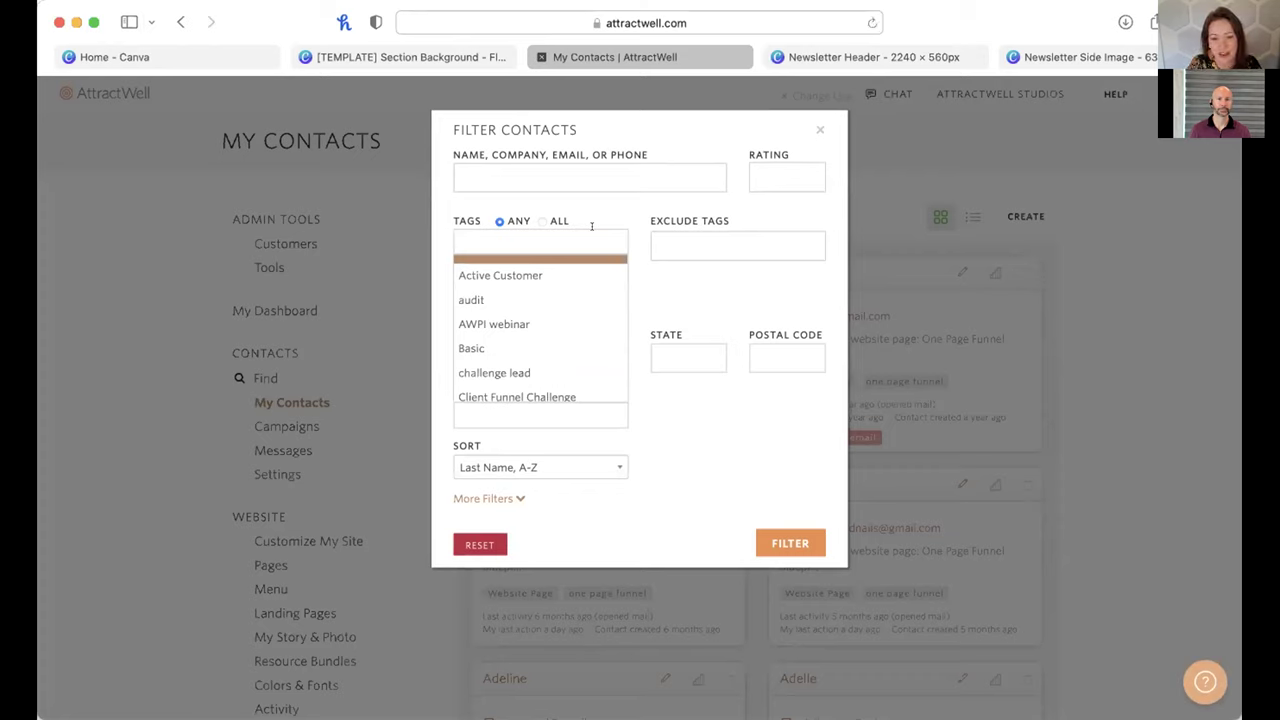
scroll(554, 298, "down", 5)
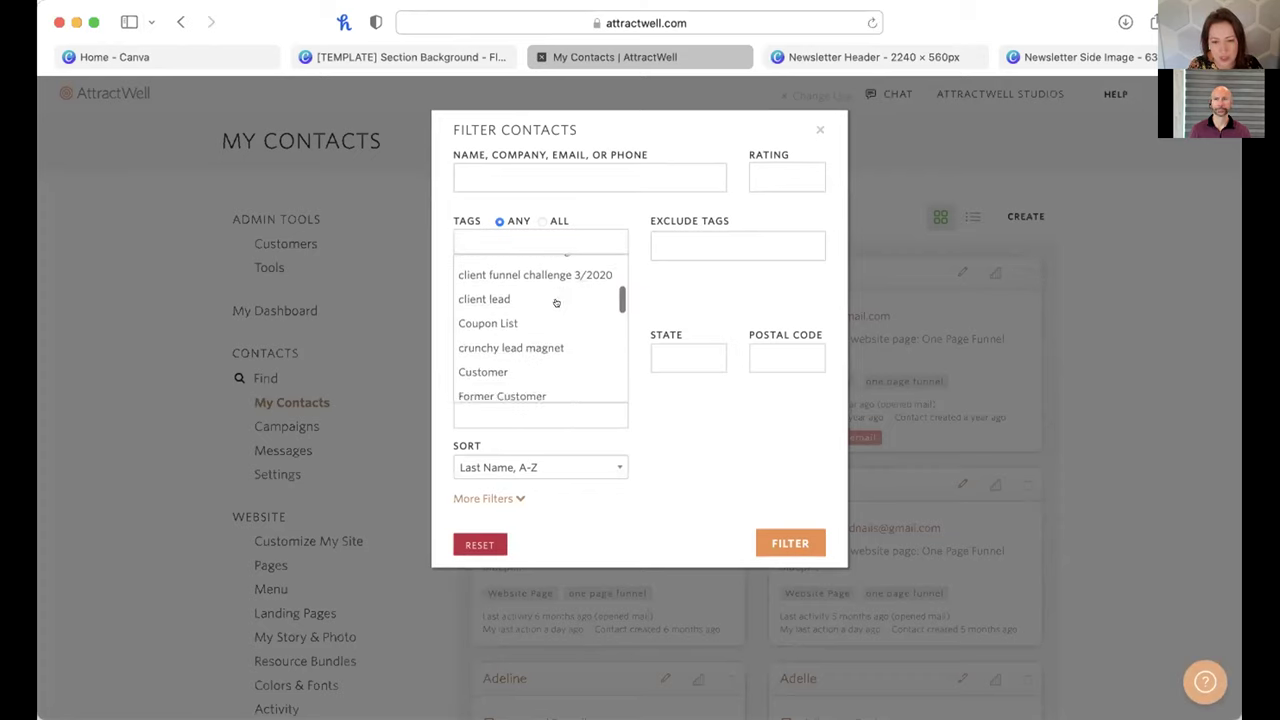
scroll(556, 302, "down", 6)
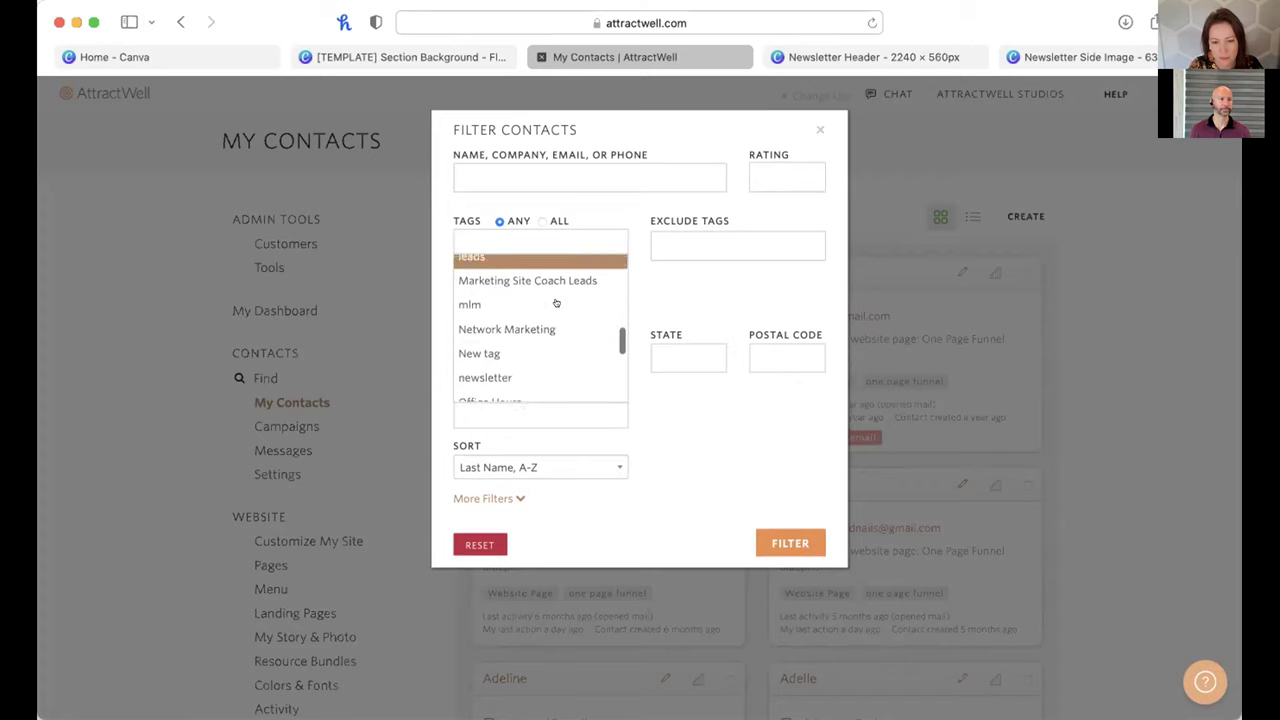
scroll(556, 302, "down", 3)
scroll(554, 300, "up", 3)
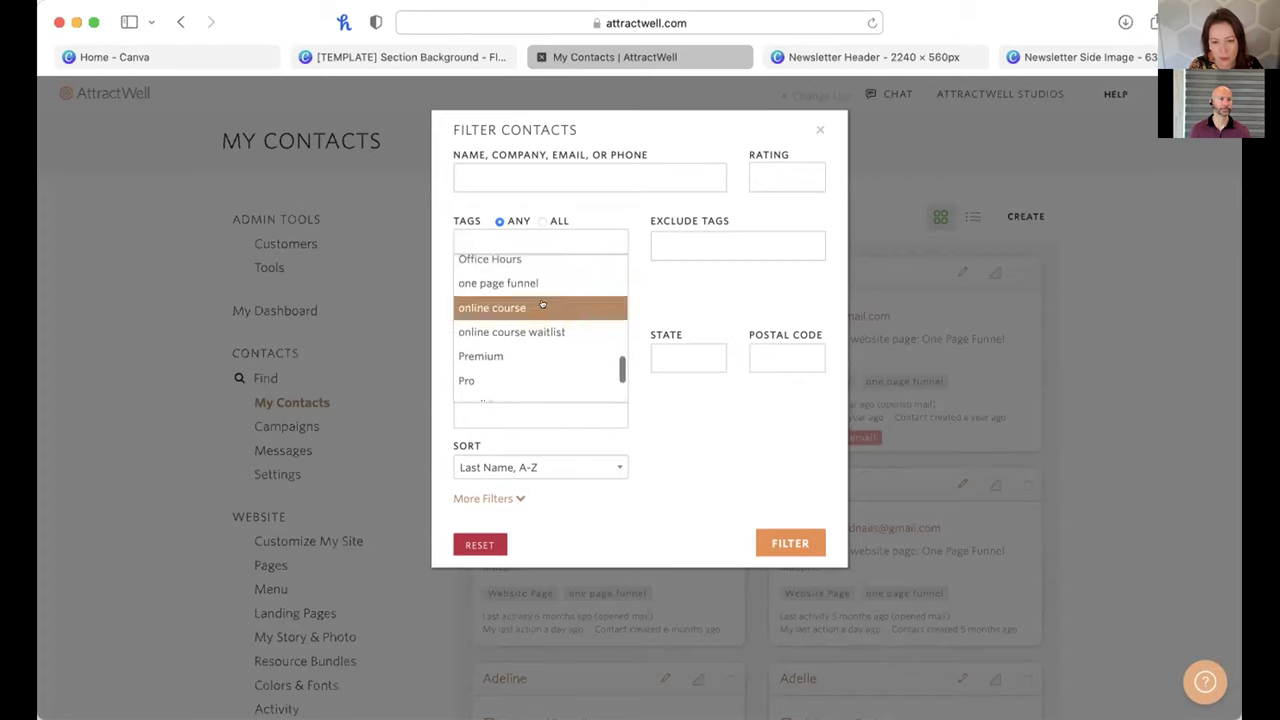
left_click(541, 306)
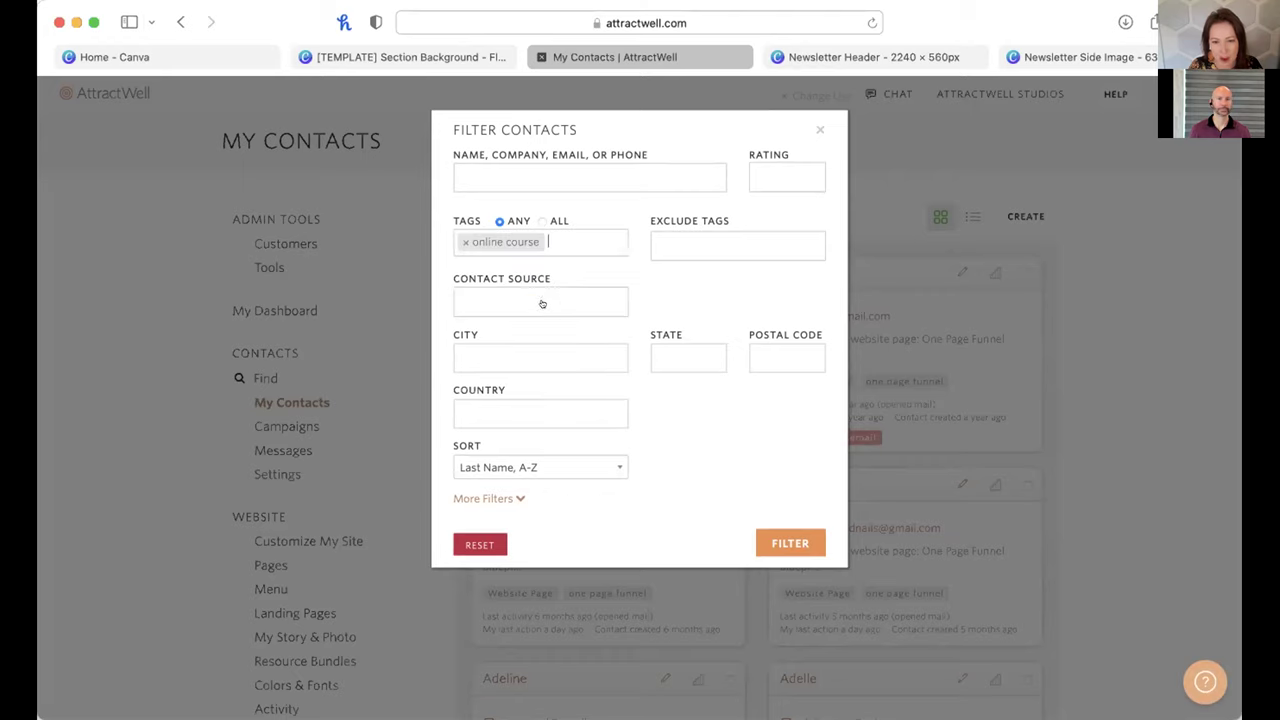
left_click(785, 555)
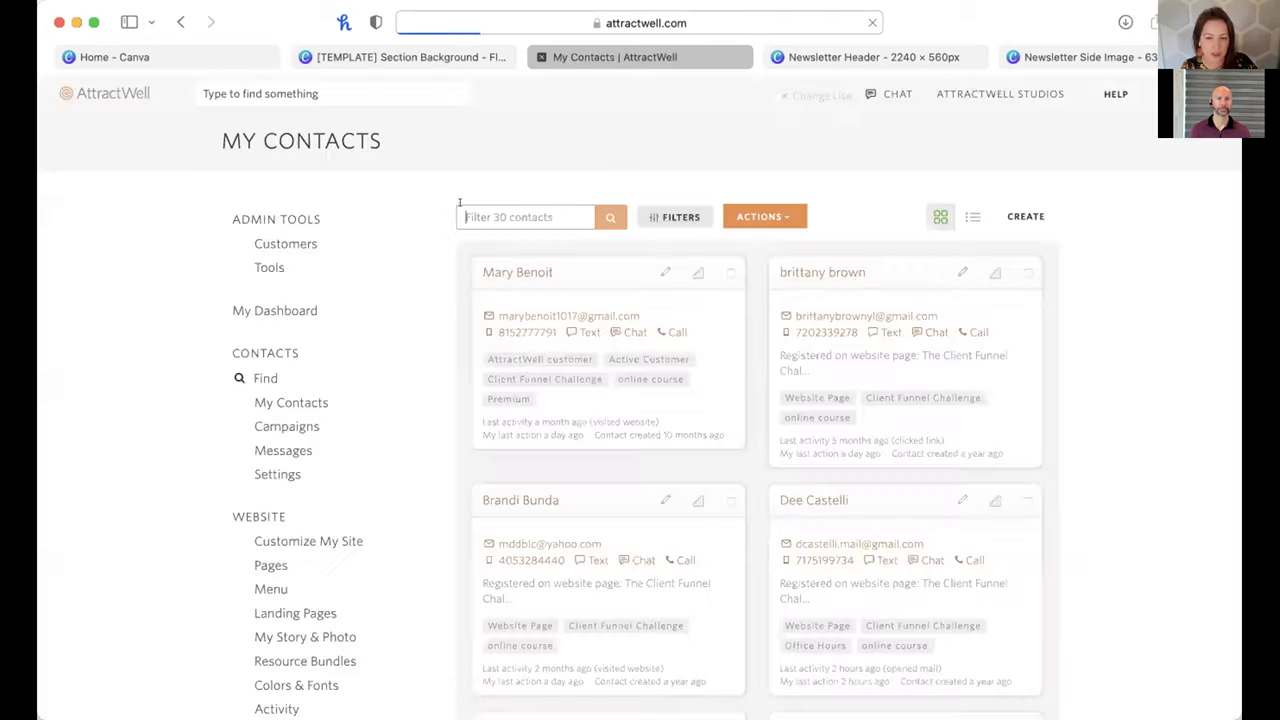
left_click(680, 217)
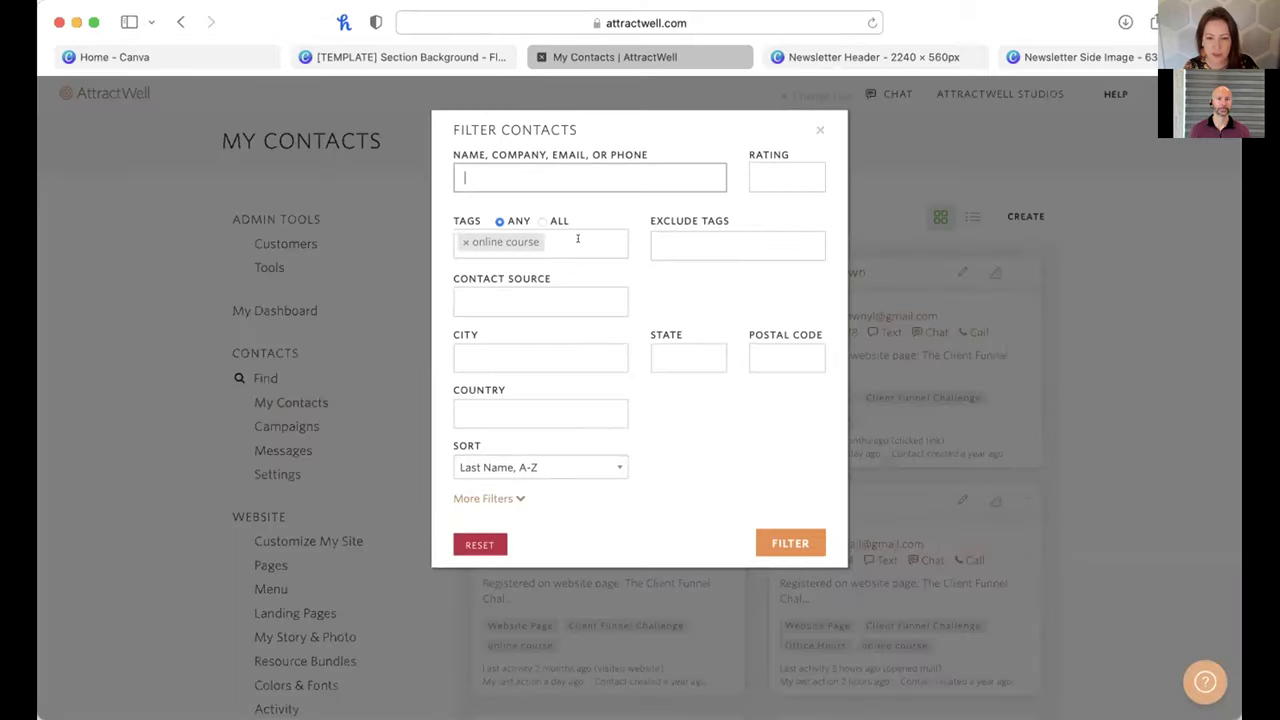
left_click(812, 540)
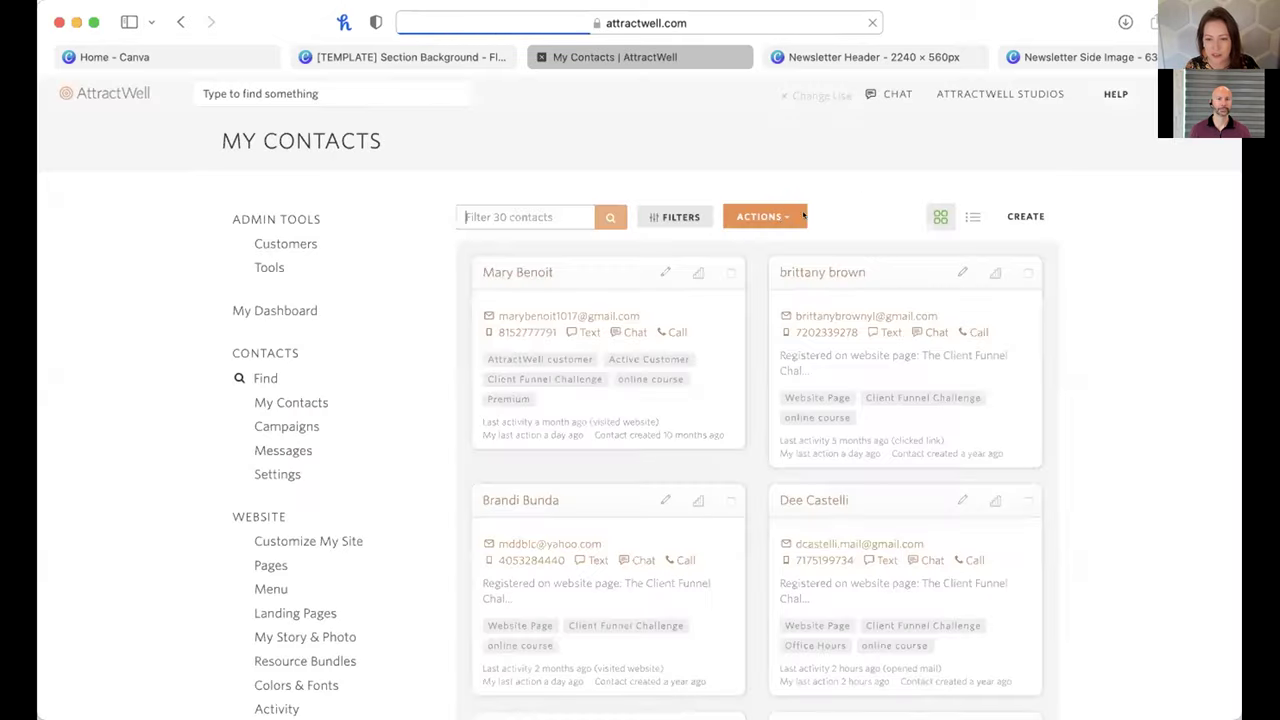
Step: Start an email to all the filtered contacts and fill its body with the "newsletter template blue" saved reply
left_click(764, 218)
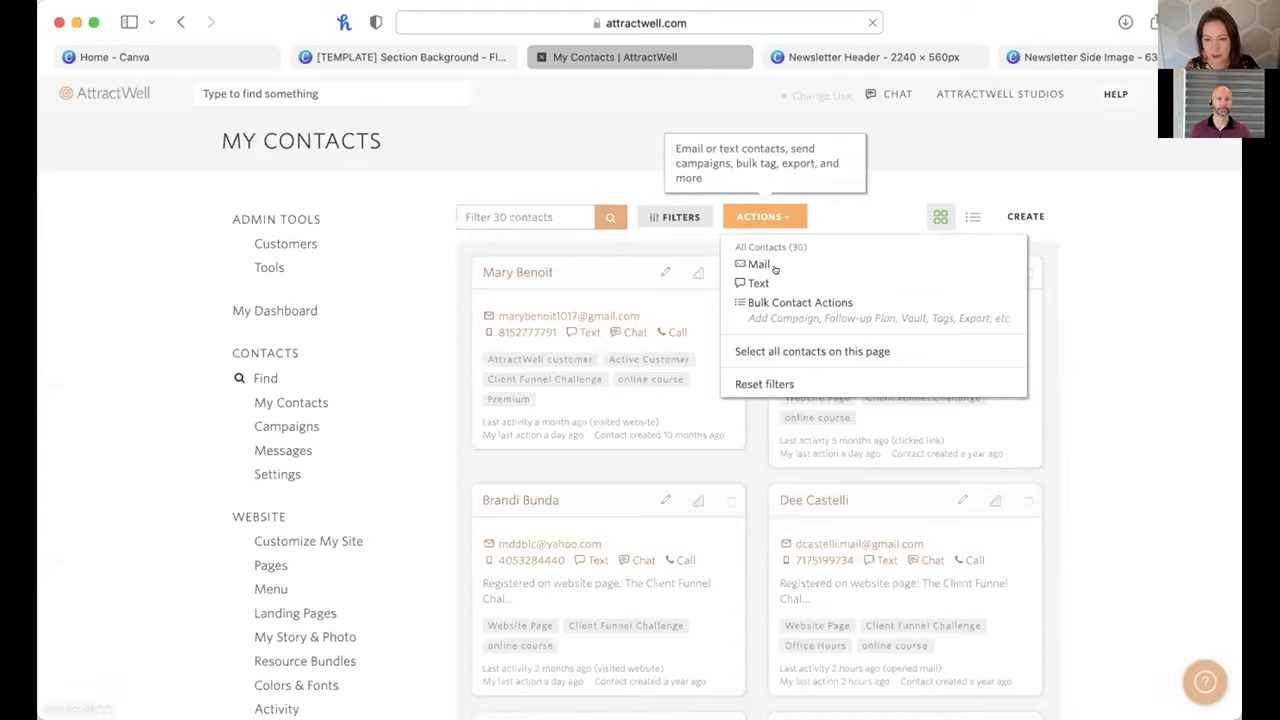
left_click(765, 264)
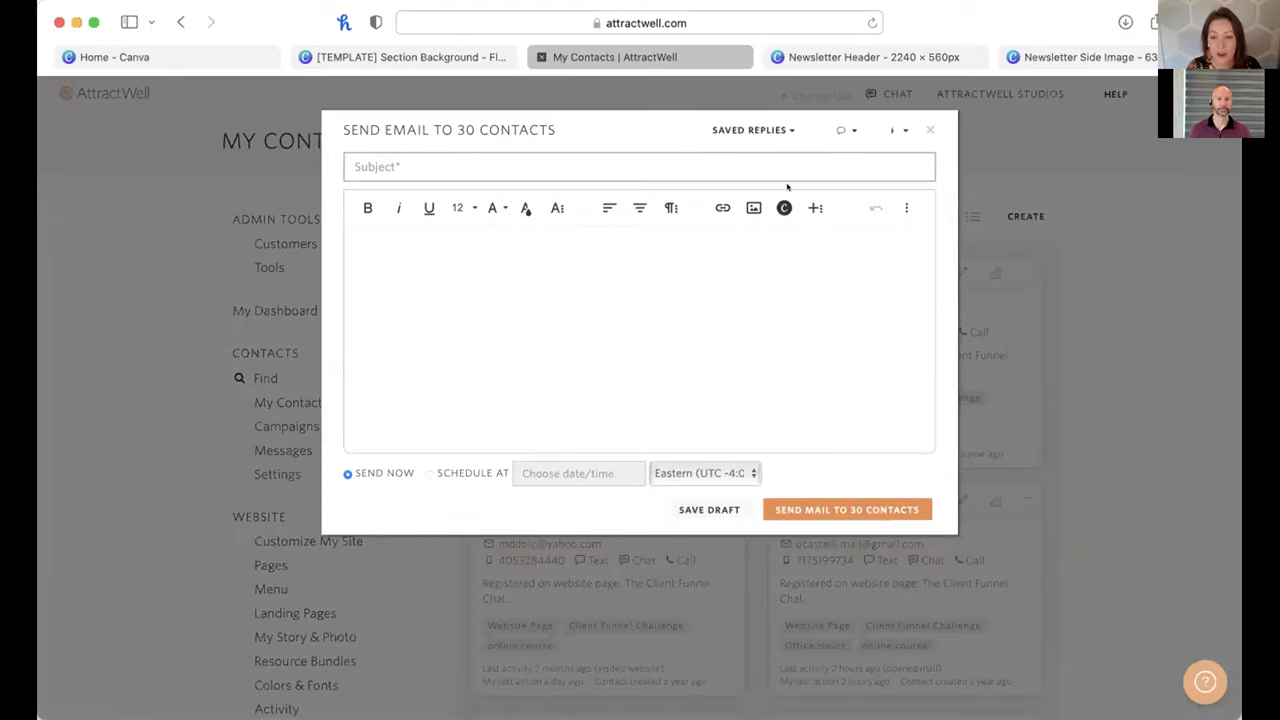
left_click(766, 131)
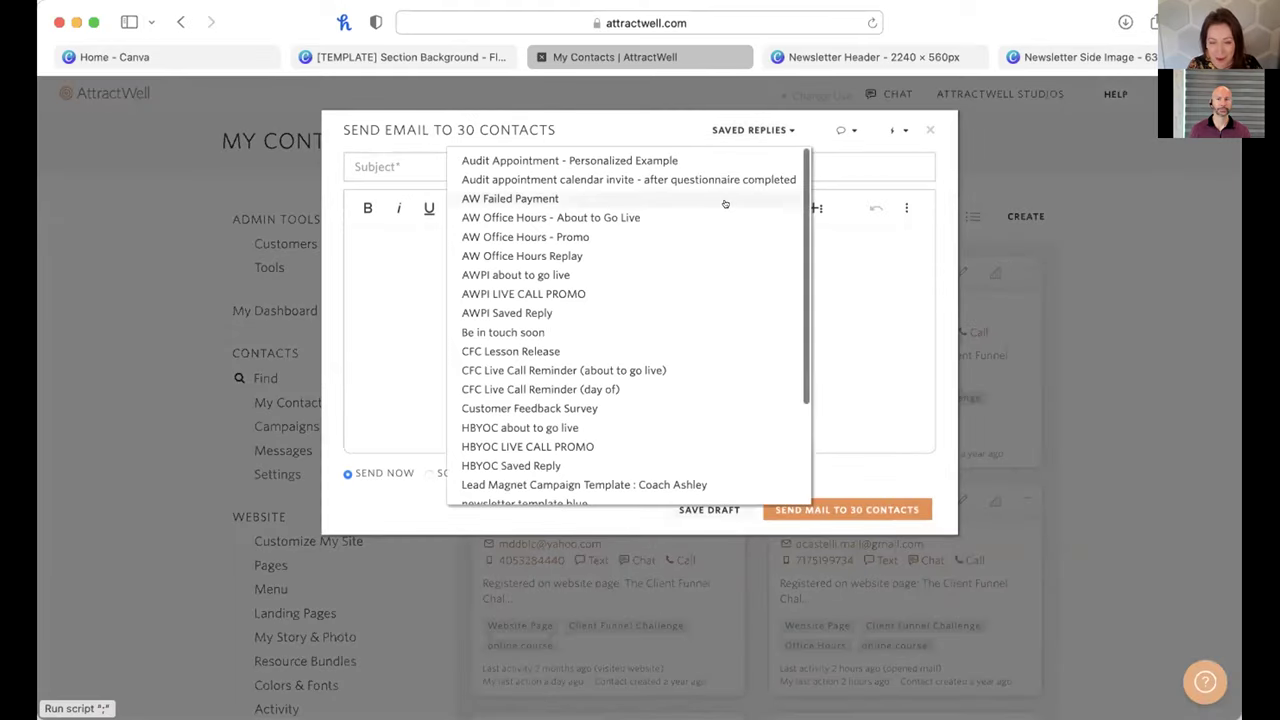
scroll(724, 205, "down", 3)
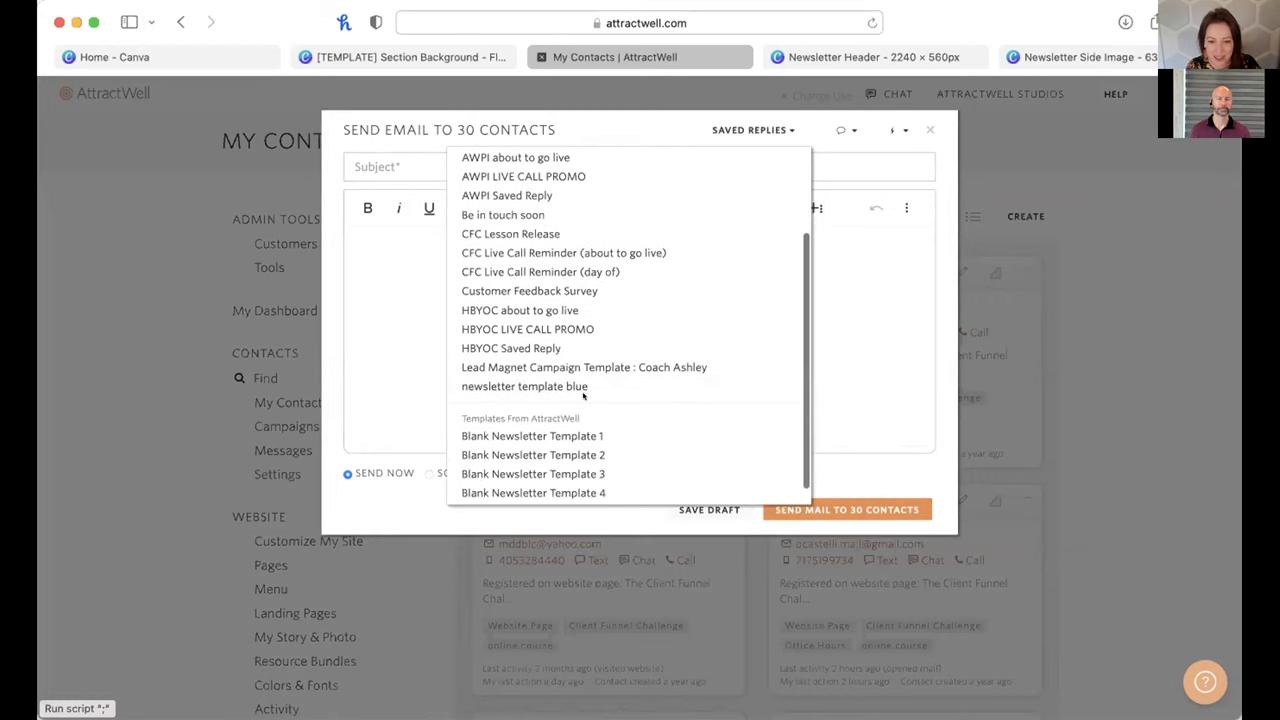
left_click(584, 386)
scroll(717, 391, "up", 10)
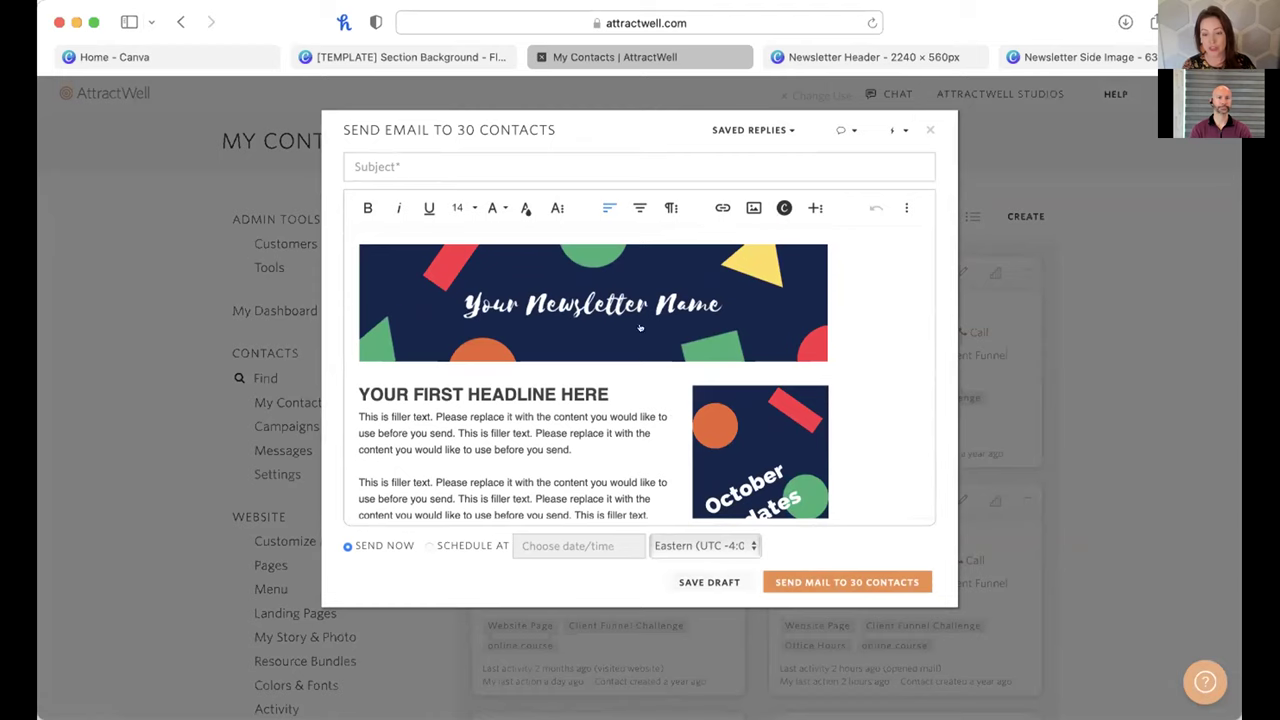
Step: Bring up the editing options of the first article's side image and of its Read More button in the email
scroll(676, 335, "down", 3)
left_click(727, 355)
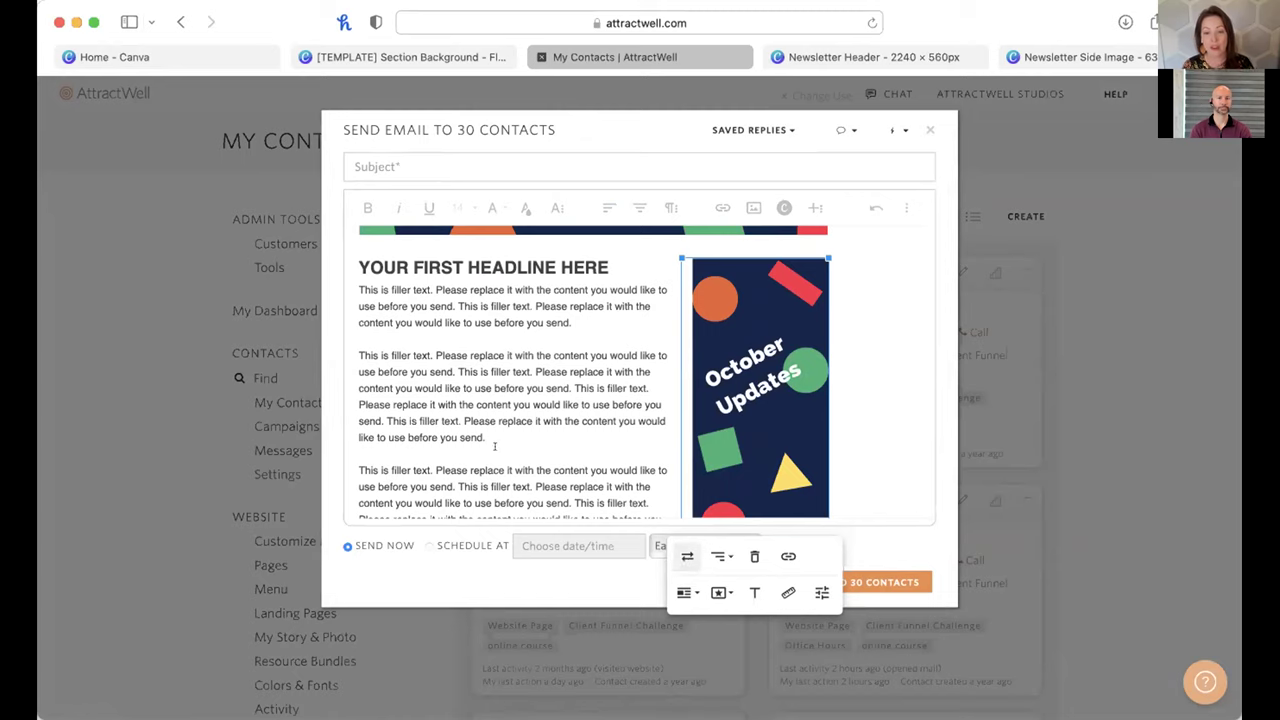
scroll(497, 446, "down", 5)
left_click(424, 438)
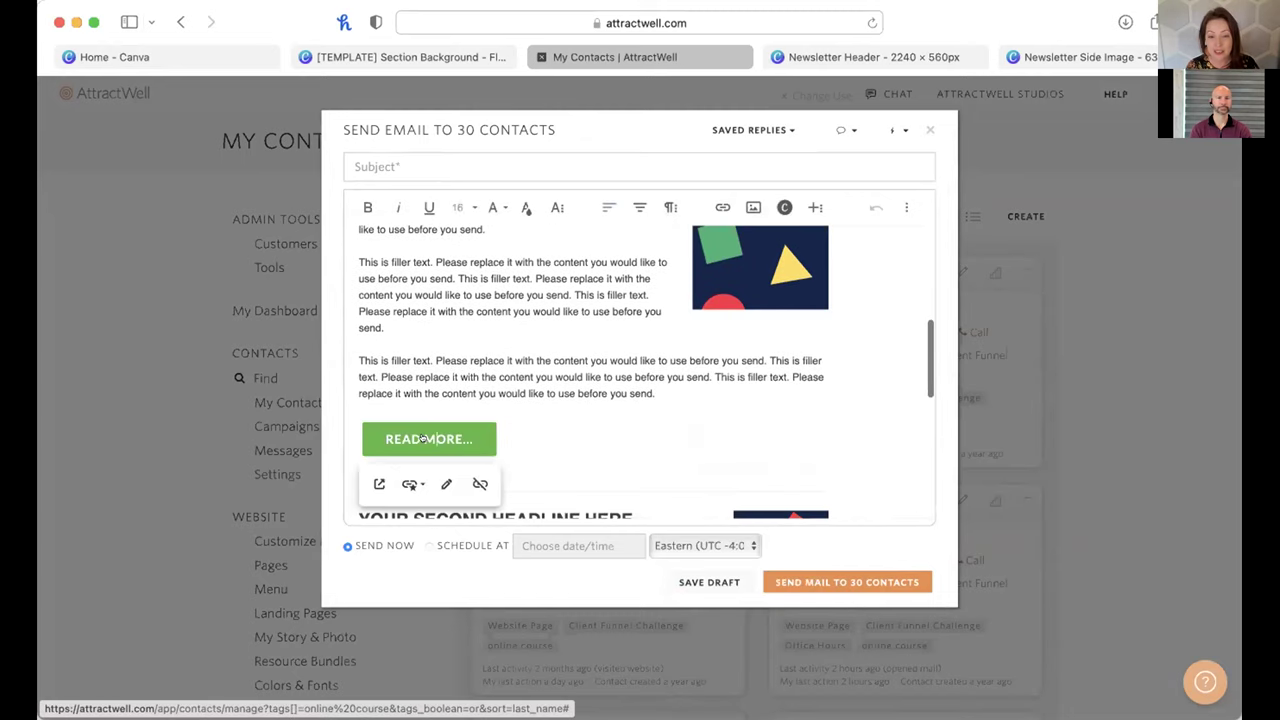